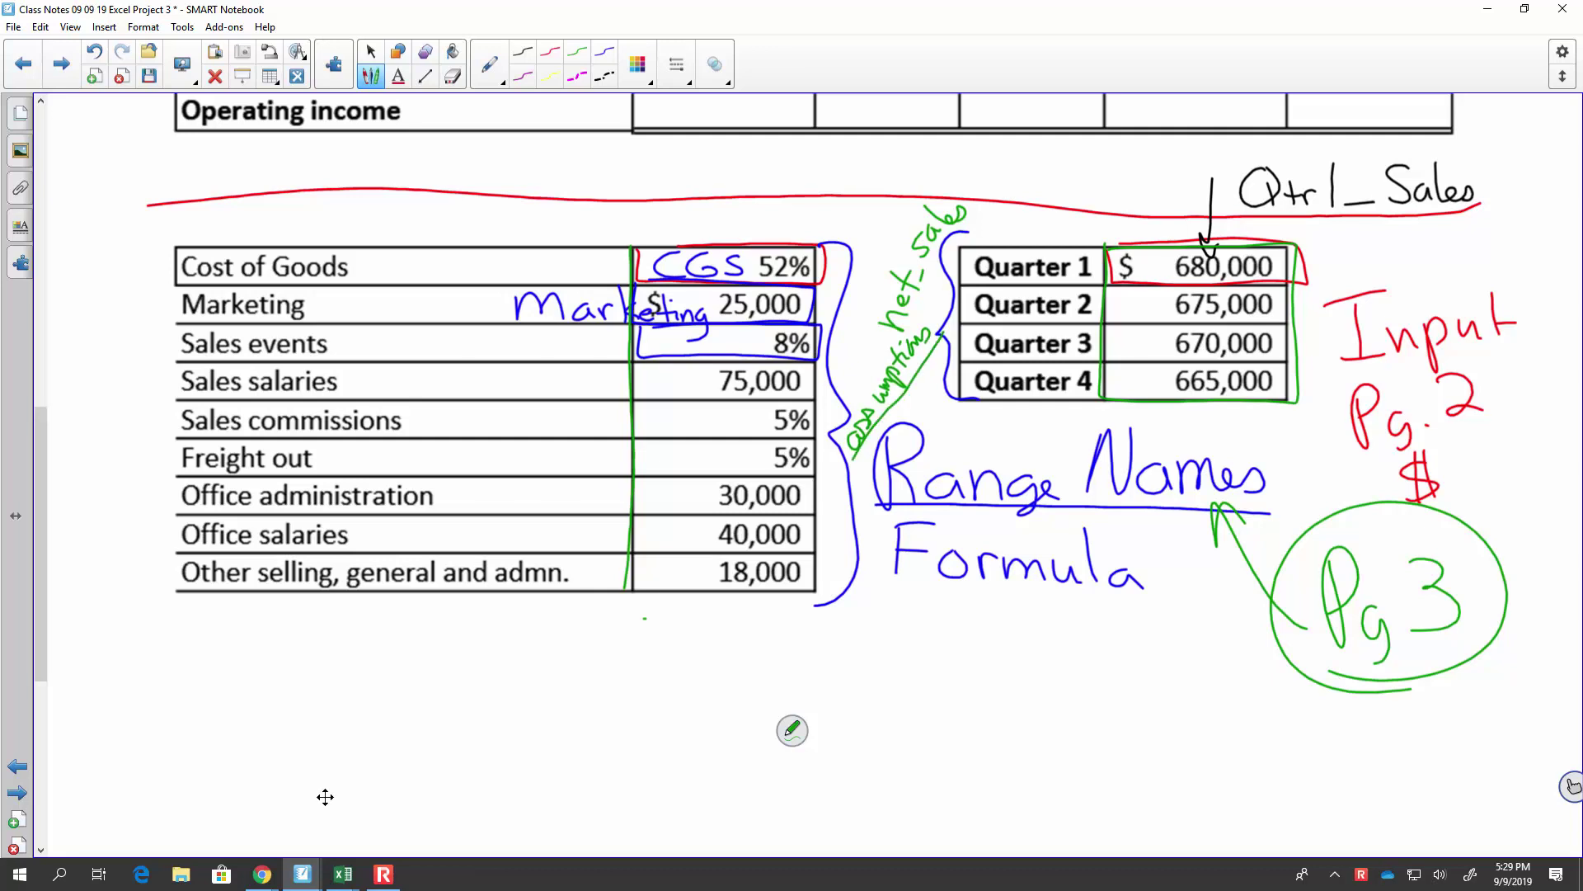
Step: Outline the expense assumption values in green and handwrite Income1 and Income2 in the Quarter 1 and Quarter 2 Operating income cells
mouse_move(815, 244)
left_mouse_down()
mouse_move(656, 236)
mouse_move(633, 287)
mouse_move(635, 600)
mouse_move(799, 610)
mouse_move(819, 247)
left_mouse_up()
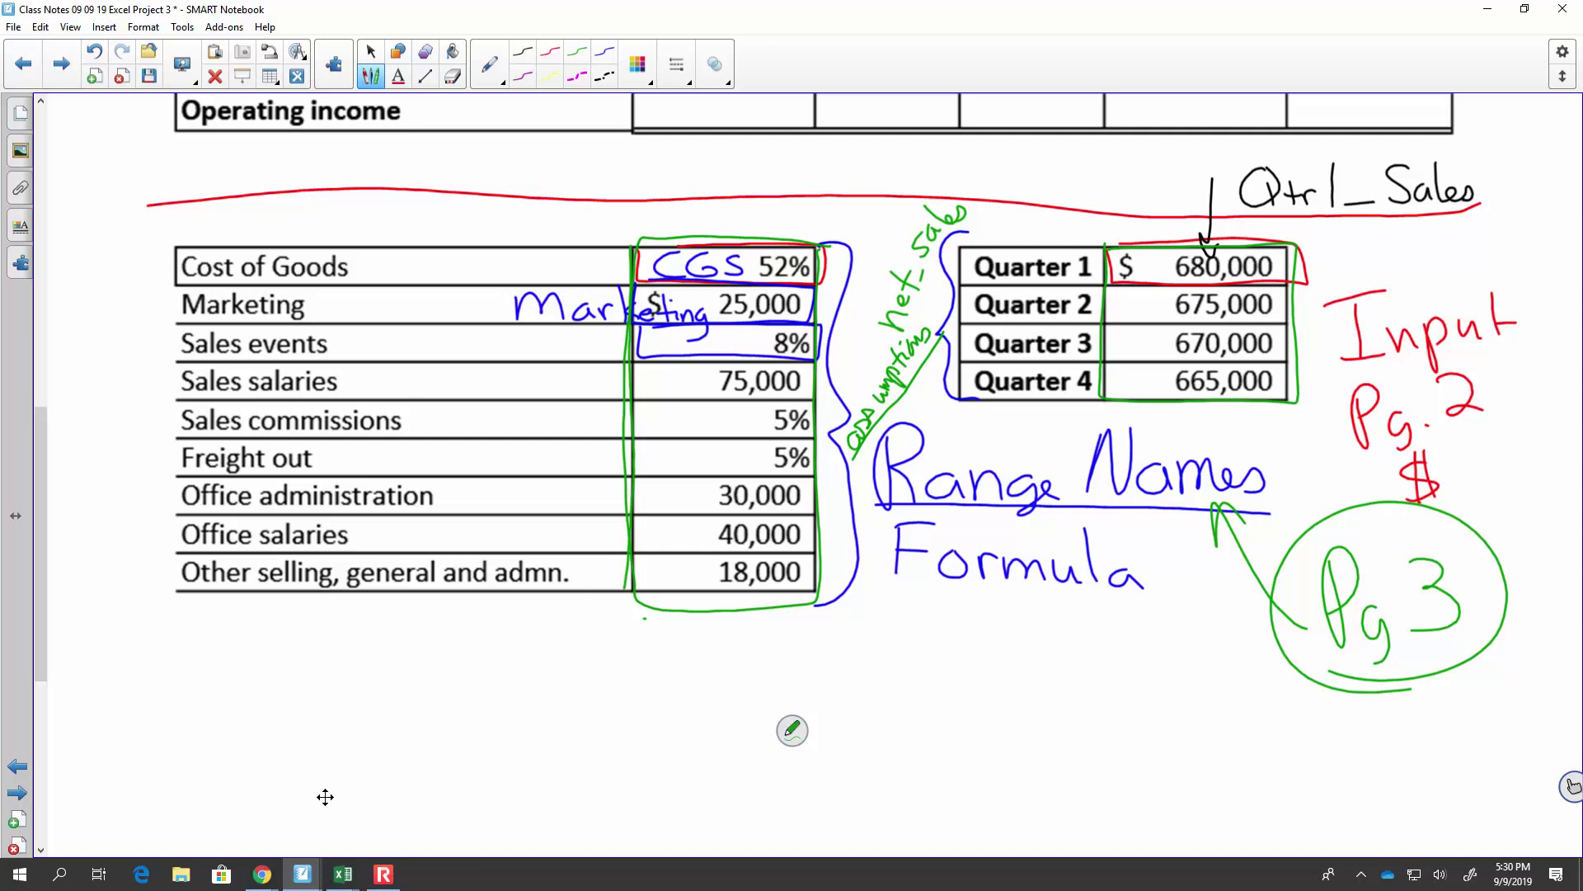
left_click_drag(43, 523, 117, 435)
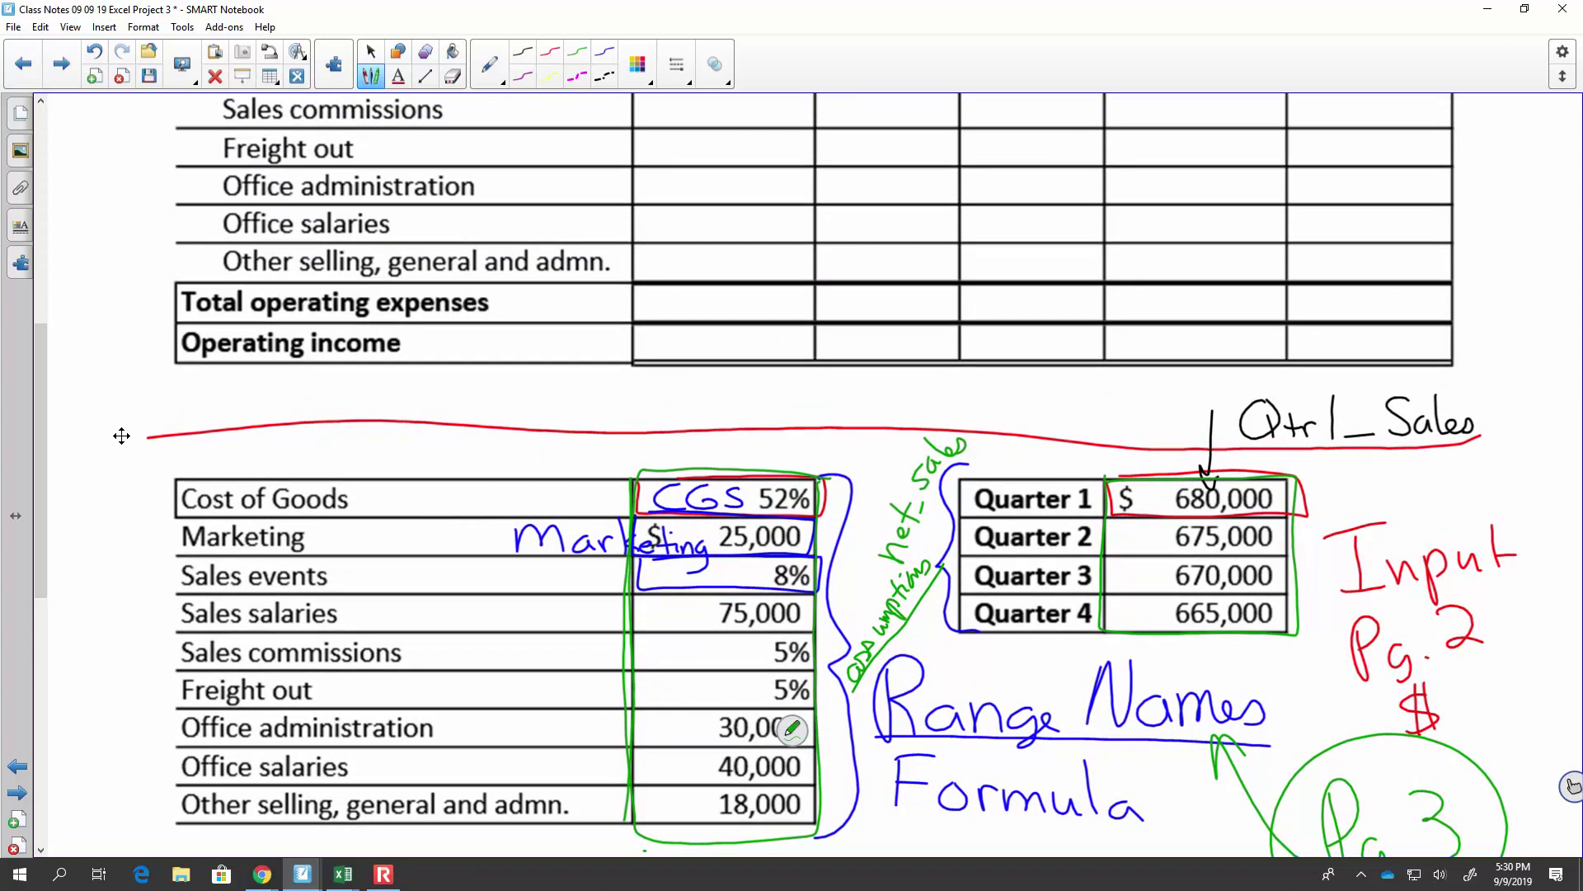
left_click_drag(661, 327, 661, 349)
mouse_move(642, 327)
left_mouse_down()
mouse_move(671, 326)
mouse_move(660, 355)
mouse_move(678, 354)
left_mouse_up()
mouse_move(677, 356)
left_mouse_down()
mouse_move(689, 342)
mouse_move(693, 356)
left_mouse_up()
mouse_move(721, 343)
left_mouse_down()
mouse_move(721, 357)
mouse_move(835, 358)
left_mouse_up()
mouse_move(819, 327)
left_mouse_down()
mouse_move(850, 327)
mouse_move(846, 356)
mouse_move(918, 350)
left_mouse_up()
left_click_drag(924, 336, 943, 353)
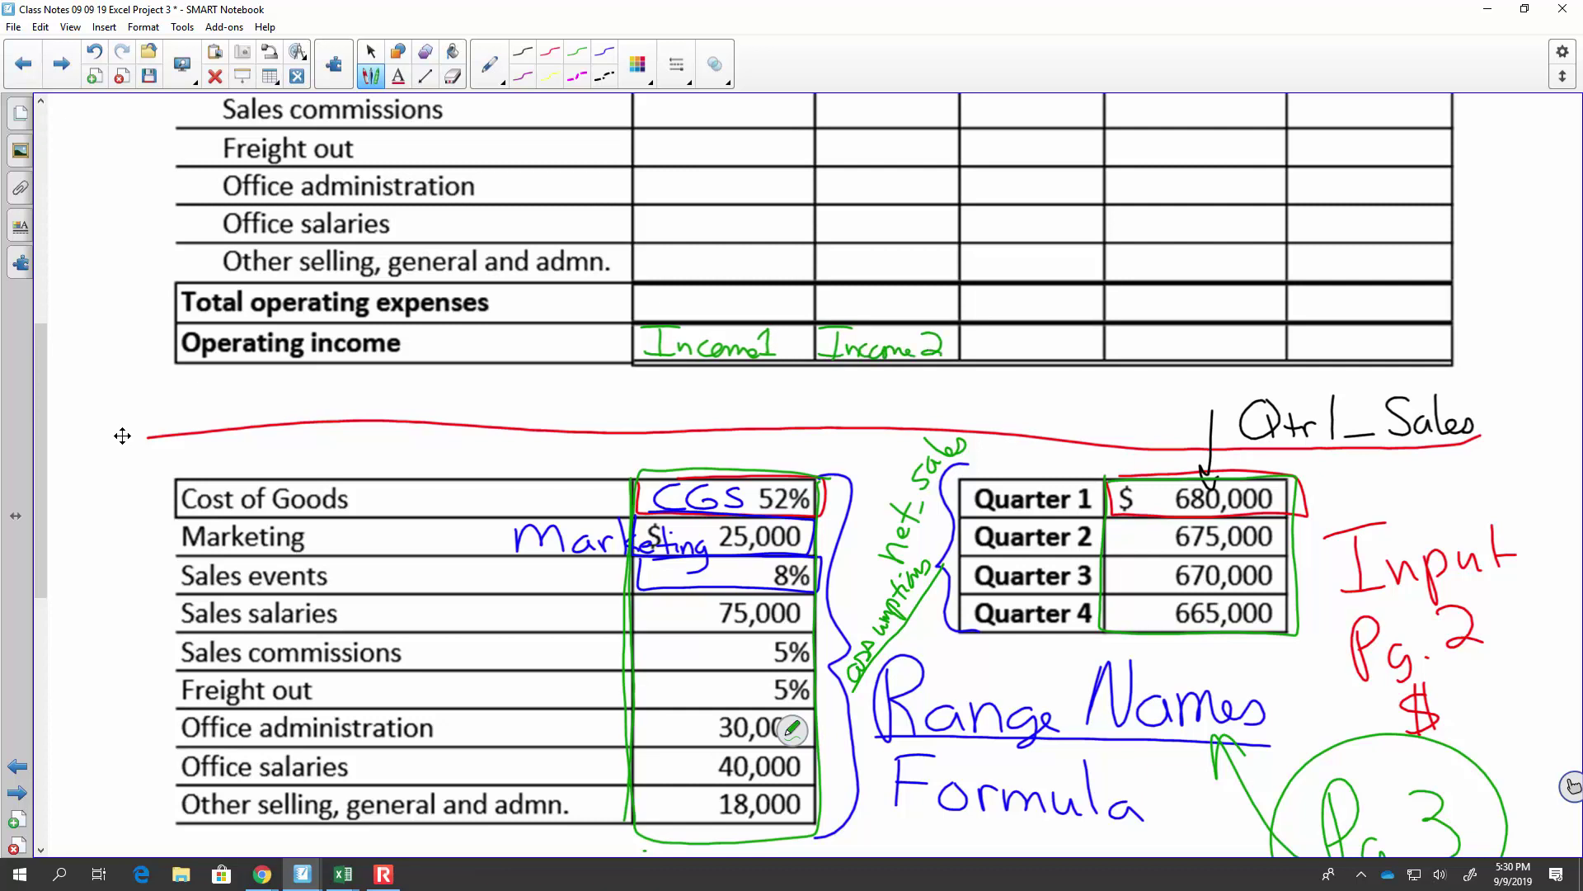
Step: Handwrite the label "Range Names:" beside Operating income with an arrow pointing to Income1
left_click_drag(576, 340, 626, 339)
left_click_drag(611, 330, 610, 342)
mouse_move(444, 328)
left_mouse_down()
mouse_move(443, 359)
mouse_move(544, 359)
left_mouse_up()
left_click_drag(481, 372, 495, 391)
mouse_move(495, 391)
left_mouse_down()
mouse_move(506, 365)
mouse_move(528, 391)
mouse_move(579, 389)
left_mouse_up()
left_click_drag(597, 379, 589, 391)
left_click(603, 375)
left_click(603, 387)
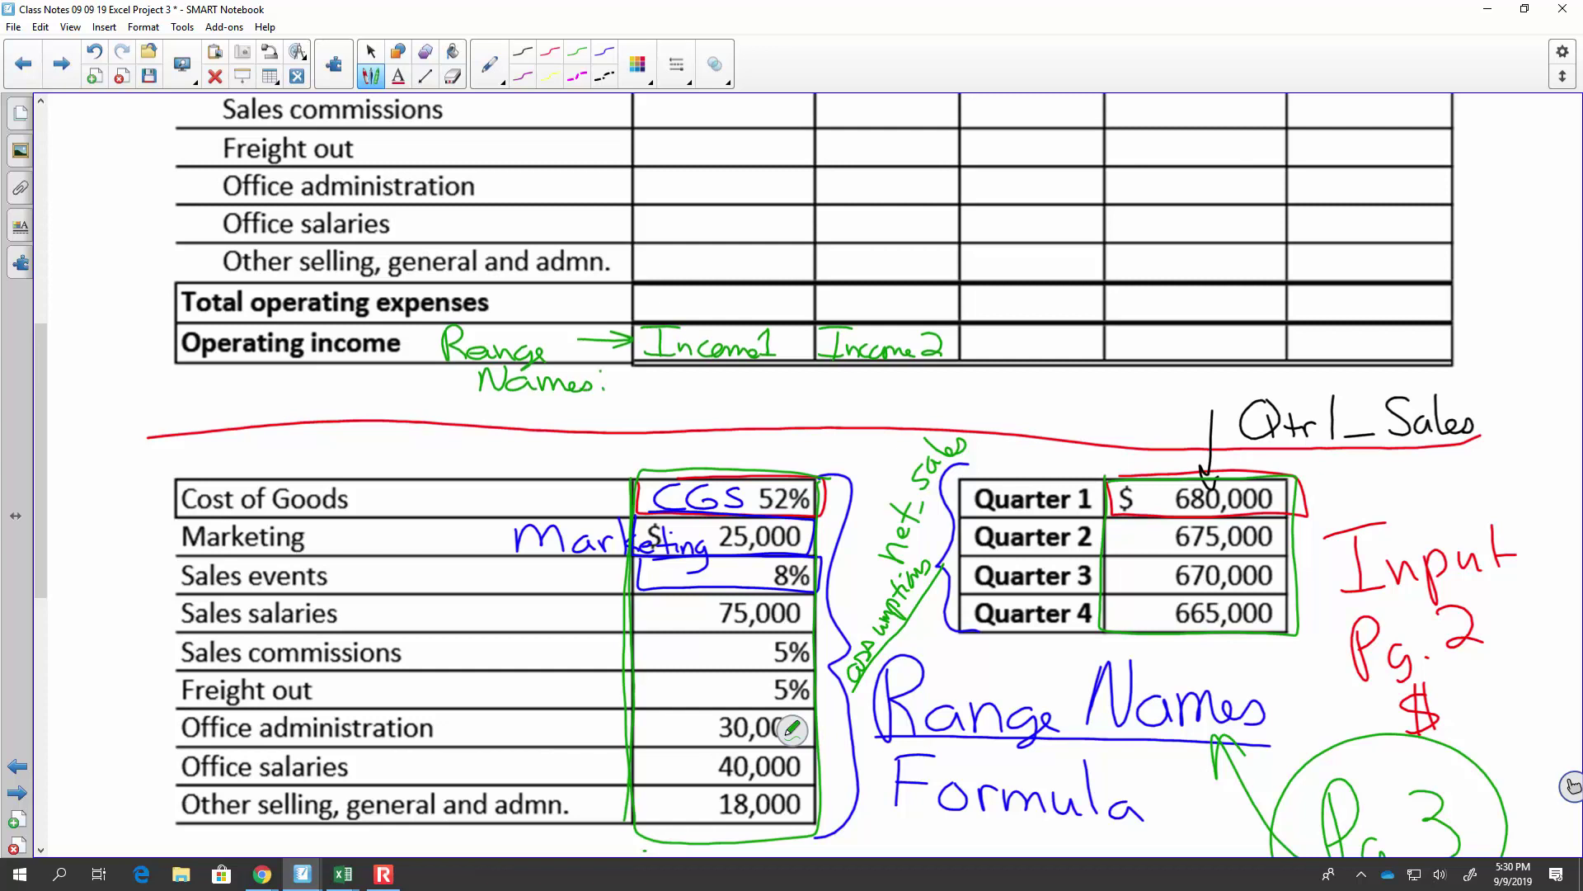
Step: Handwrite "Expected Results" in green beneath the Income1 and Income2 entries
mouse_move(631, 369)
left_mouse_down()
mouse_move(658, 369)
mouse_move(653, 384)
left_mouse_up()
left_click_drag(632, 369, 681, 396)
mouse_move(678, 381)
left_mouse_down()
mouse_move(665, 397)
mouse_move(683, 410)
mouse_move(731, 398)
left_mouse_up()
mouse_move(750, 388)
left_mouse_down()
mouse_move(734, 398)
mouse_move(755, 400)
left_mouse_up()
mouse_move(744, 391)
left_mouse_down()
mouse_move(790, 397)
mouse_move(800, 375)
mouse_move(817, 400)
left_mouse_up()
left_click_drag(815, 371, 841, 396)
left_click_drag(837, 390, 916, 398)
mouse_move(903, 389)
left_mouse_down()
mouse_move(930, 383)
mouse_move(926, 398)
left_mouse_up()
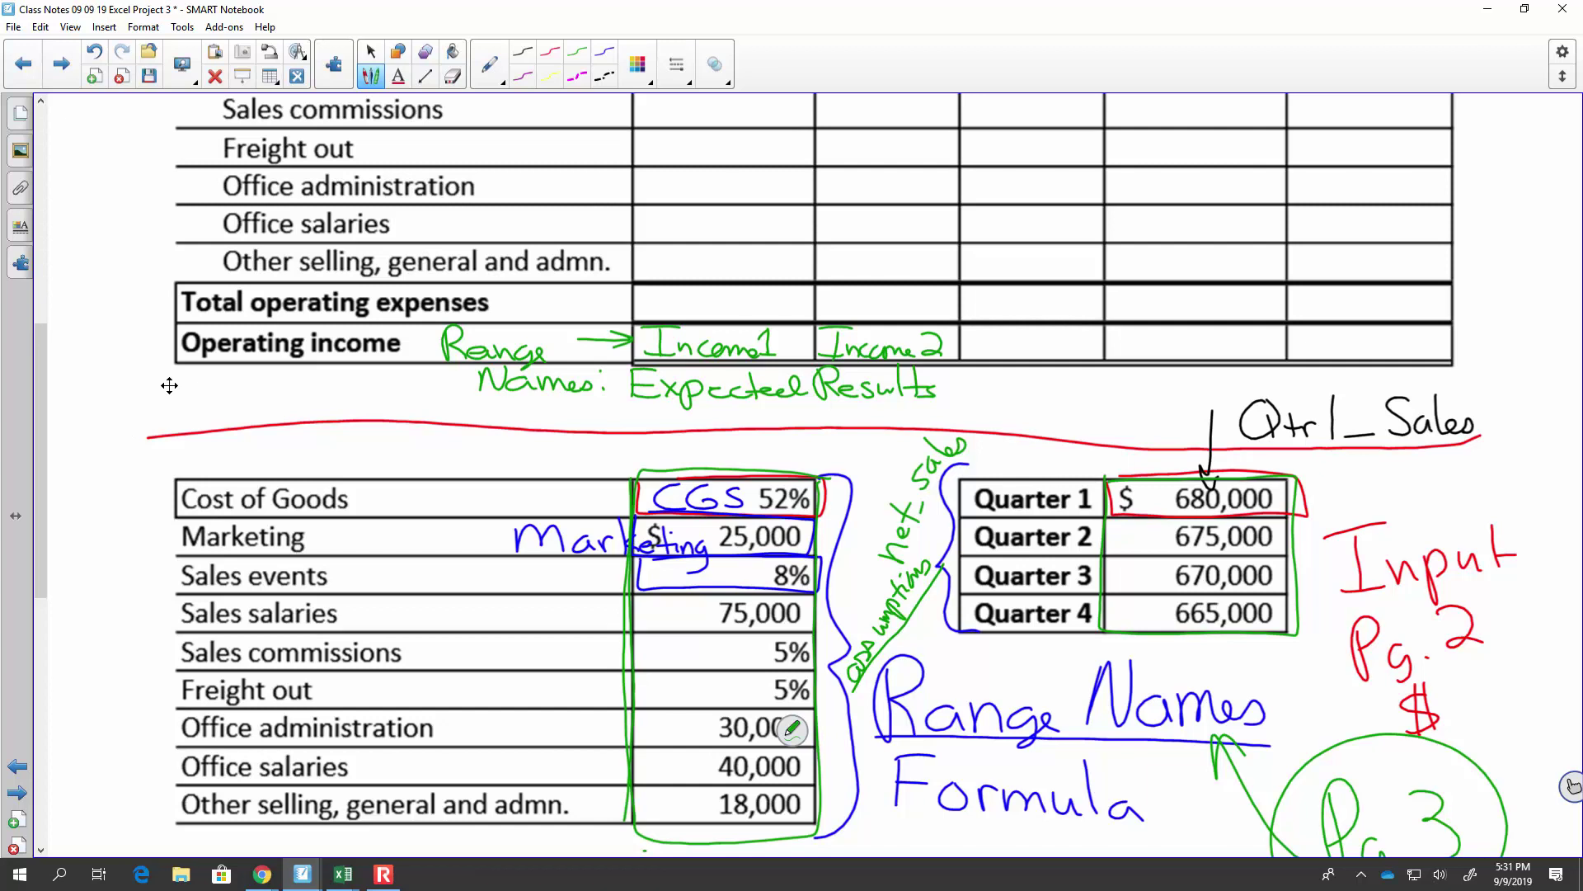
Step: Handwrite the formula =Qtr1Sales in the Quarter 1 Net Sales cell
left_click_drag(41, 402, 47, 295)
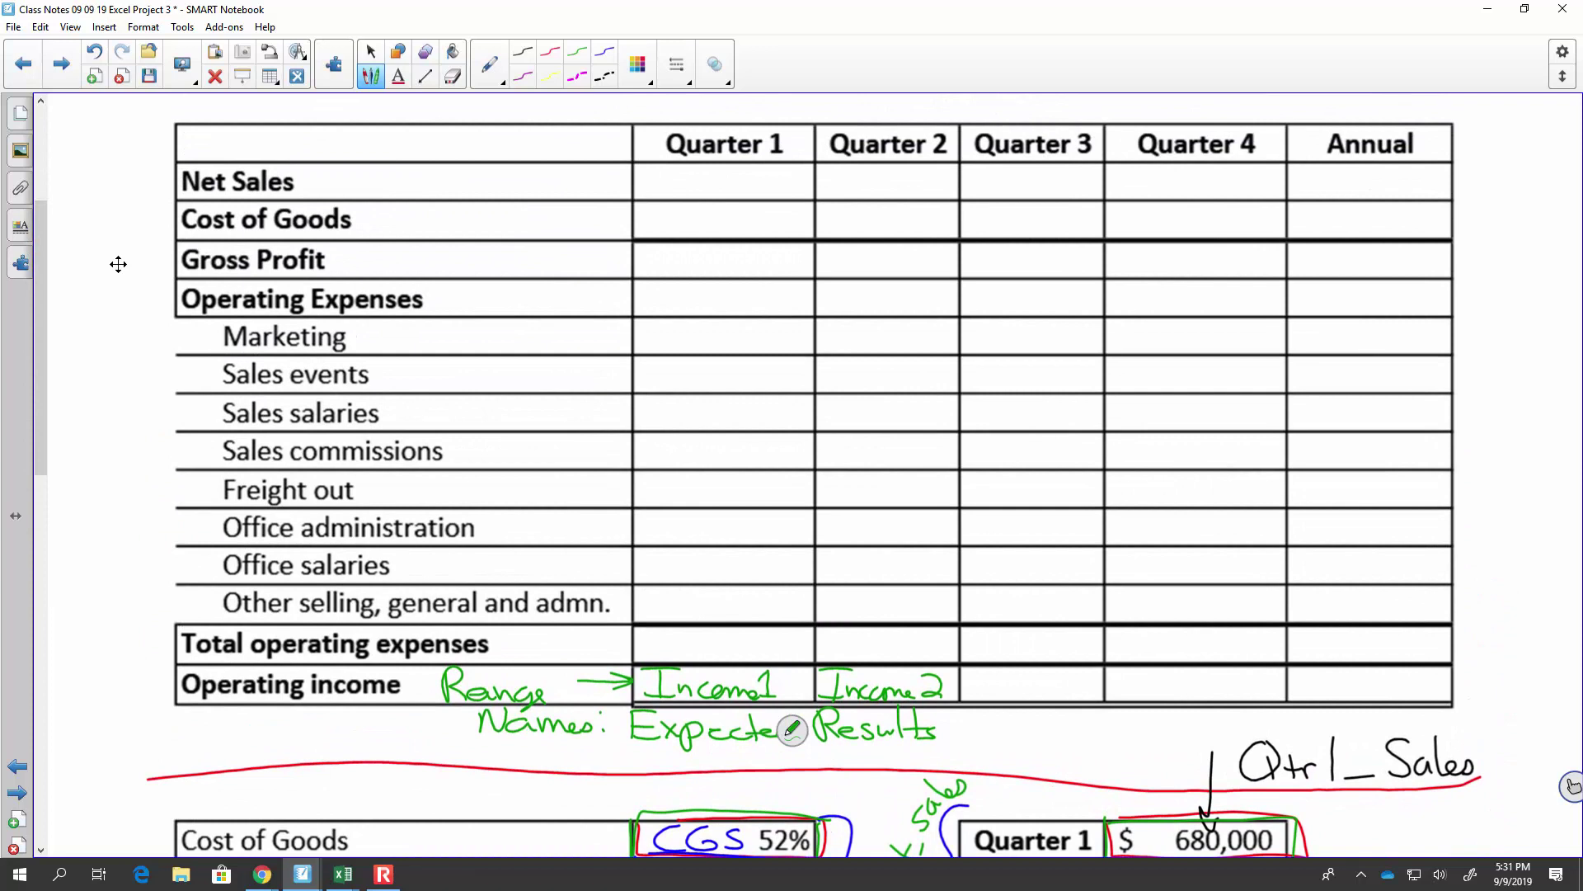
left_click_drag(641, 180, 657, 188)
left_click_drag(678, 172, 681, 198)
mouse_move(688, 177)
left_mouse_down()
mouse_move(690, 195)
mouse_move(726, 197)
left_mouse_up()
left_click_drag(754, 185, 781, 196)
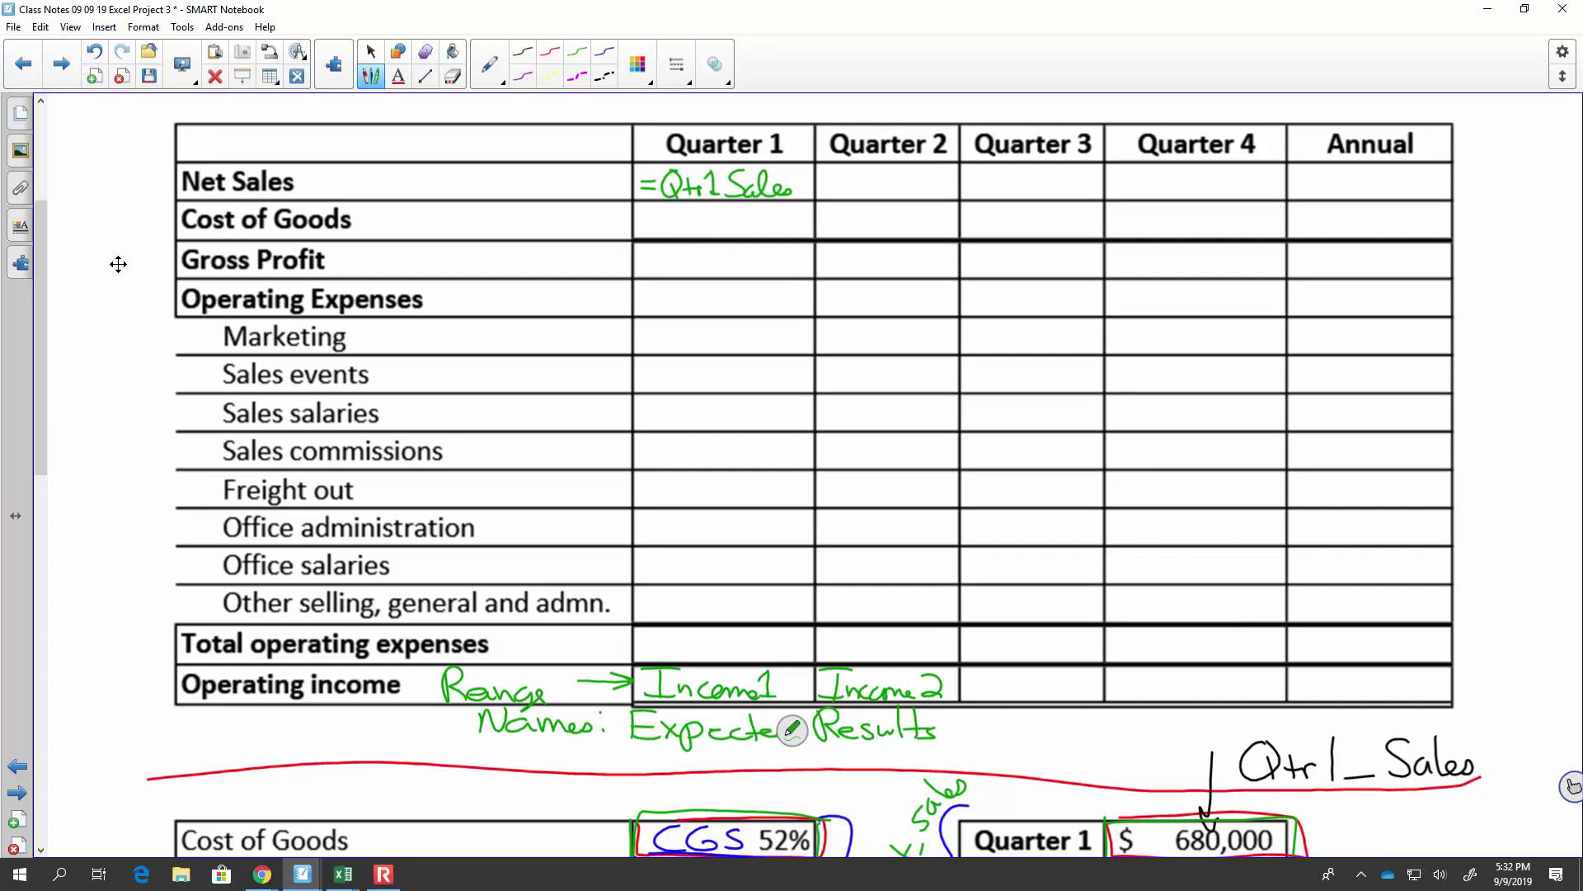
Step: Handwrite the formula =CGS*Qtr1Sales in the Quarter 1 Cost of Goods cell
left_click_drag(638, 218, 702, 234)
mouse_move(719, 212)
left_mouse_down()
mouse_move(707, 236)
mouse_move(726, 236)
left_mouse_up()
left_click_drag(723, 225, 744, 224)
left_click_drag(752, 216, 778, 238)
left_click_drag(769, 228, 845, 235)
left_click_drag(854, 208, 864, 235)
left_click_drag(874, 223, 868, 237)
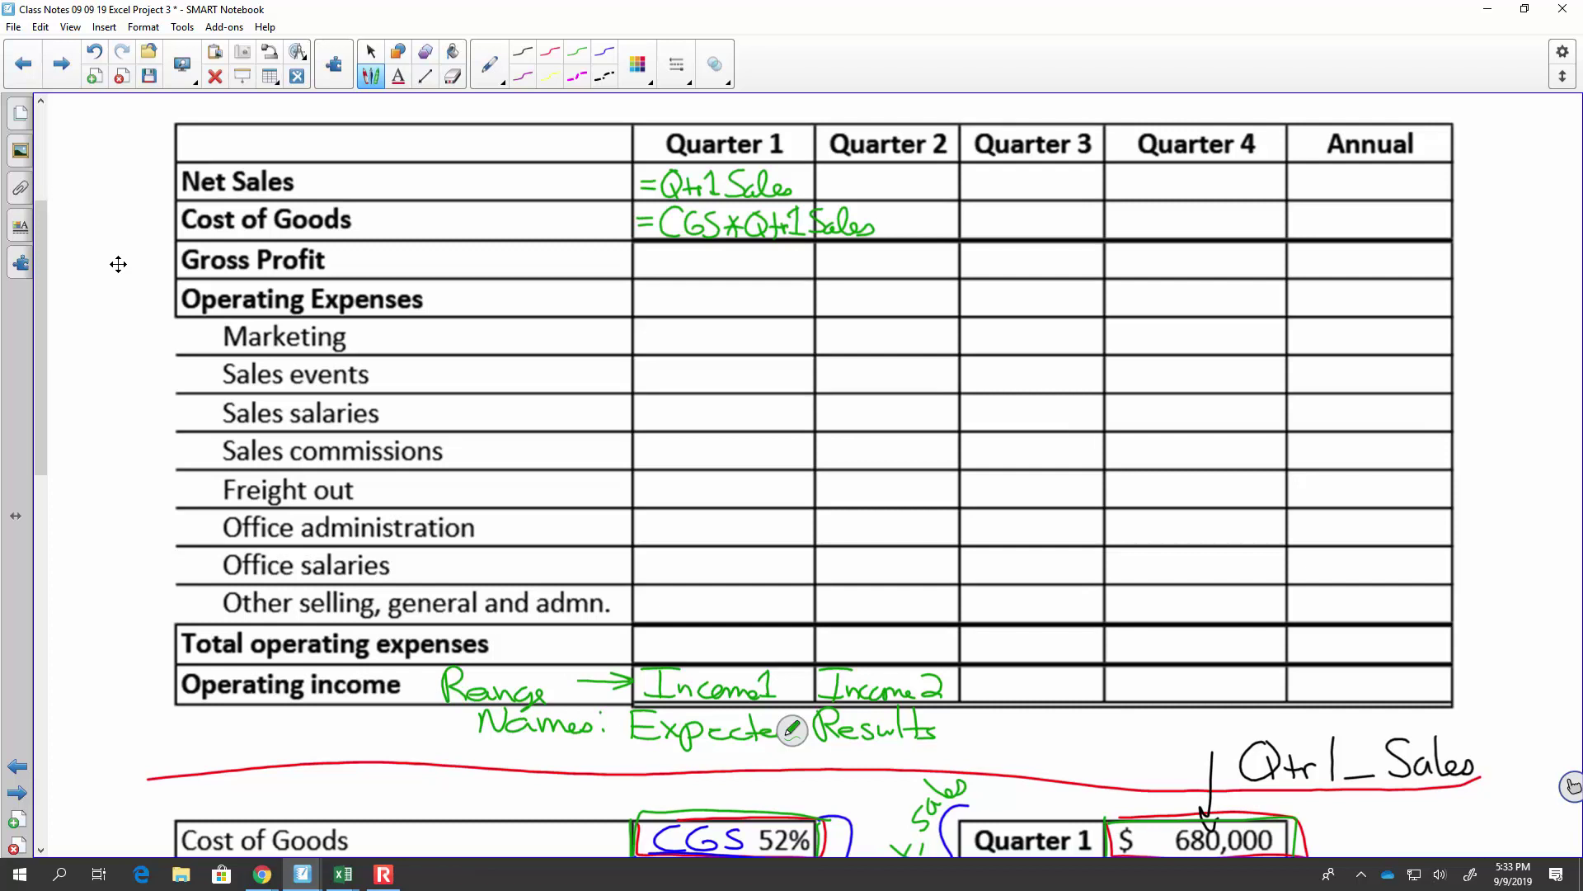
Step: Handwrite =C5-C6 in the Quarter 1 Gross Profit cell and circle the Quarter 1 Net Sales formula
left_click_drag(643, 256, 658, 255)
left_click_drag(644, 260, 685, 268)
mouse_move(767, 202)
left_mouse_down()
mouse_move(786, 183)
mouse_move(639, 174)
mouse_move(691, 206)
mouse_move(690, 268)
mouse_move(708, 246)
mouse_move(763, 264)
left_mouse_up()
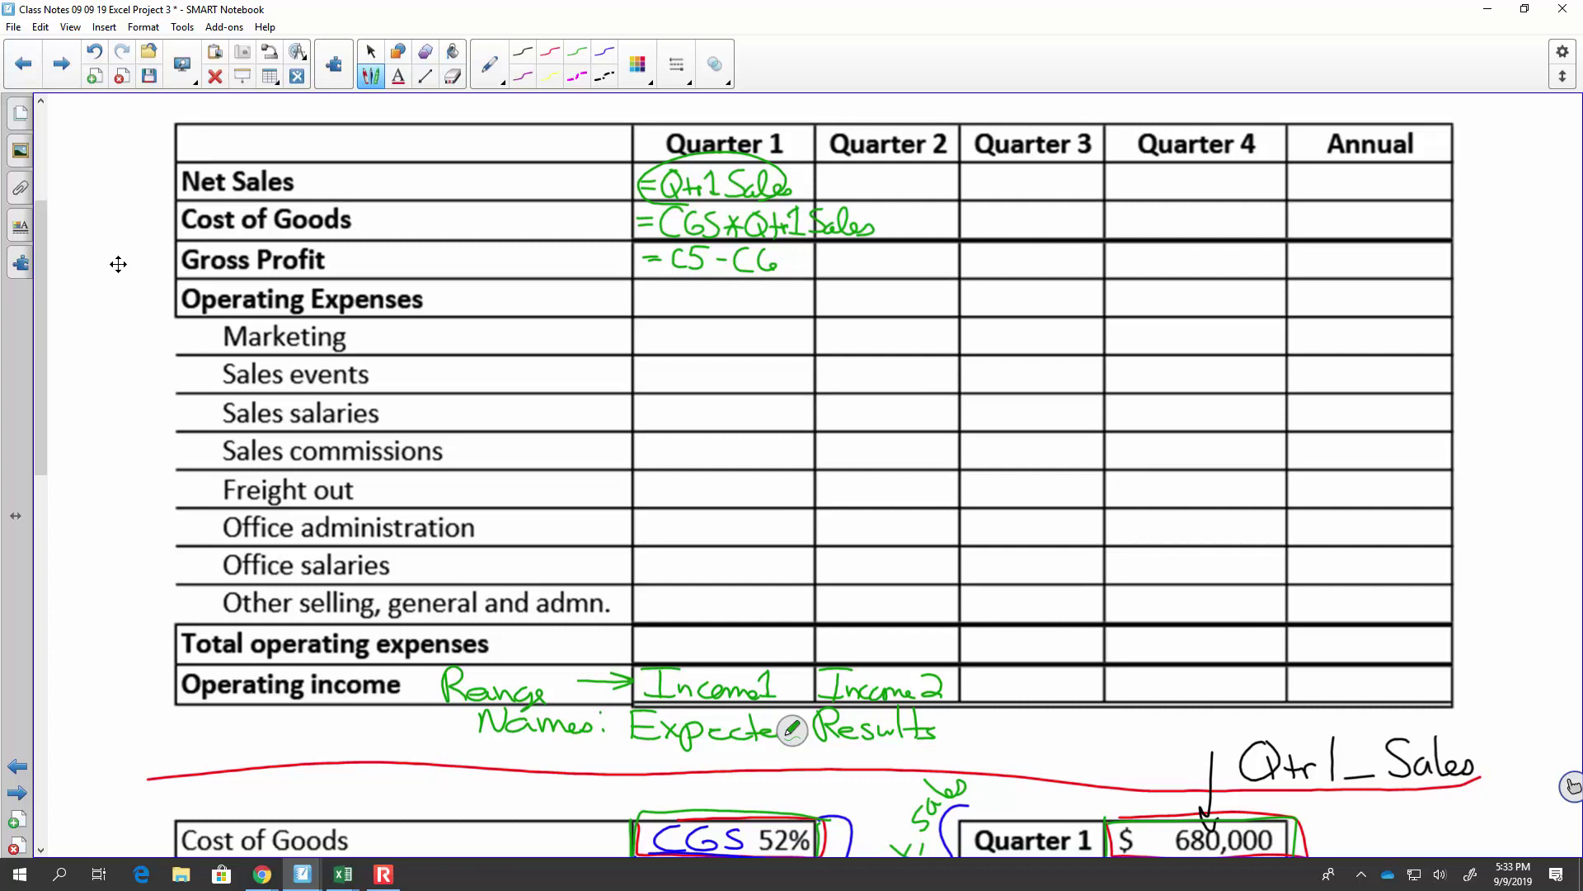
Step: Draw a green line along the Cost of Goods row into Quarter 4 and add a blue "Round" note with an arrow to the cost formula
left_click_drag(817, 235, 1175, 241)
mouse_move(552, 277)
left_mouse_down()
mouse_move(659, 218)
mouse_move(648, 233)
left_mouse_up()
mouse_move(487, 283)
left_mouse_down()
mouse_move(485, 313)
mouse_move(608, 315)
left_mouse_up()
left_click_drag(462, 303, 476, 302)
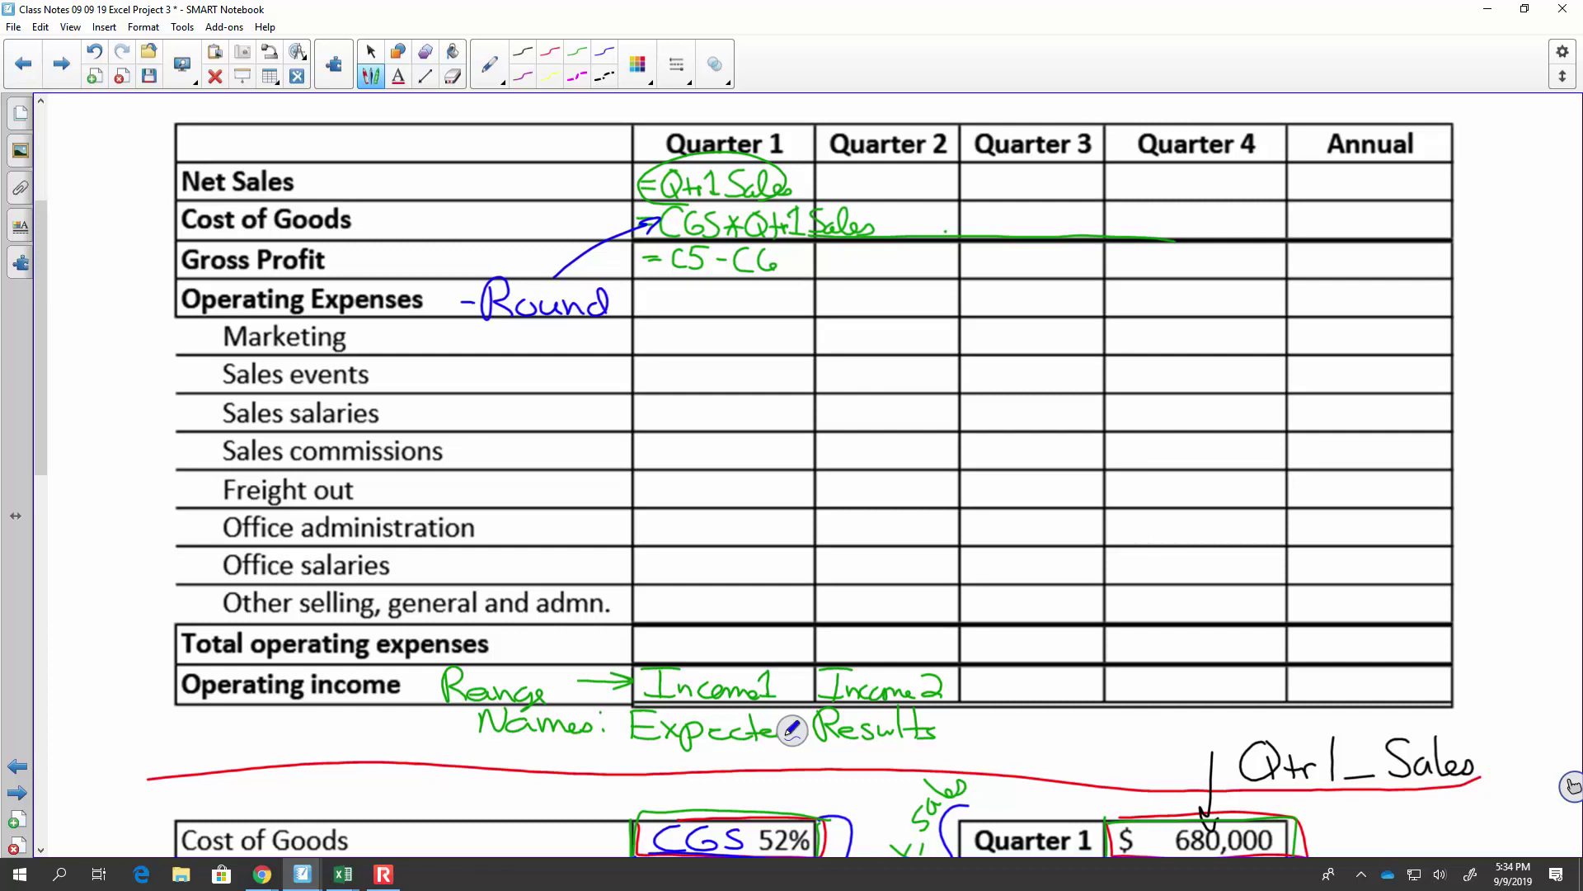
Step: Complete the rounding note beside Operating Expenses as =Round( ,0), leaving space for the number argument
mouse_move(471, 293)
left_mouse_down()
mouse_move(471, 310)
mouse_move(476, 288)
left_mouse_up()
left_click_drag(627, 274, 632, 319)
left_click_drag(747, 310, 743, 322)
mouse_move(778, 295)
left_mouse_down()
mouse_move(761, 303)
mouse_move(779, 297)
mouse_move(772, 328)
left_mouse_up()
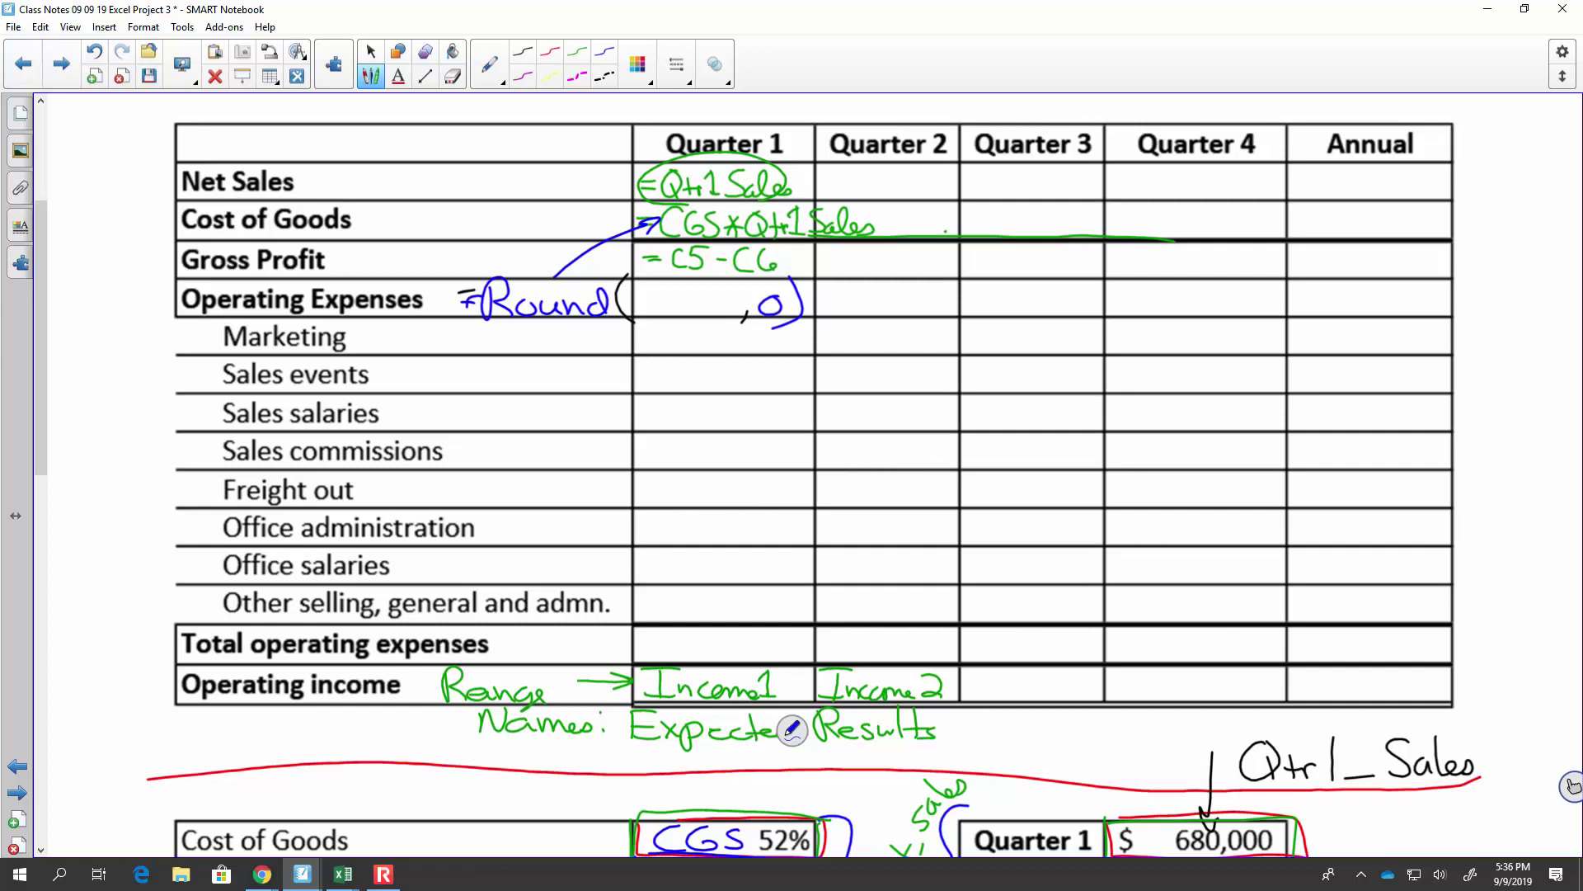
Step: Circle the Annual Net Sales cell labelled "Autosum" and circle the Annual Gross Profit cell with equals and minus signs inside
left_click_drag(1325, 199, 1353, 198)
mouse_move(1440, 171)
left_mouse_down()
mouse_move(1288, 180)
mouse_move(1334, 200)
mouse_move(1359, 191)
left_mouse_up()
left_click_drag(1345, 183, 1393, 195)
left_click_drag(1385, 184, 1417, 193)
left_click_drag(1431, 179, 1498, 191)
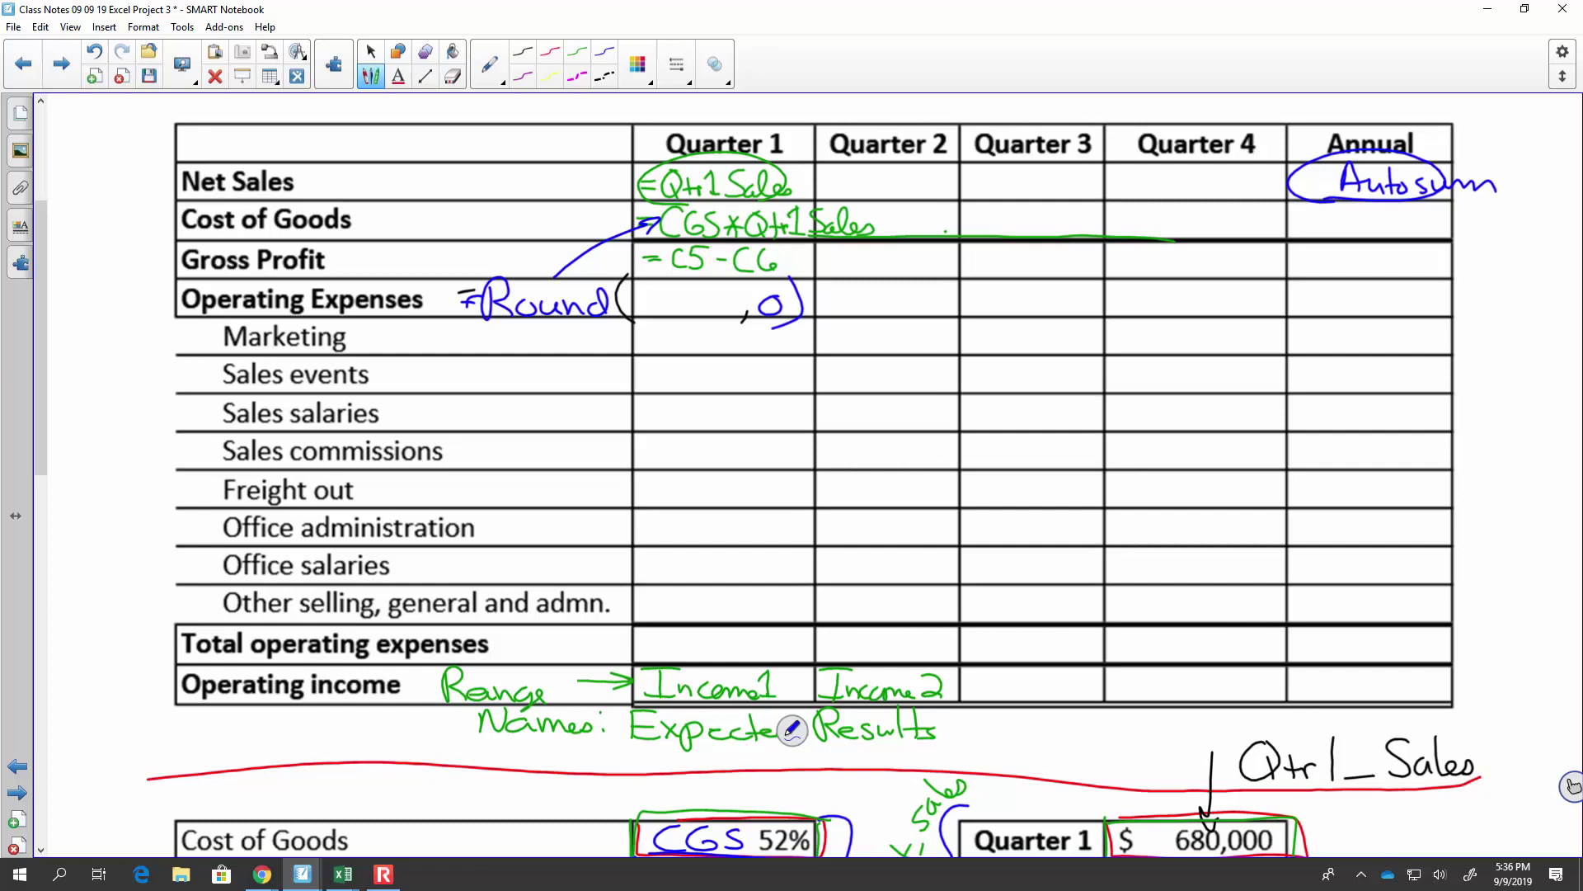
mouse_move(1299, 279)
left_mouse_down()
mouse_move(1460, 272)
mouse_move(1321, 228)
mouse_move(1351, 283)
mouse_move(1316, 257)
left_mouse_up()
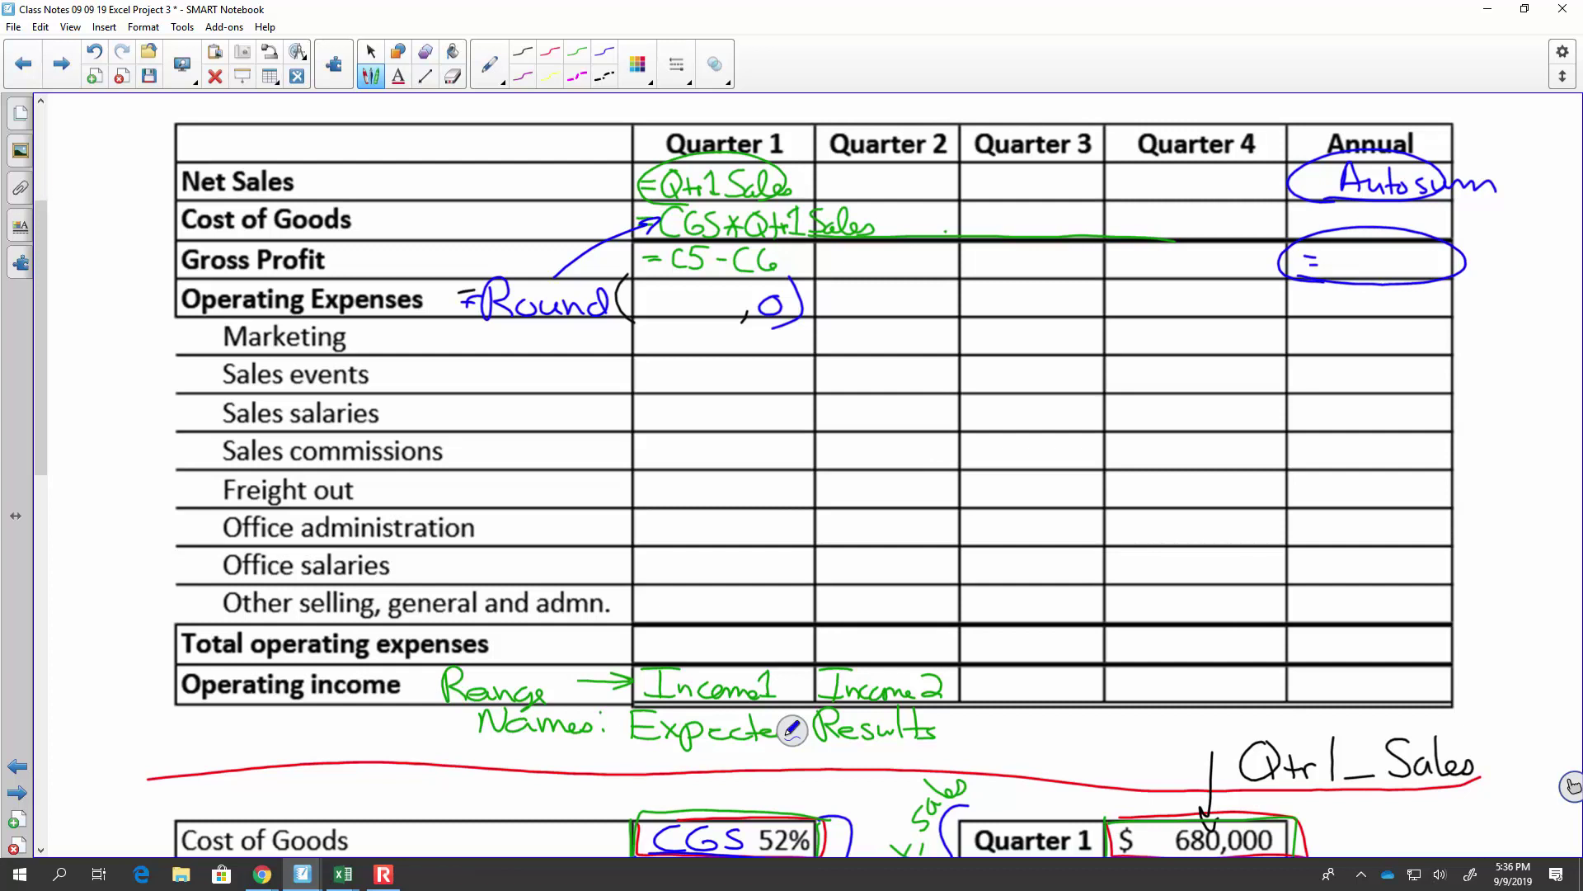
left_click_drag(1376, 262, 1396, 261)
Step: Switch to the online class session in Chrome and read the chat messages
left_click(303, 877)
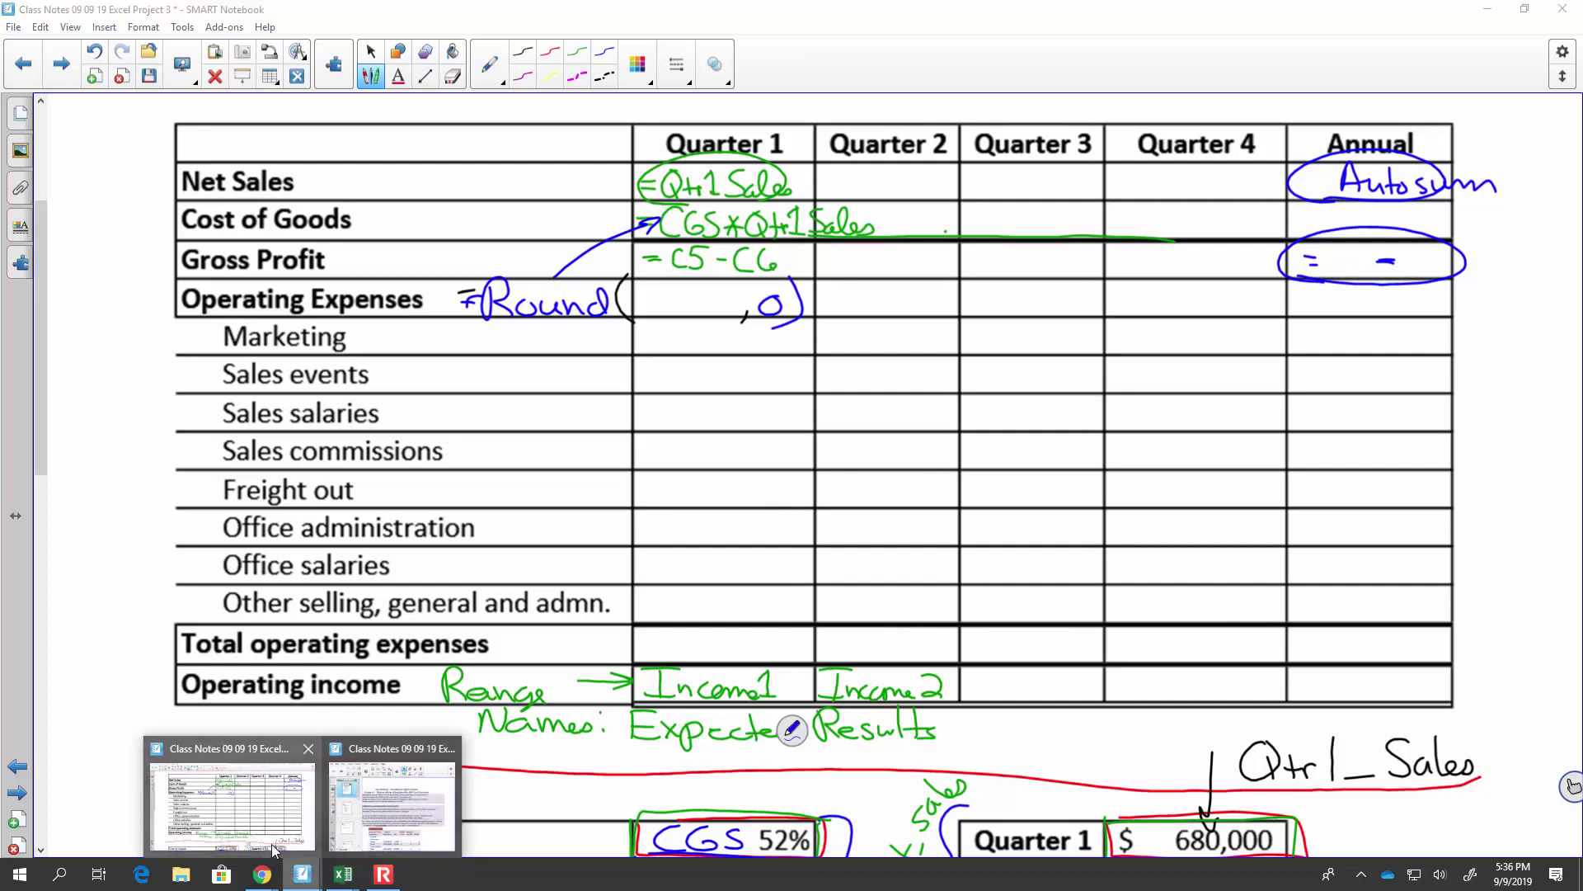
mouse_move(272, 883)
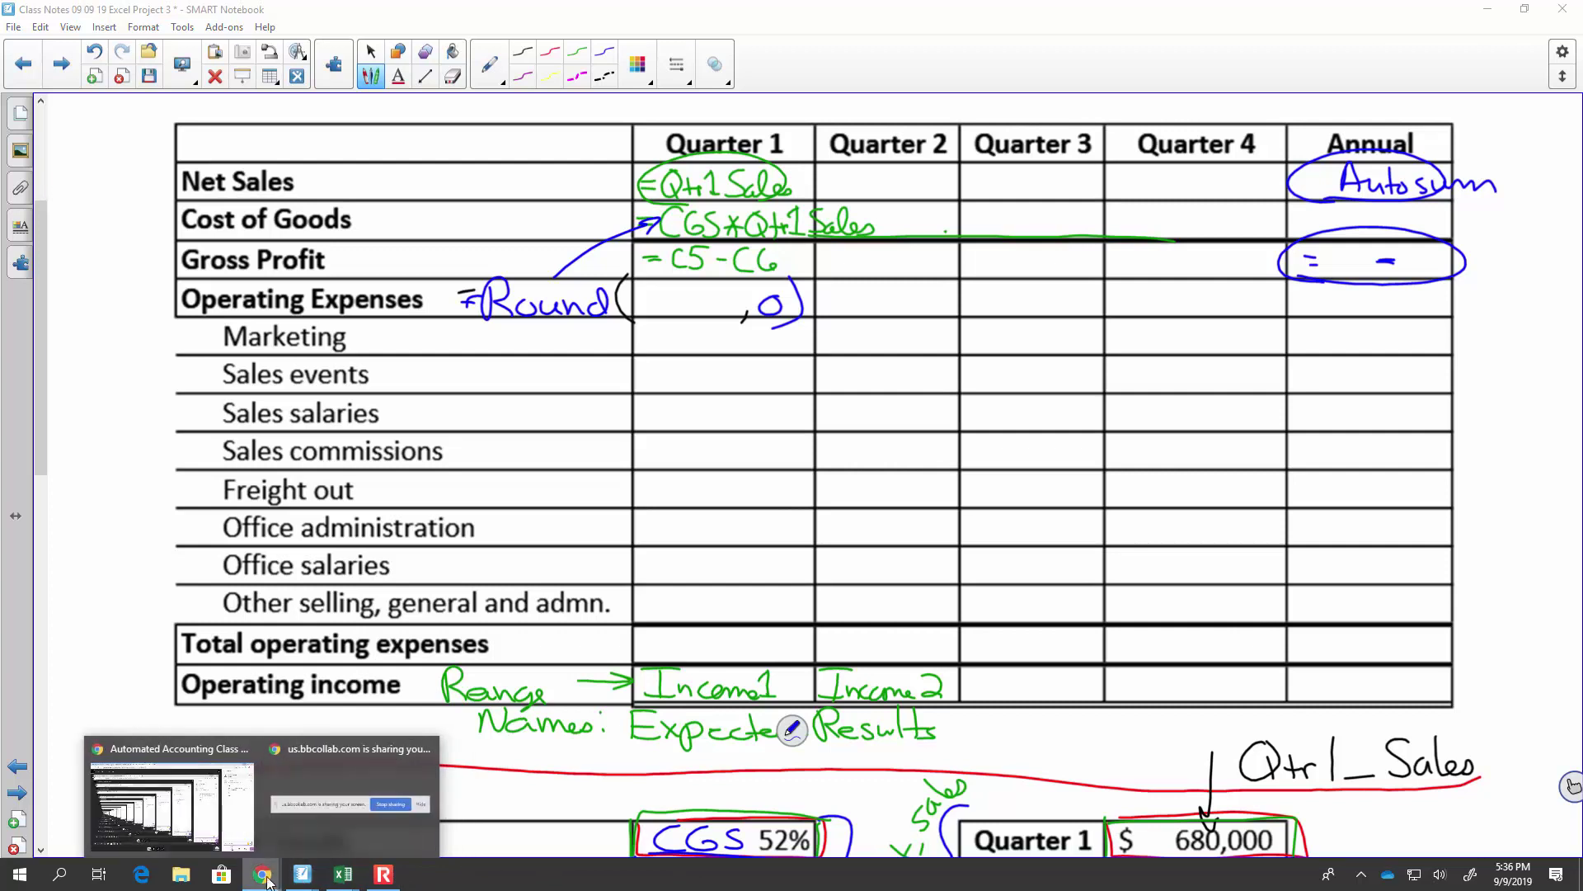
left_click(229, 833)
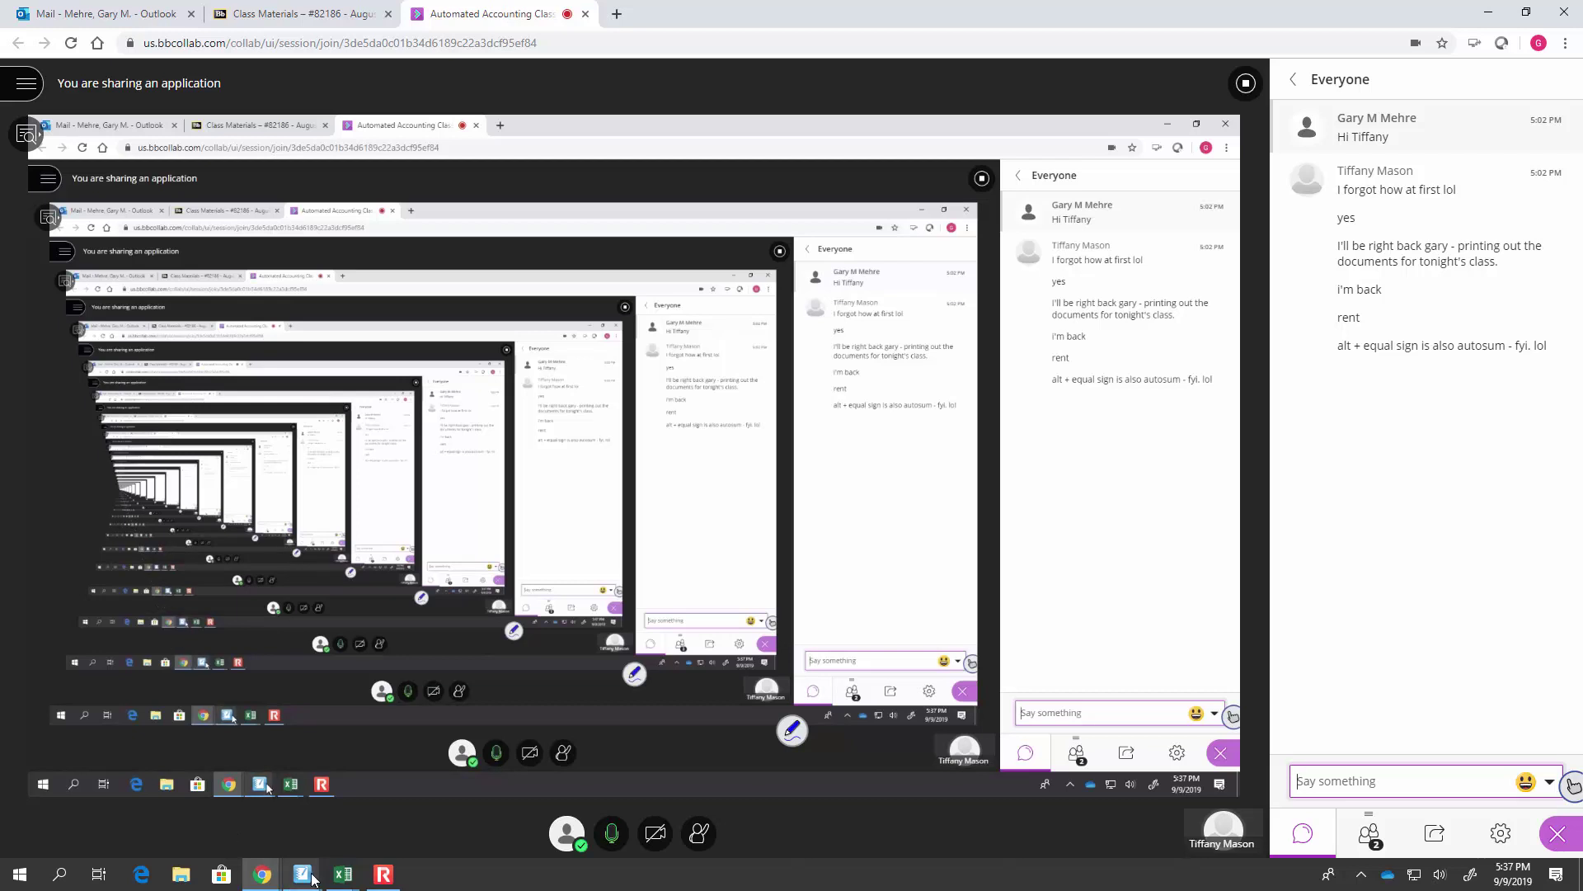
Step: Switch to the Project 3 Class Example workbook in Excel and try an AutoSum of D11:D14 in cell D15
mouse_move(341, 876)
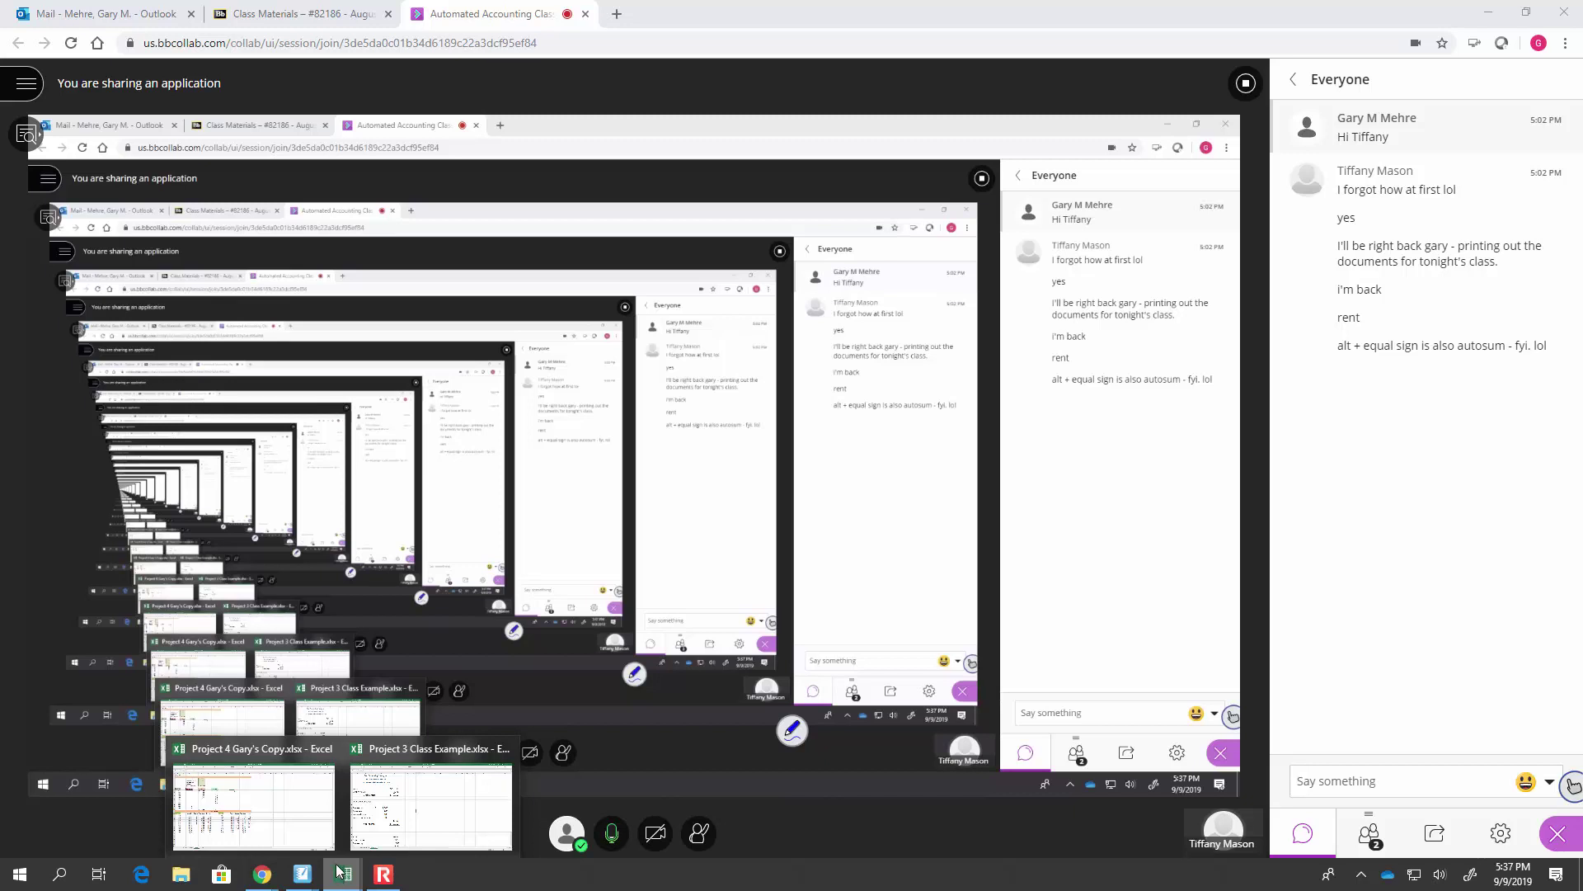
left_click(420, 821)
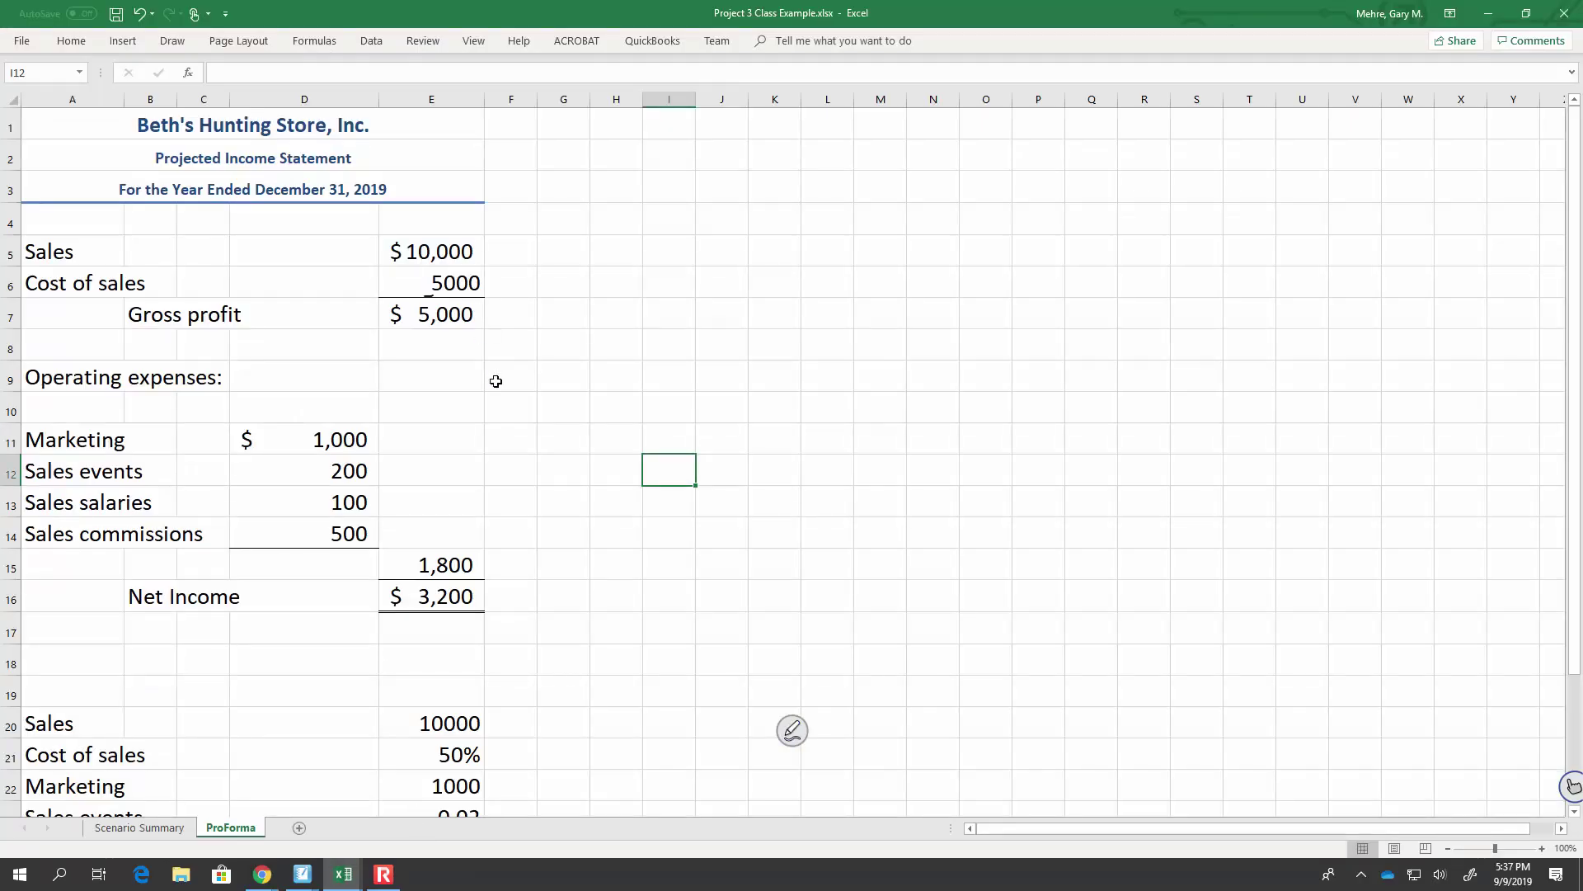
left_click(326, 569)
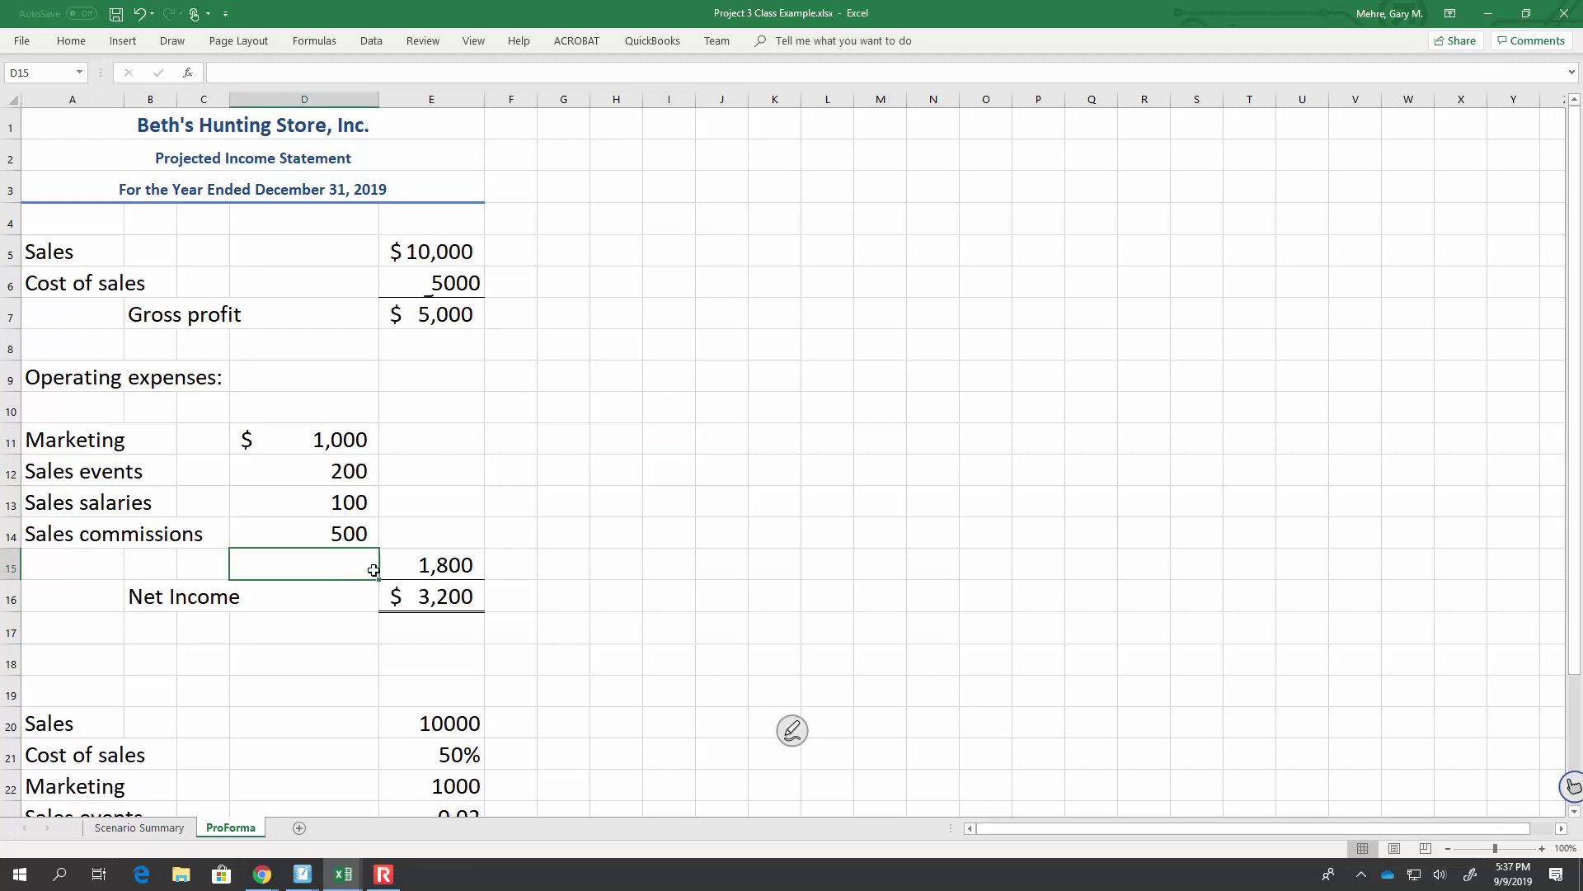
key("alt")
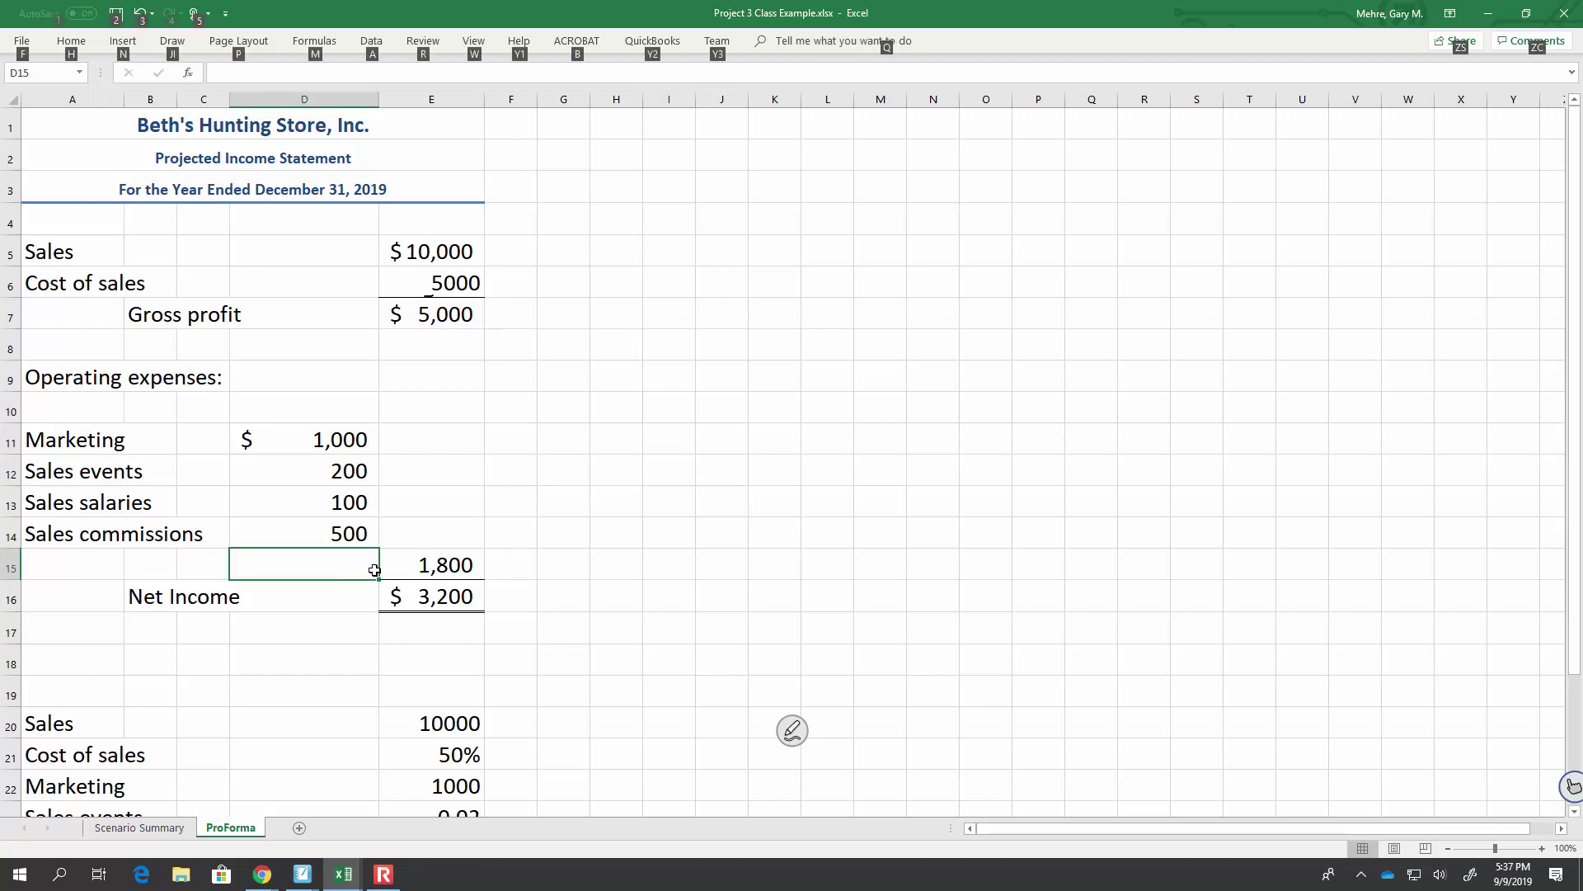
key("alt+=")
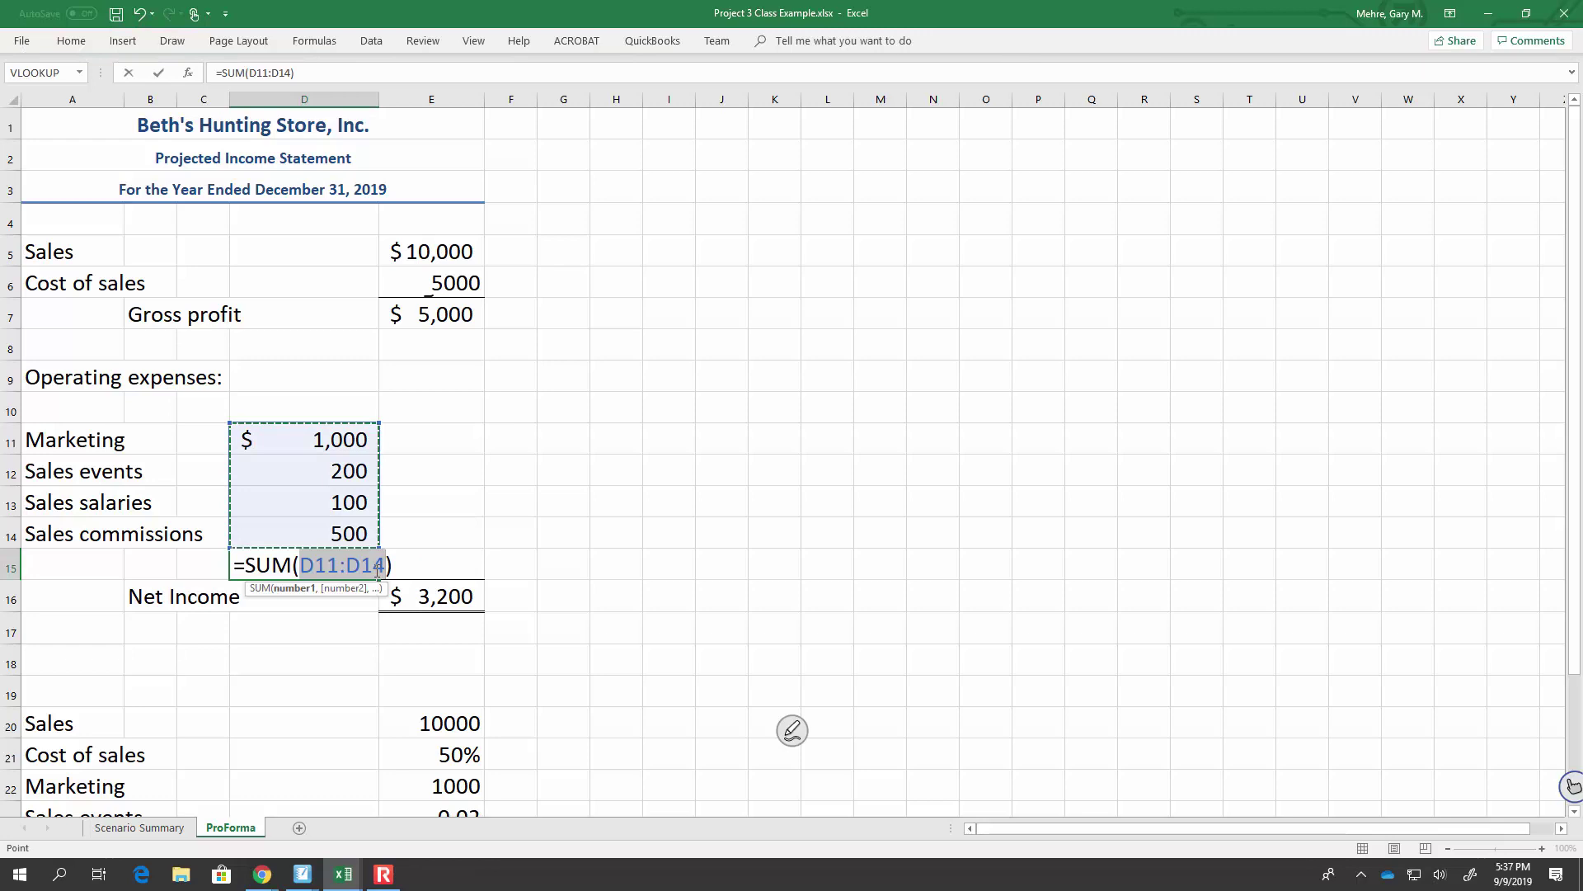
left_click(81, 41)
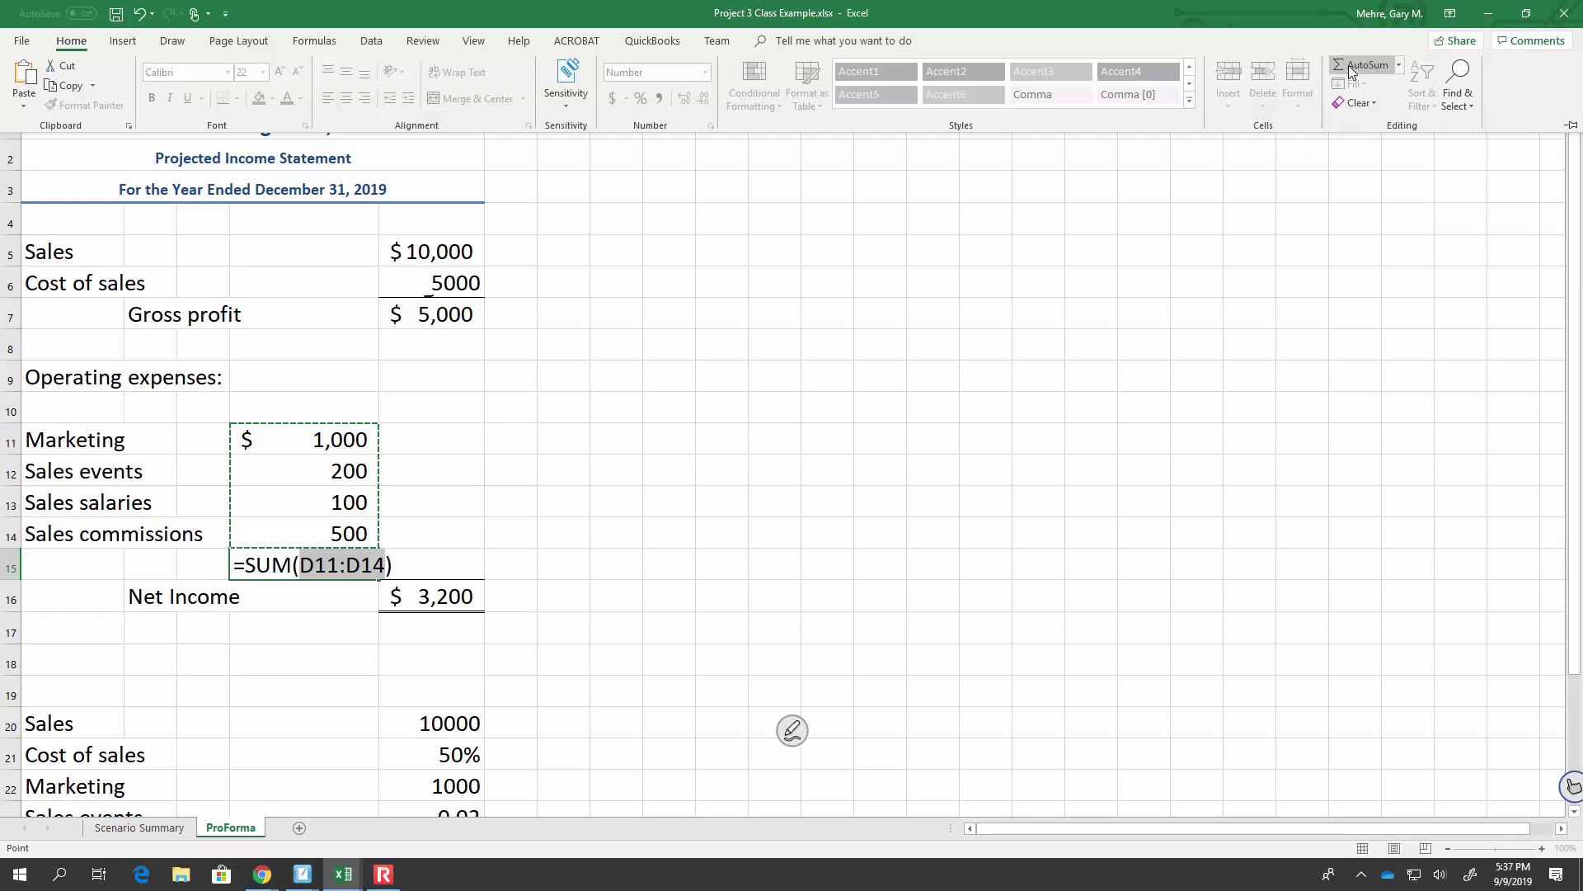
left_click(1531, 22)
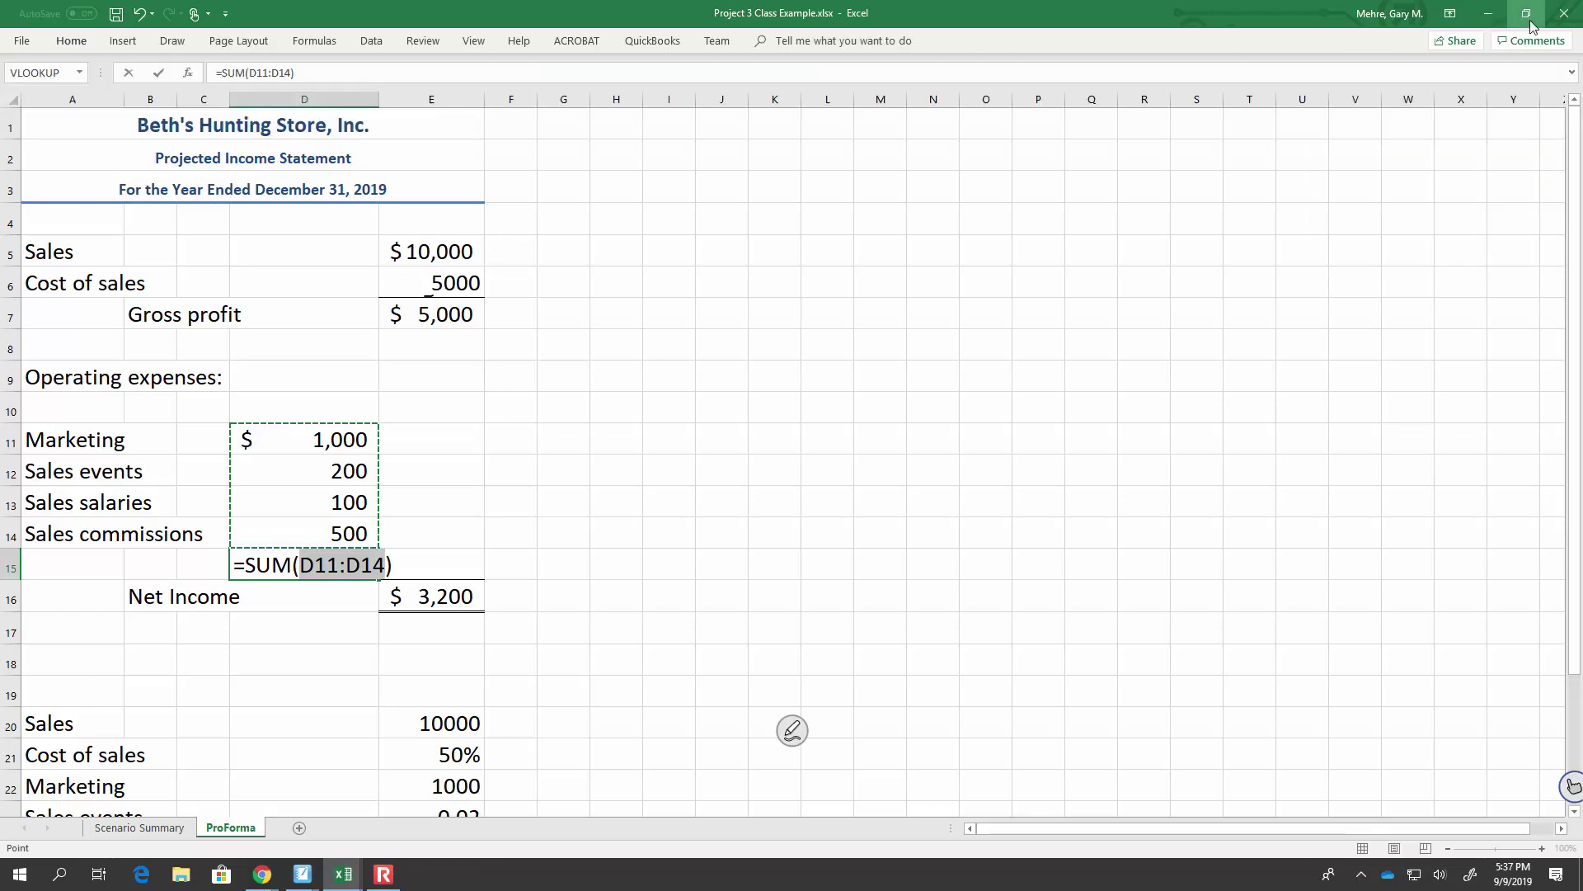
key("Escape")
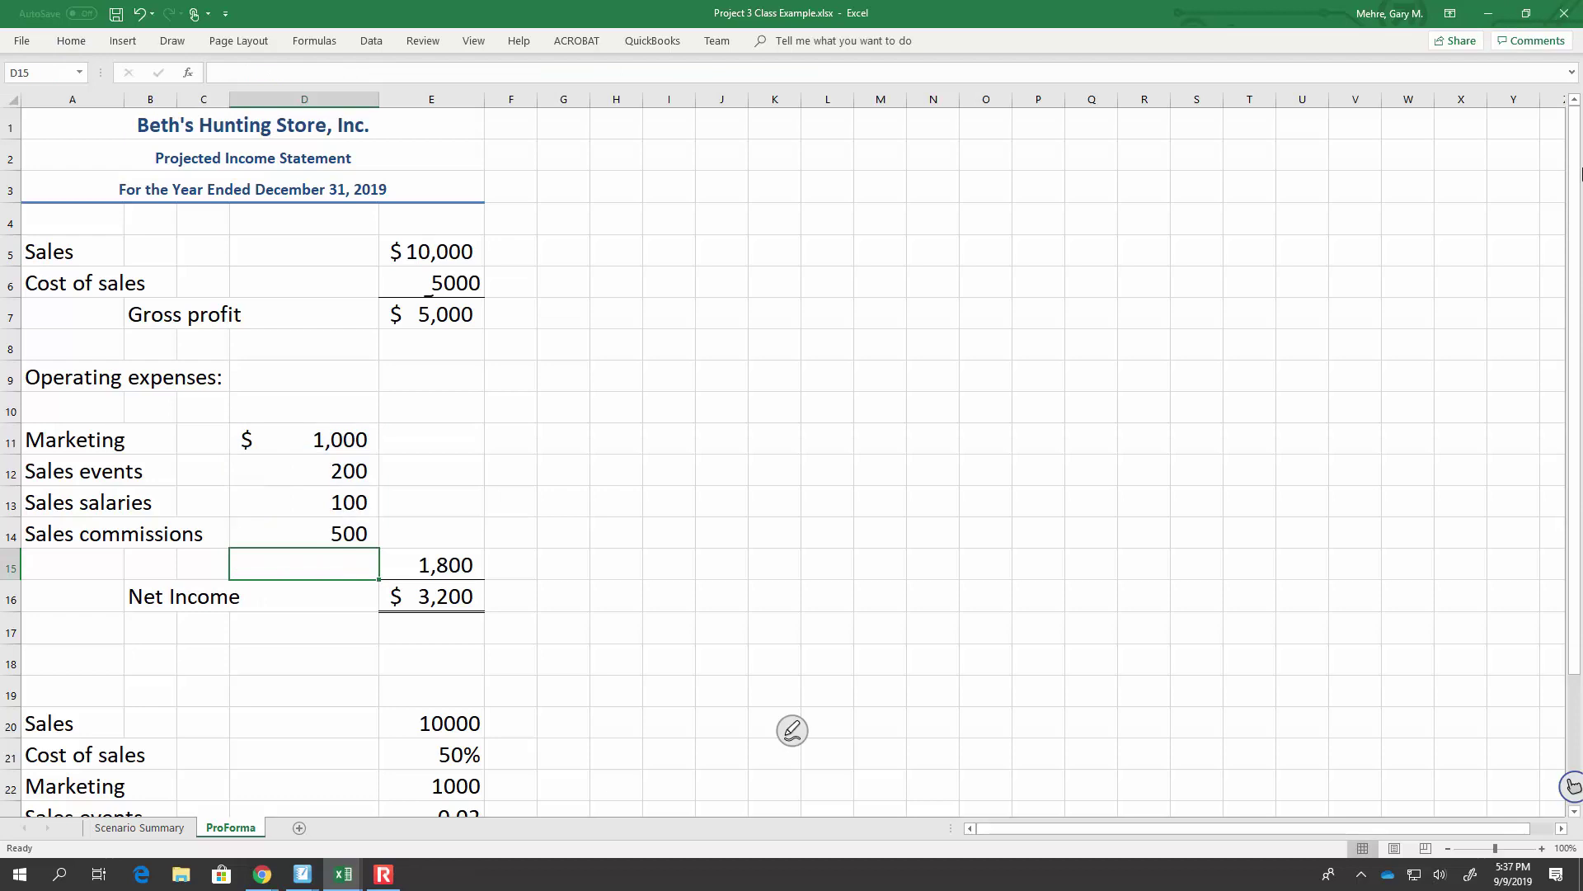
Step: Minimize the workbook, return to the Excel Project 3 class notes in SMART Notebook and save them
left_click(1491, 15)
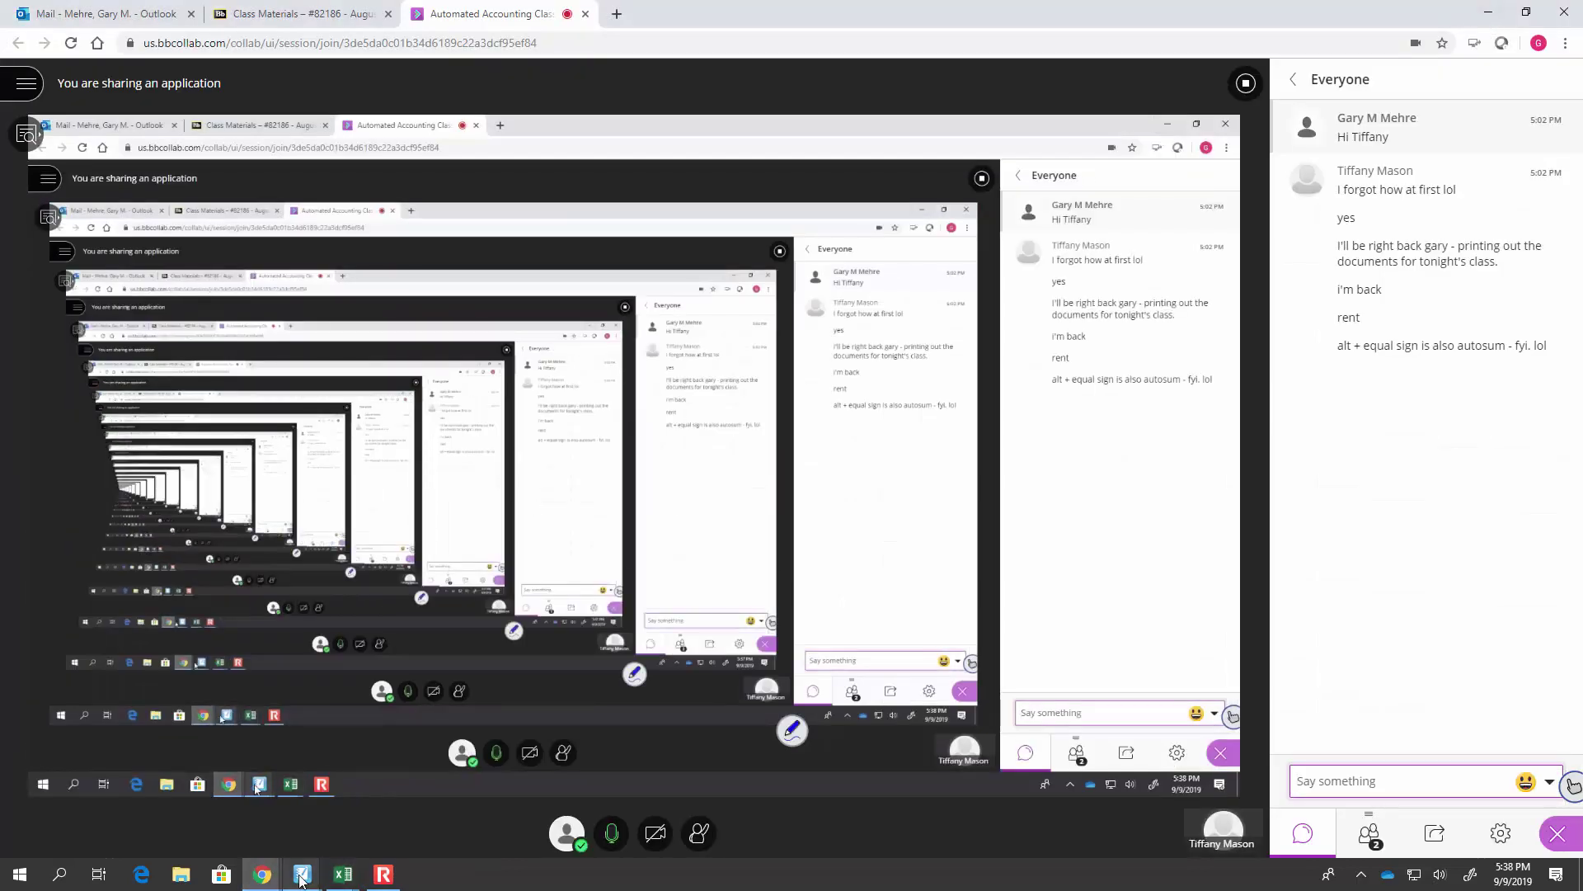
left_click(237, 820)
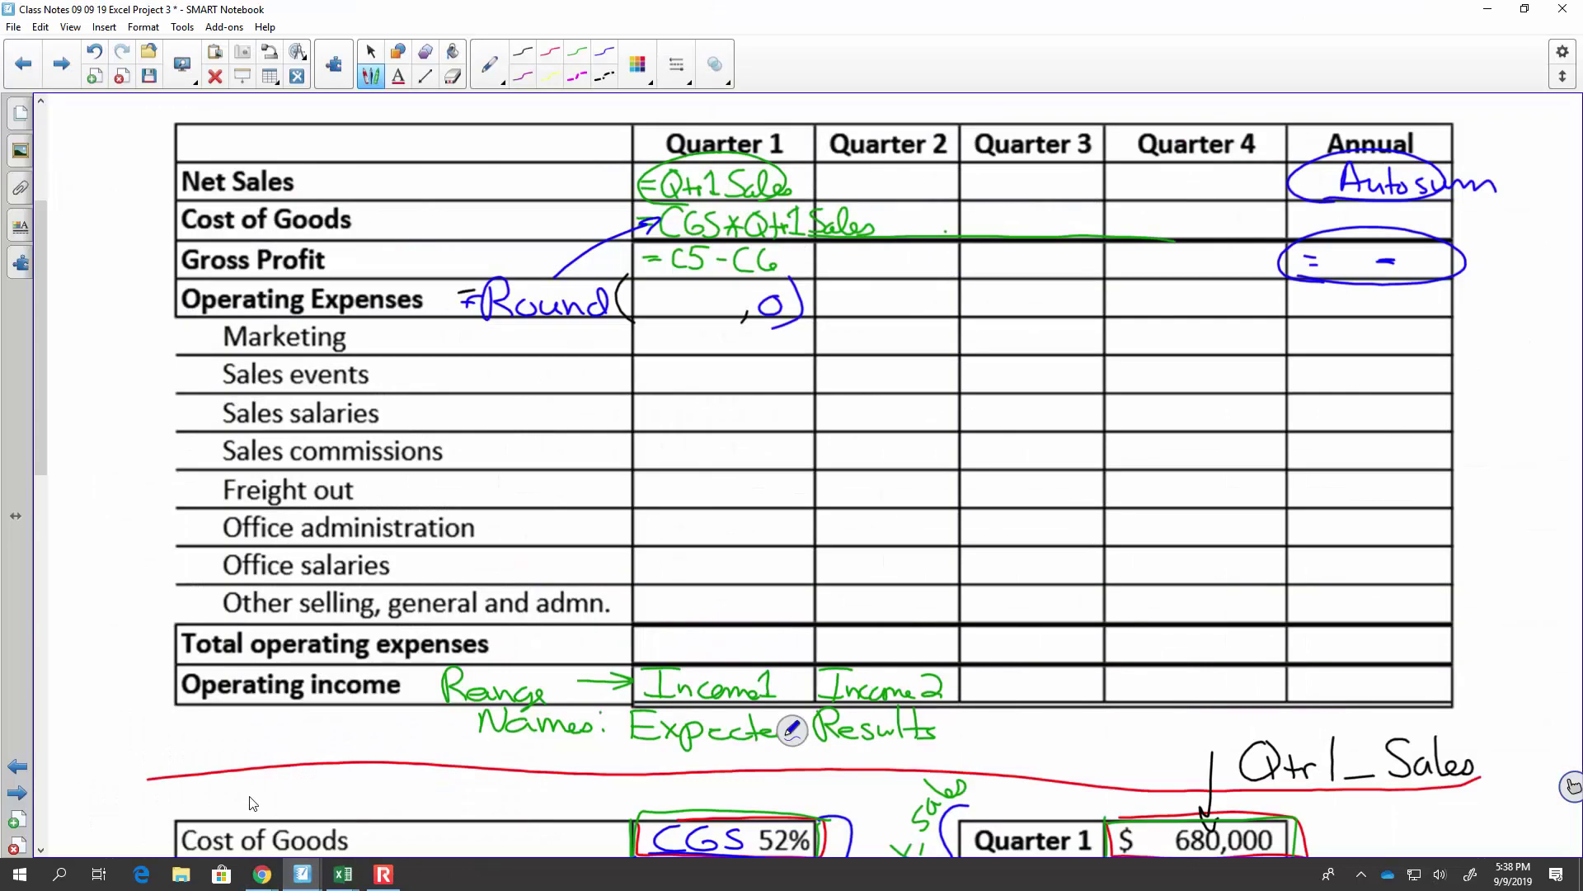
scroll(320, 733, "down", 2)
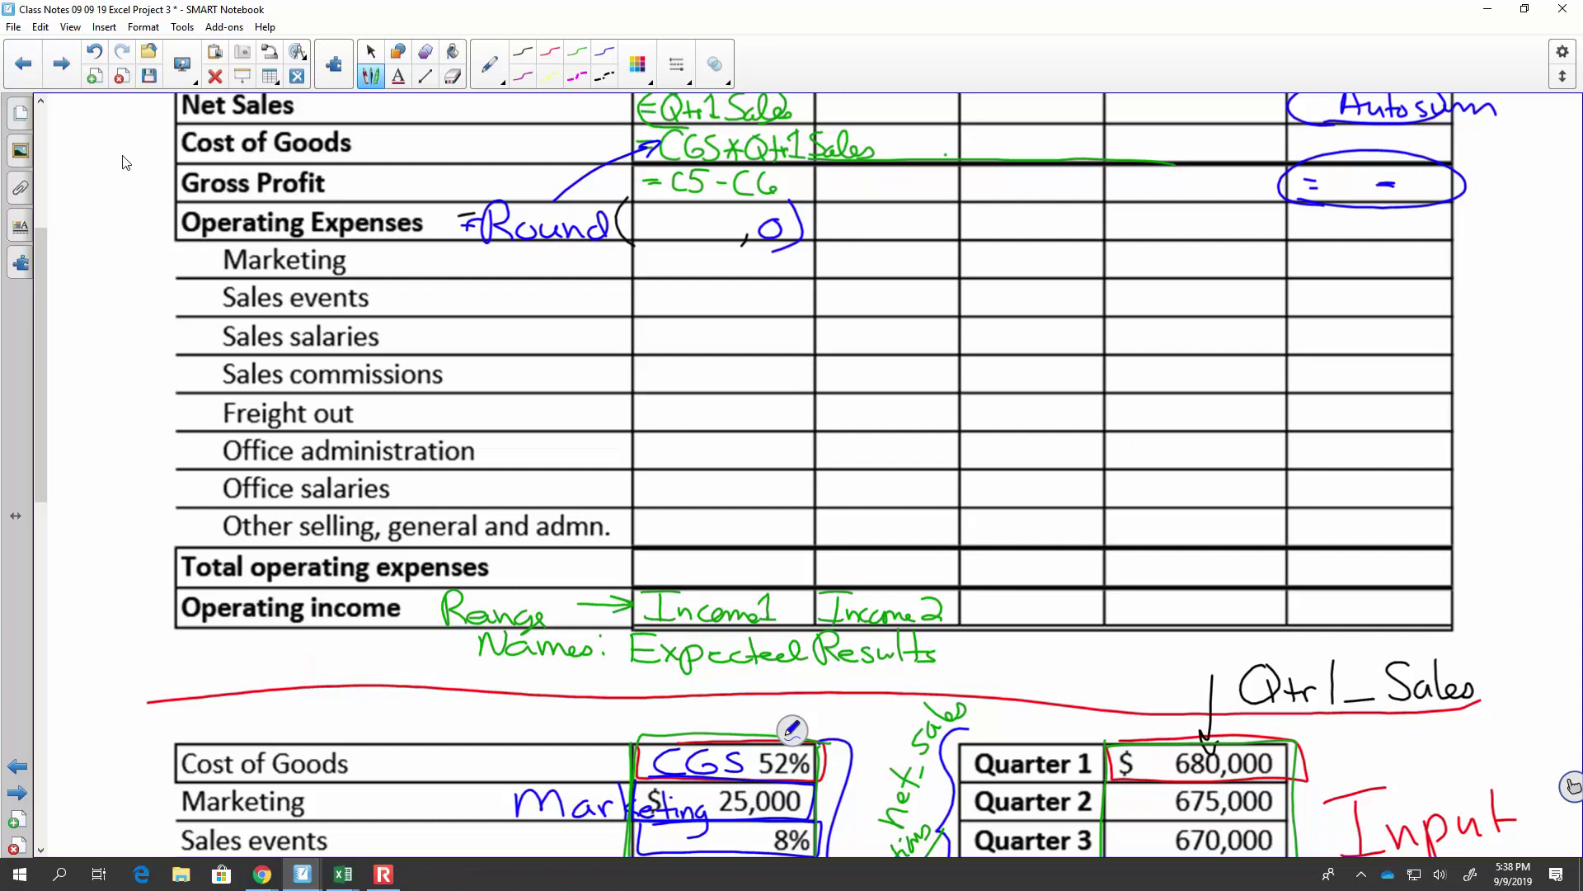
left_click(149, 77)
mouse_move(302, 884)
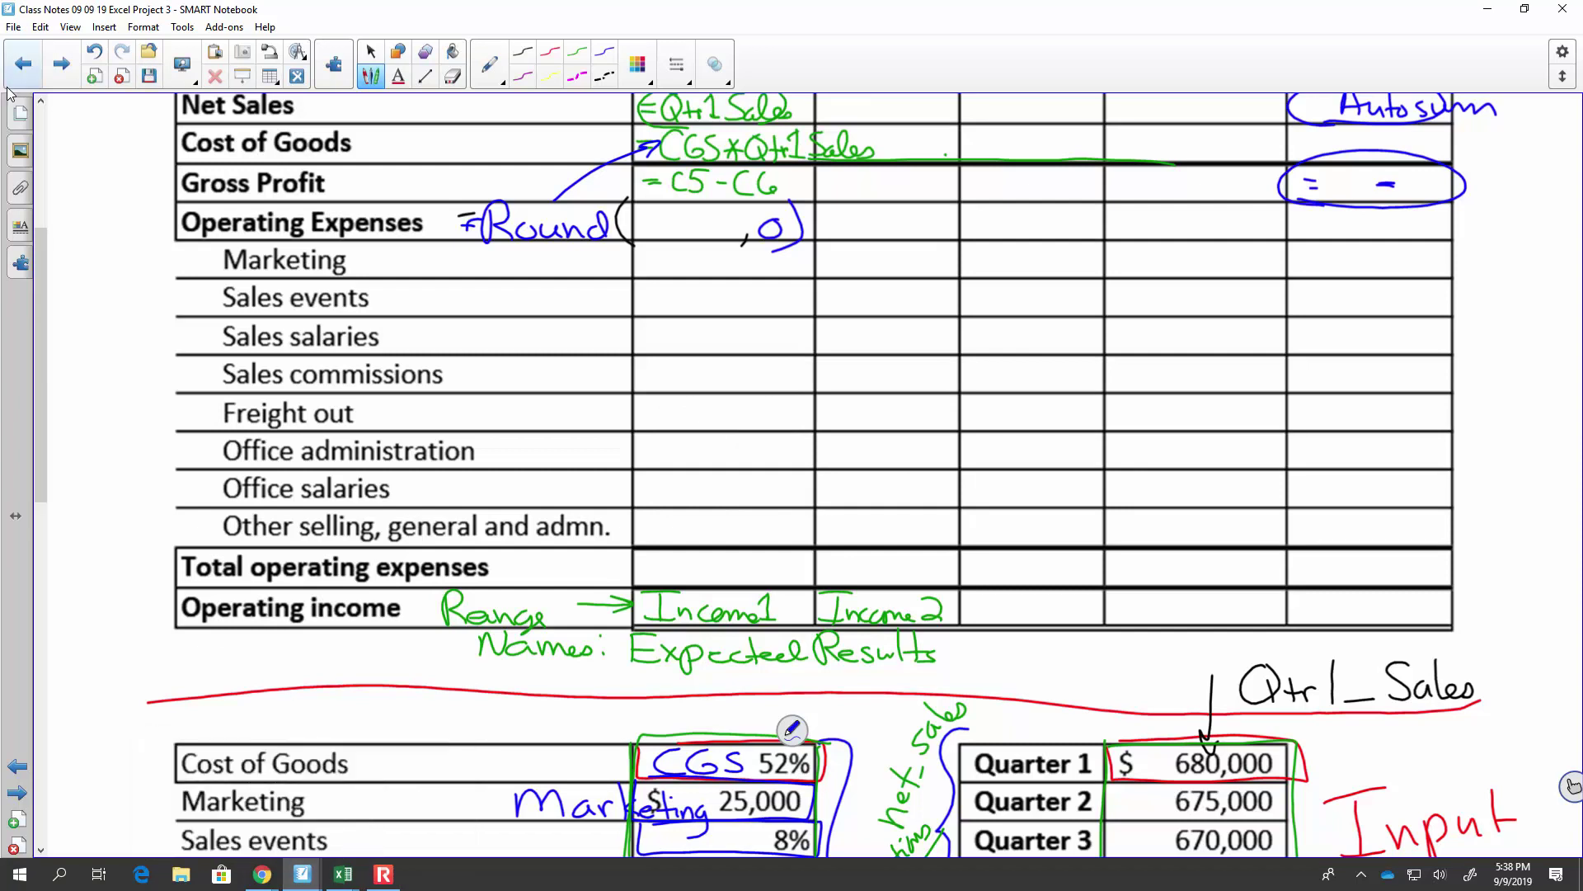
Step: On the scenario instructions page, circle "Best" and "Worst" in the Projected Net Sales header and the four best case quarterly values
left_click(21, 113)
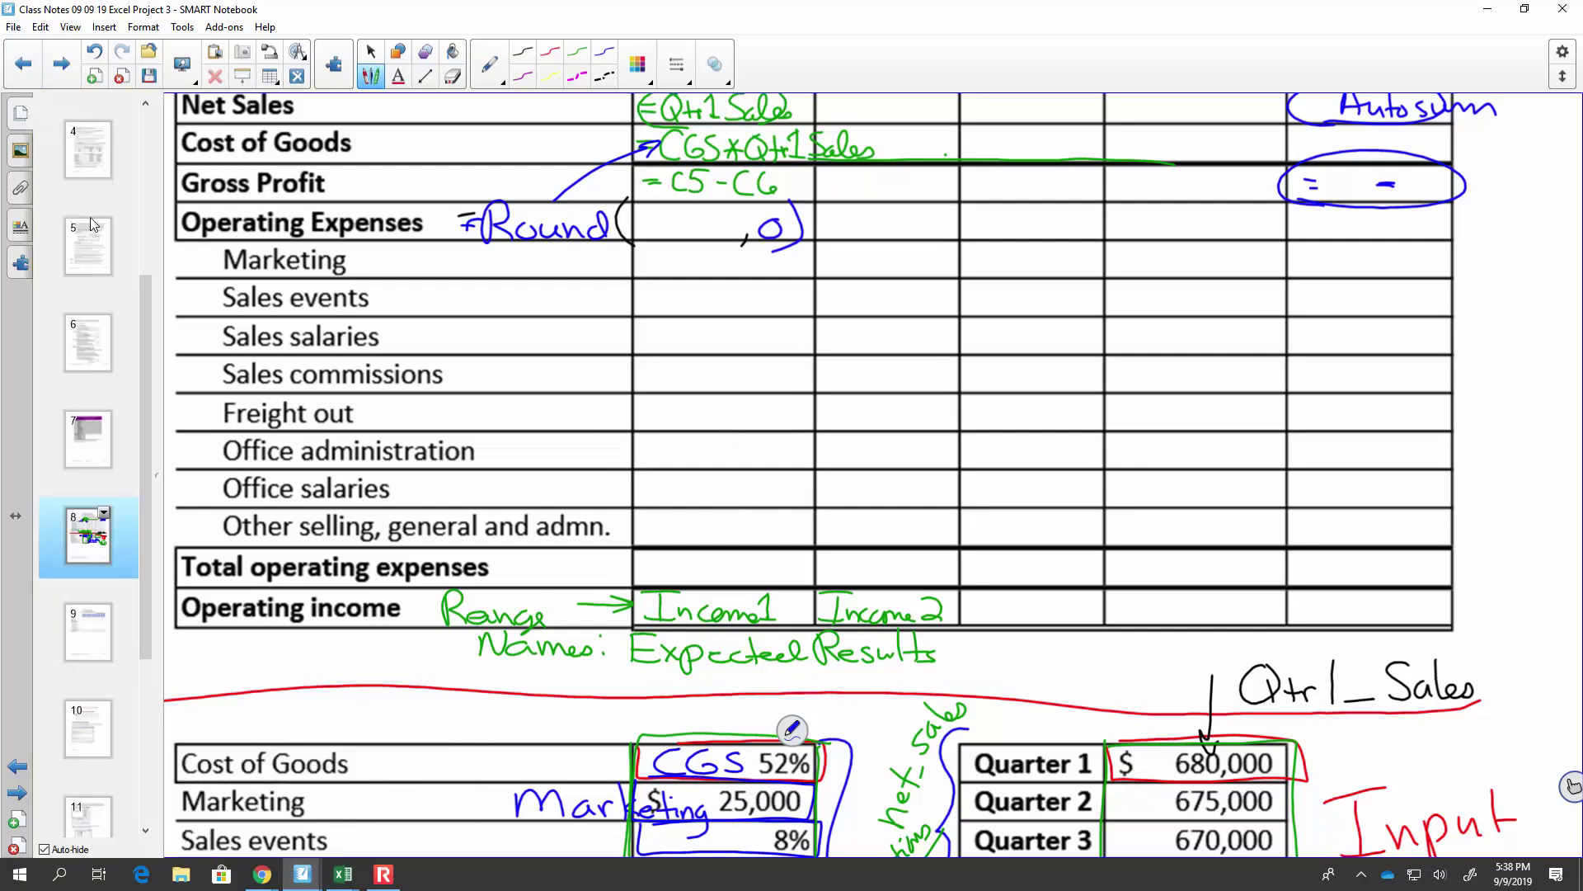
left_click(92, 170)
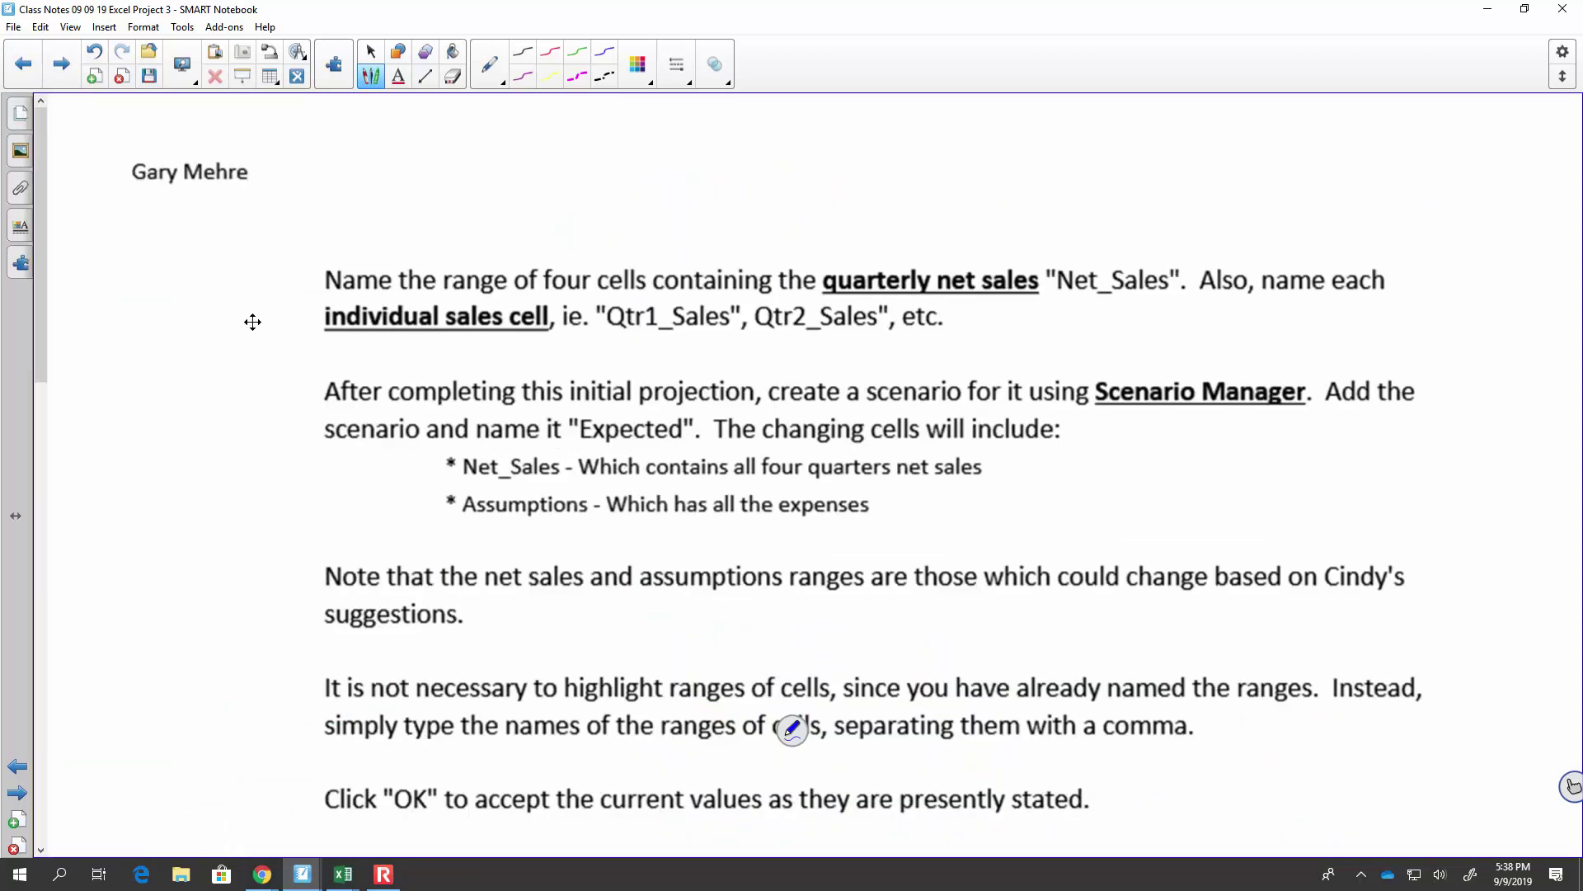
scroll(233, 446, "down", 1)
scroll(233, 446, "down", 6)
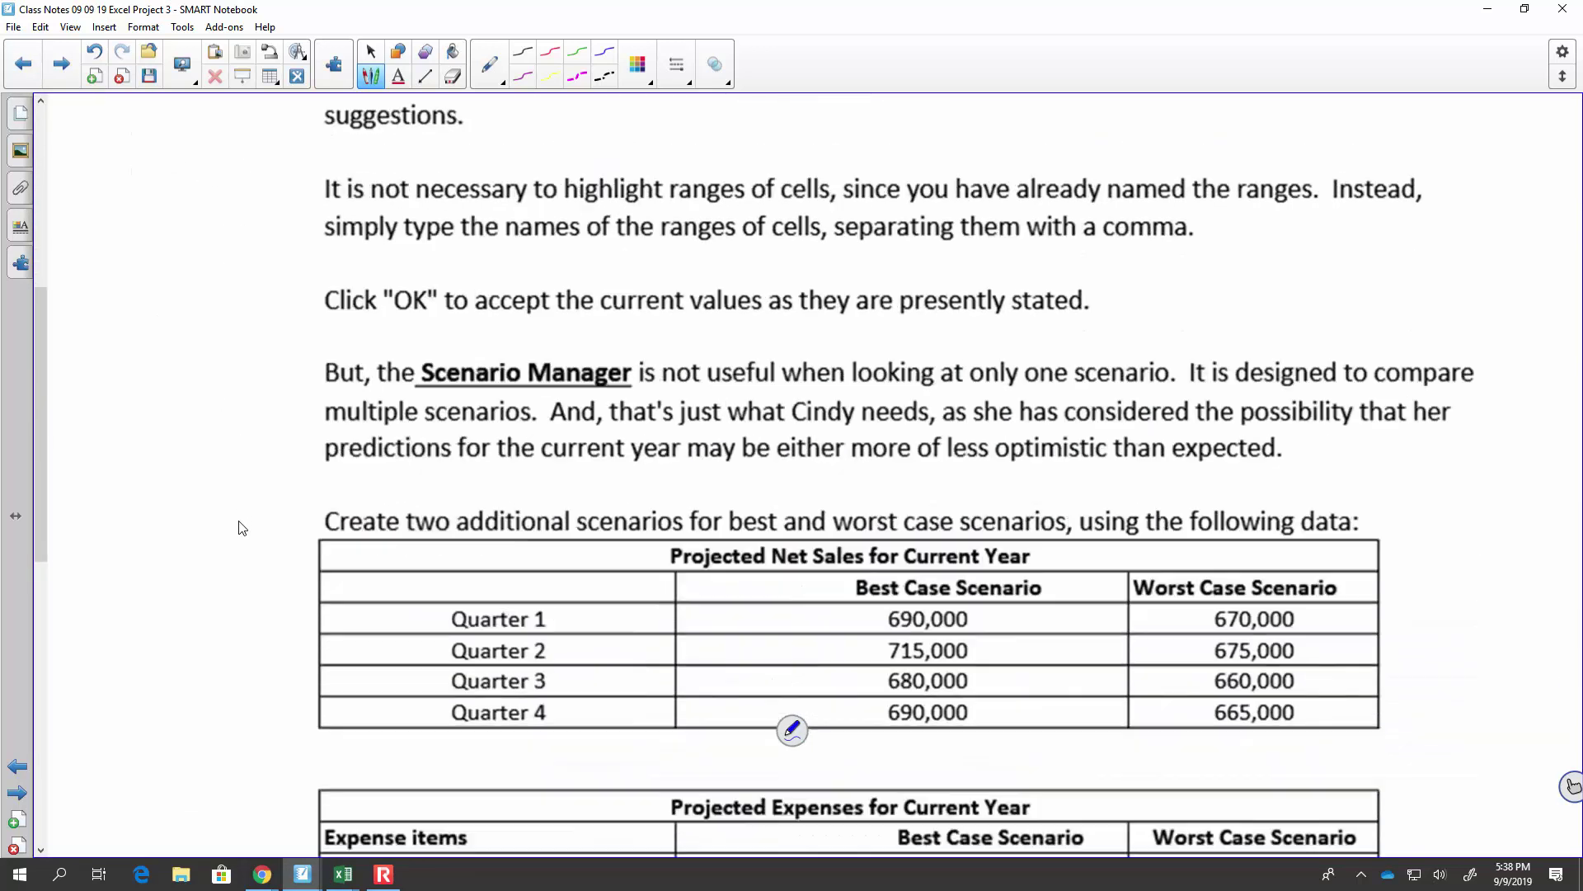
scroll(242, 528, "down", 4)
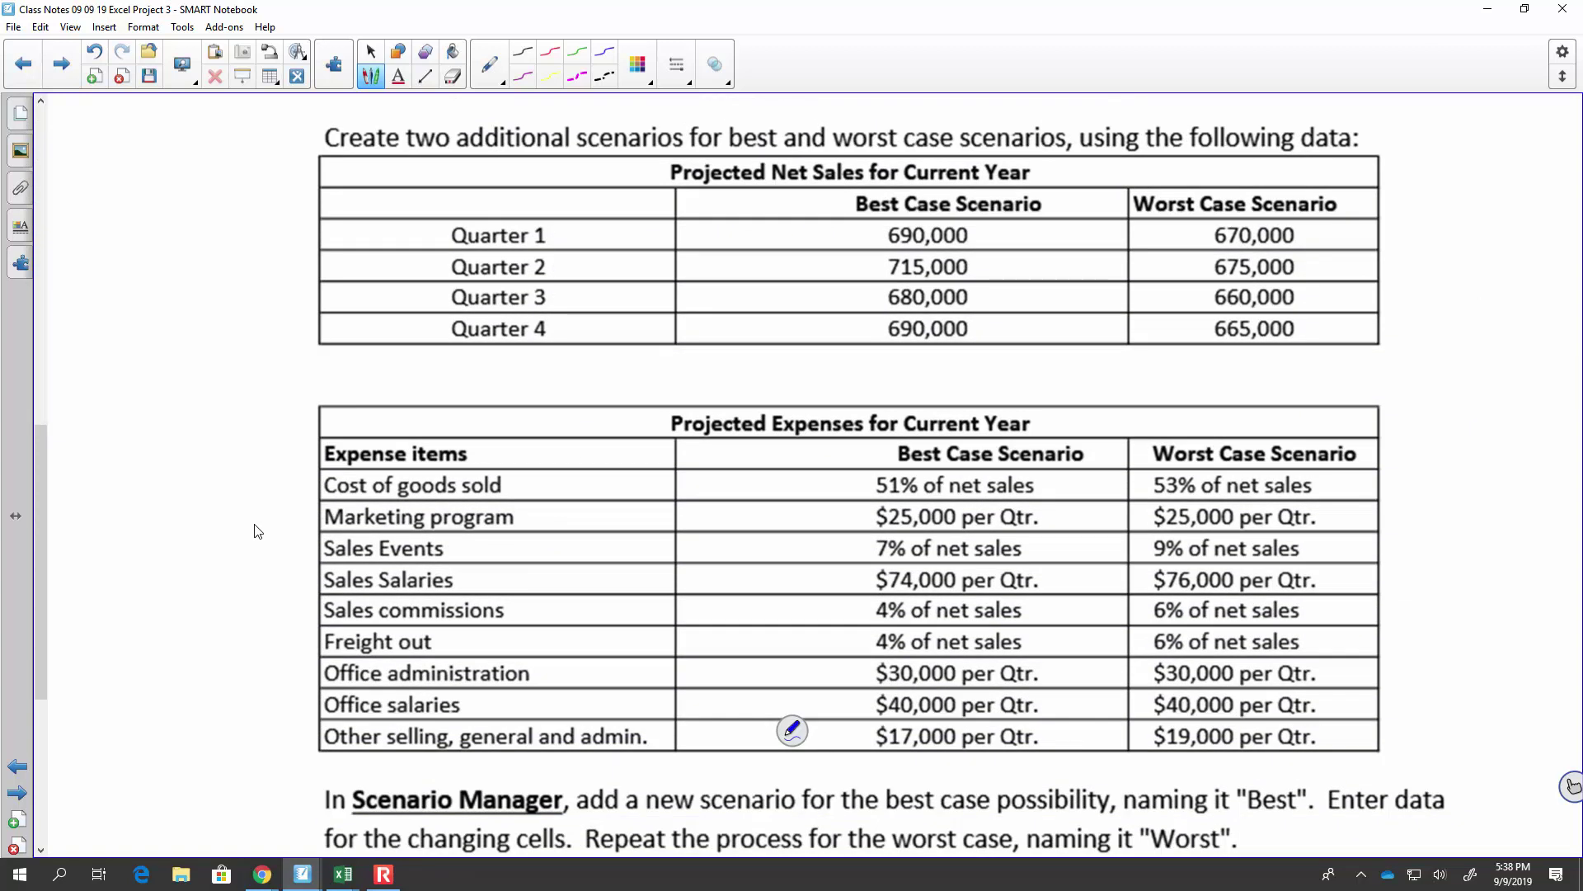
mouse_move(850, 225)
left_mouse_down()
mouse_move(913, 217)
mouse_move(833, 206)
mouse_move(862, 230)
left_mouse_up()
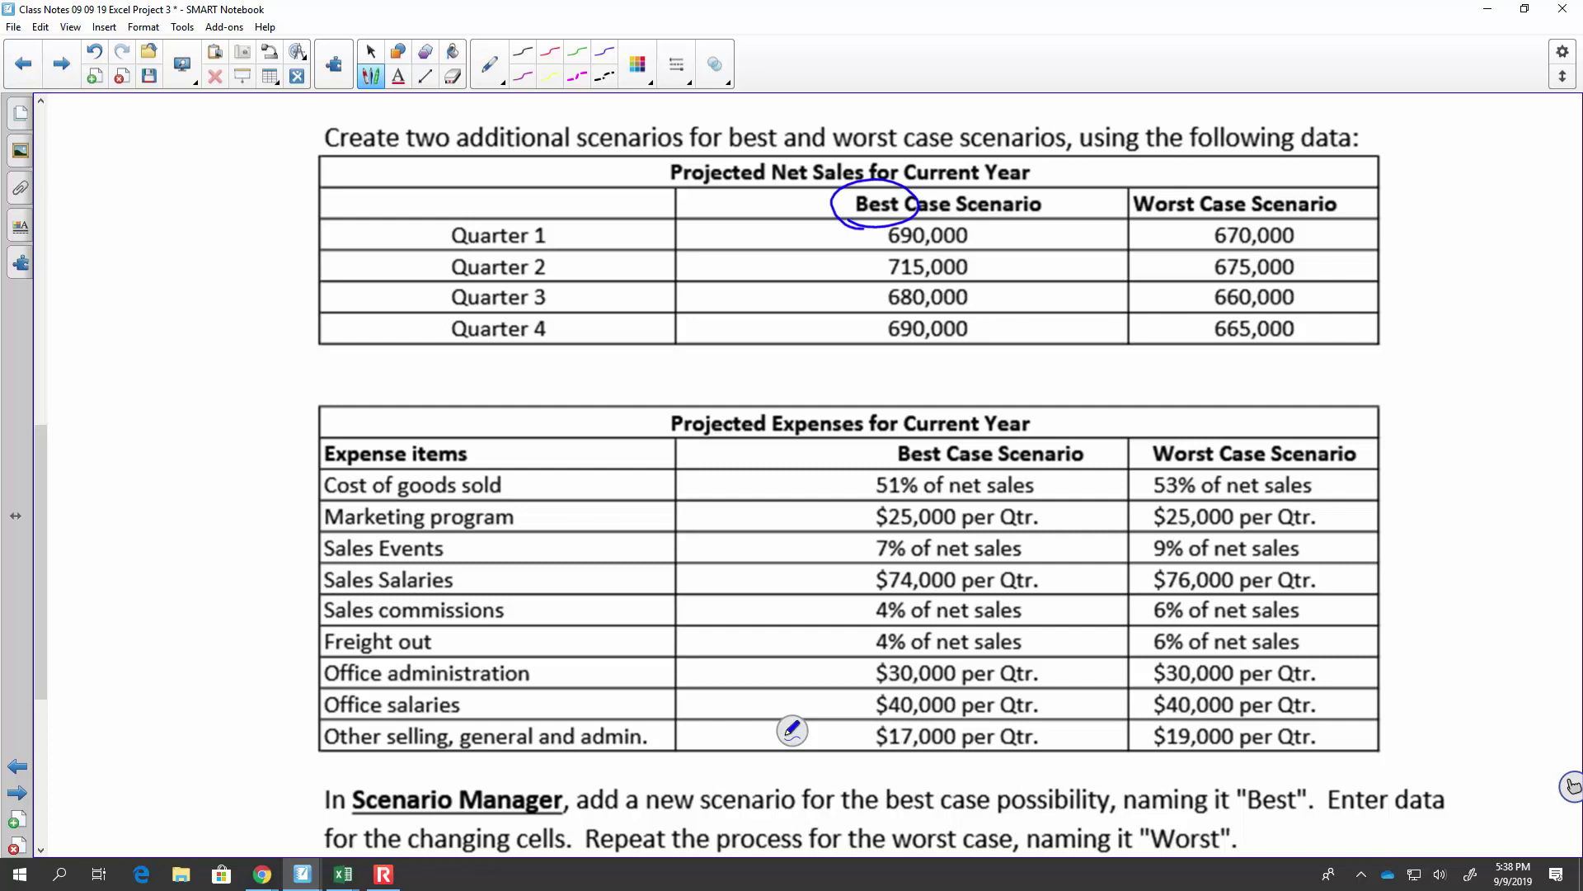
mouse_move(1137, 221)
left_mouse_down()
mouse_move(1212, 212)
mouse_move(1120, 216)
mouse_move(1176, 230)
left_mouse_up()
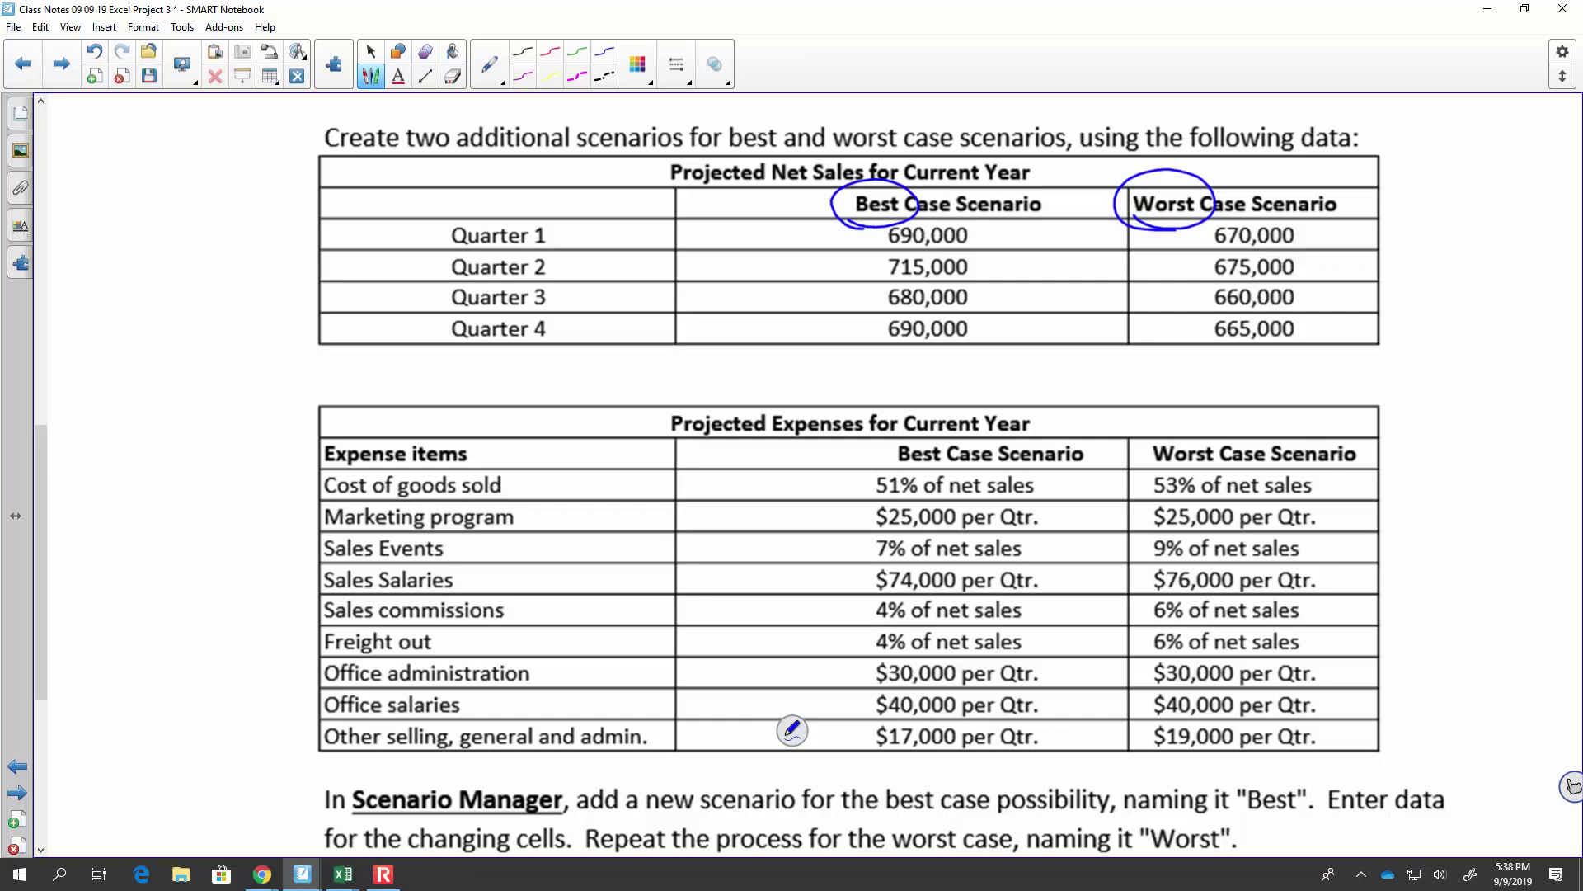
mouse_move(891, 364)
left_mouse_down()
mouse_move(930, 367)
mouse_move(975, 213)
mouse_move(884, 361)
left_mouse_up()
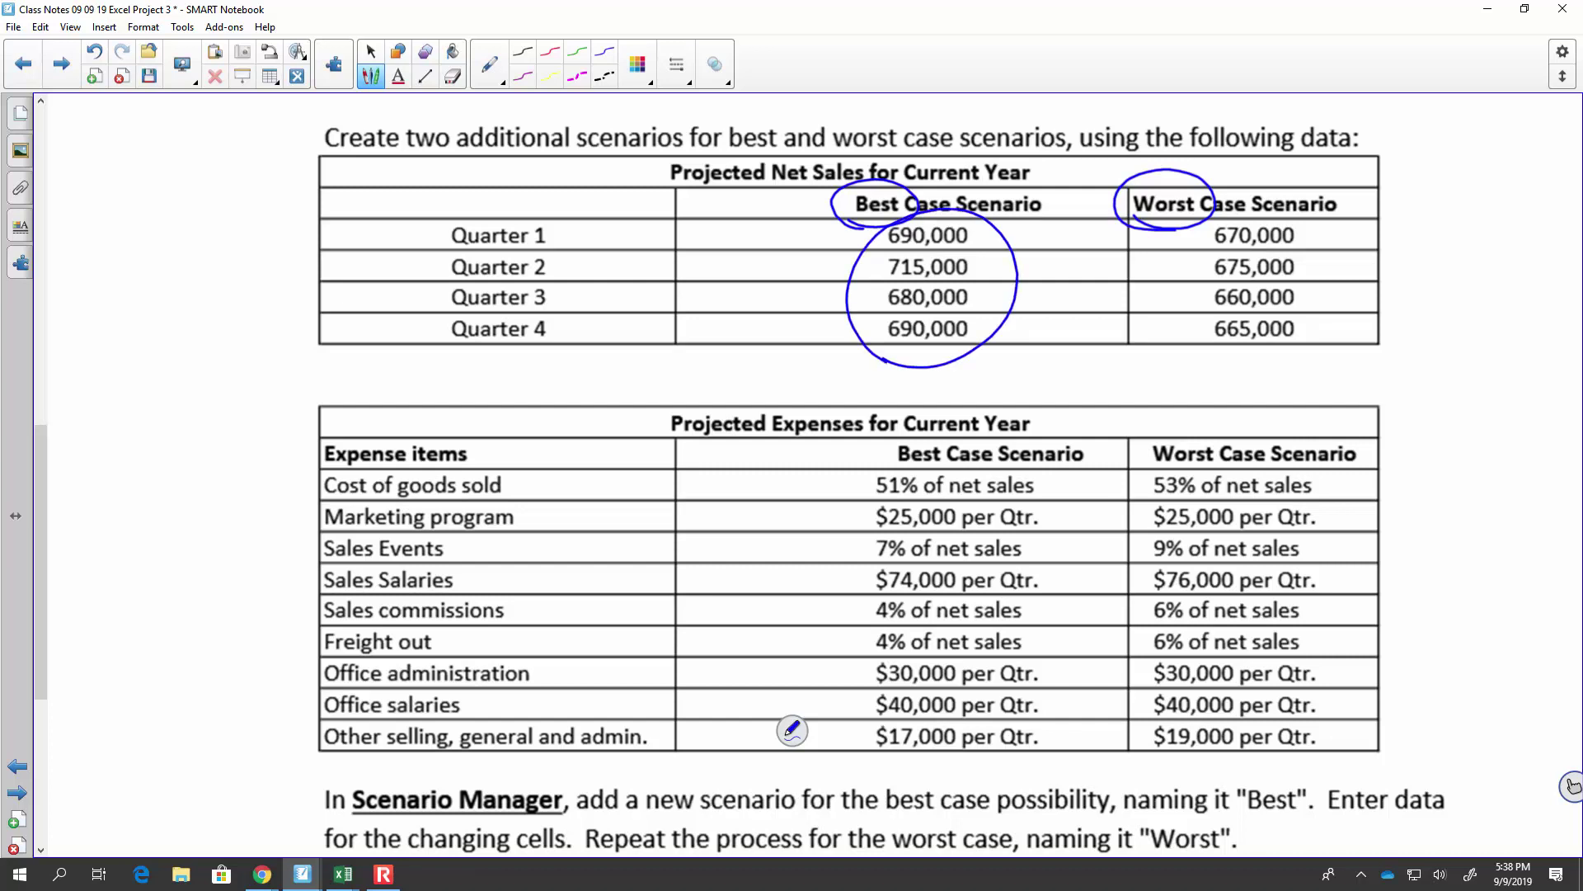
Step: Circle the best and worst case expense values and the worst case net sales, and realign the page picture with the circles
mouse_move(904, 450)
left_mouse_down()
mouse_move(869, 658)
mouse_move(961, 510)
mouse_move(930, 440)
left_mouse_up()
mouse_move(1210, 430)
left_mouse_down()
mouse_move(1175, 479)
mouse_move(1256, 558)
mouse_move(1235, 451)
left_mouse_up()
mouse_move(1343, 191)
left_mouse_down()
mouse_move(1206, 285)
mouse_move(1354, 207)
left_mouse_up()
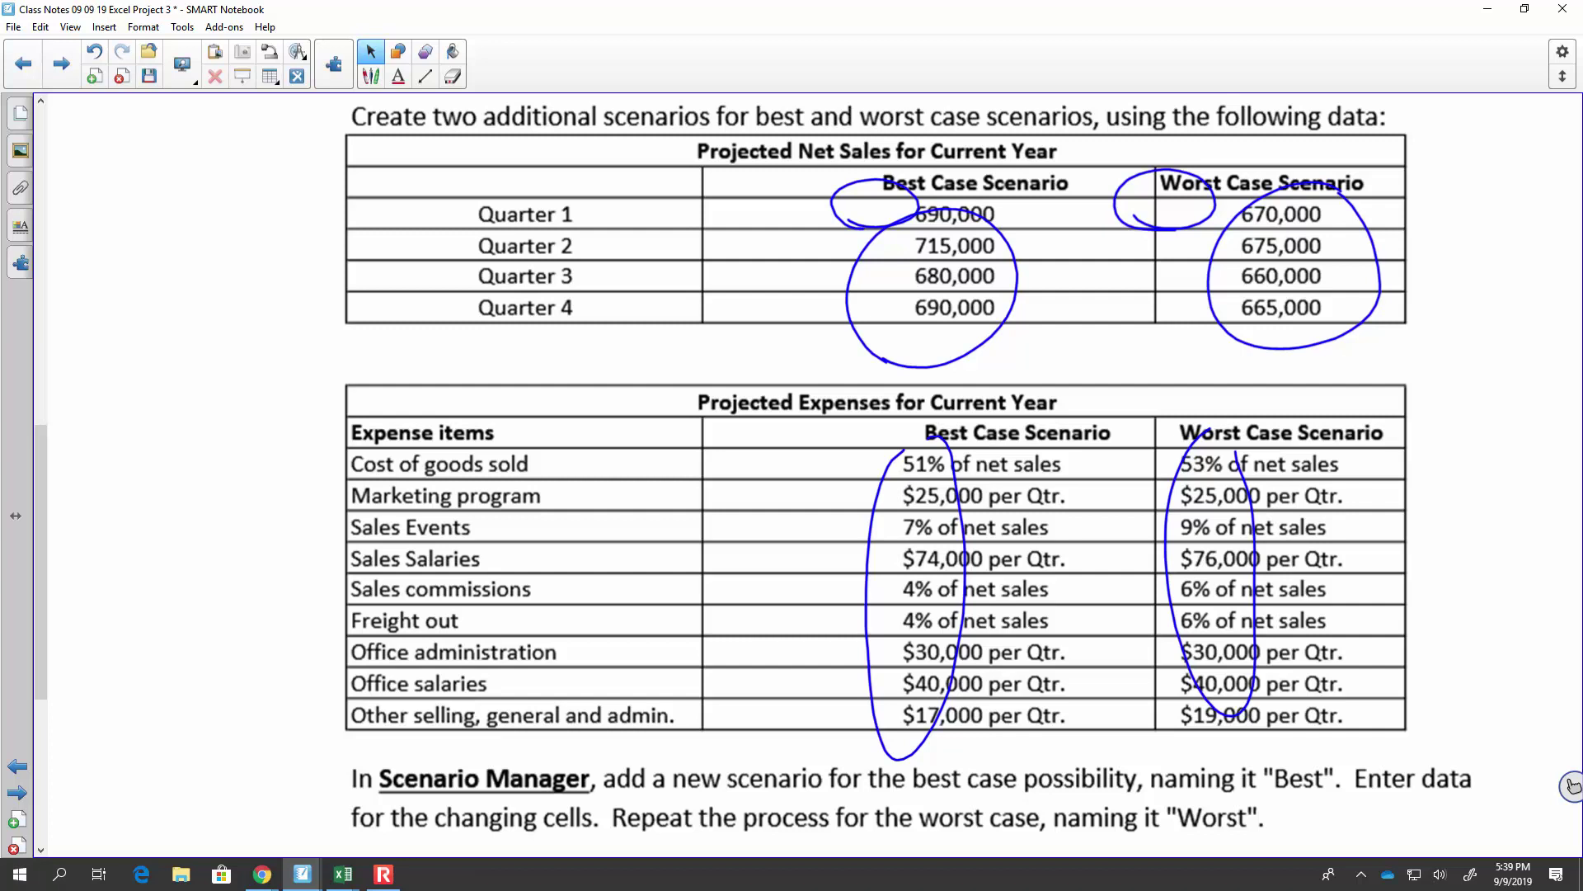
left_click_drag(874, 474, 846, 482)
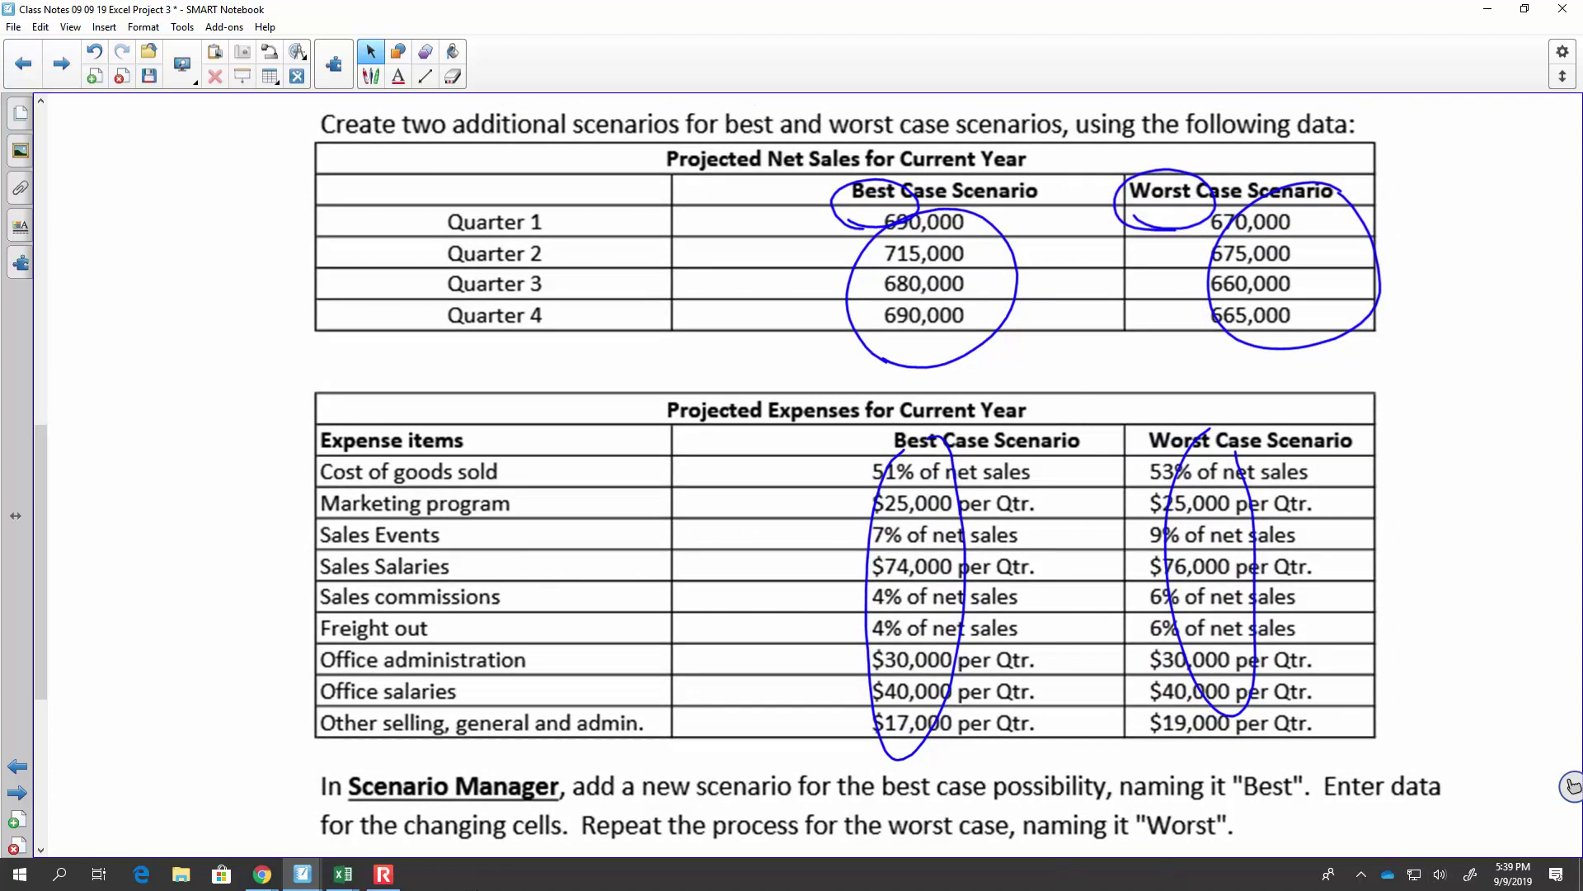
Step: Switch to the Project 3 Class Example workbook in Excel and open Scenario Manager on the ProForma sheet
mouse_move(343, 874)
left_click(419, 824)
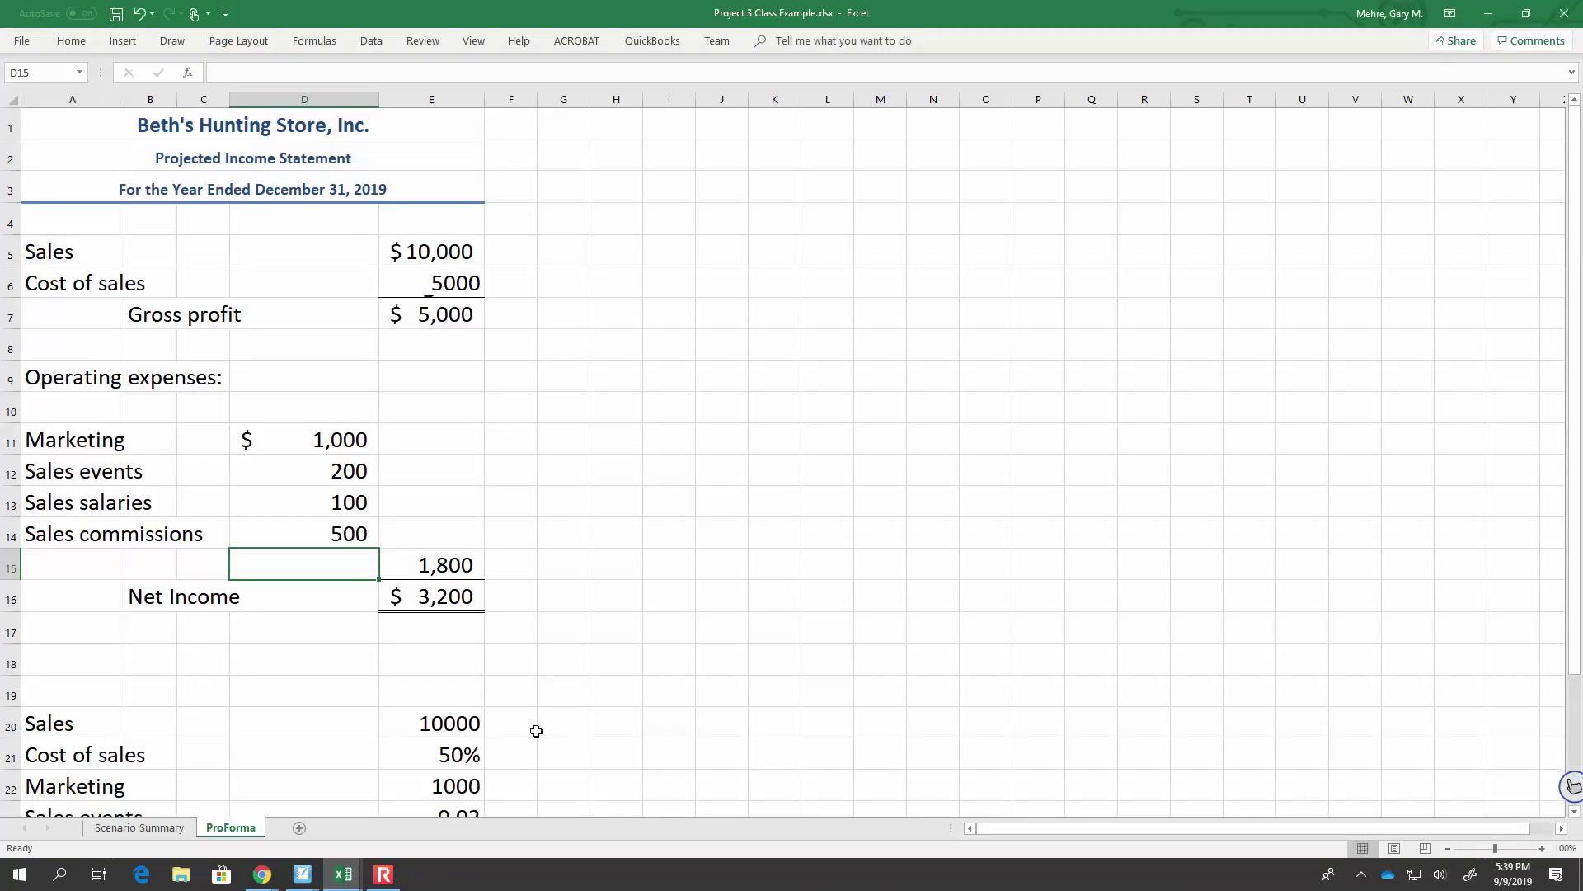
left_click(71, 41)
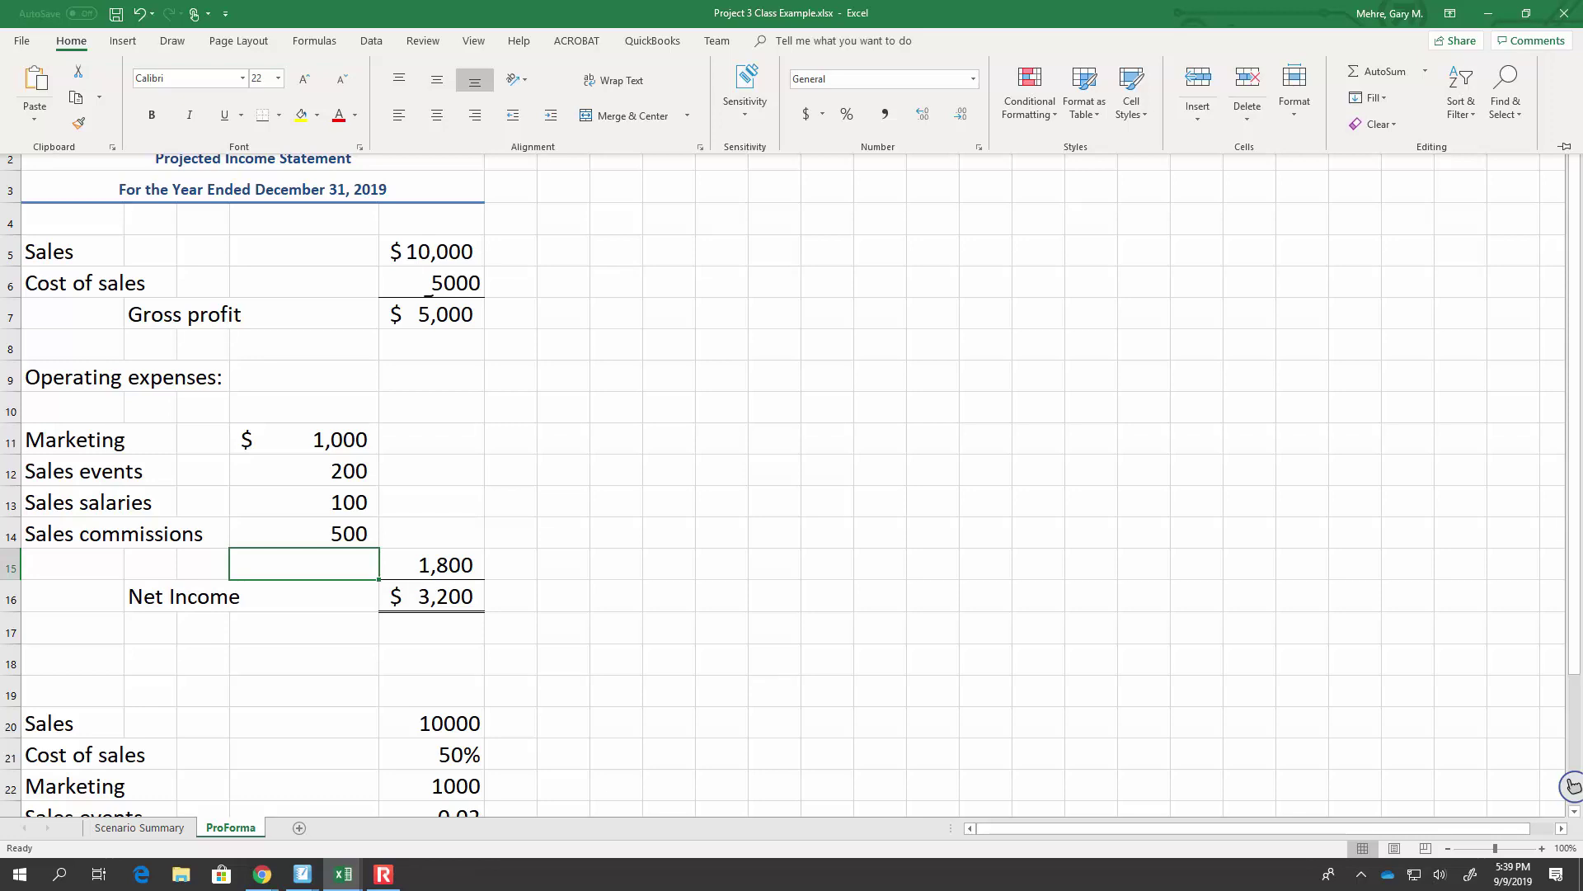
left_click(371, 41)
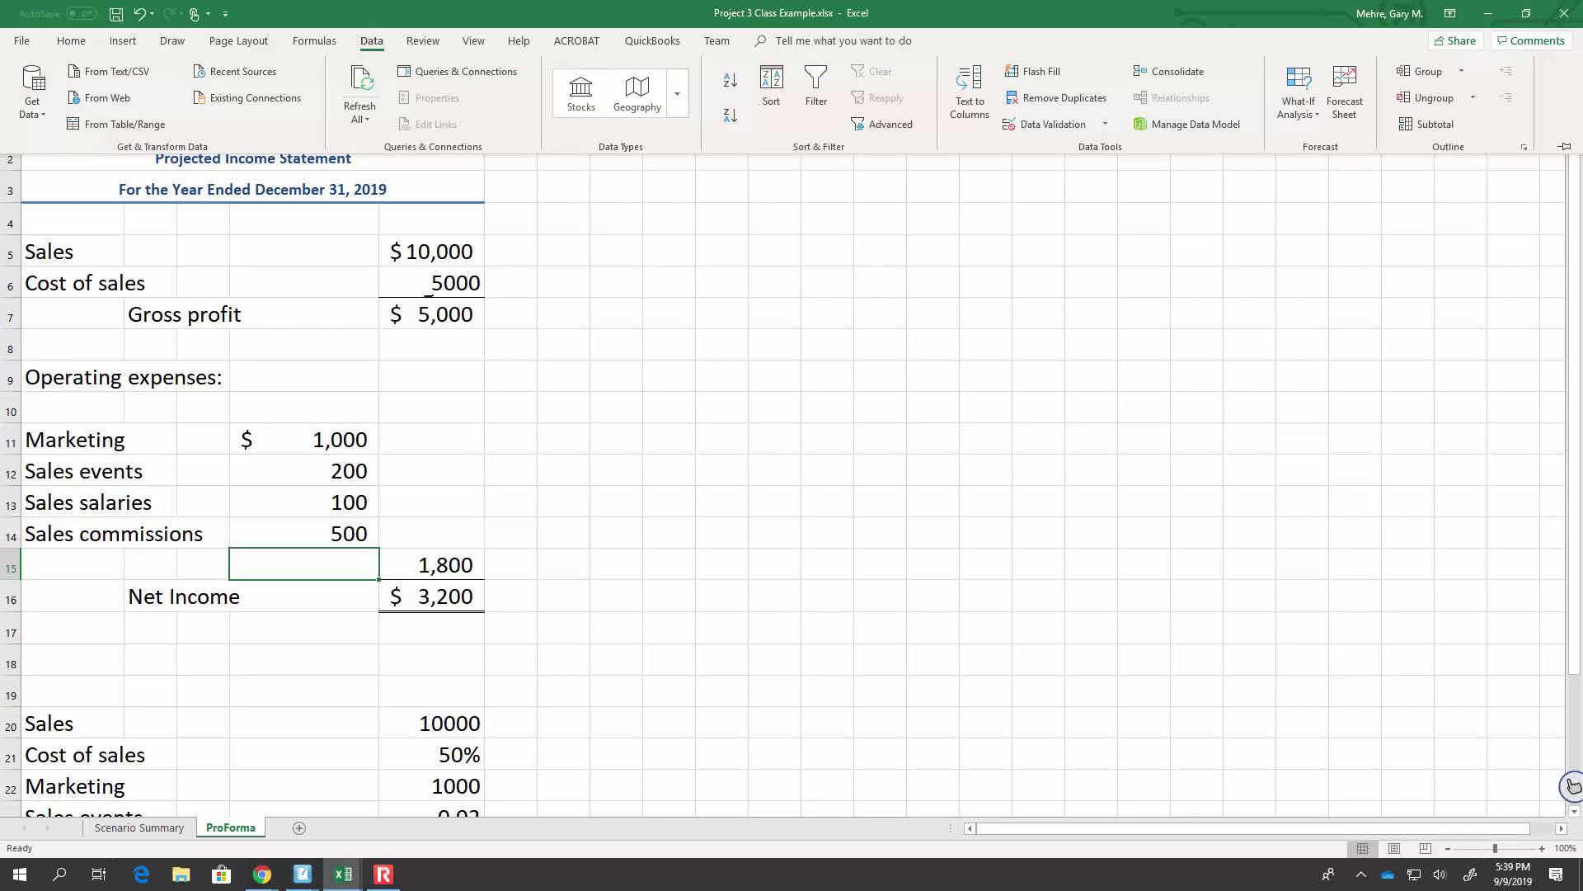
left_click(1299, 95)
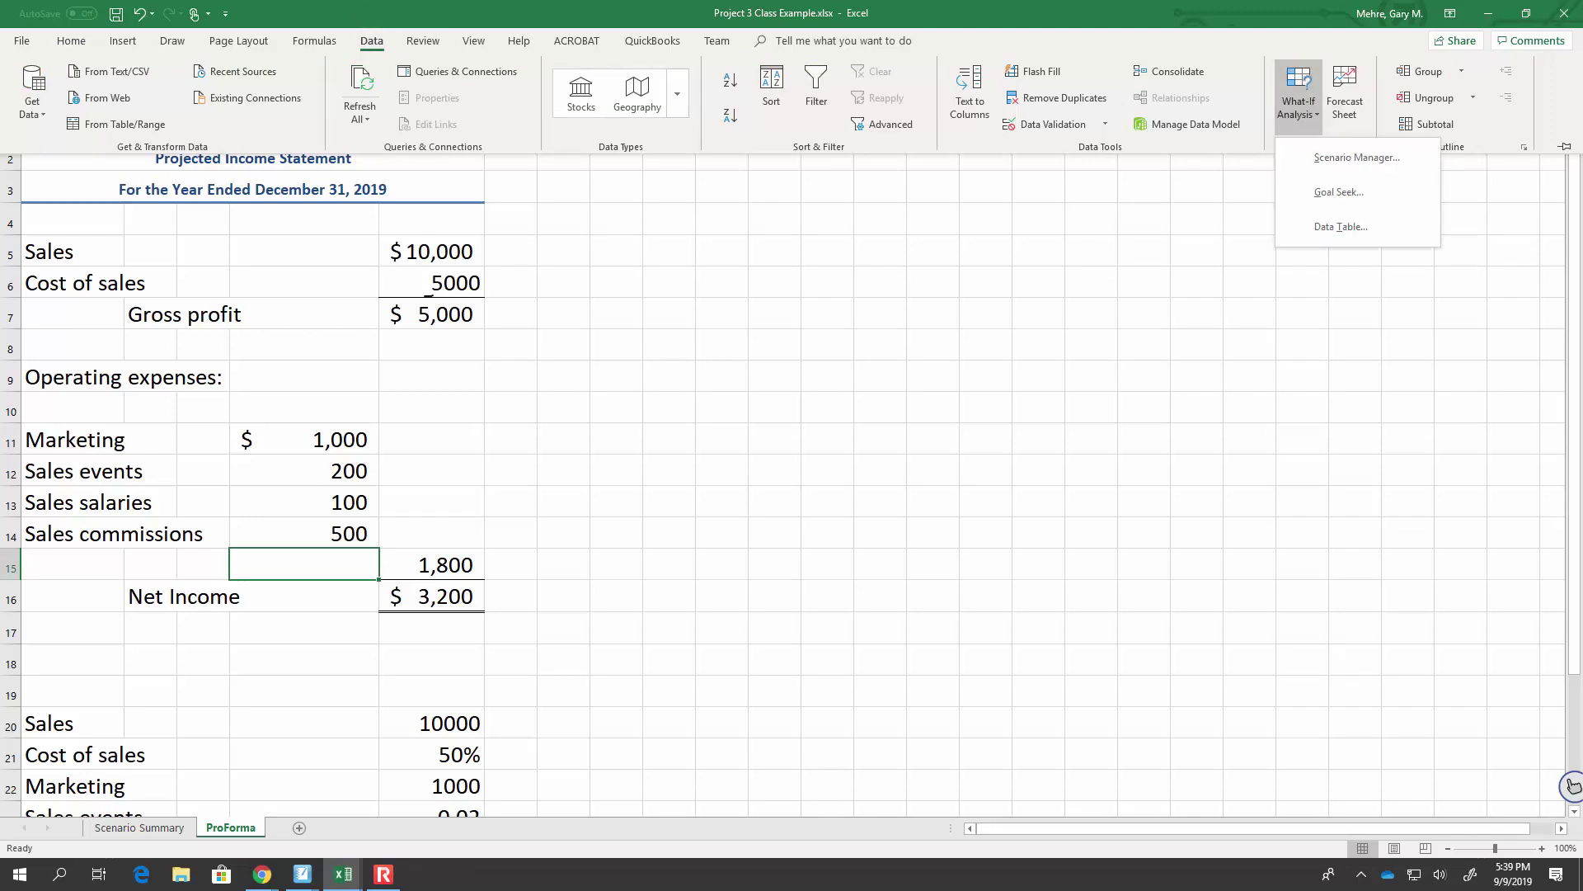
left_click(1356, 158)
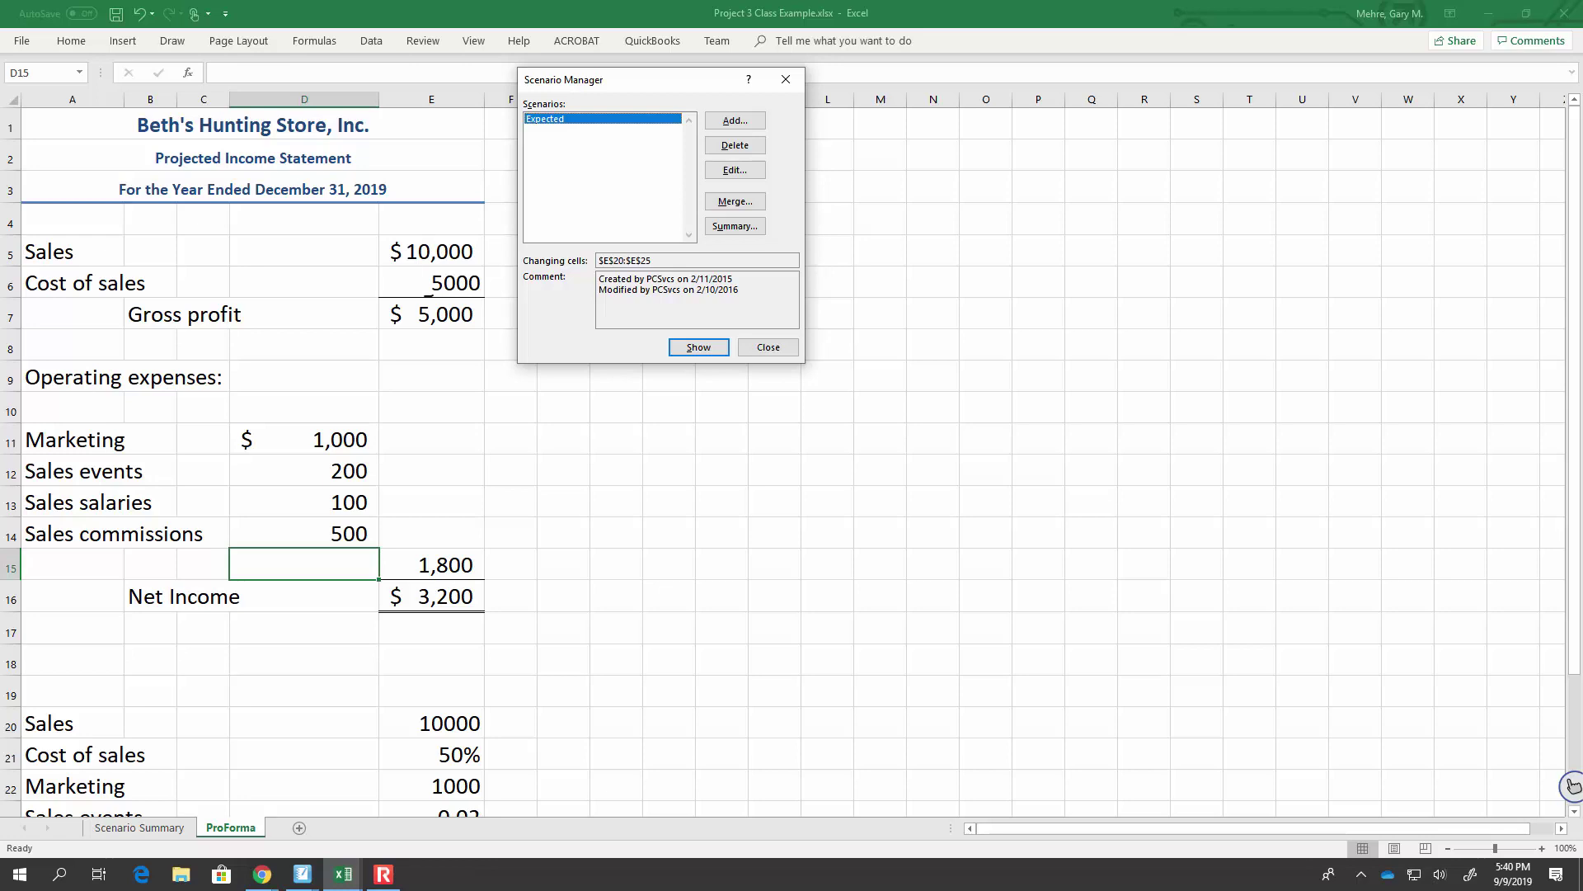
Step: Add a new scenario named "Best"
key("alt+a")
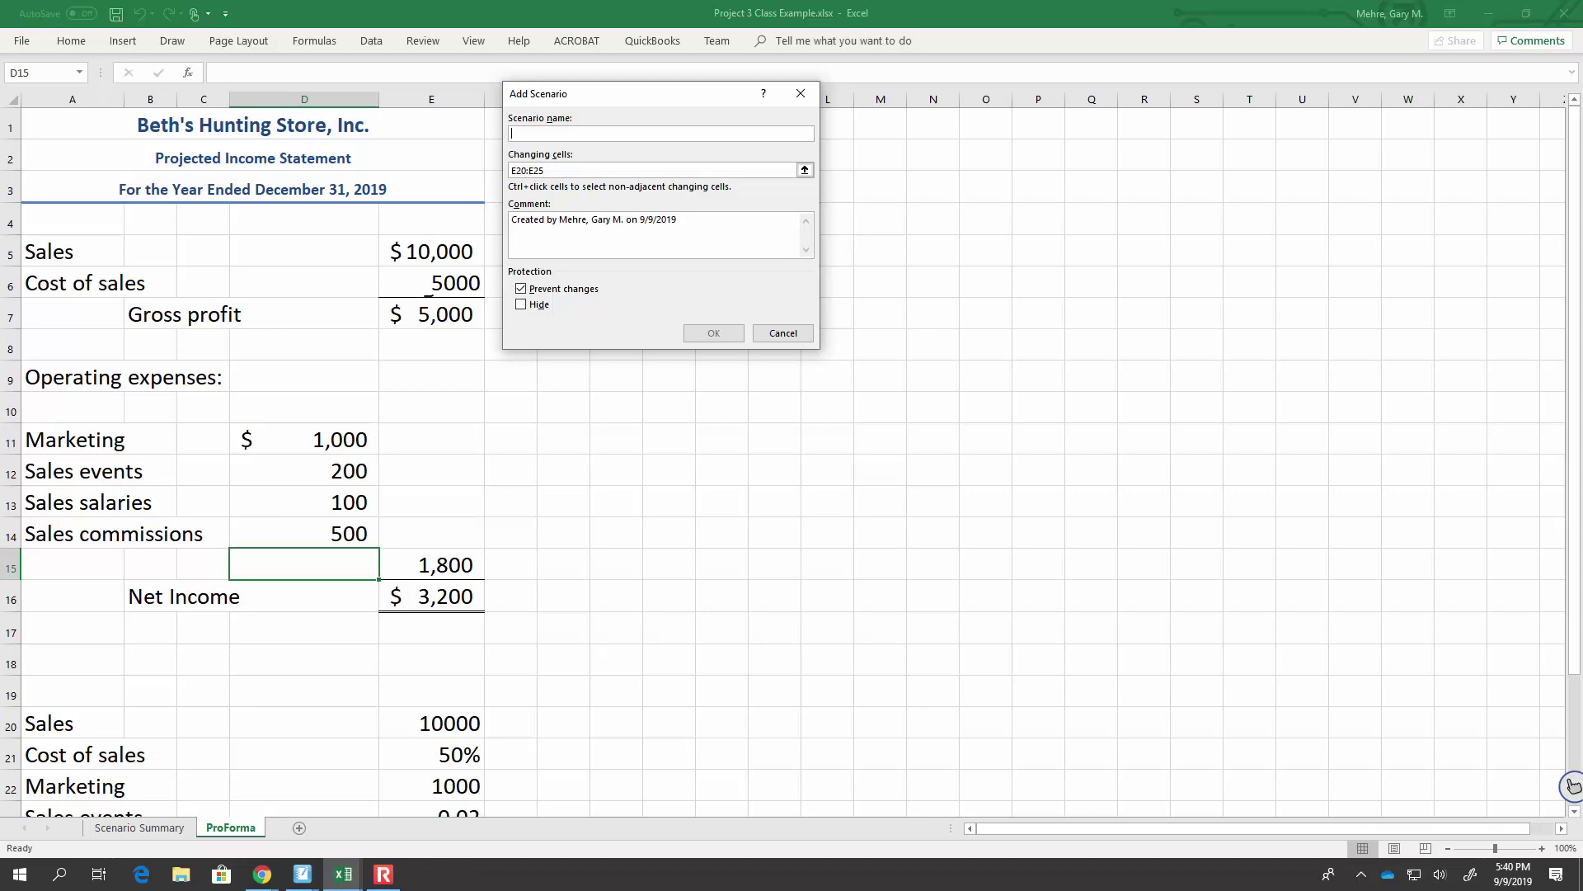
type("Best")
left_click(559, 171)
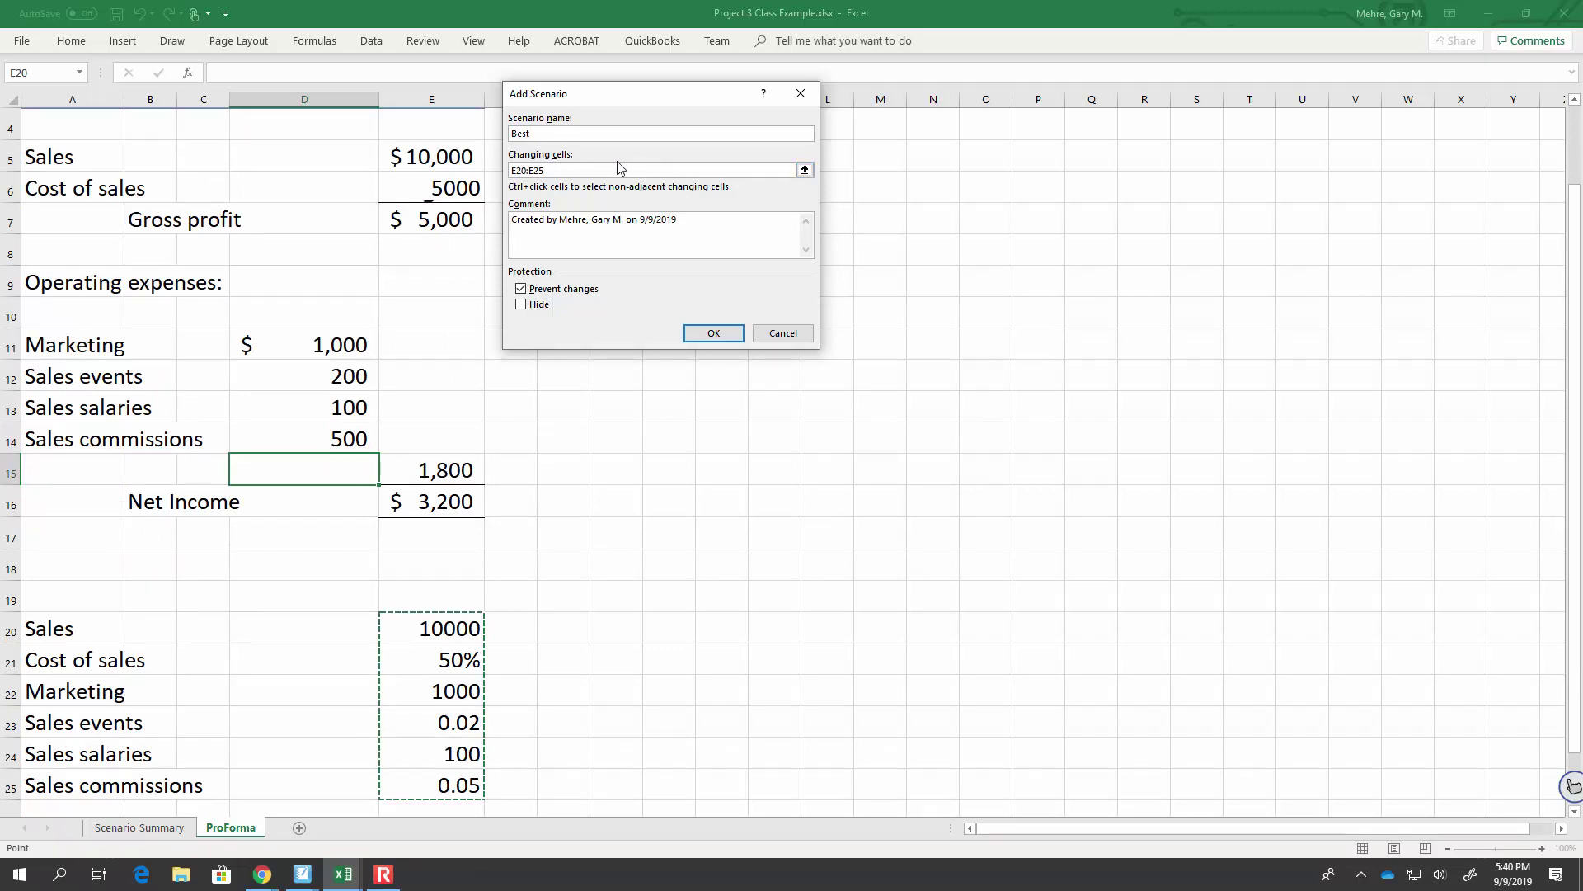
Step: Try entering the range names Net_sales and Assumption as the changing cells of the Best scenario, and clear the entry
left_click_drag(551, 170, 482, 173)
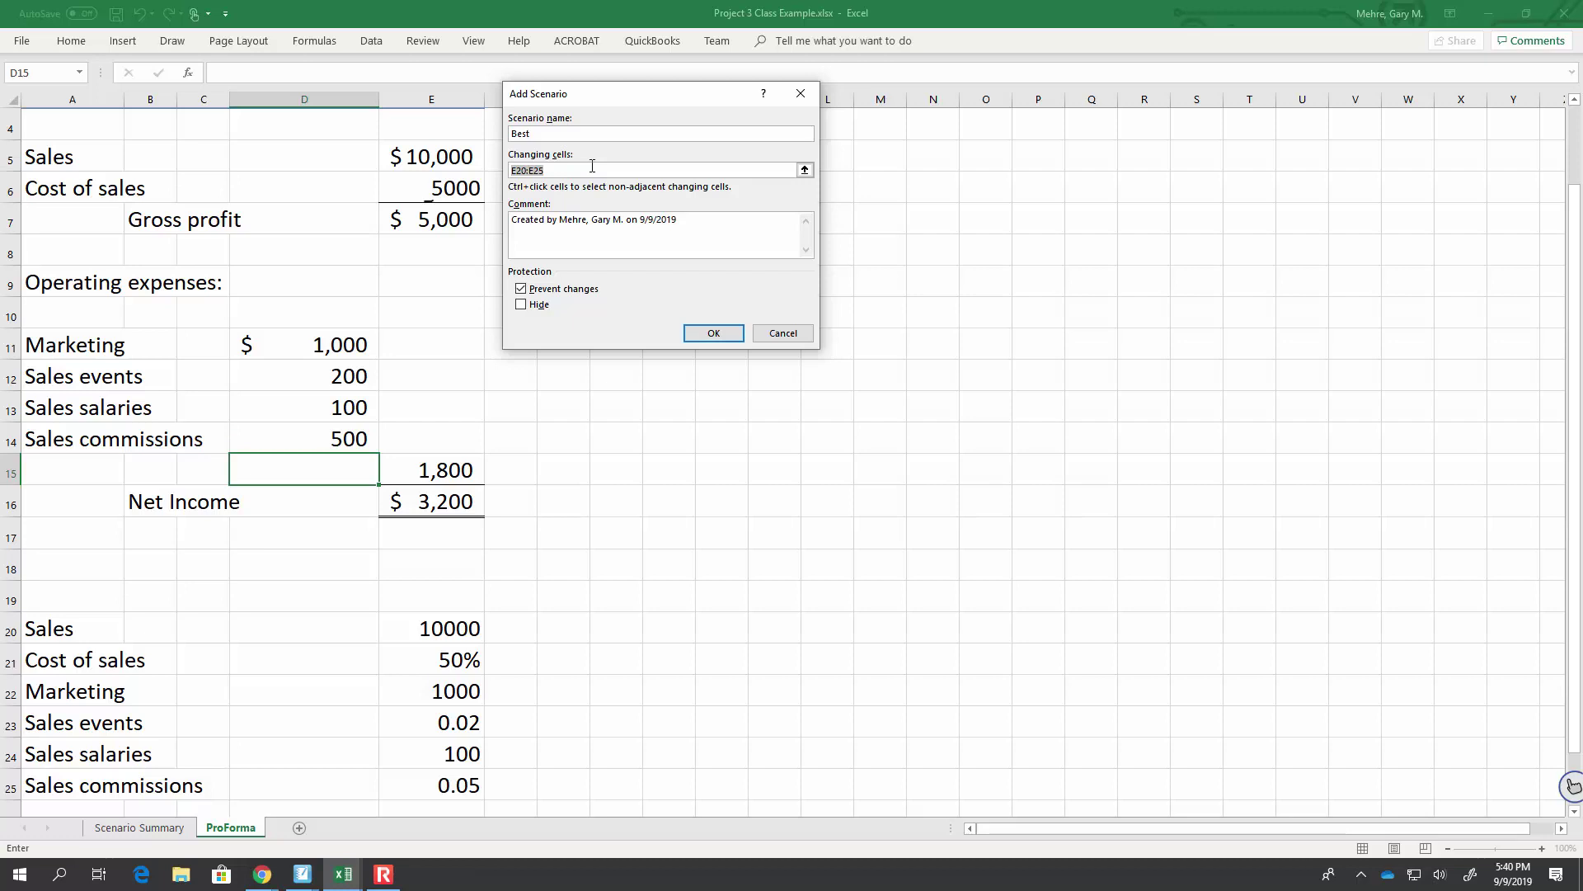
type("Net_sales,Assumption")
key("BackSpace")
key("BackSpace")
key("BackSpace")
key("BackSpace")
key("BackSpace")
key("BackSpace")
key("BackSpace")
key("BackSpace")
key("BackSpace")
key("BackSpace")
key("BackSpace")
key("BackSpace")
key("BackSpace")
key("BackSpace")
key("BackSpace")
key("BackSpace")
key("BackSpace")
key("BackSpace")
key("BackSpace")
key("BackSpace")
Step: Set the Best scenario's changing cells to E20:E25 and enter 690000 for Qtr_1_Sales
left_click_drag(463, 622, 456, 783)
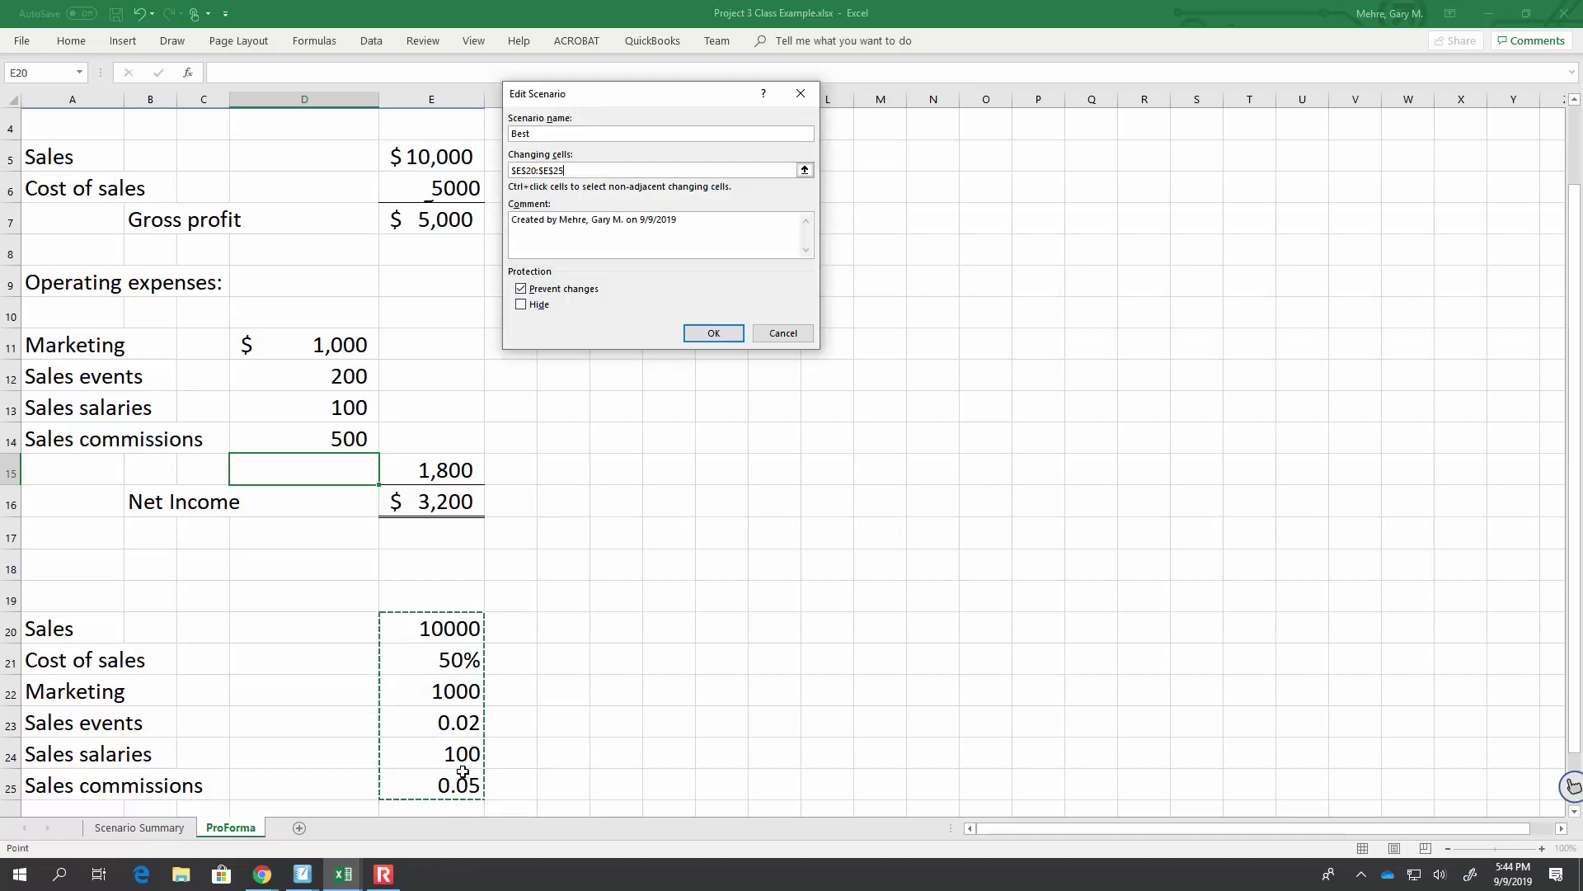
left_click(711, 335)
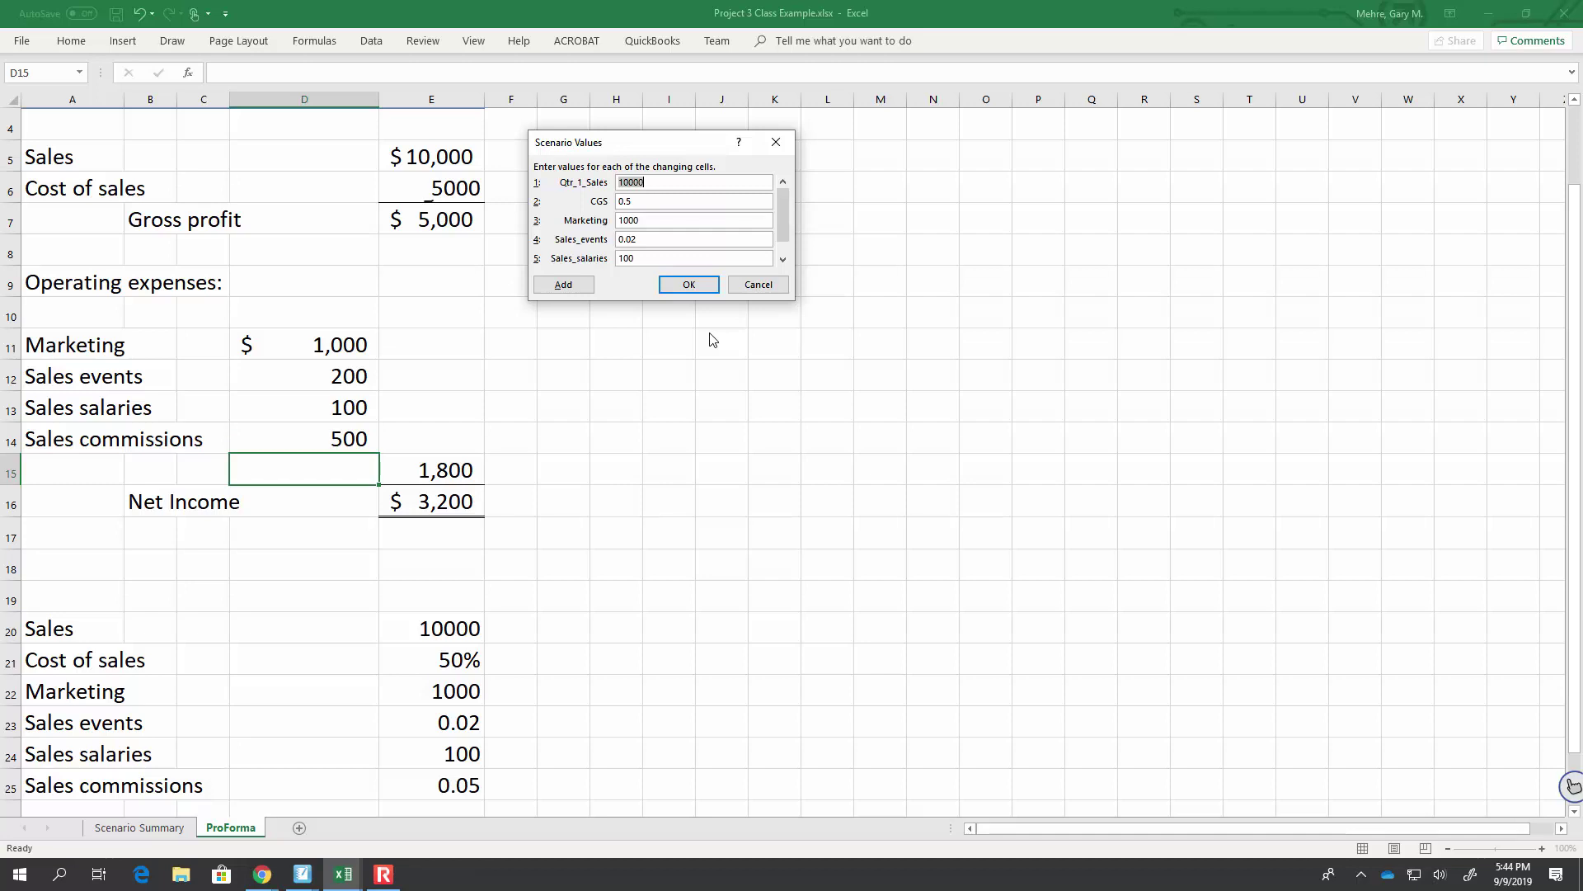
type("2")
key("BackSpace")
type("690000")
key("Tab")
Step: Complete the Best scenario with CGS .51, Marketing 25000, Sales_events .07, Sales_salaries 74000 and Sales_comm .04
type(".51")
key("Tab")
type("2500")
key("Tab")
type(".07")
key("Tab")
type("740")
key("Tab")
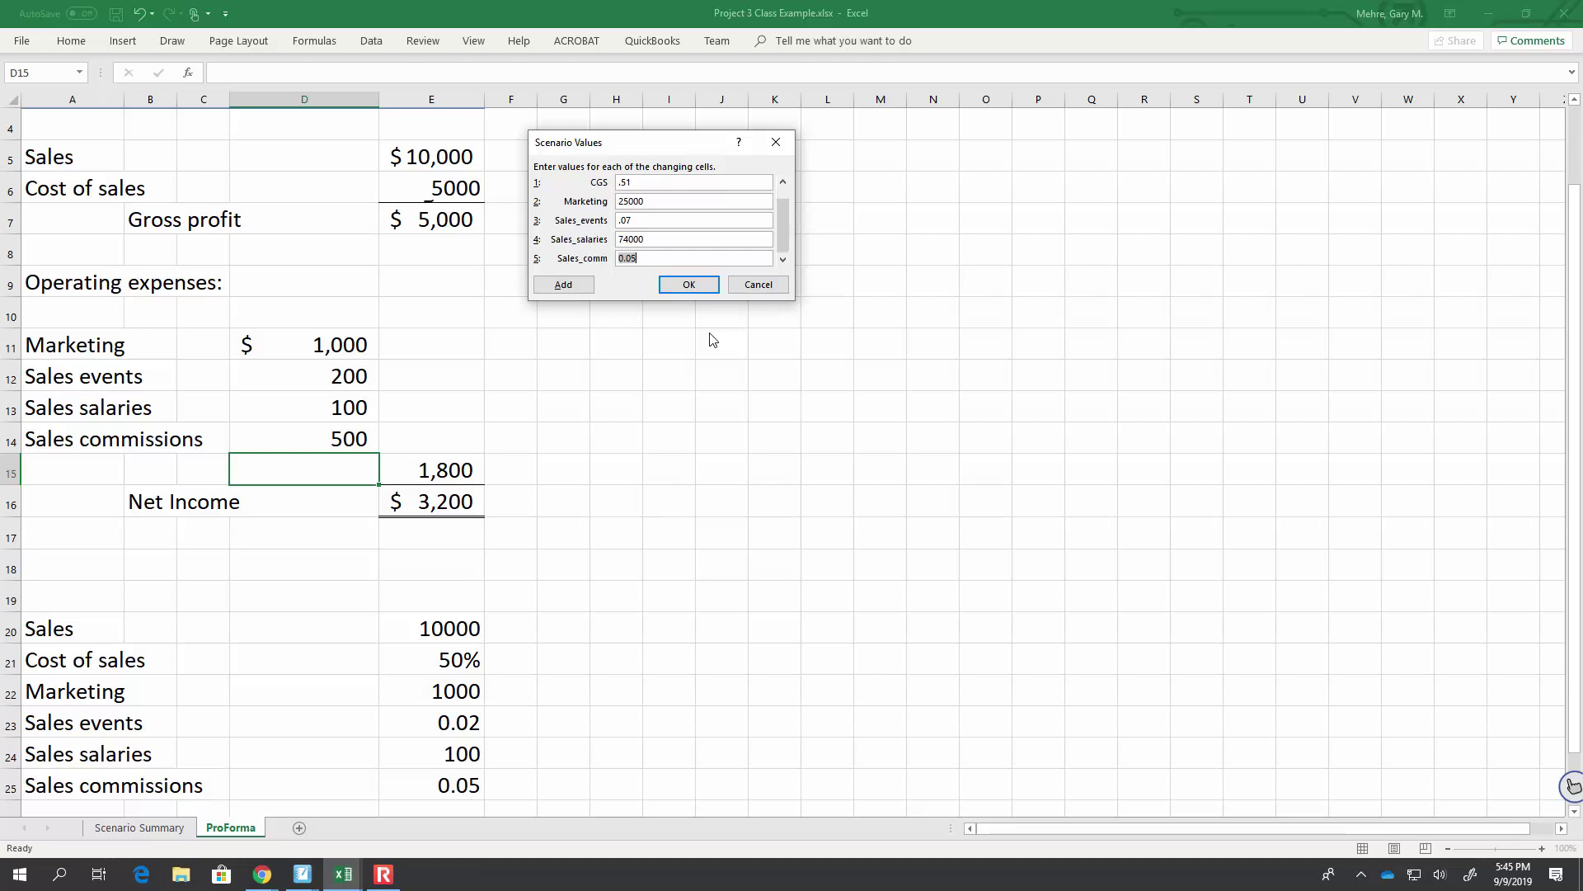
type(".04")
key("Tab")
scroll(782, 211, "up", 1)
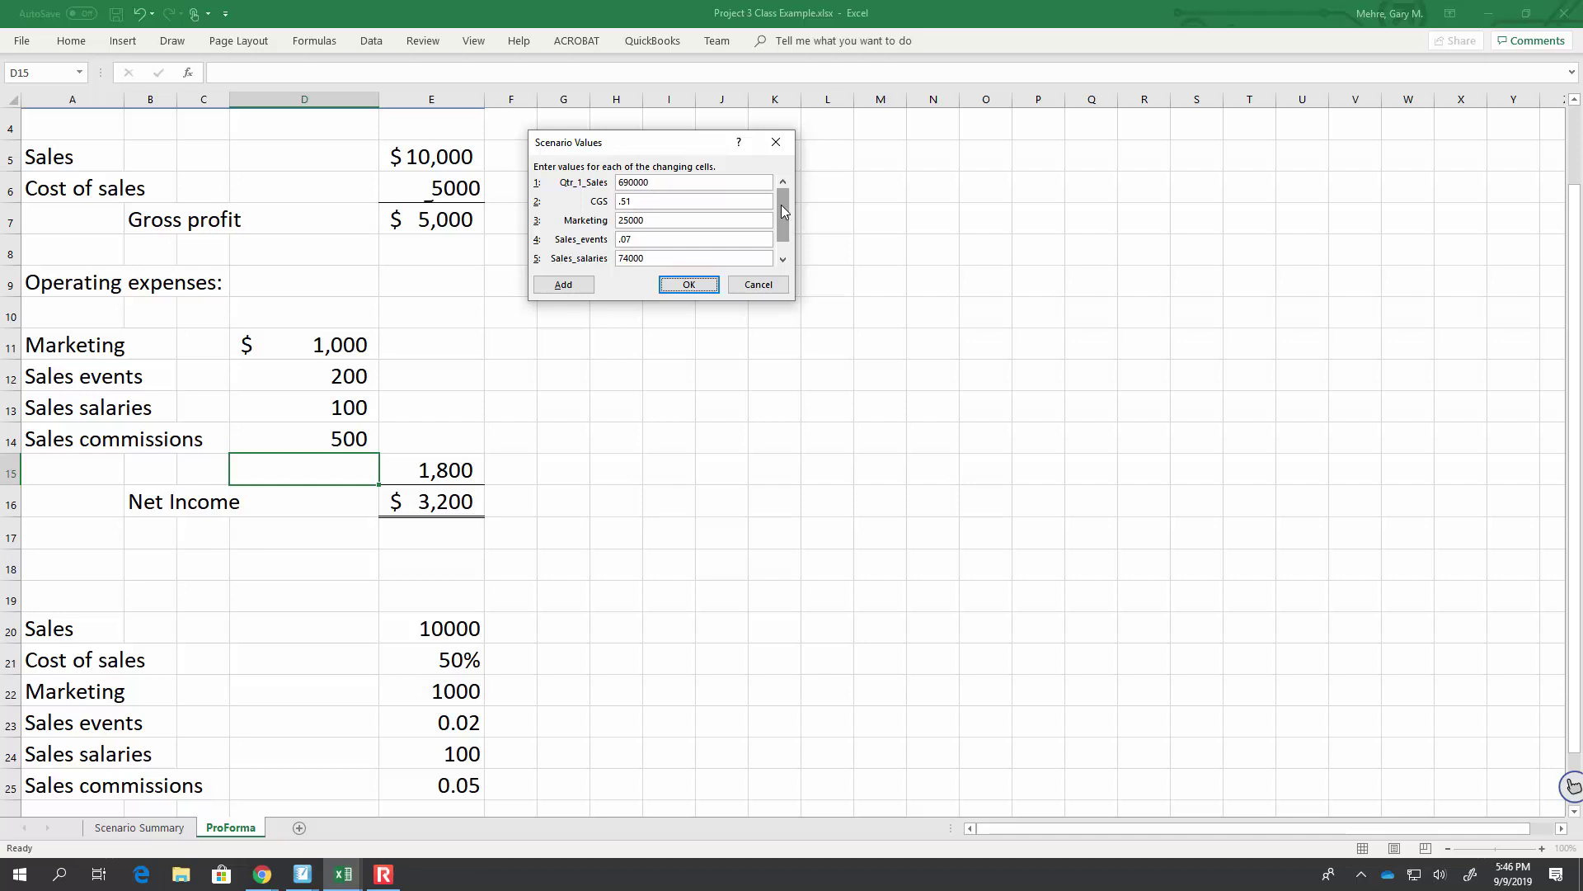
left_click(699, 286)
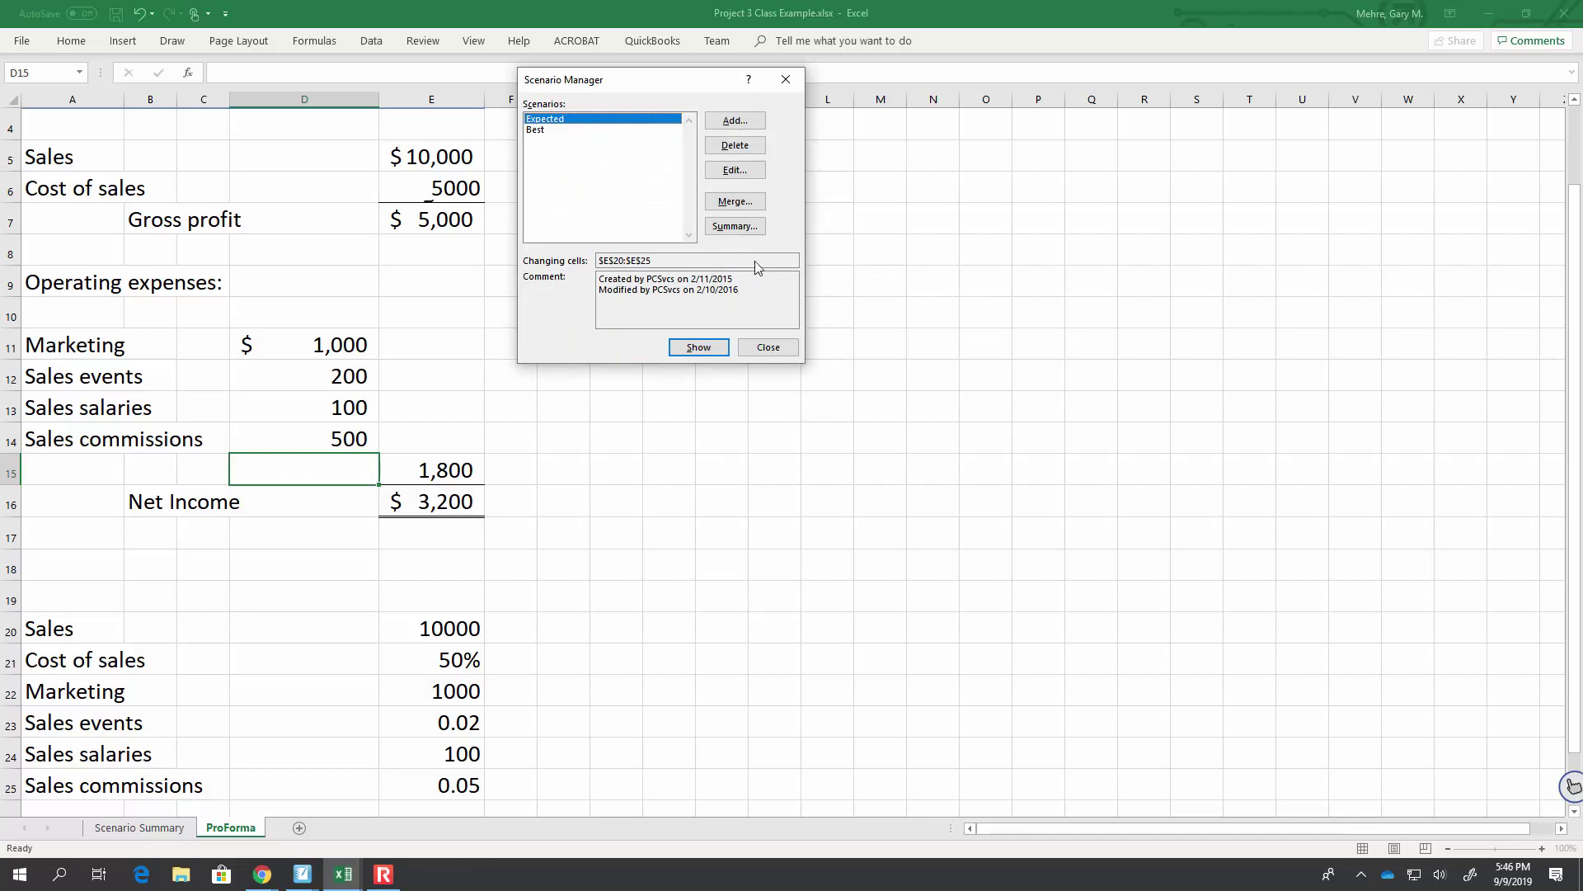
Step: Add a second scenario named "worst" with E20:E25 as its changing cells
left_click(732, 124)
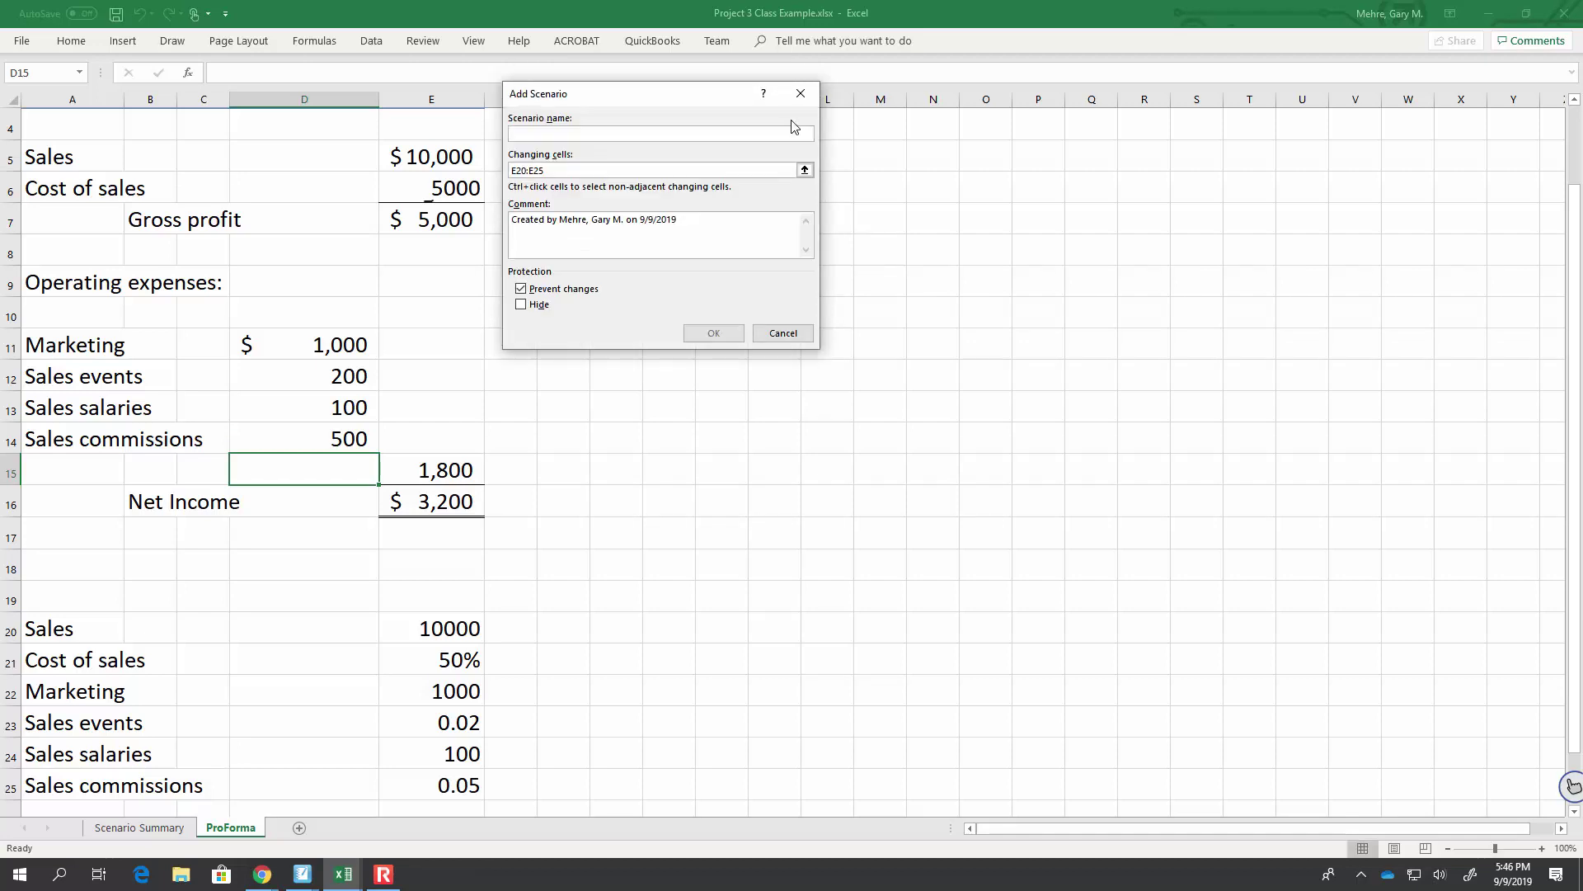
type("worst")
left_click(729, 334)
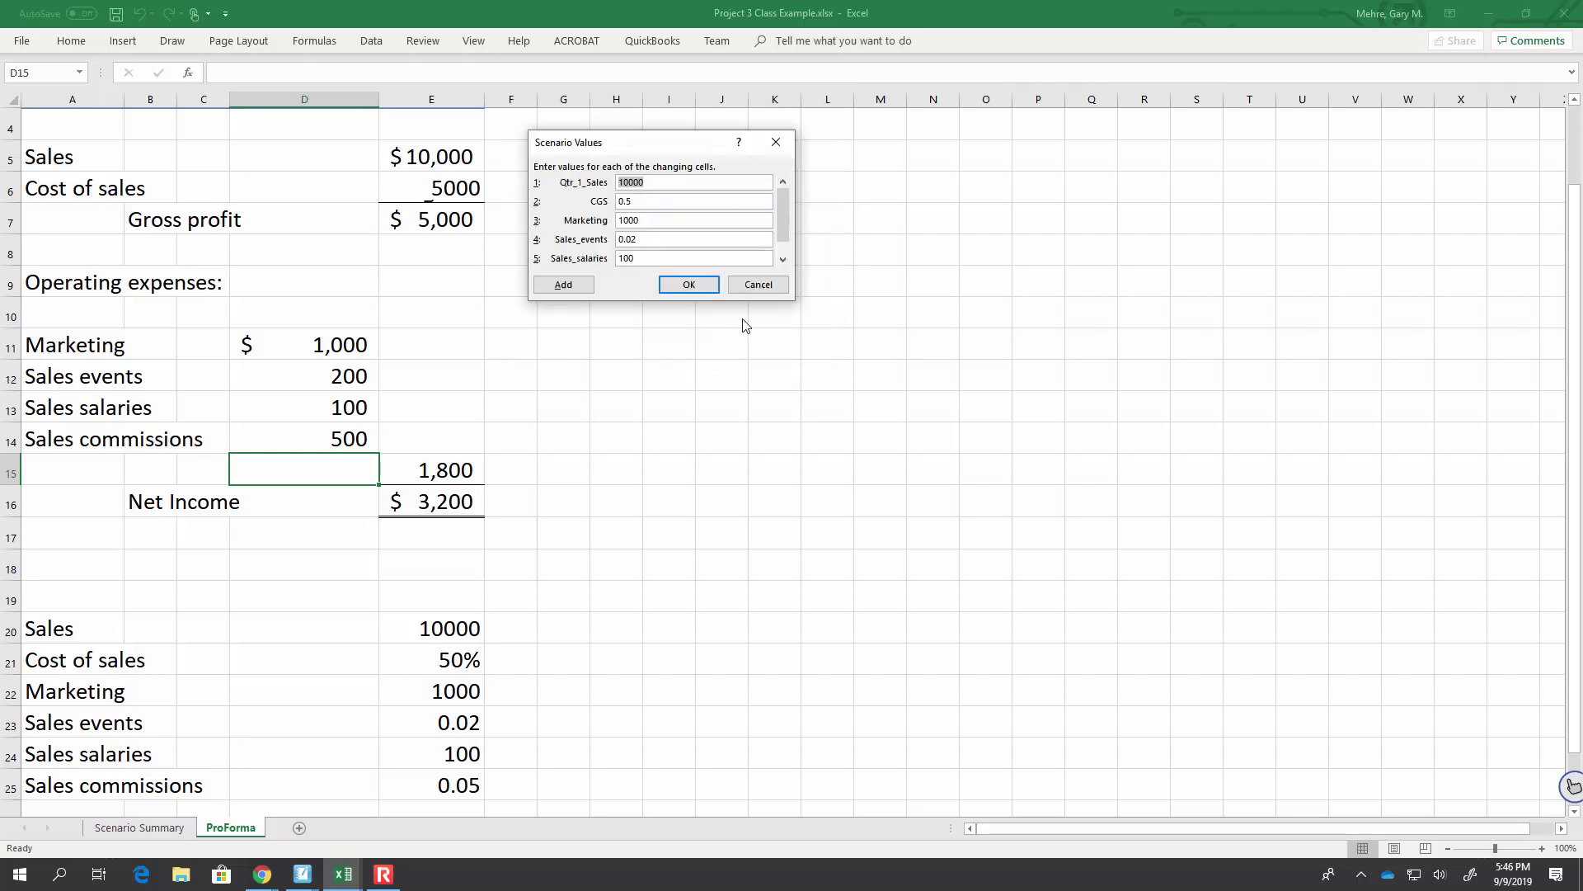
Step: Enter the worst scenario's values: Qtr_1_Sales 670000, CGS .53, Marketing 25000, Sales_events .09, Sales_salaries 76000 and Sales_comm .06
type("670000")
key("Tab")
type(".5")
key("Tab")
type("2500")
key("Tab")
type(".09")
key("Tab")
type("76000")
key("Tab")
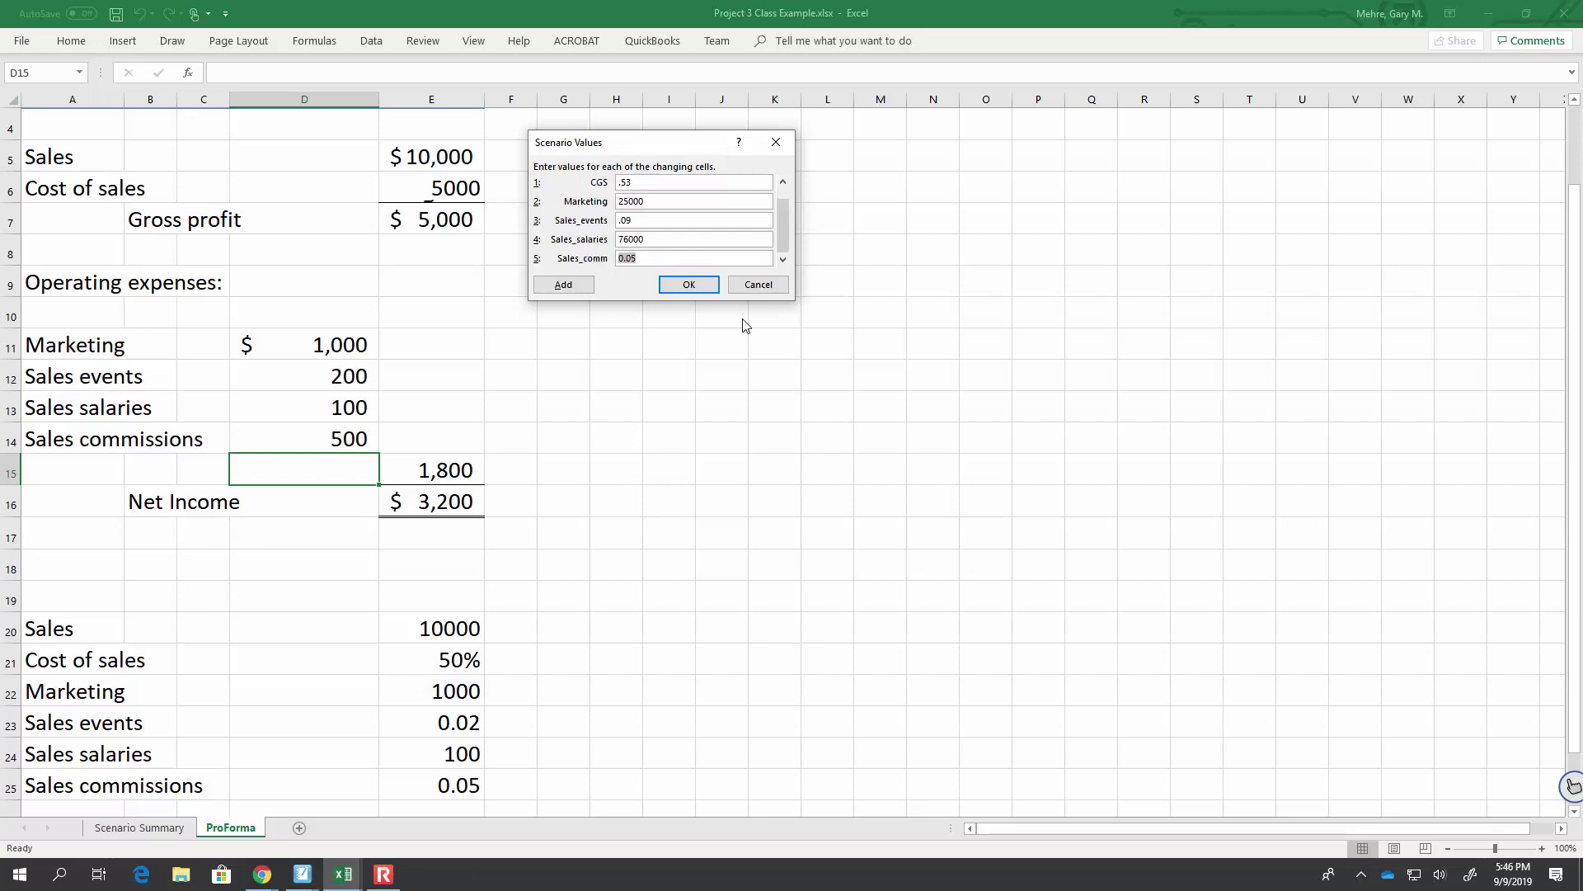
type(".06")
key("Tab")
key("Tab")
left_click(689, 283)
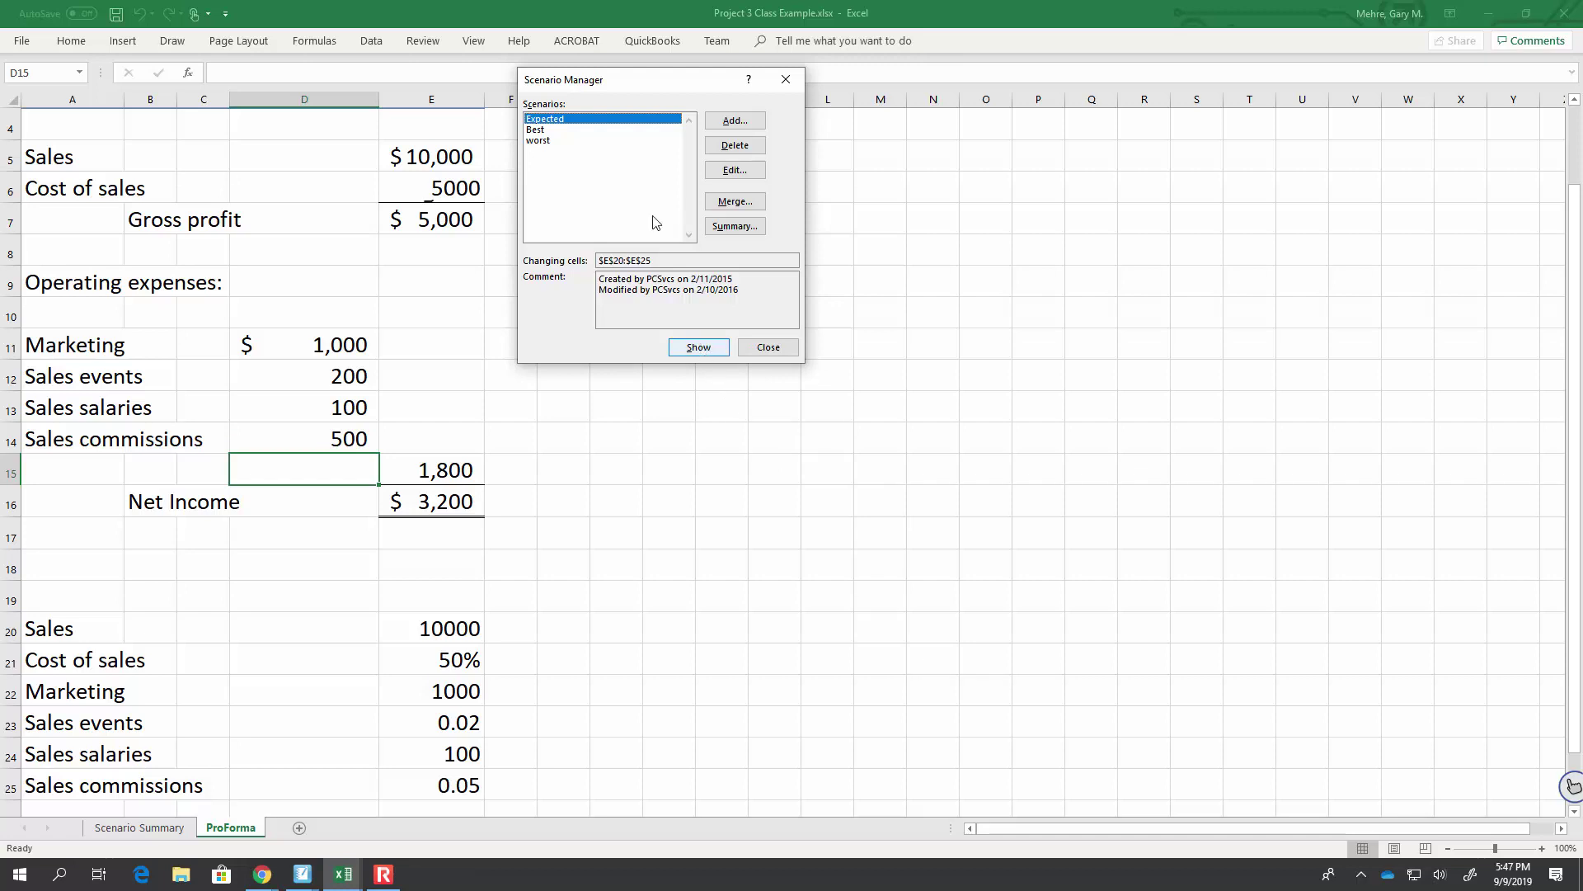
Step: Show the Best scenario in the income statement and autofit column E to its figures
left_click(536, 131)
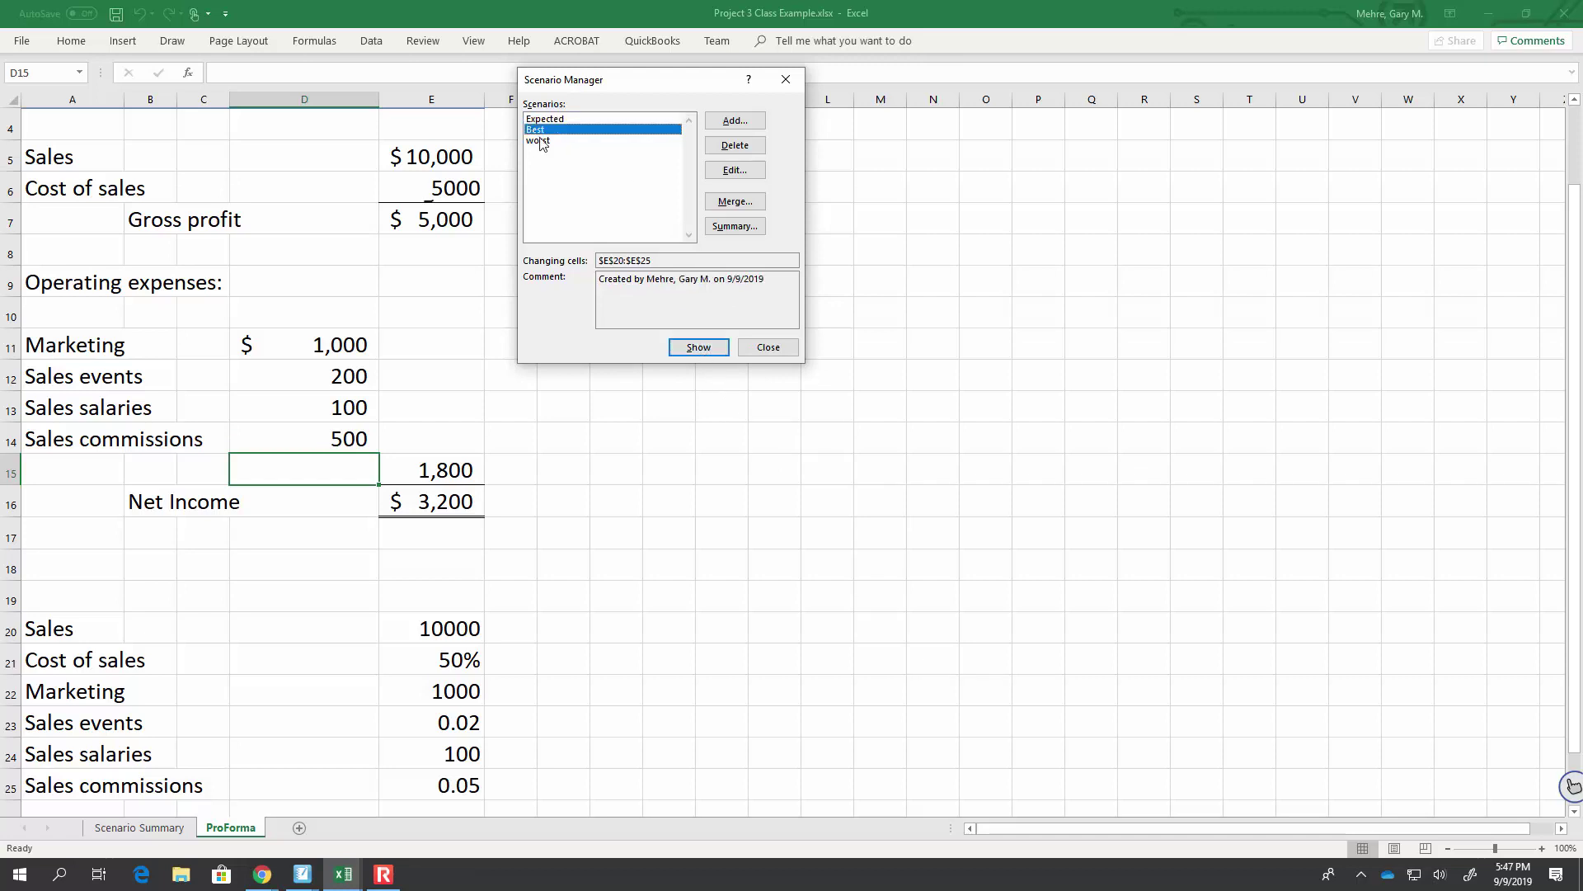
left_click(699, 348)
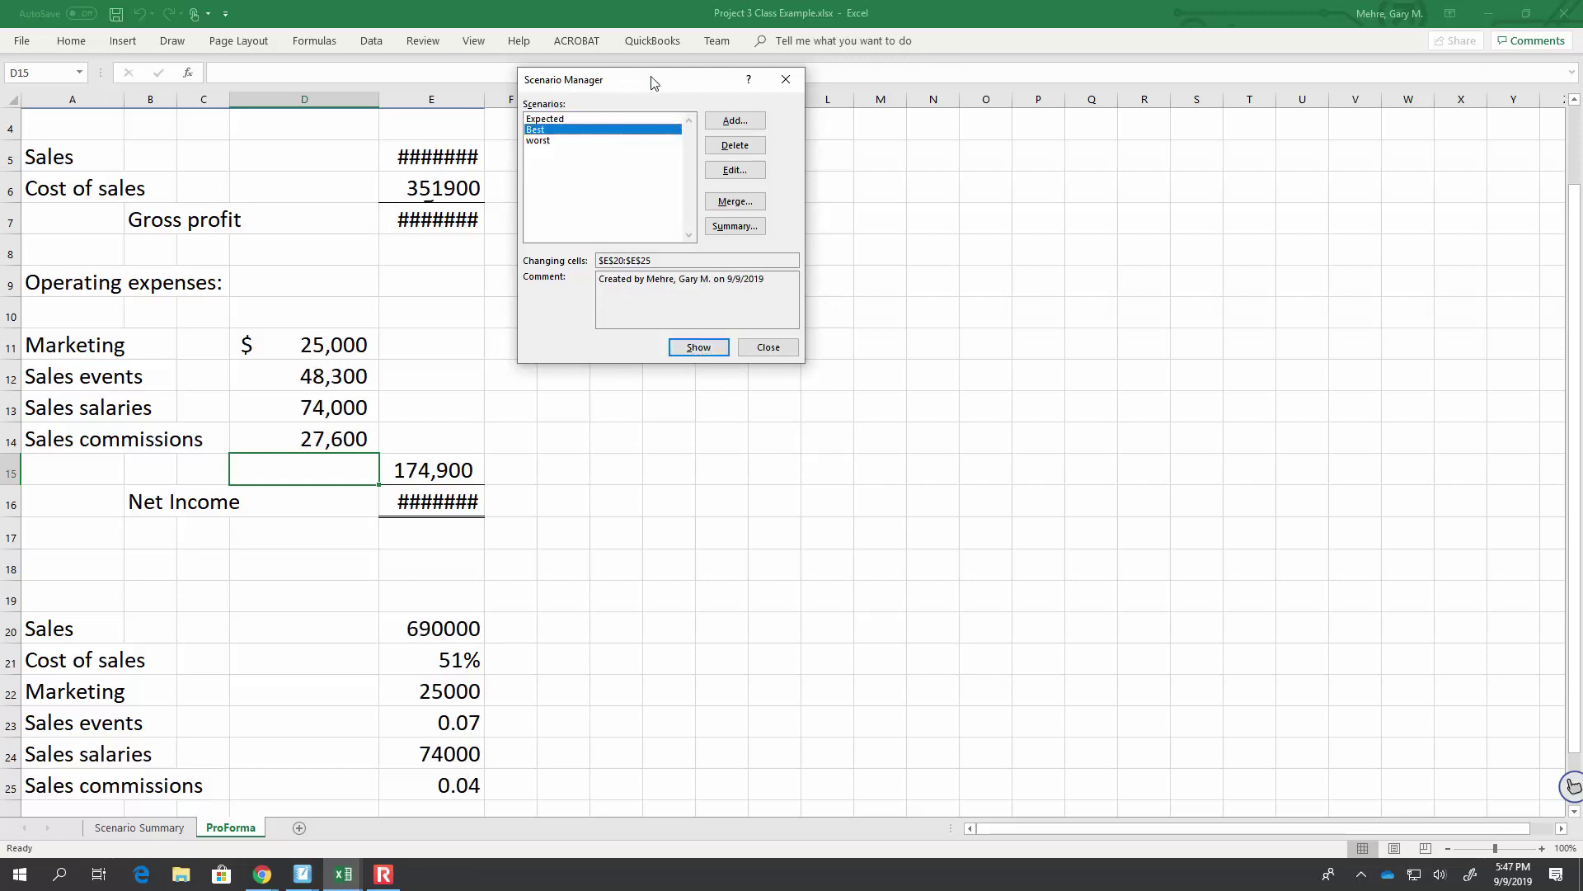
left_click_drag(646, 80, 997, 136)
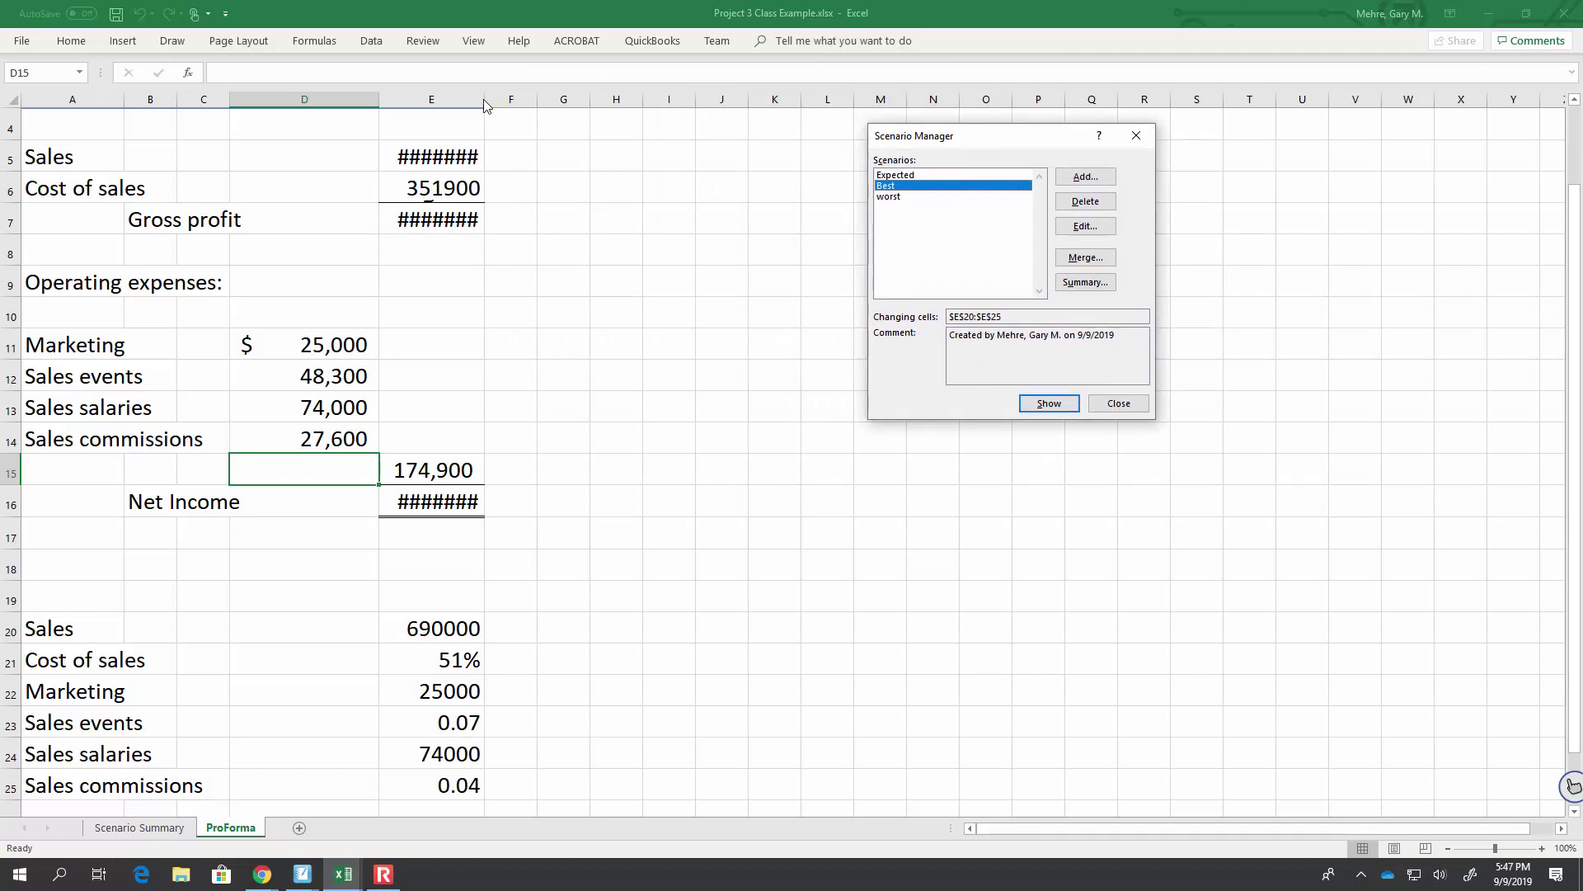
left_click(1109, 403)
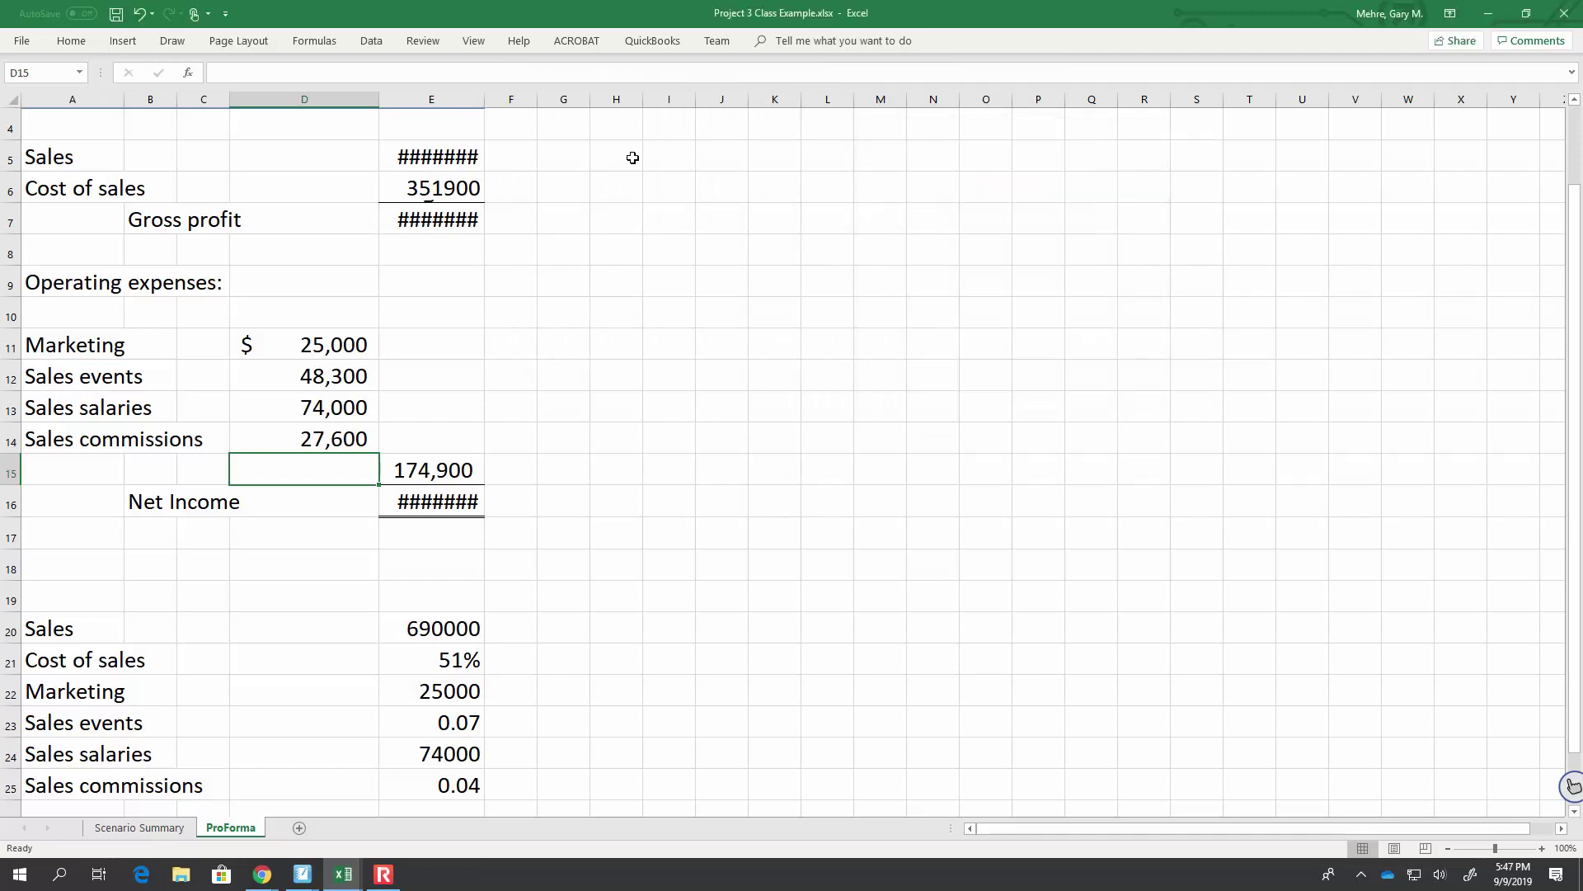
double_click(493, 100)
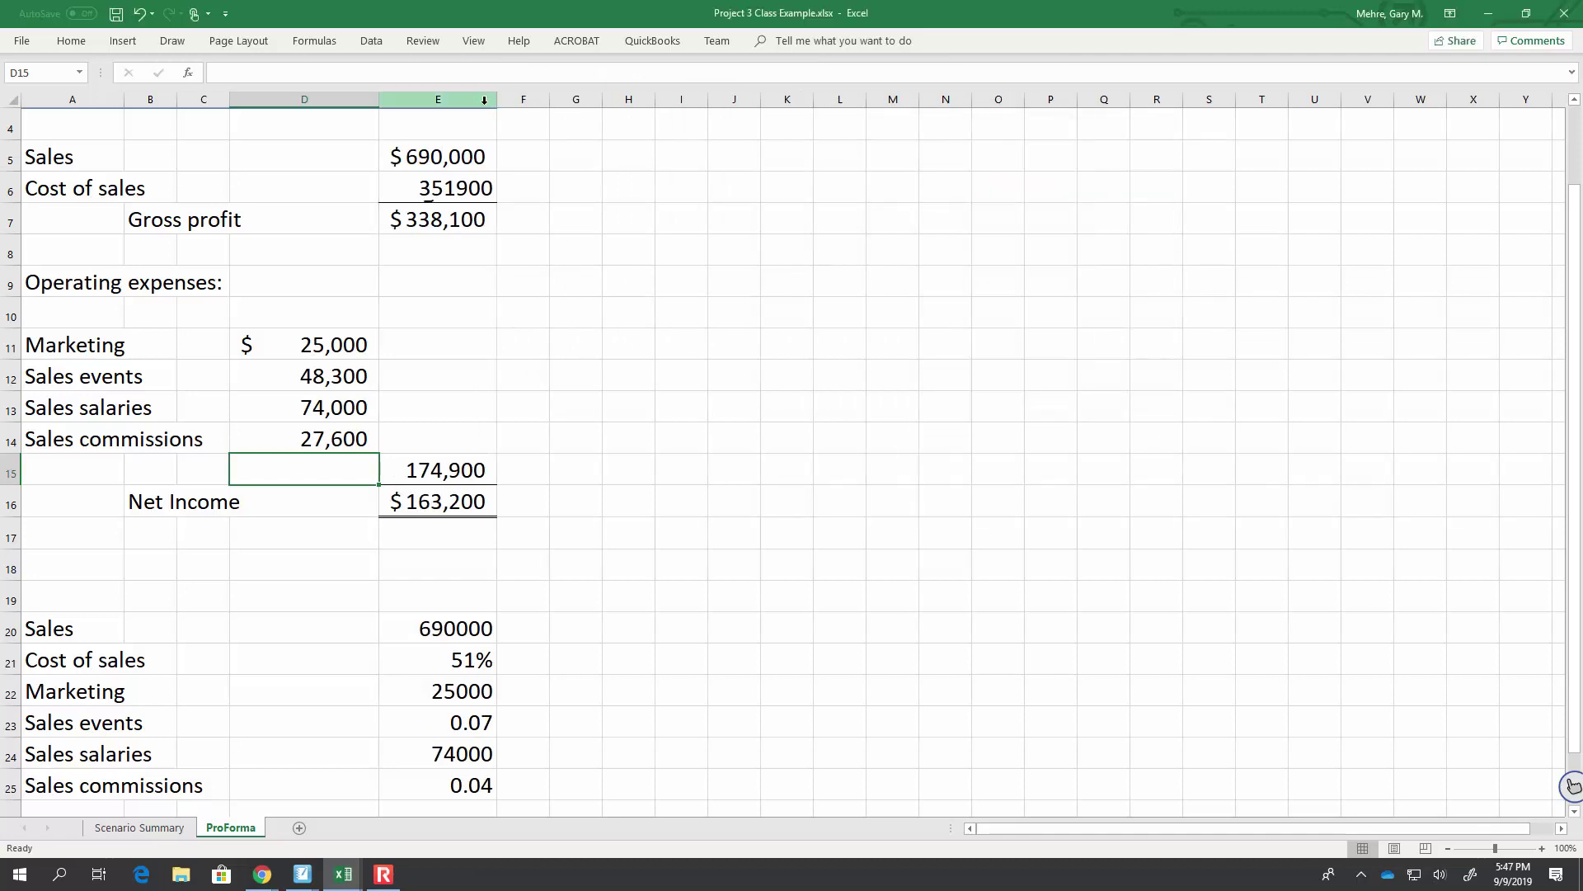
Step: Format the cost of sales amount in E6 with comma style and no decimals
left_click(468, 193)
left_click(71, 41)
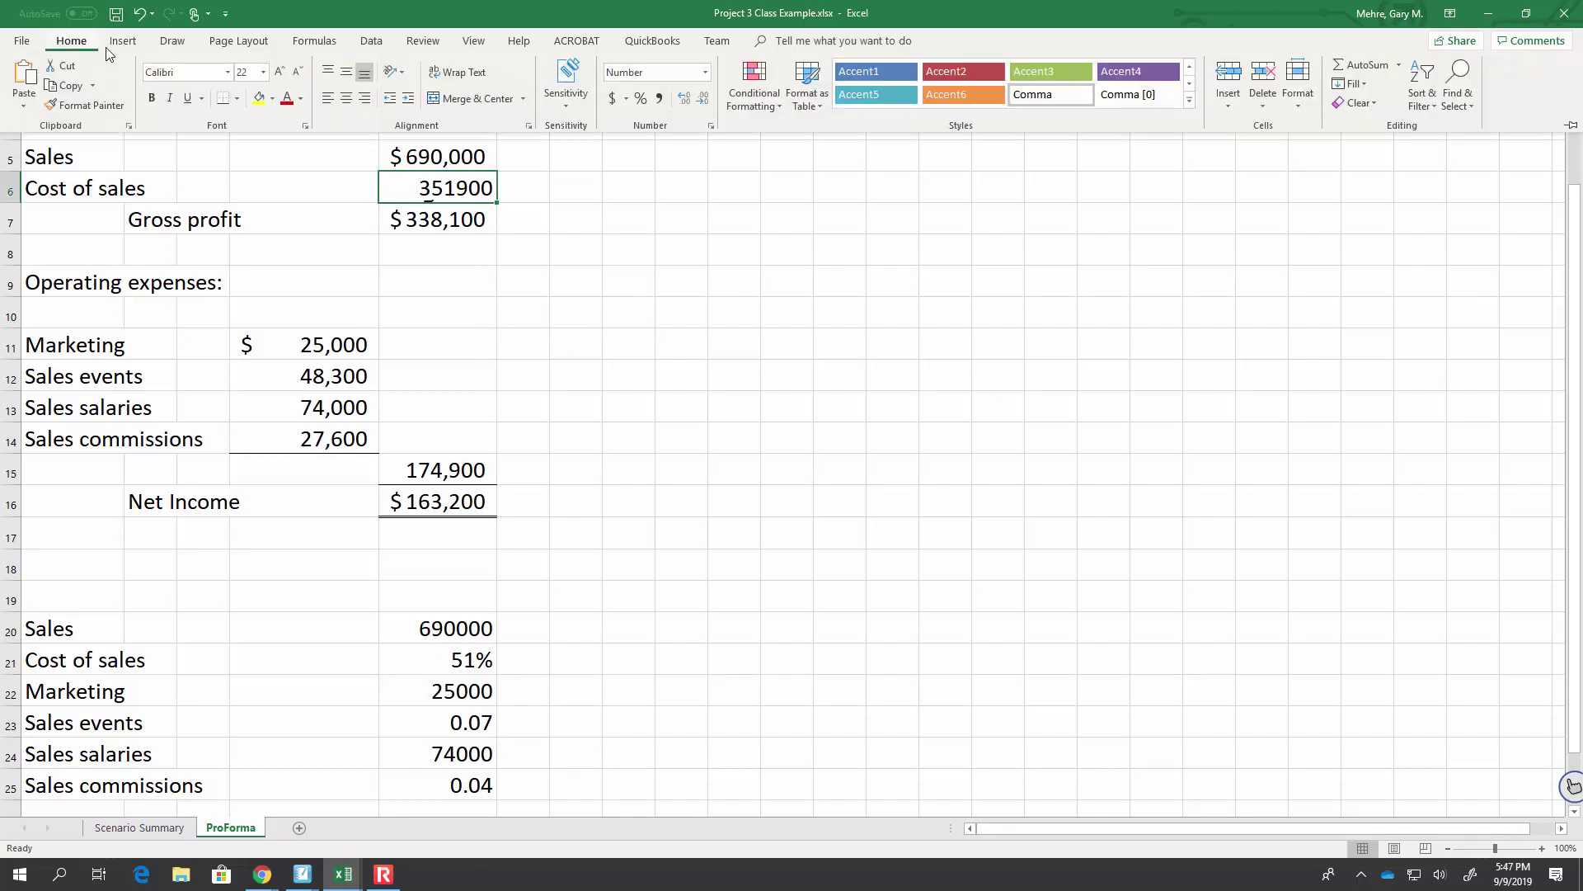
left_click(659, 98)
left_click(698, 99)
left_click(699, 99)
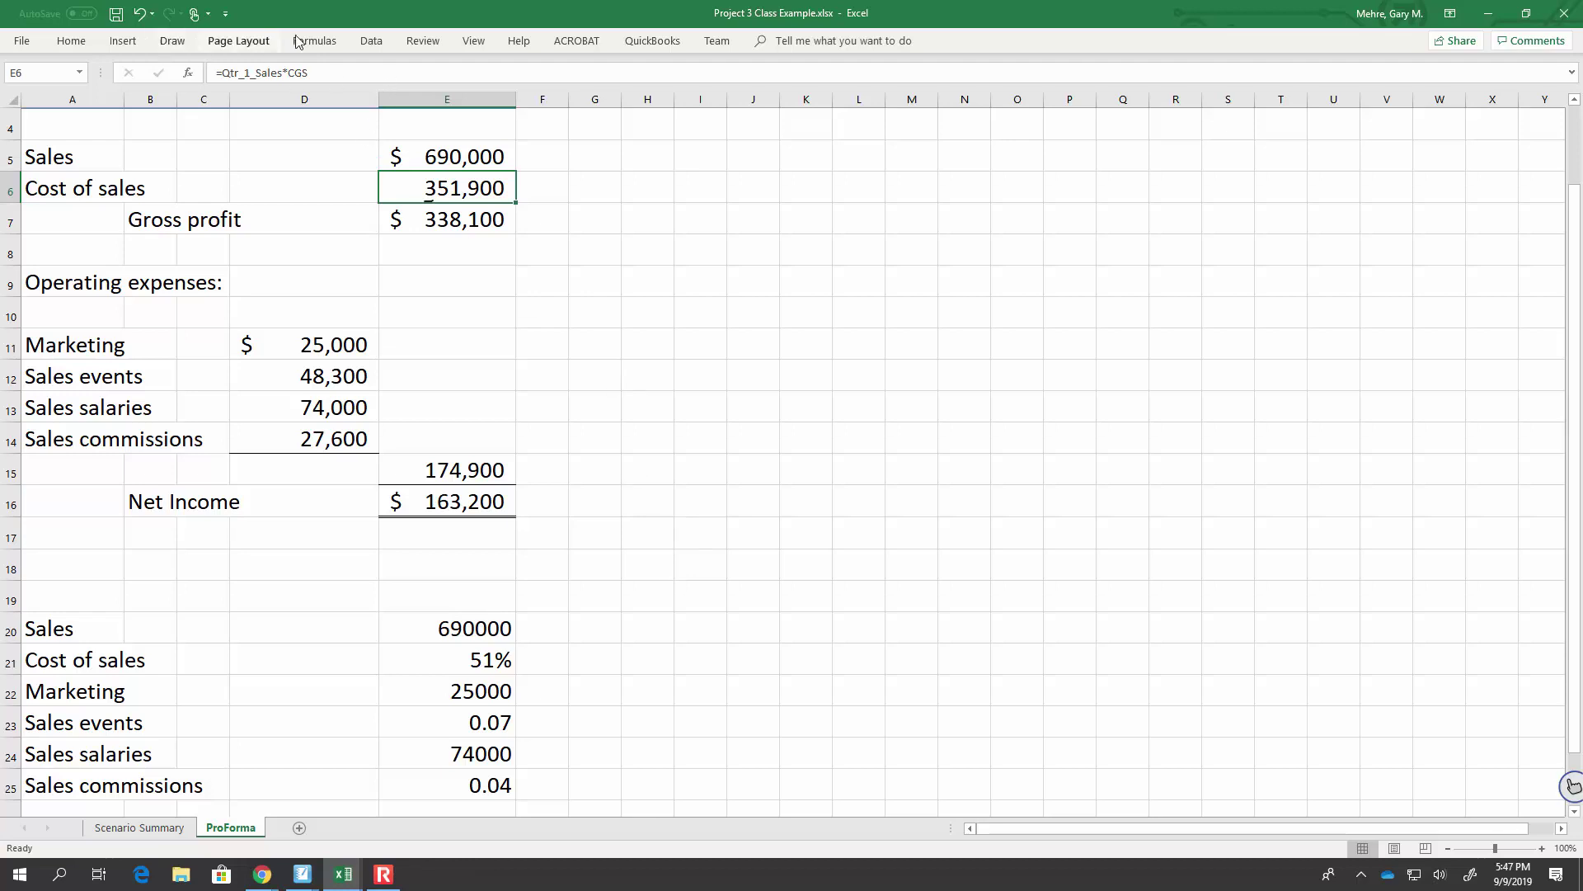
Step: Reopen Scenario Manager and show the worst scenario in the income statement, followed by the Expected scenario
left_click(372, 43)
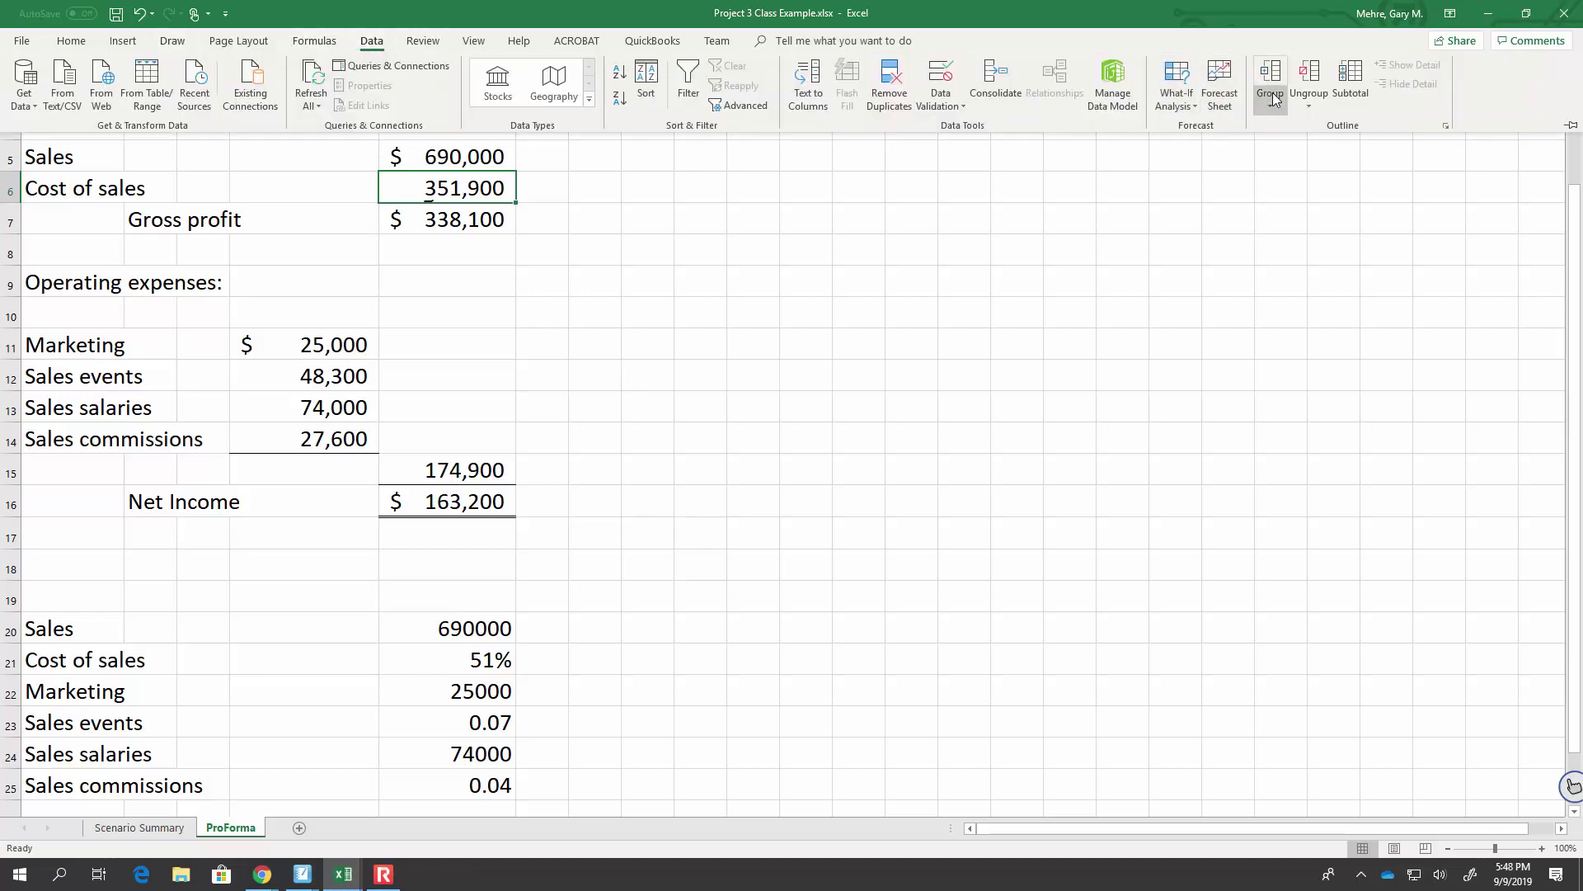
left_click(1177, 95)
left_click(1198, 137)
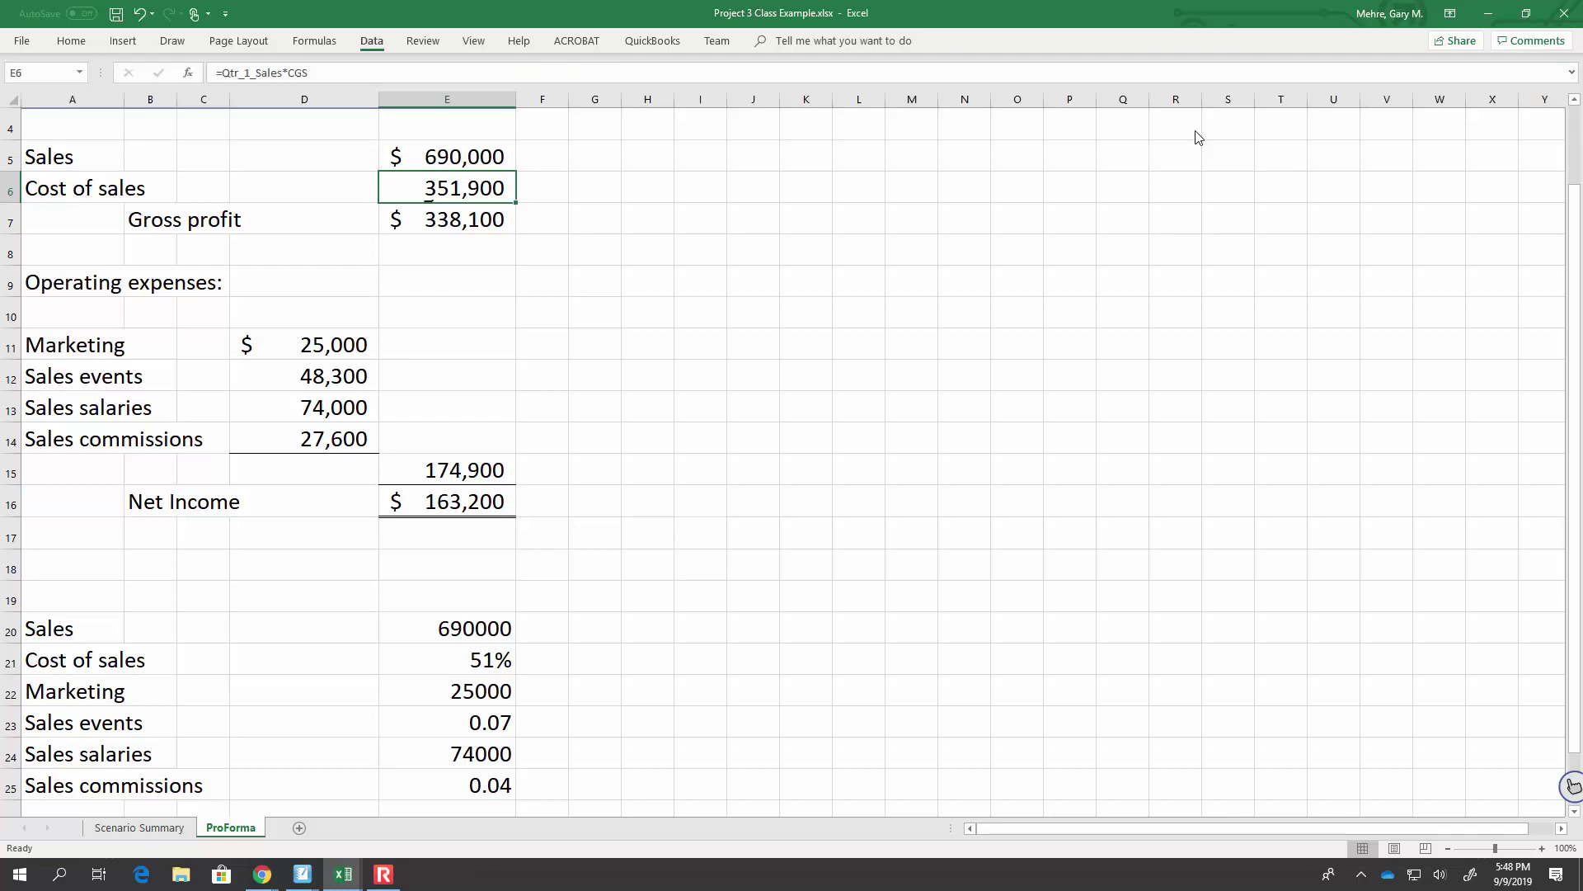
left_click(912, 199)
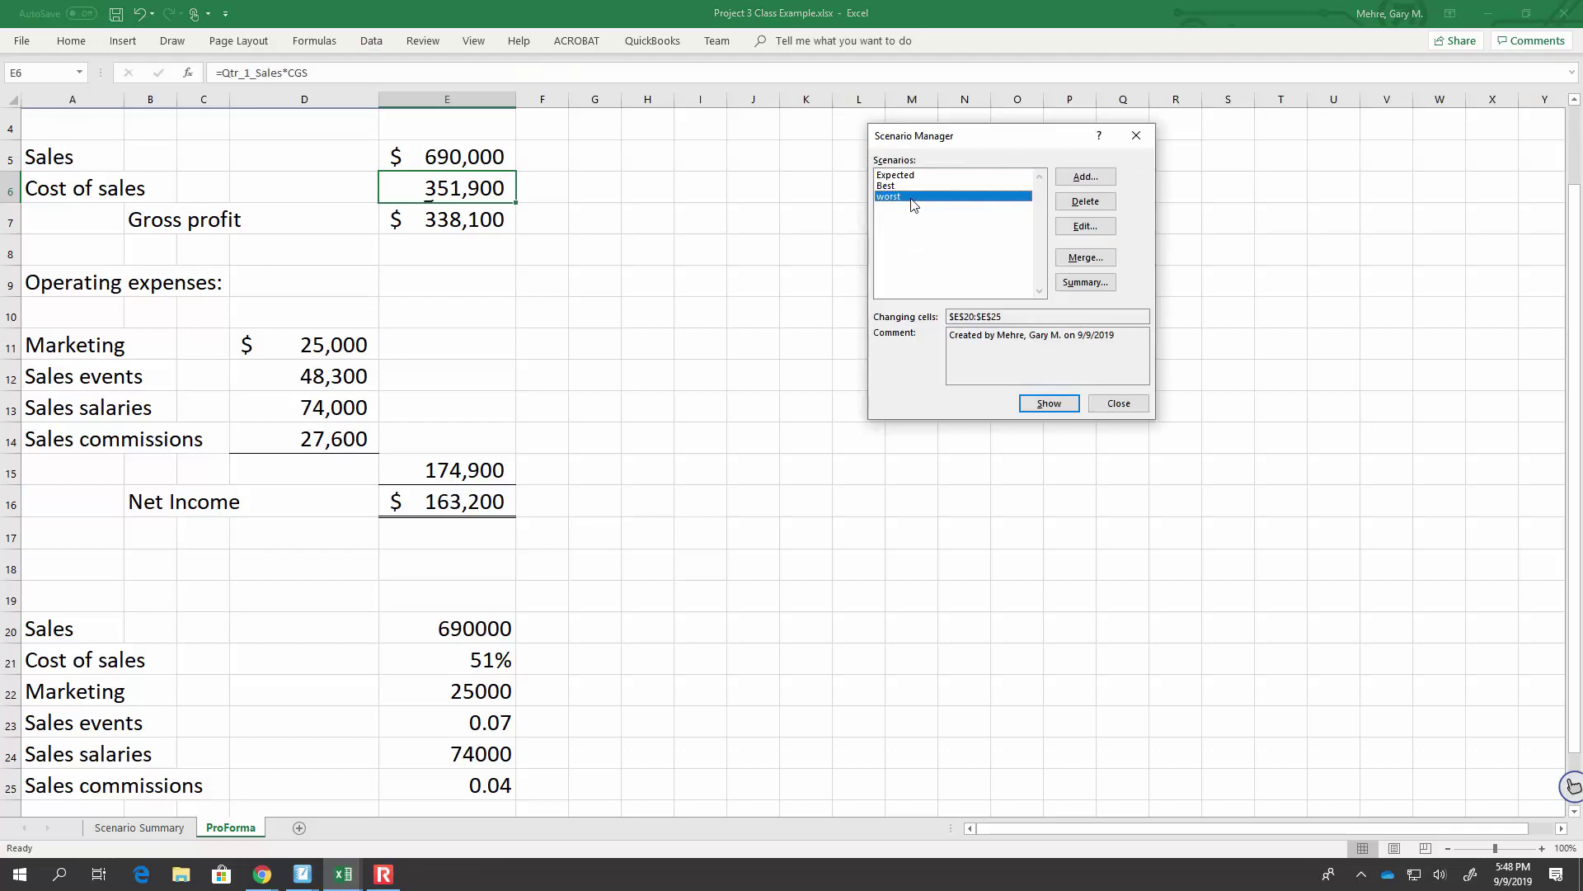
left_click(1051, 408)
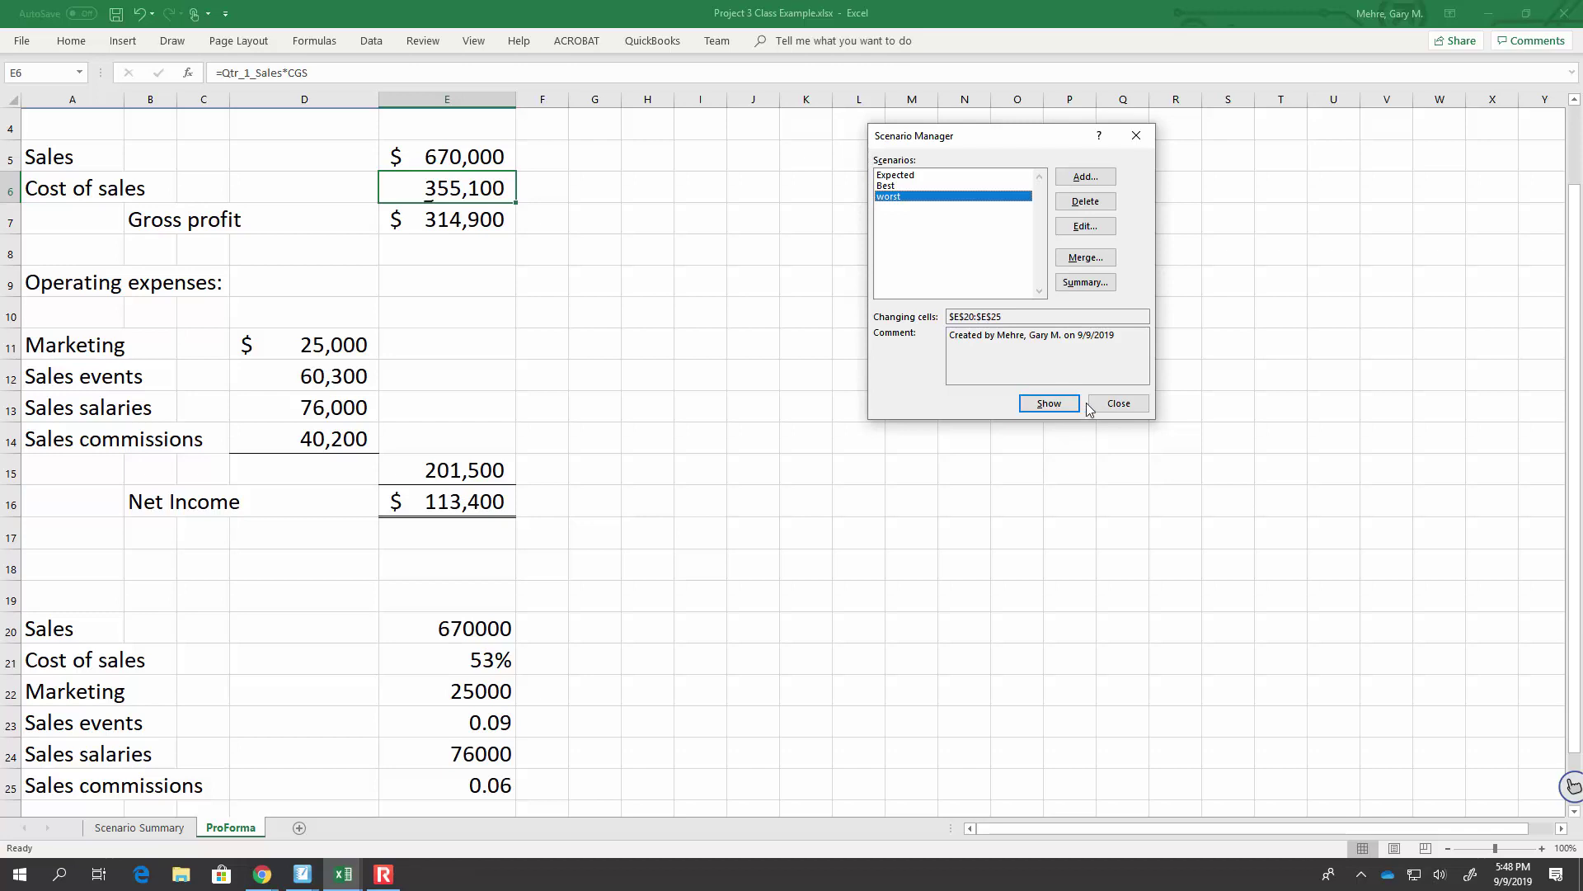
left_click(894, 176)
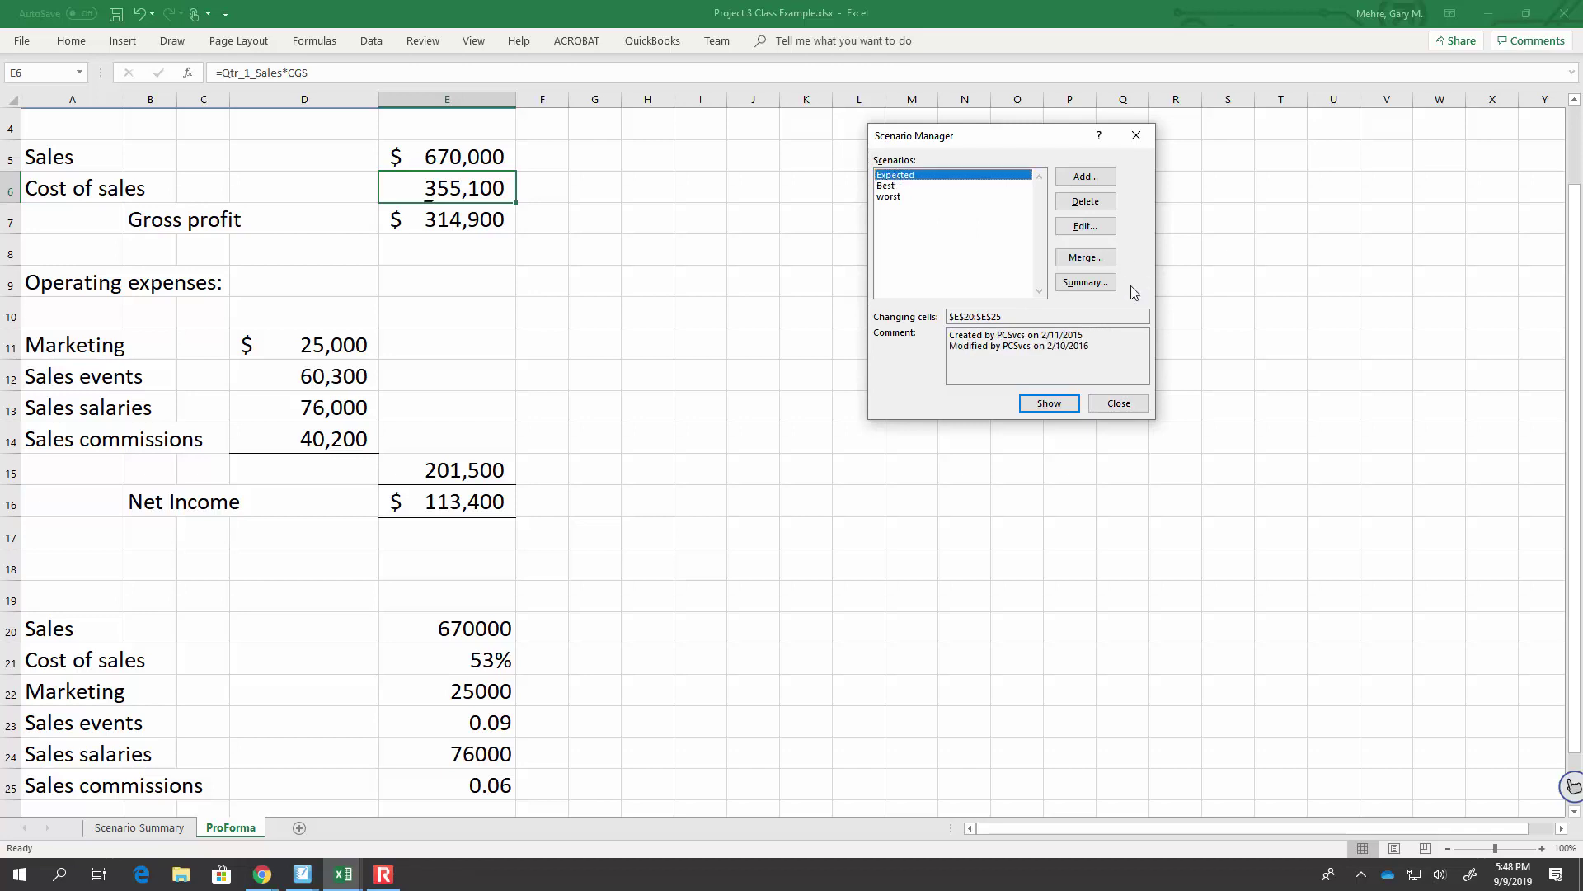
left_click(1046, 402)
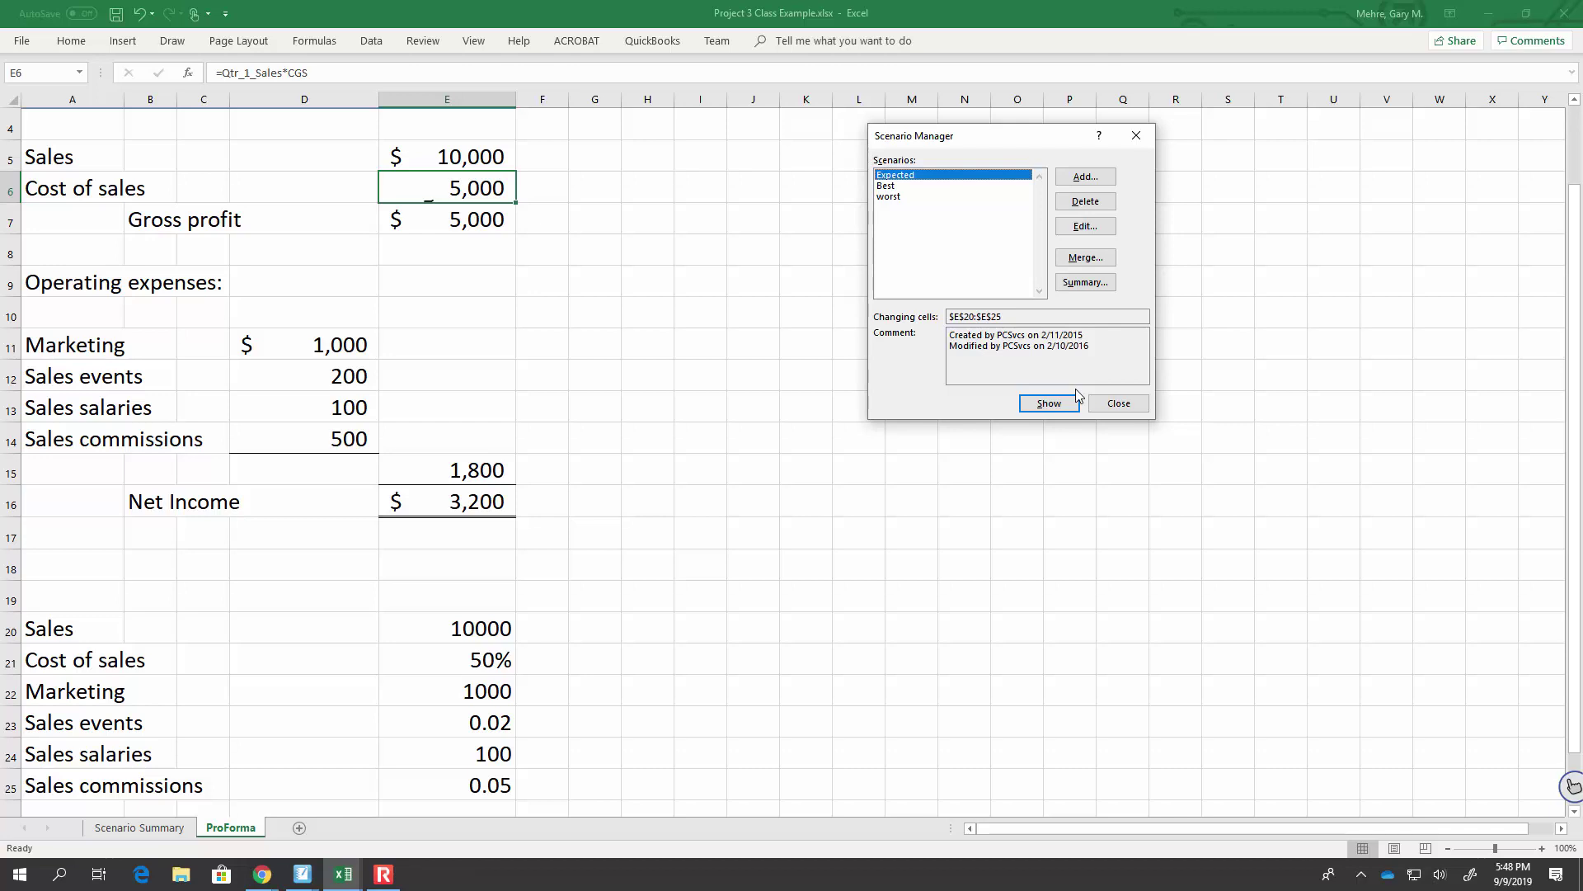
Step: Create a scenario summary report with the net income cell E16 as the result cell
left_click(1086, 282)
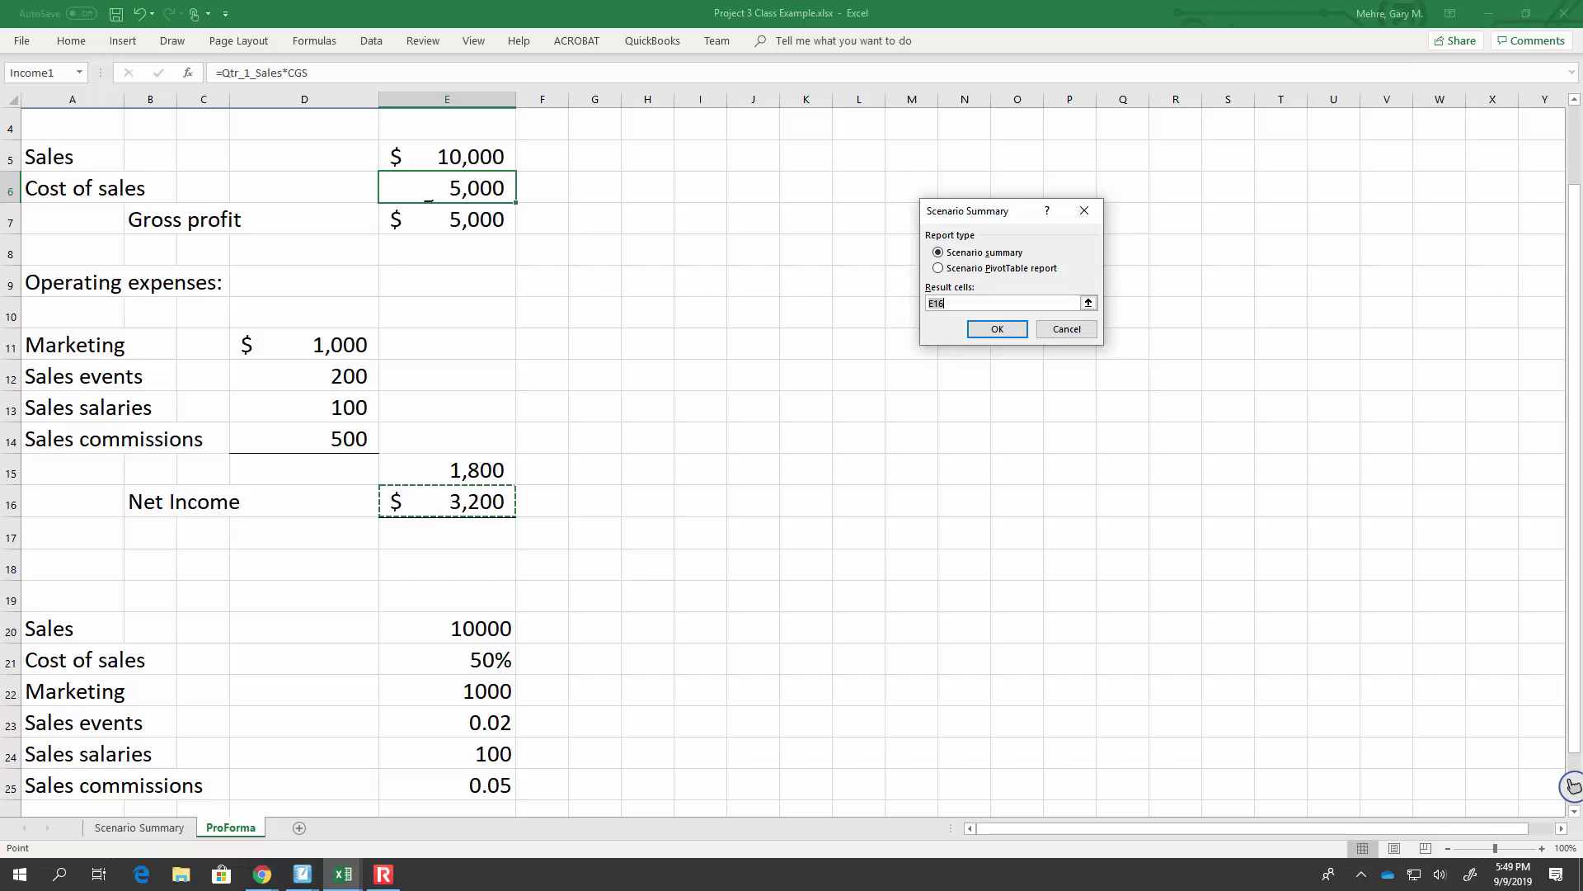
left_click(996, 330)
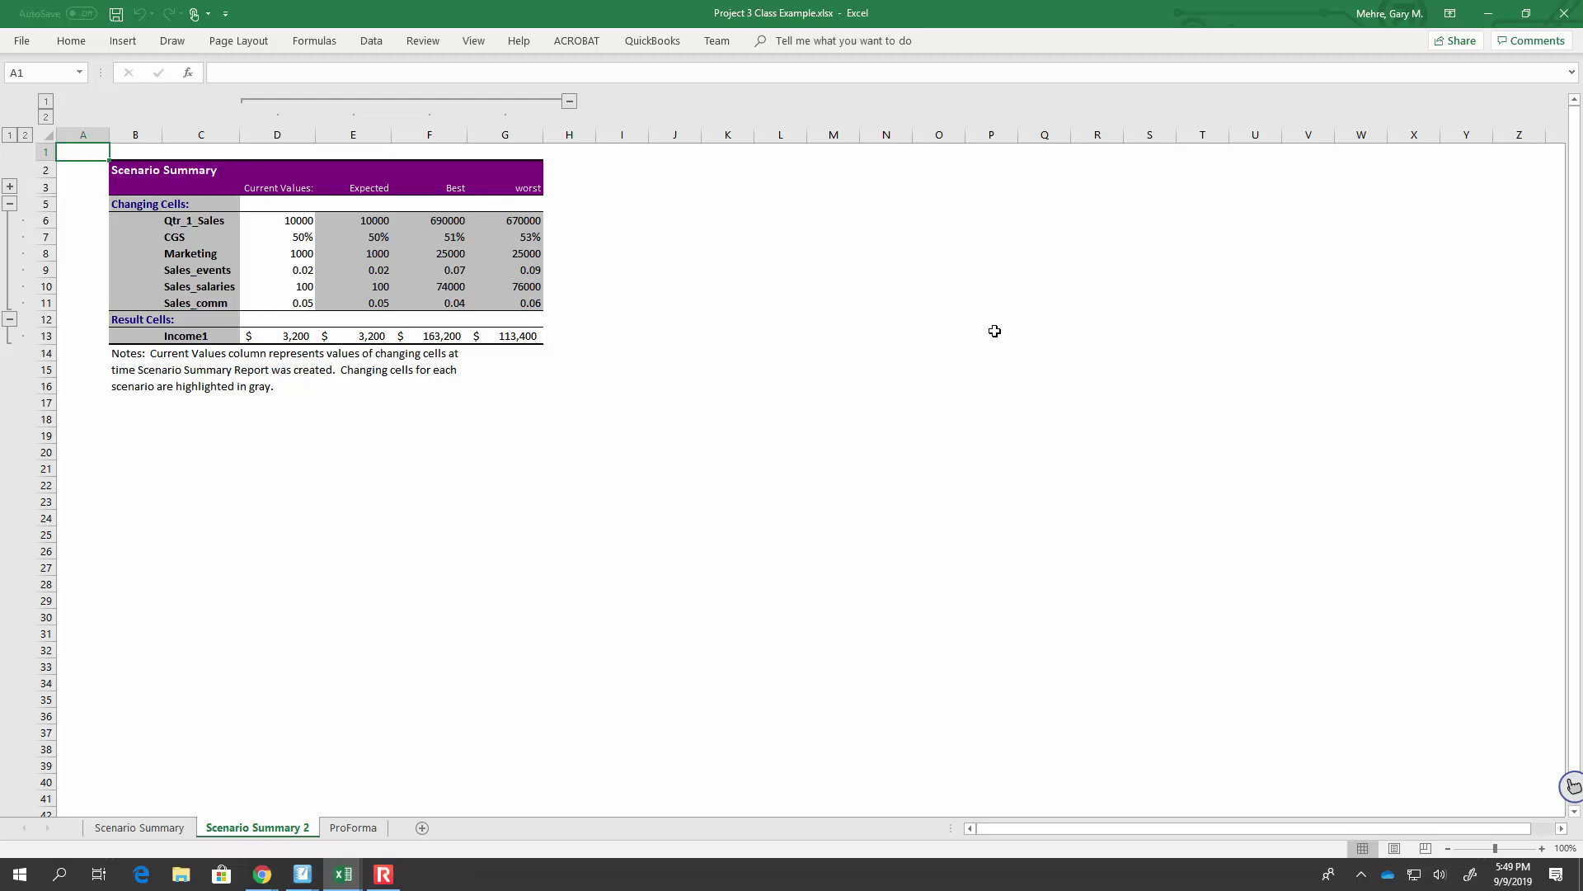
key("ctrl+shift+plus")
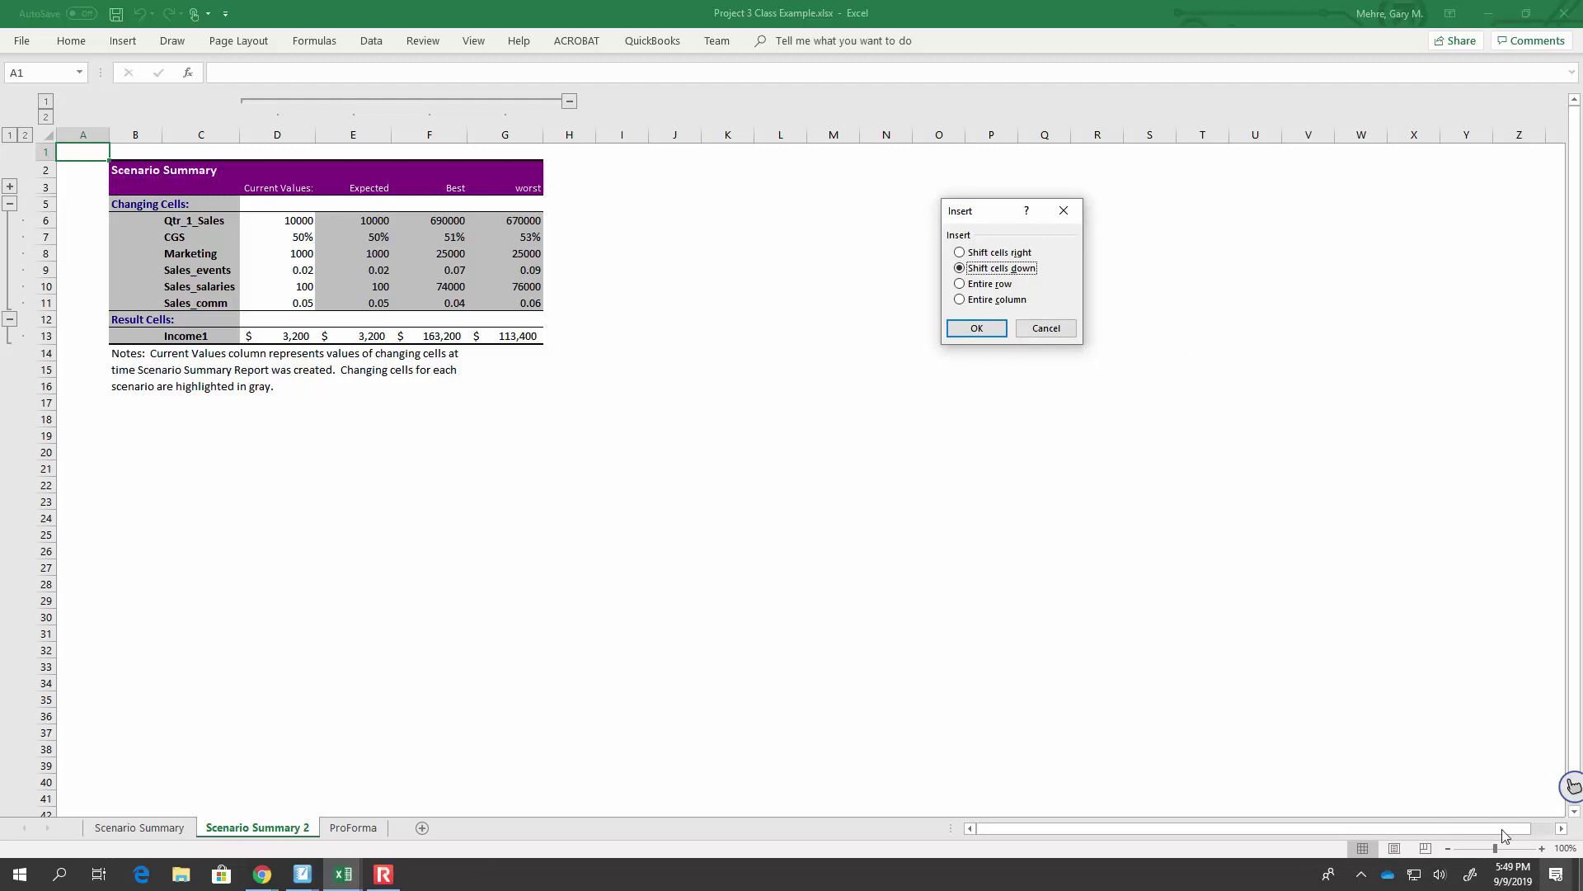
Step: Cancel the cell insertion and format the Sales_events values of the Expected, Best and worst scenarios (E9:G9) as percentages
left_click(1028, 325)
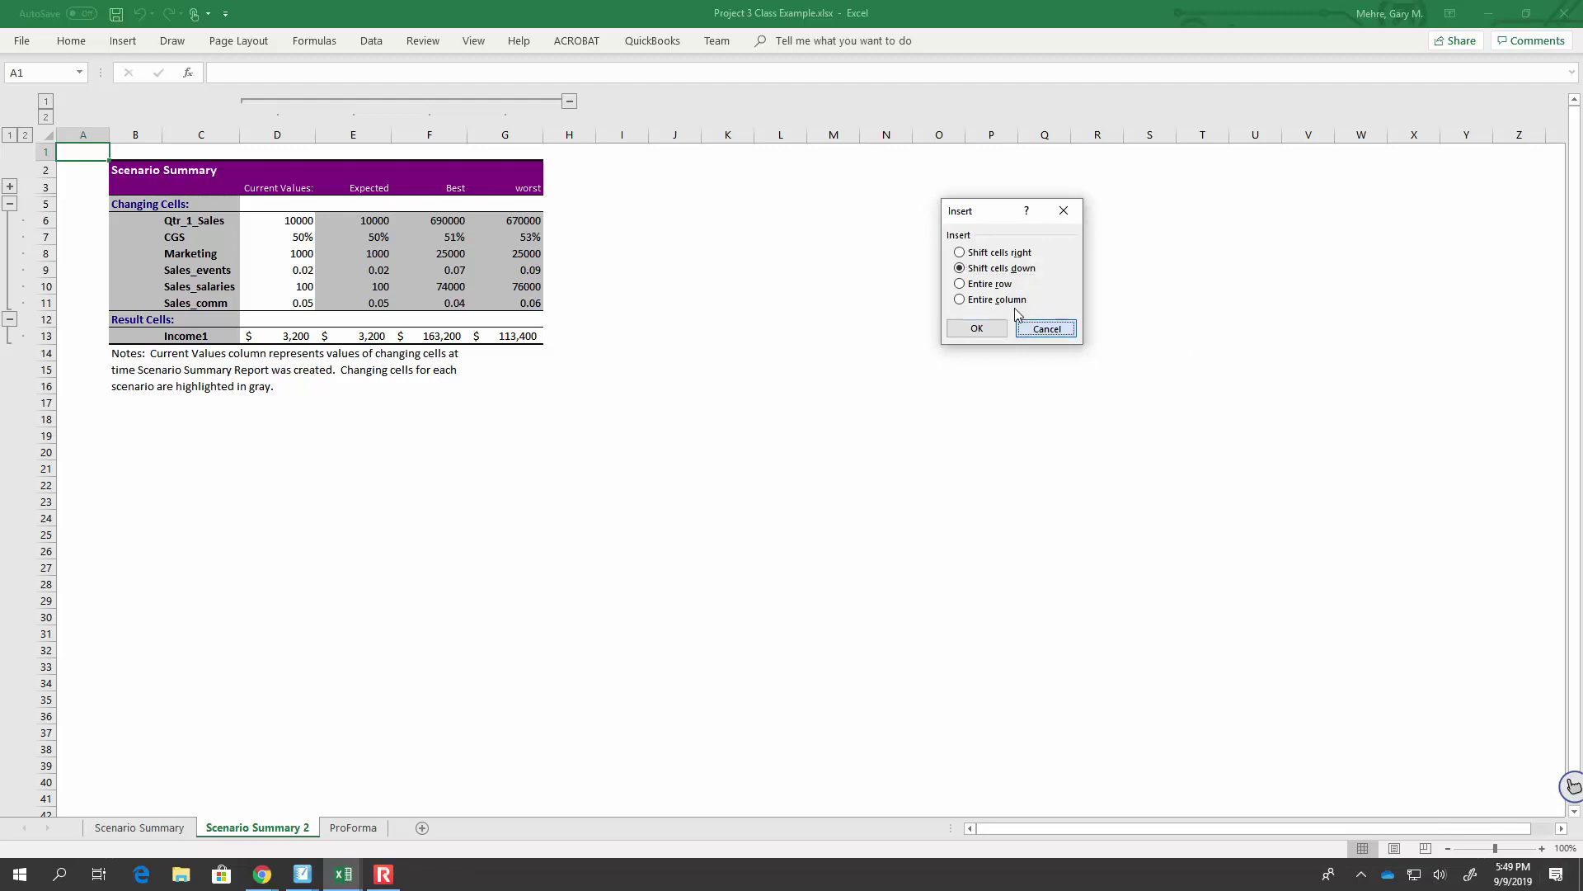
left_click(1541, 848)
left_click(1542, 848)
left_click(1541, 848)
left_click(1541, 847)
left_click(1541, 848)
left_click(1542, 848)
left_click(1541, 848)
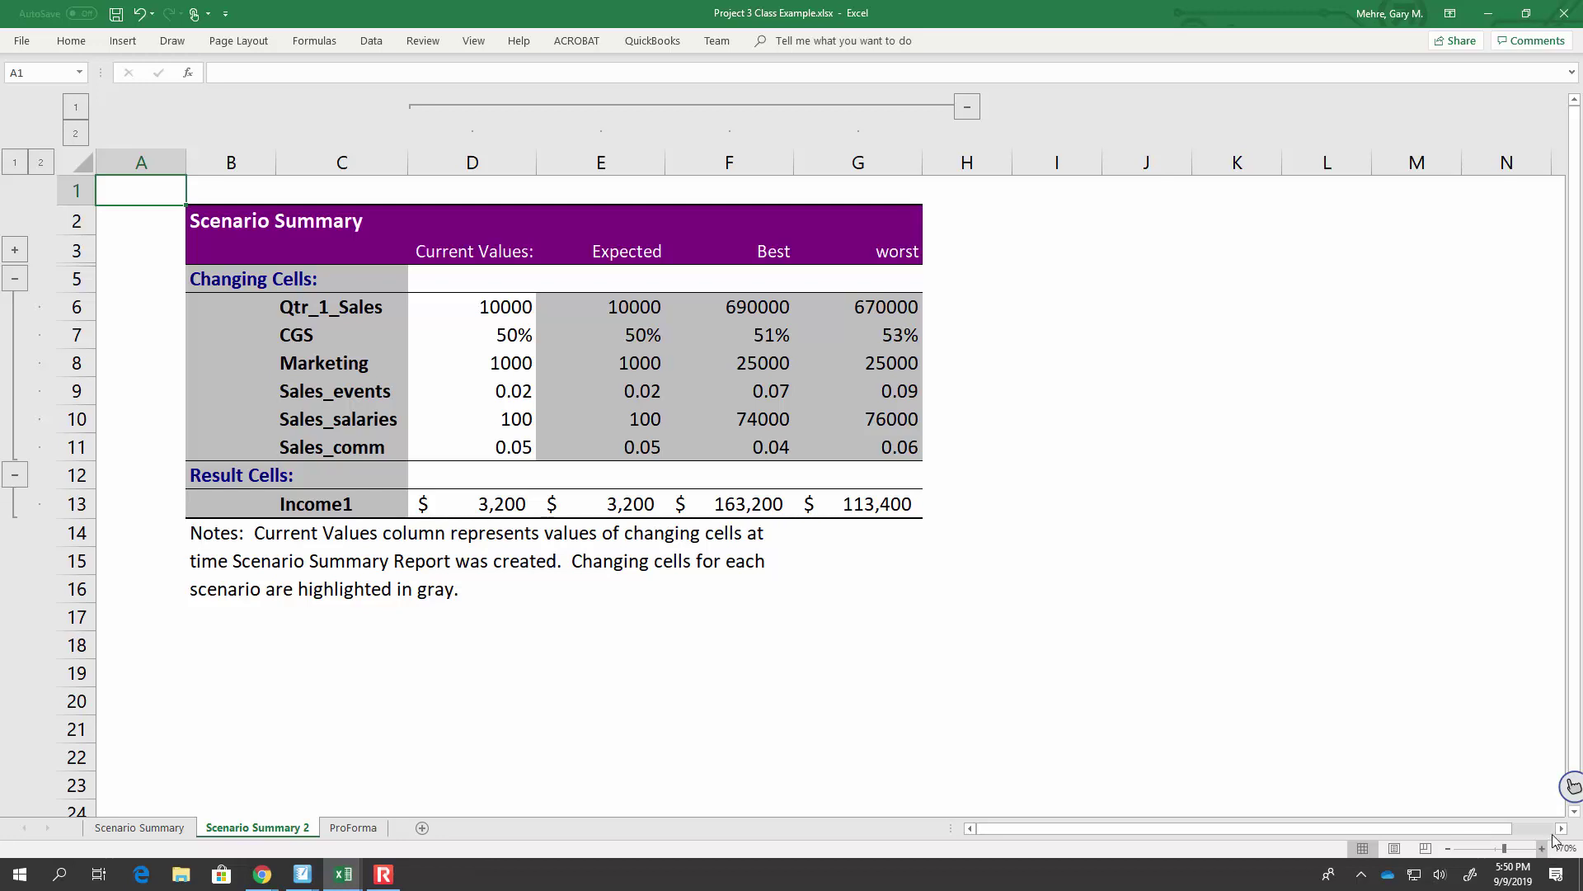
left_click(638, 388)
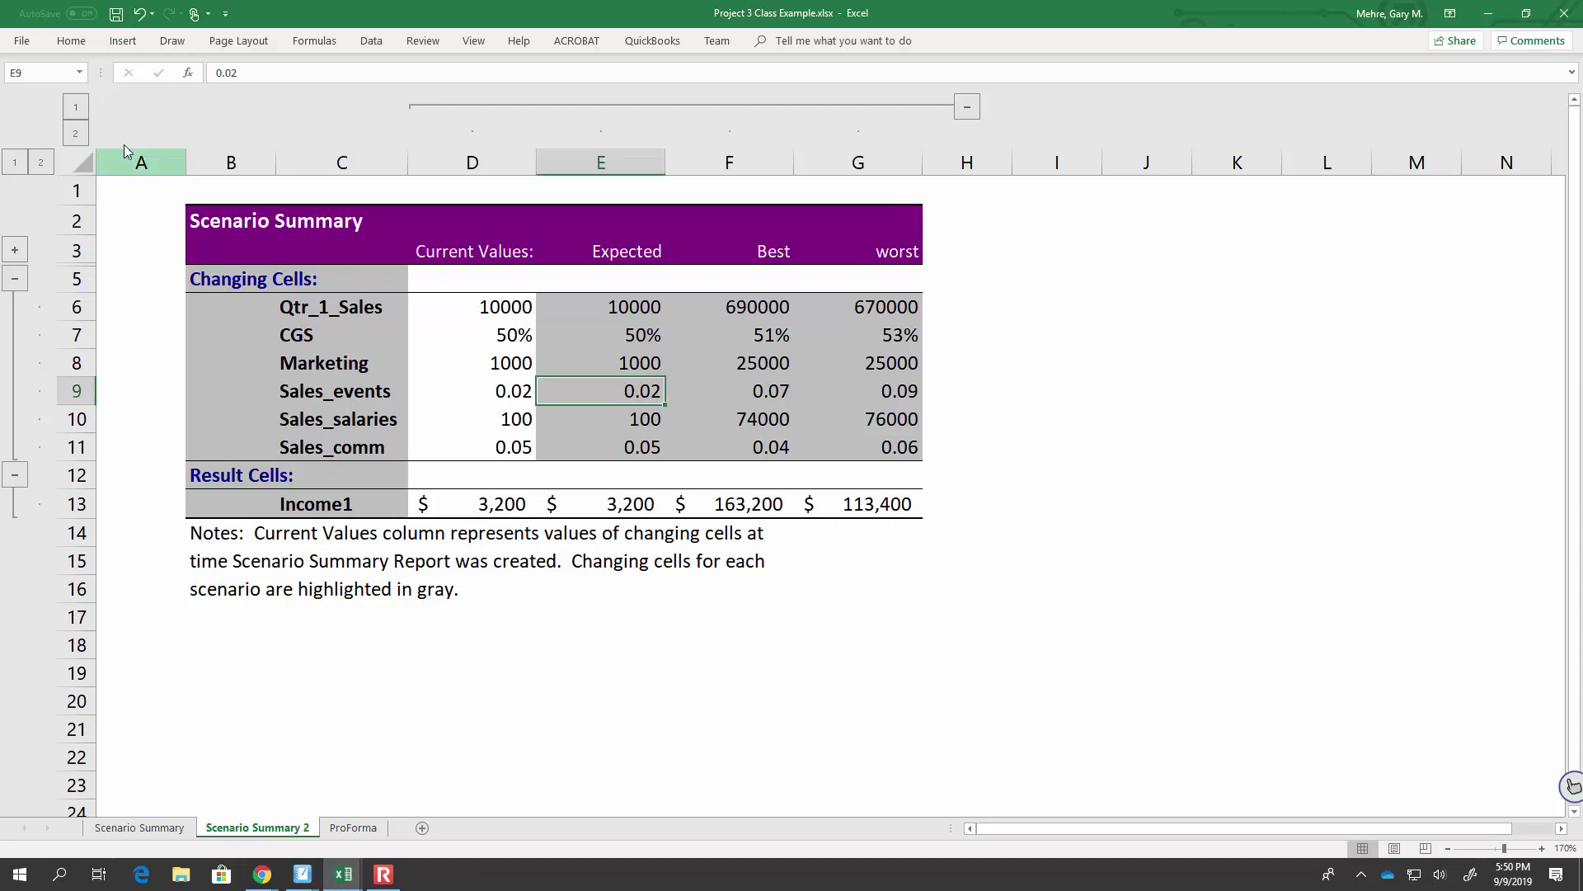
left_click(72, 41)
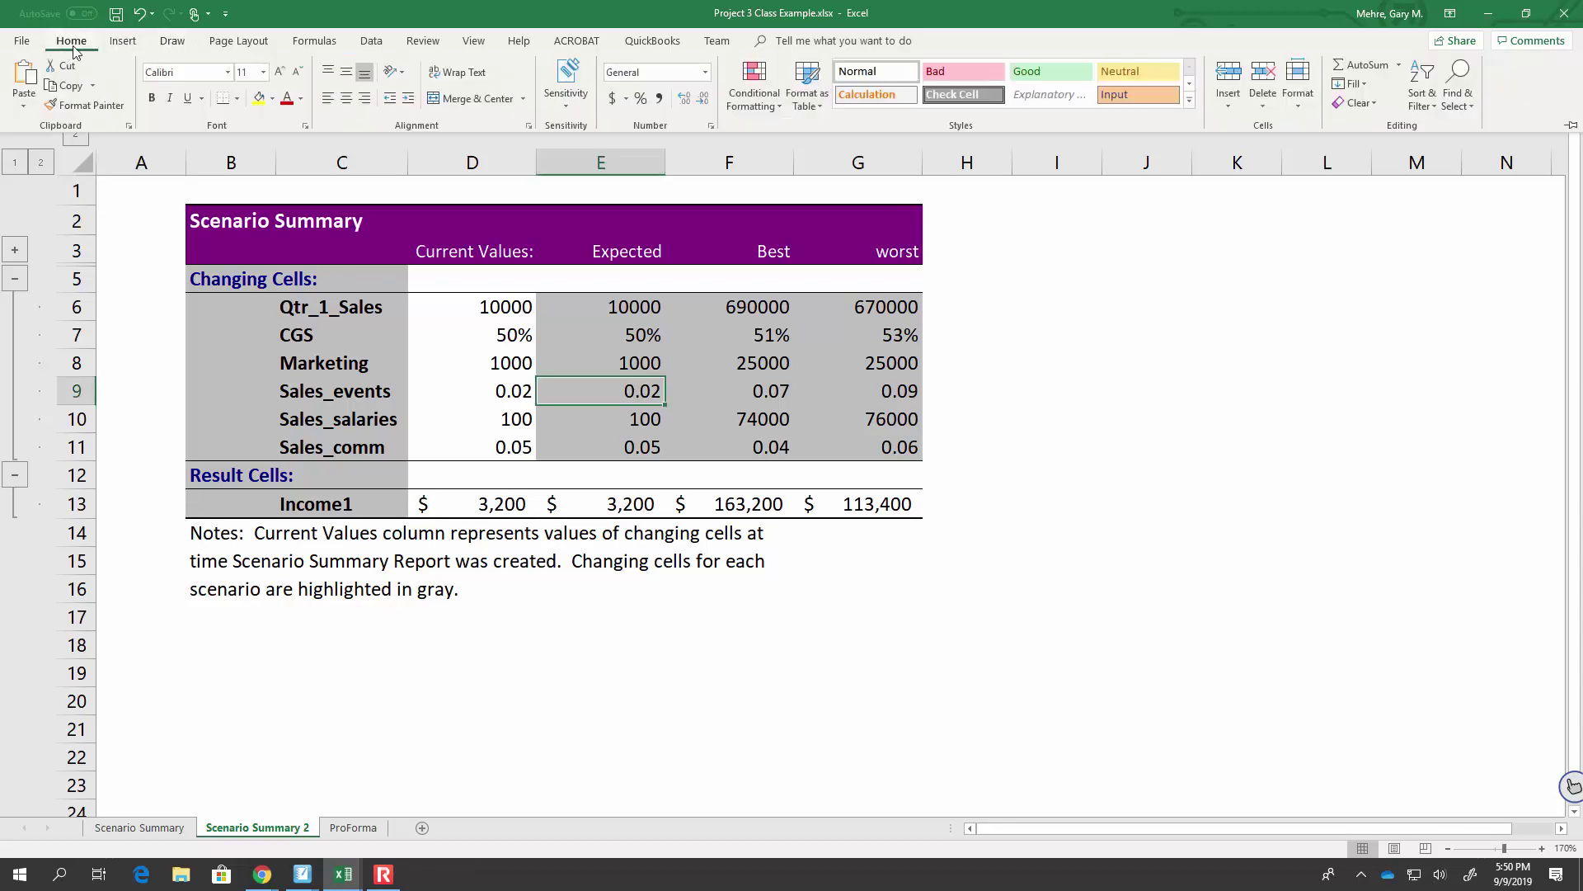
left_click(640, 98)
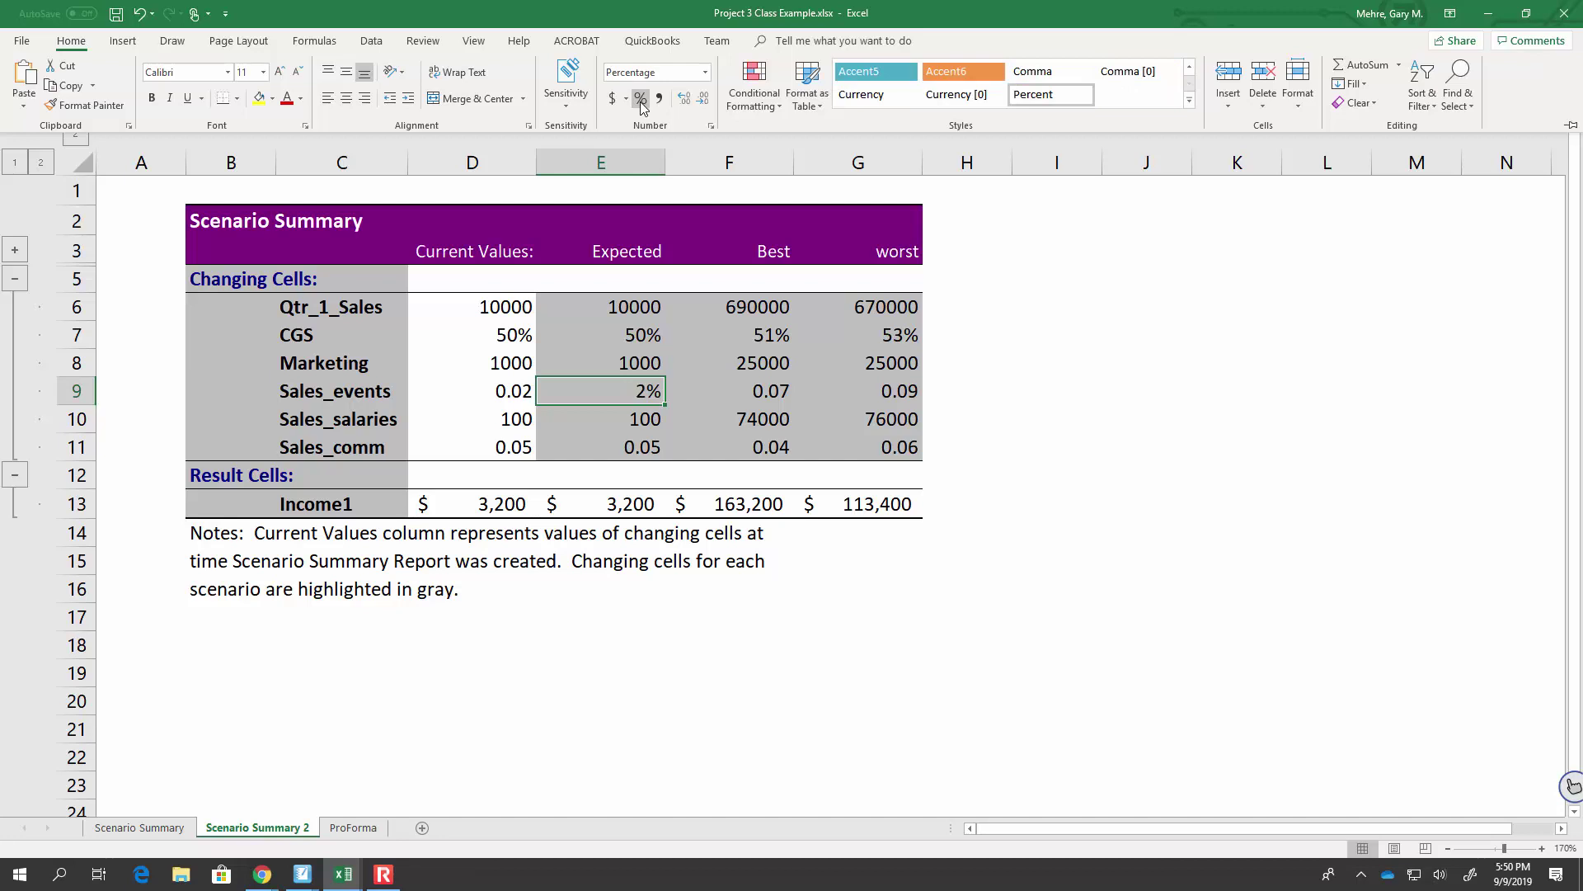
left_click(703, 389)
left_click_drag(727, 389, 890, 389)
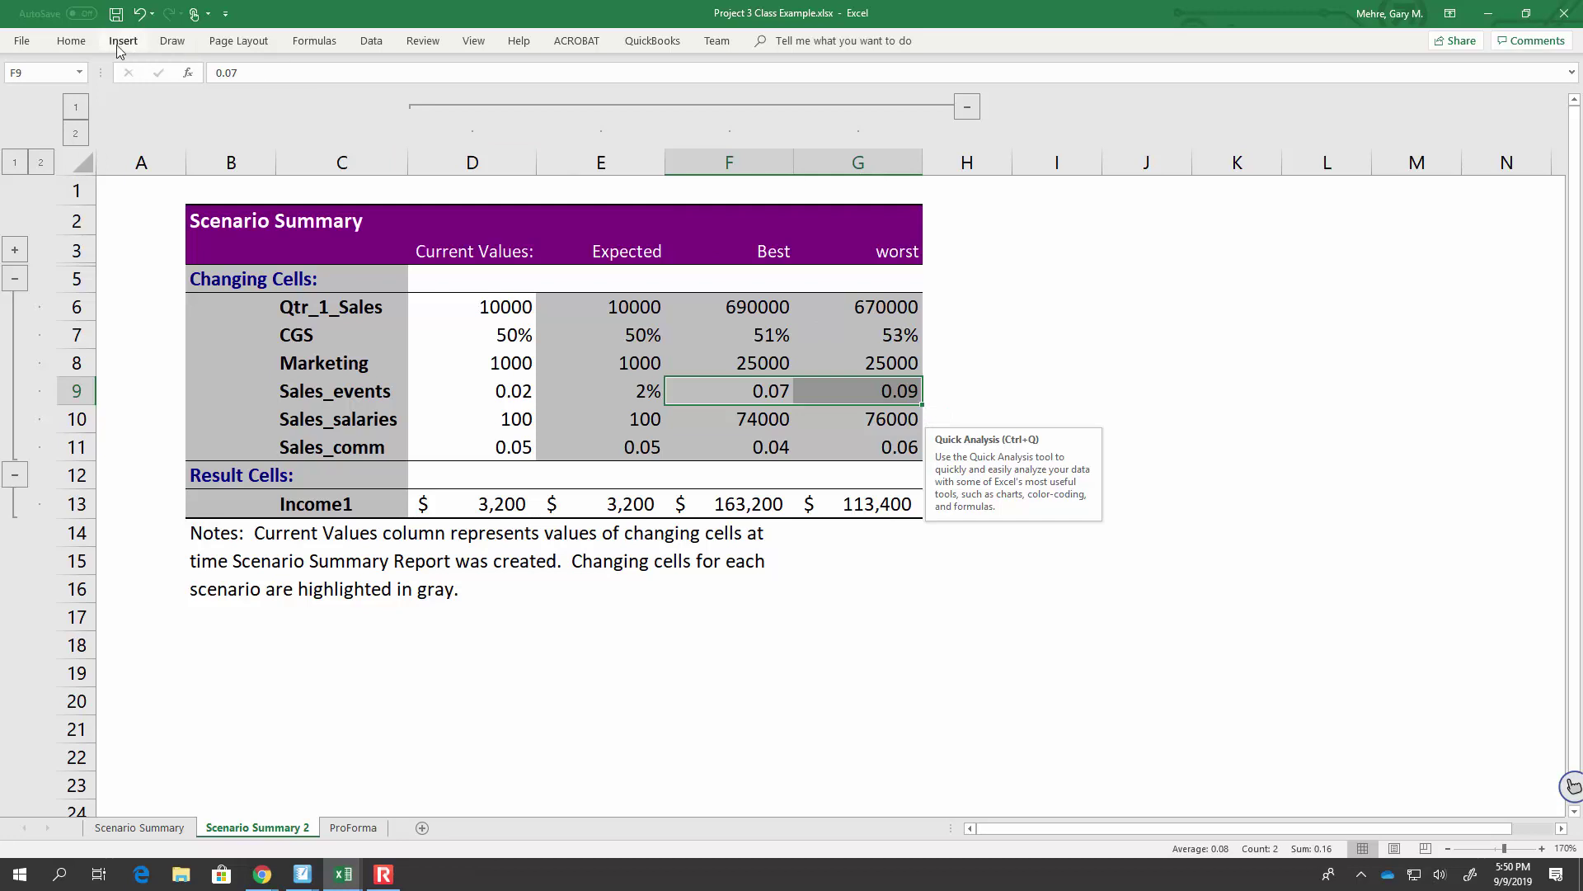
left_click(71, 40)
left_click(638, 98)
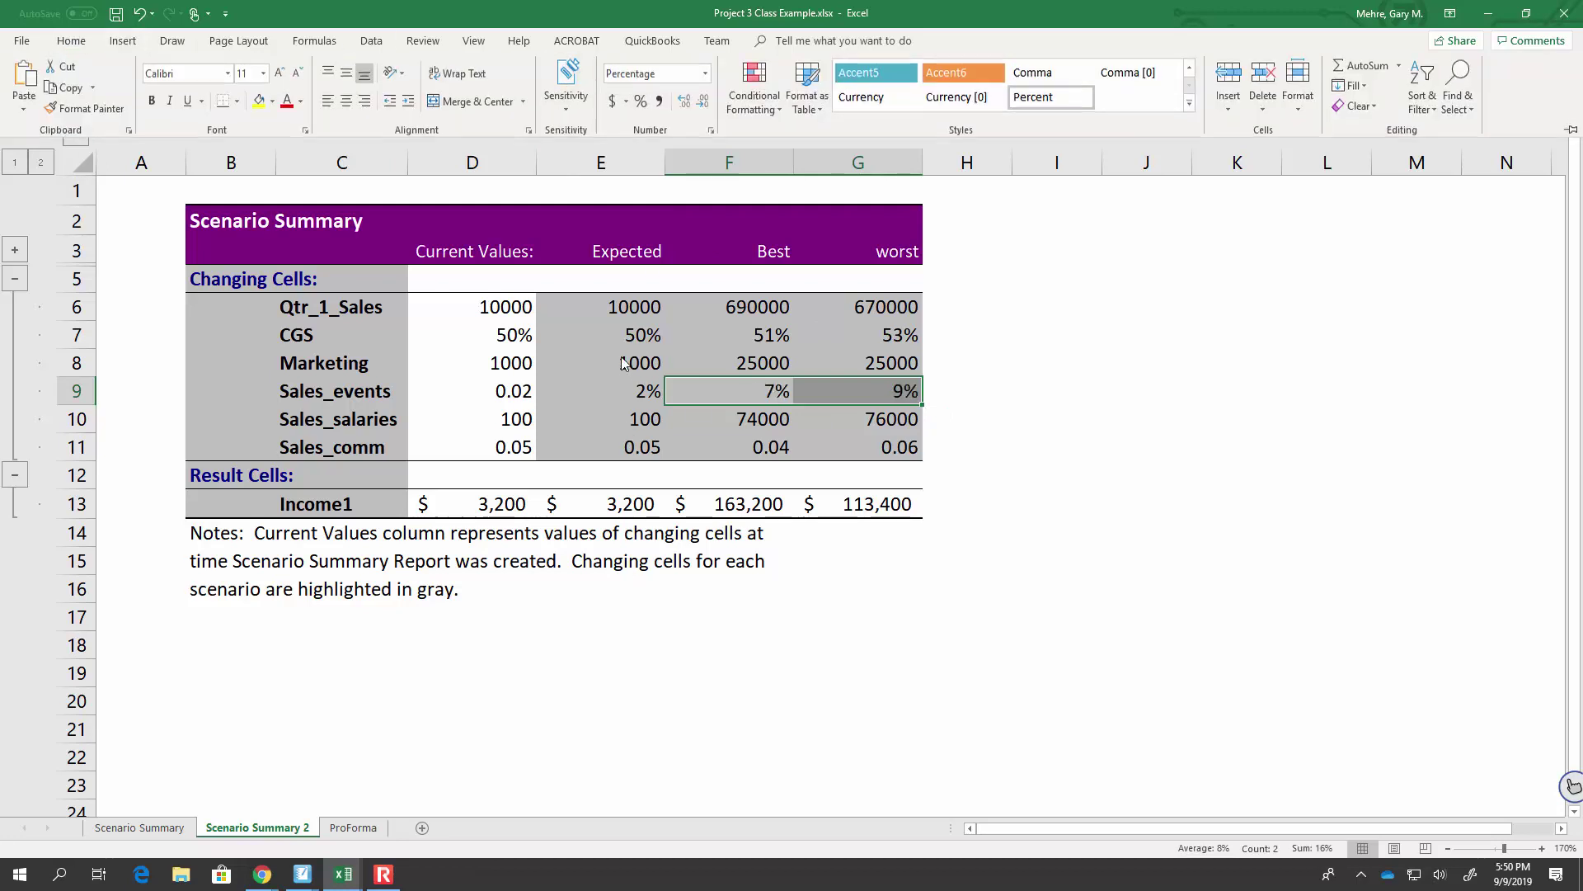
Step: Format the Marketing values of the Expected, Best and worst scenarios (E8:G8) with comma style and no decimals
left_click_drag(631, 363, 829, 358)
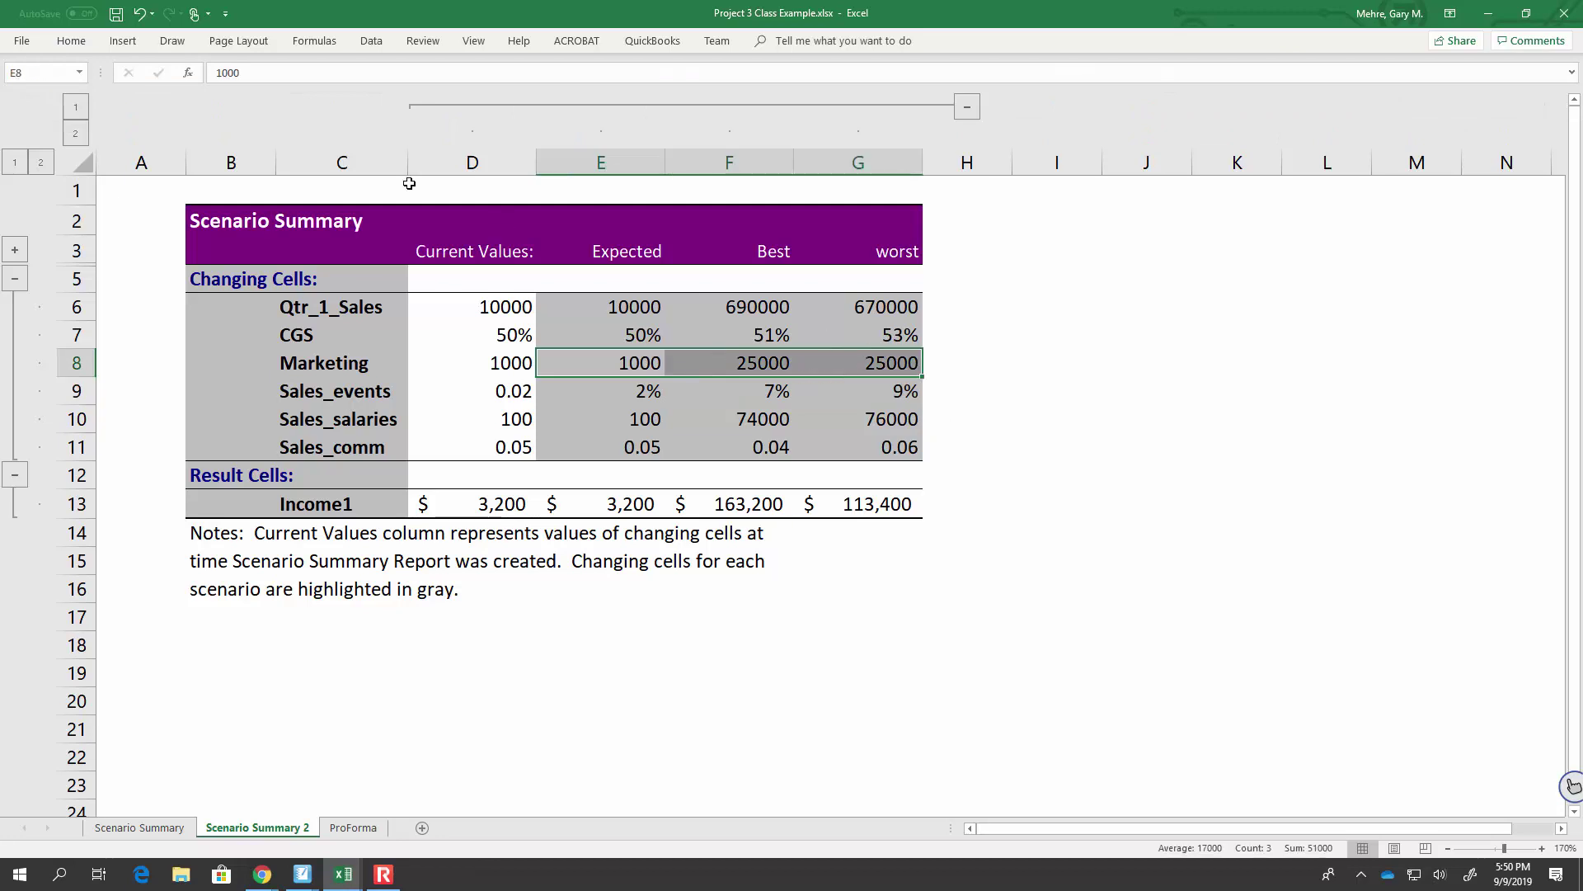
left_click(71, 40)
left_click(660, 99)
left_click(702, 98)
left_click(702, 98)
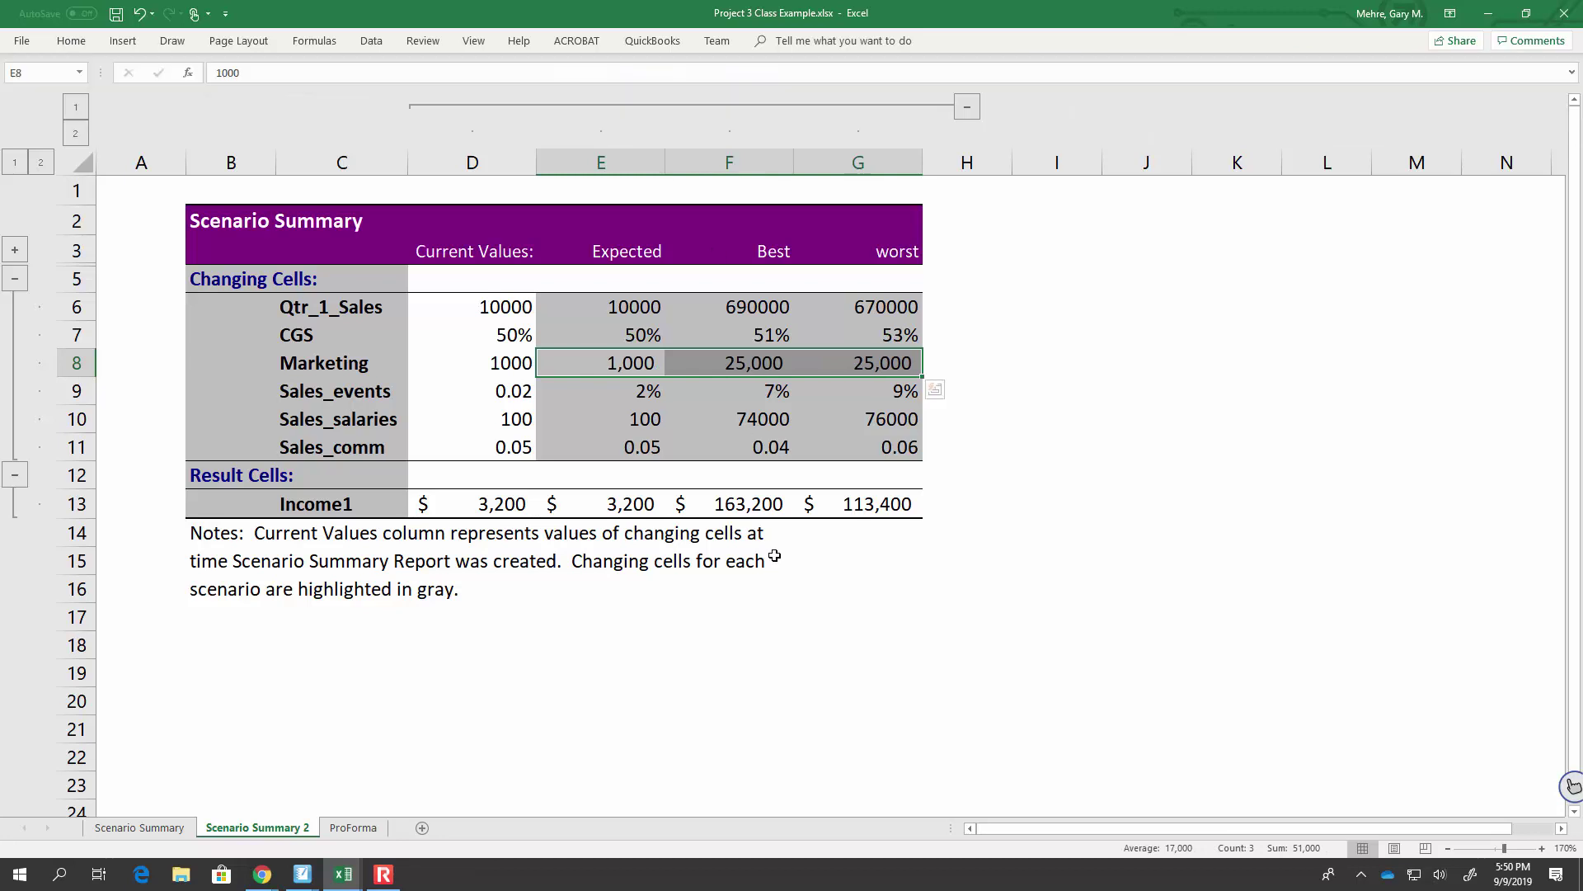
left_click(1115, 327)
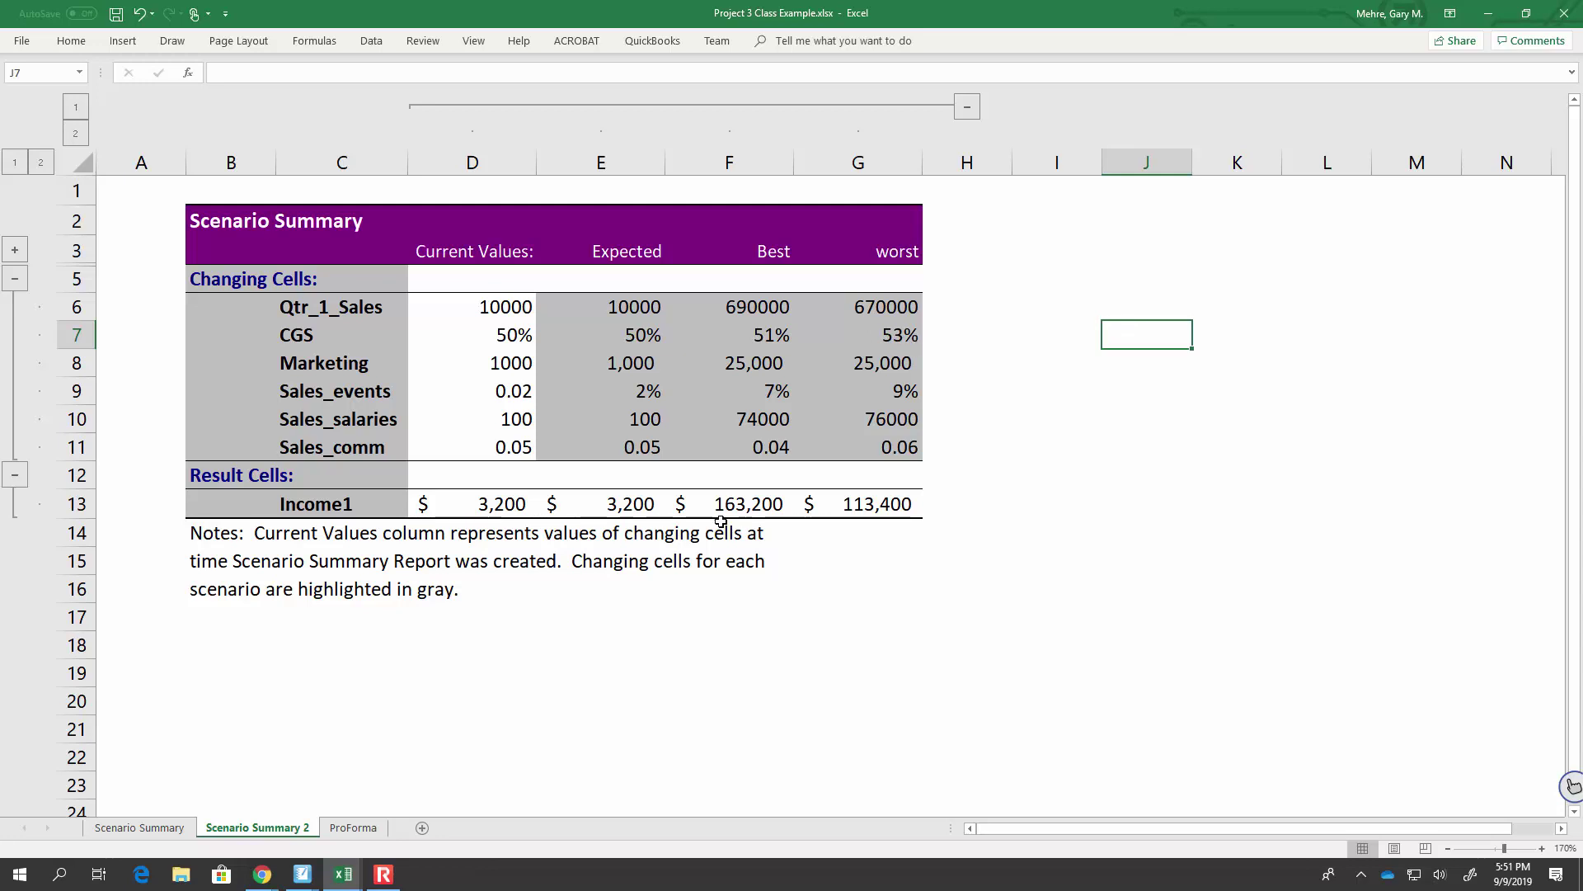
Step: Review the first Scenario Summary sheet and the sales and sales events input cells on the ProForma sheet
left_click(165, 834)
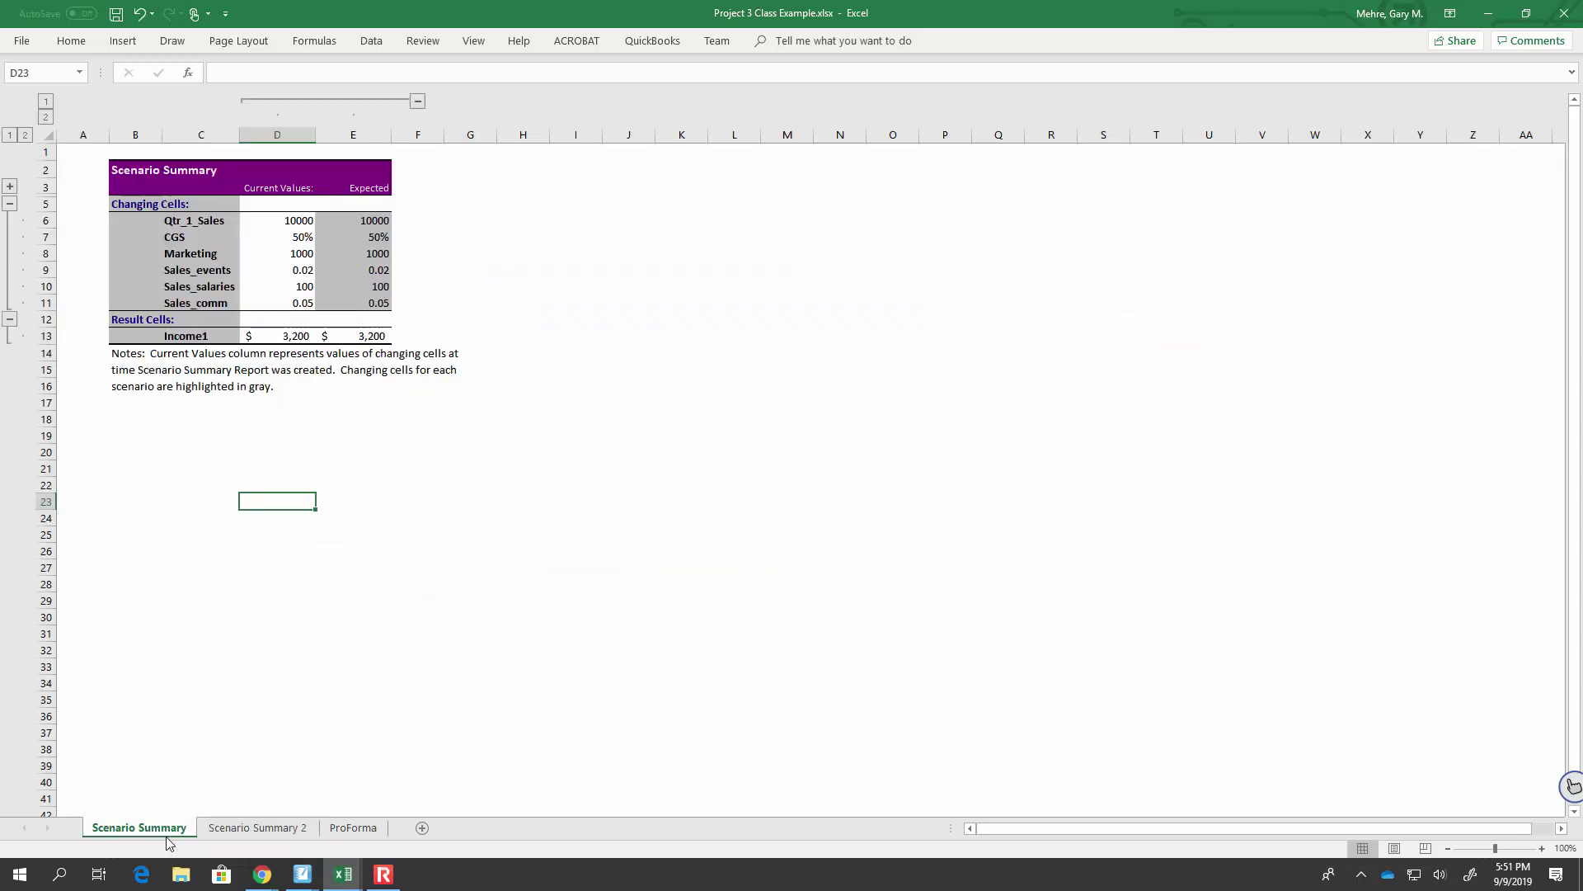
left_click(355, 828)
scroll(365, 767, "down", 3)
left_click(490, 446)
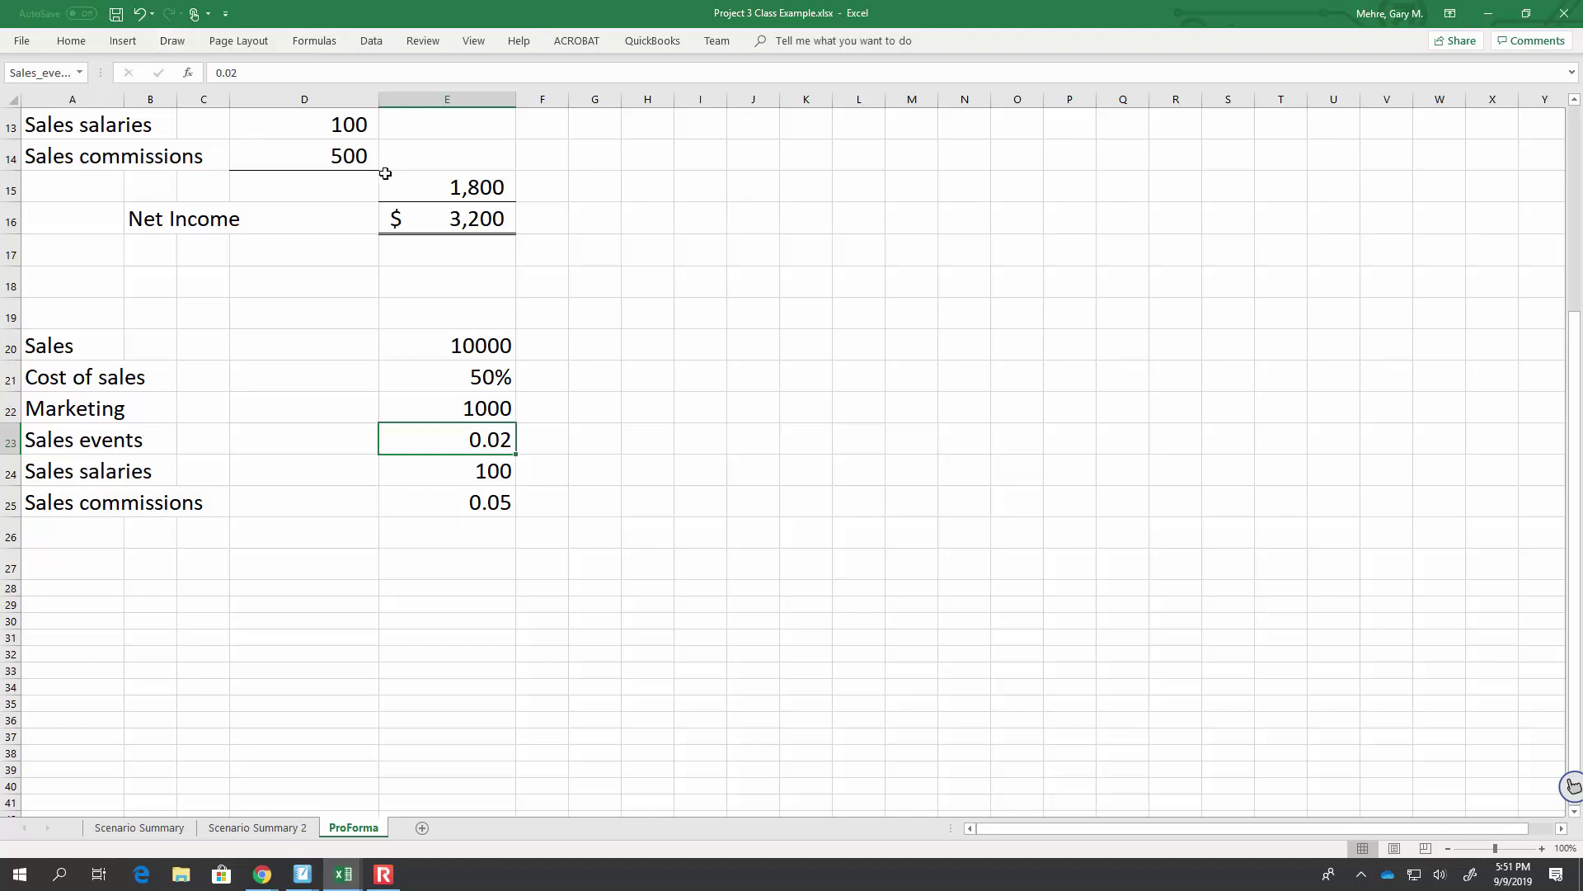
left_click(439, 339)
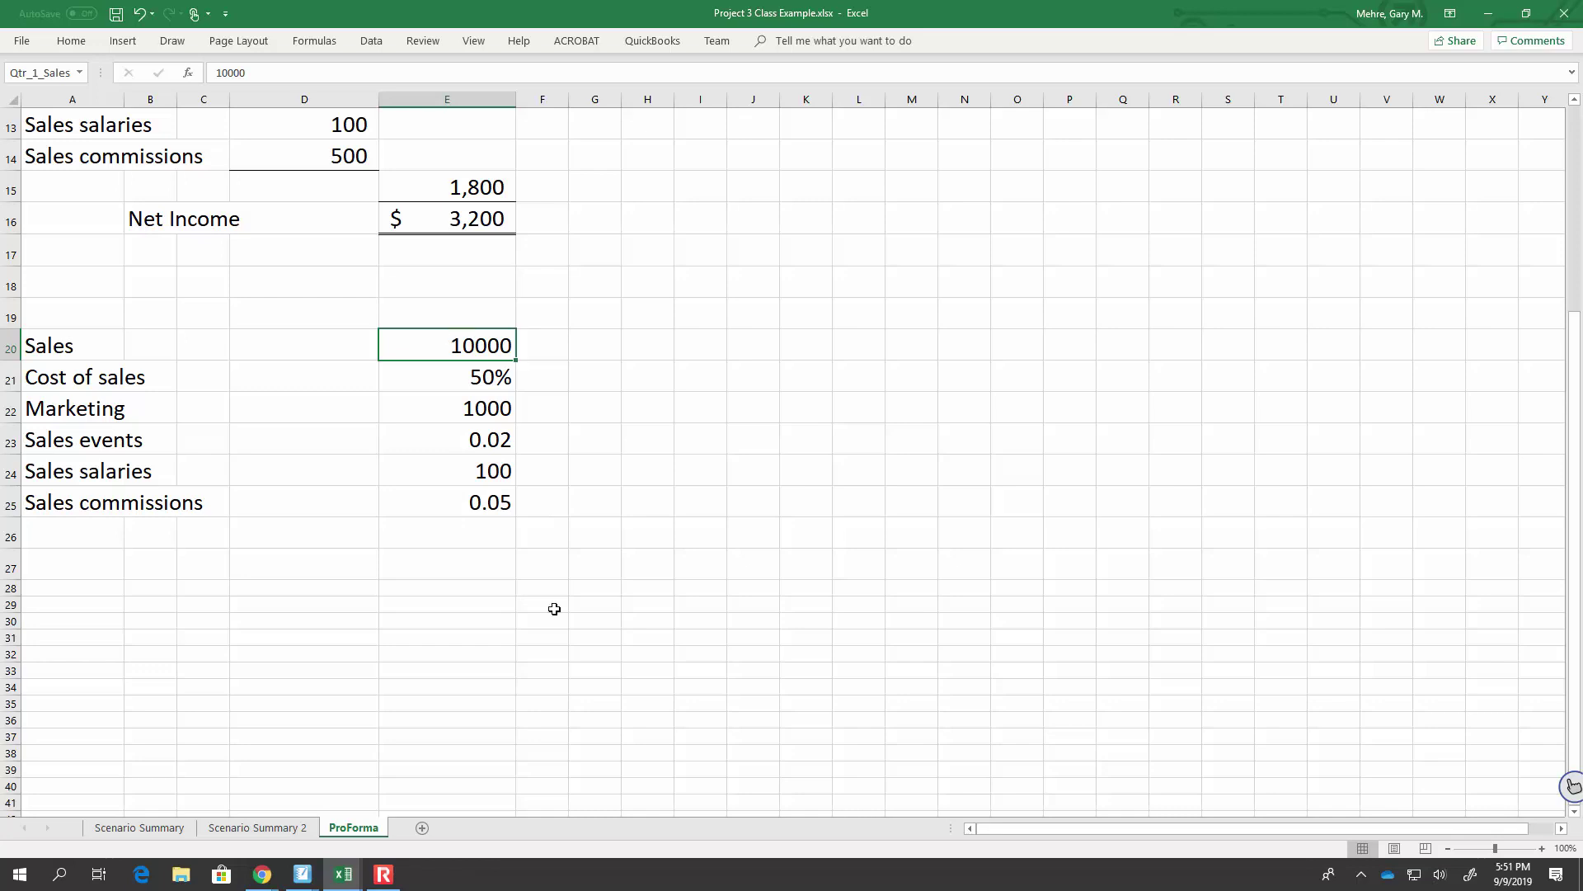
Step: Check the online class chat in Chrome and the scenario tables in the SMART Notebook class notes, returning to the ProForma sheet in Excel
left_click(297, 877)
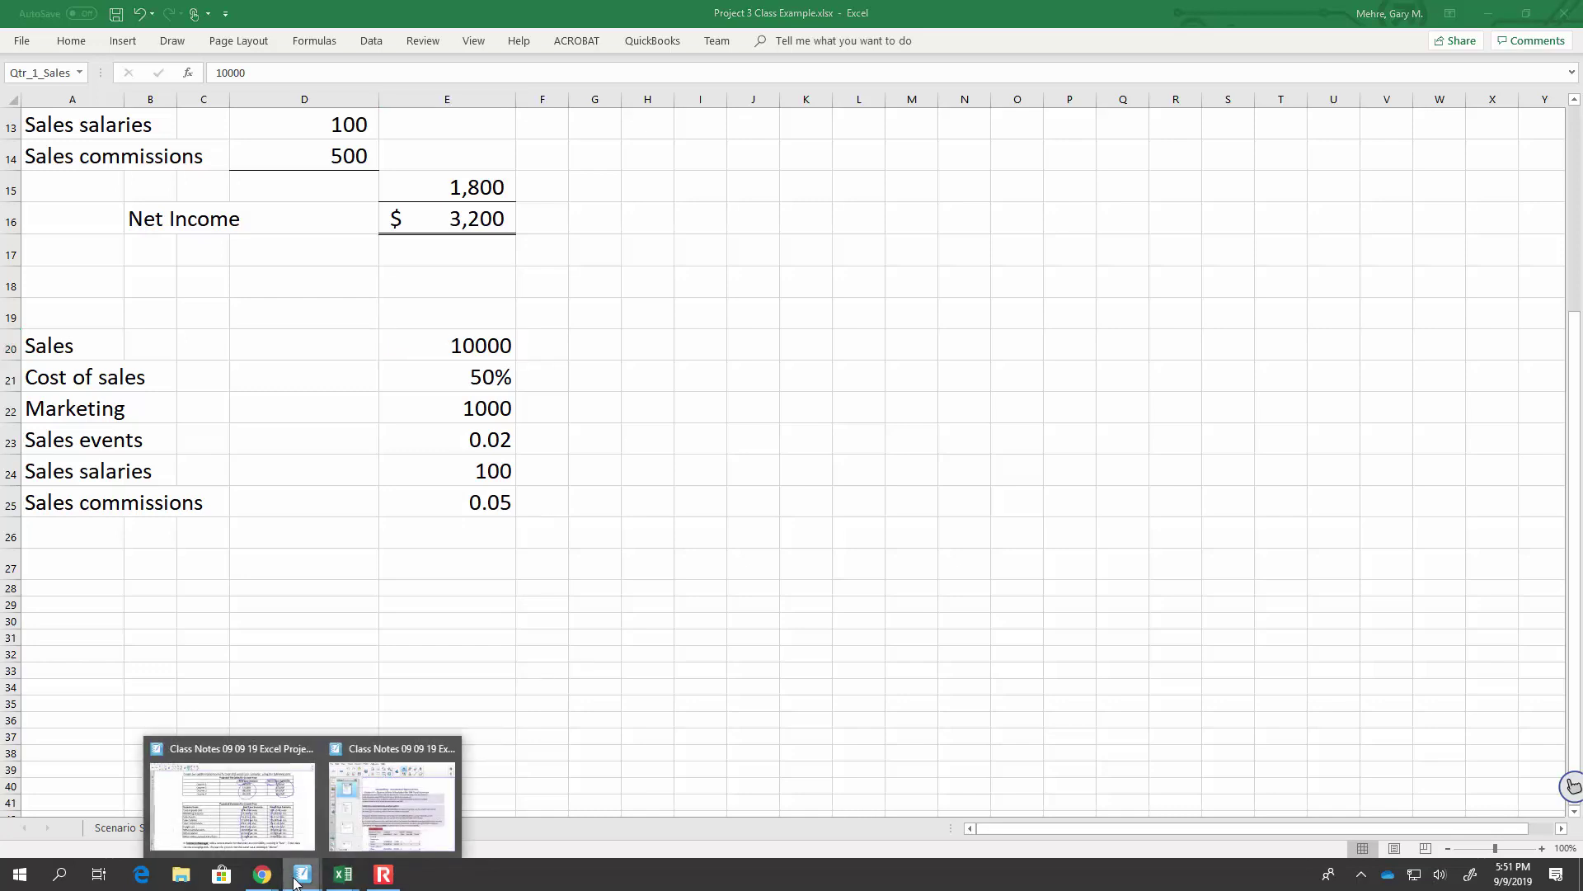
mouse_move(275, 871)
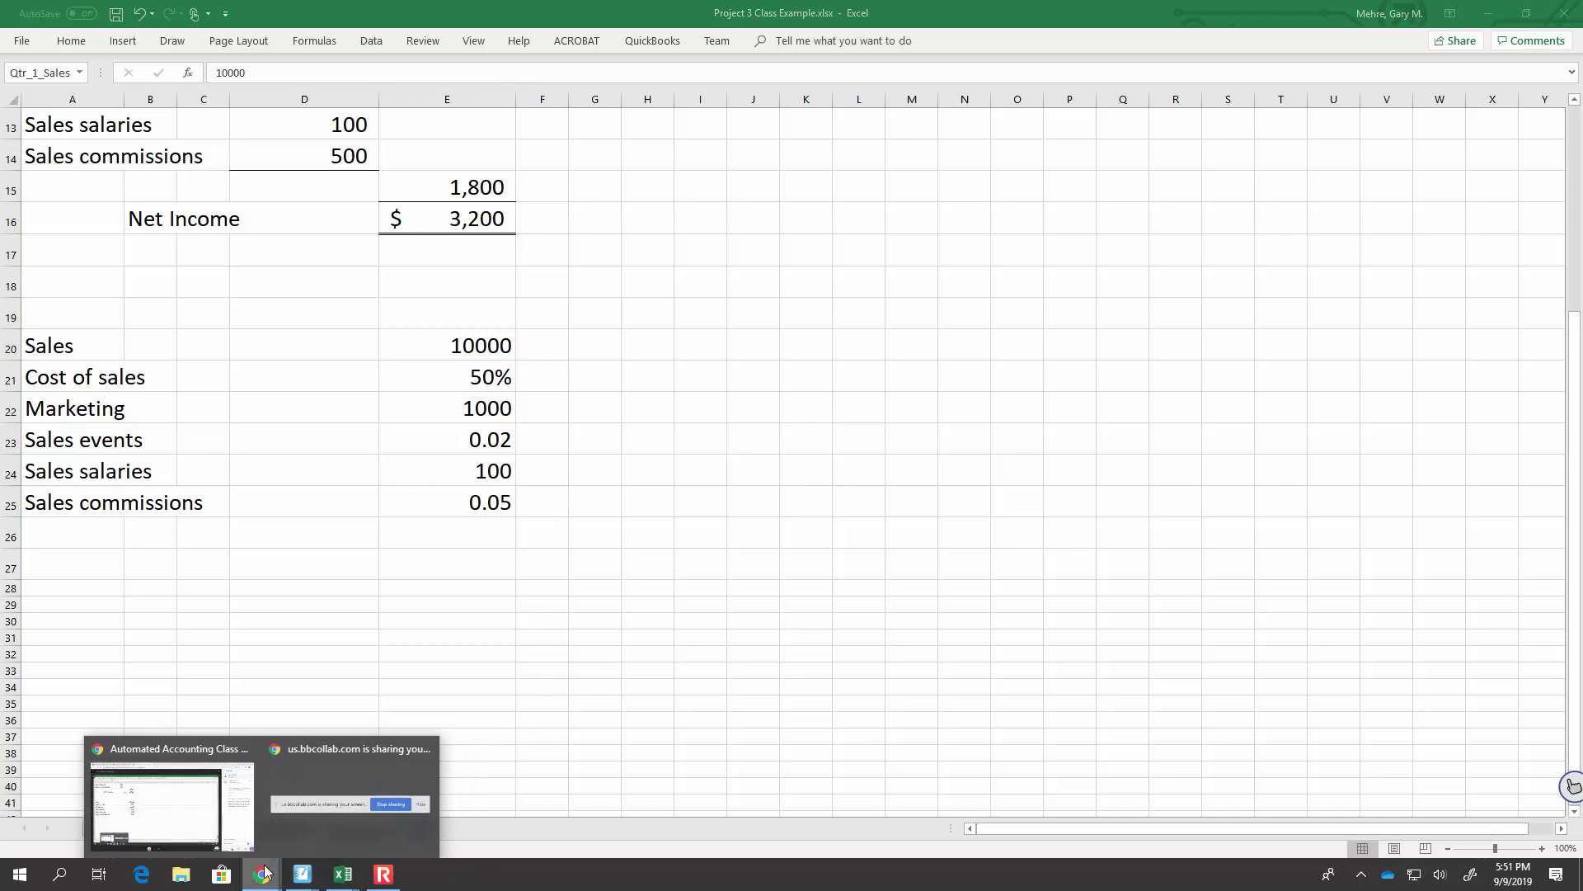
left_click(233, 818)
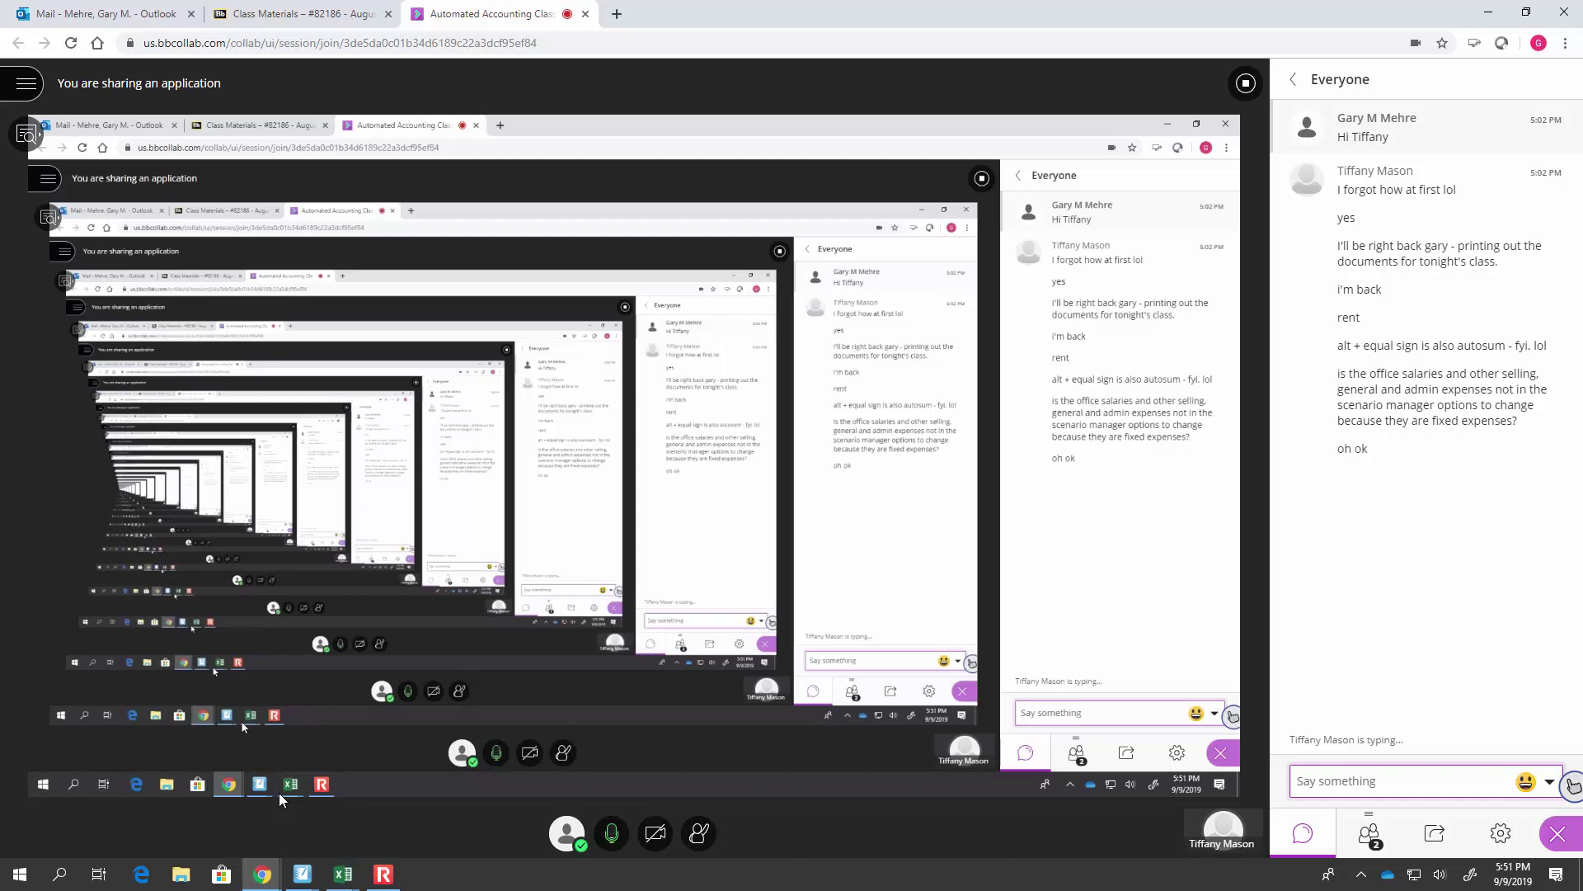
mouse_move(299, 876)
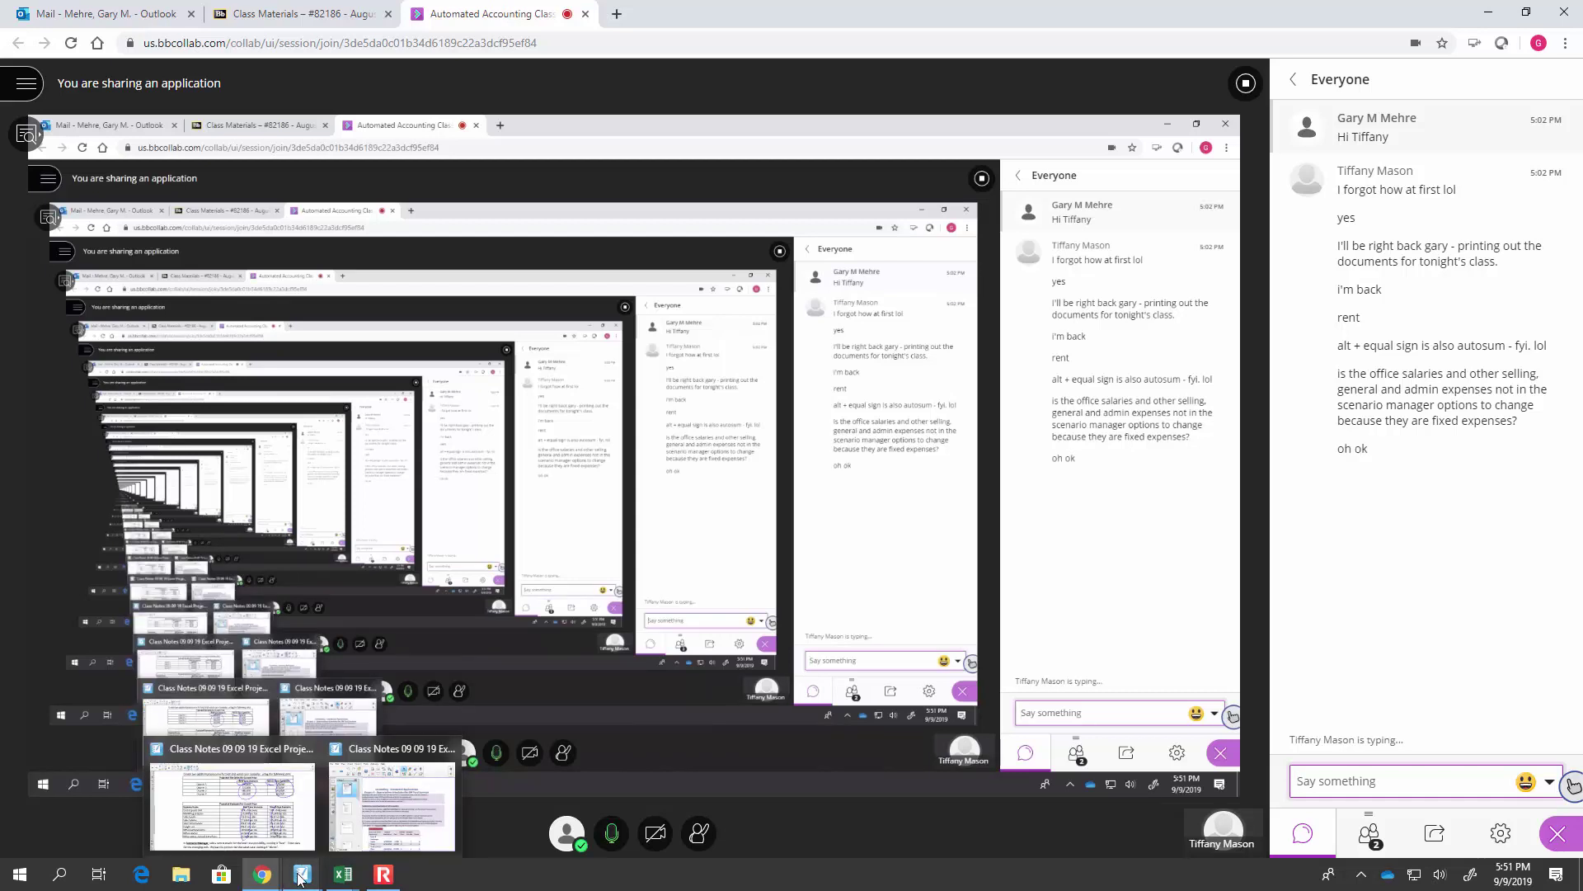
left_click(297, 821)
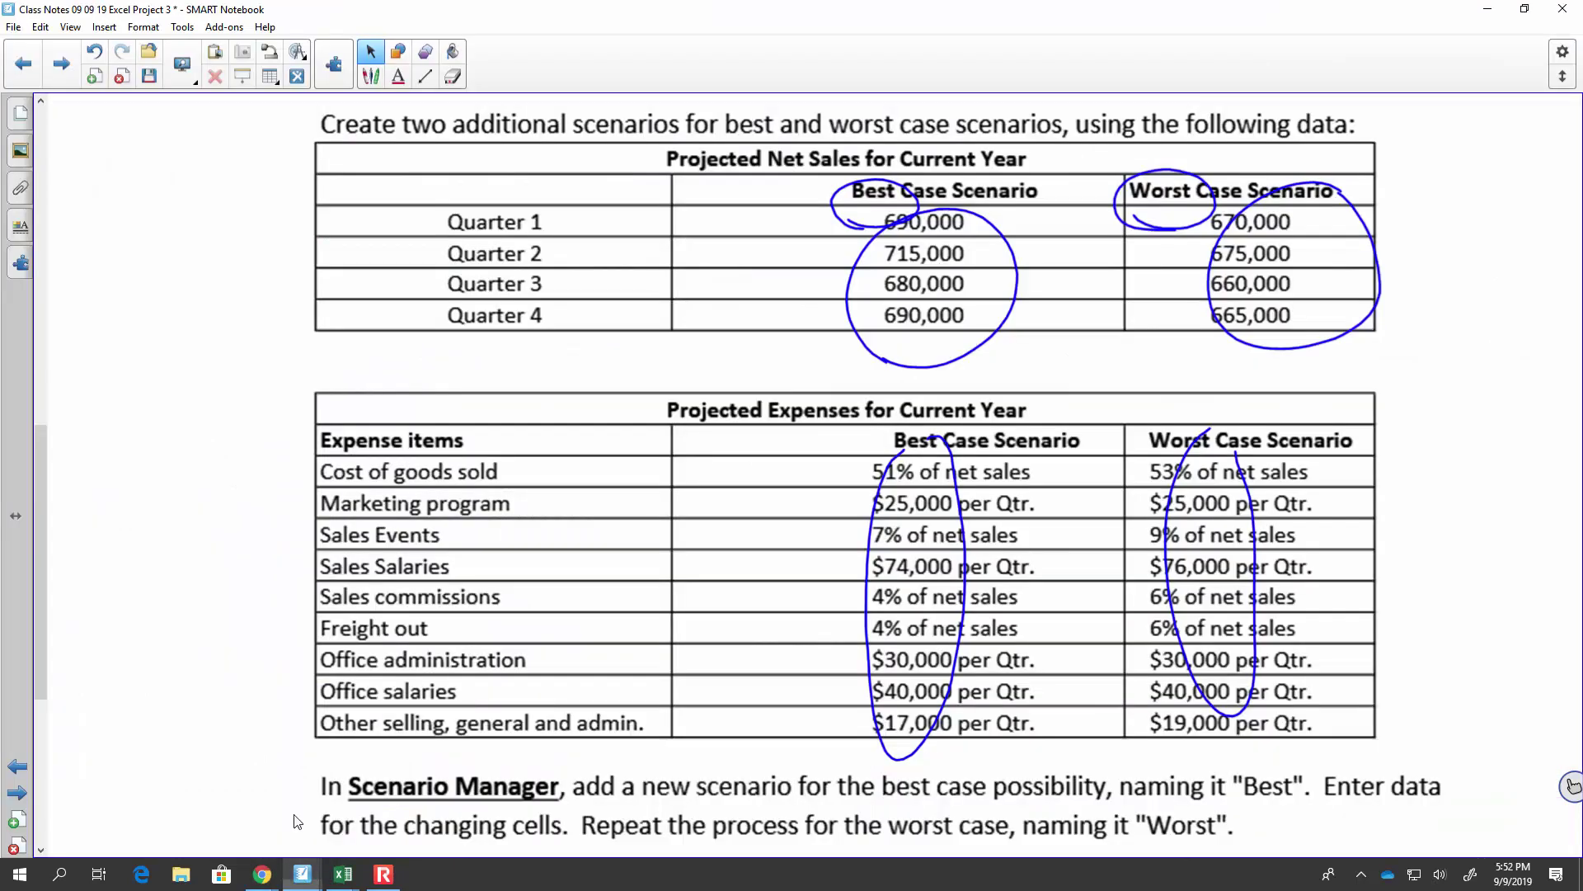
left_click(344, 875)
left_click(380, 832)
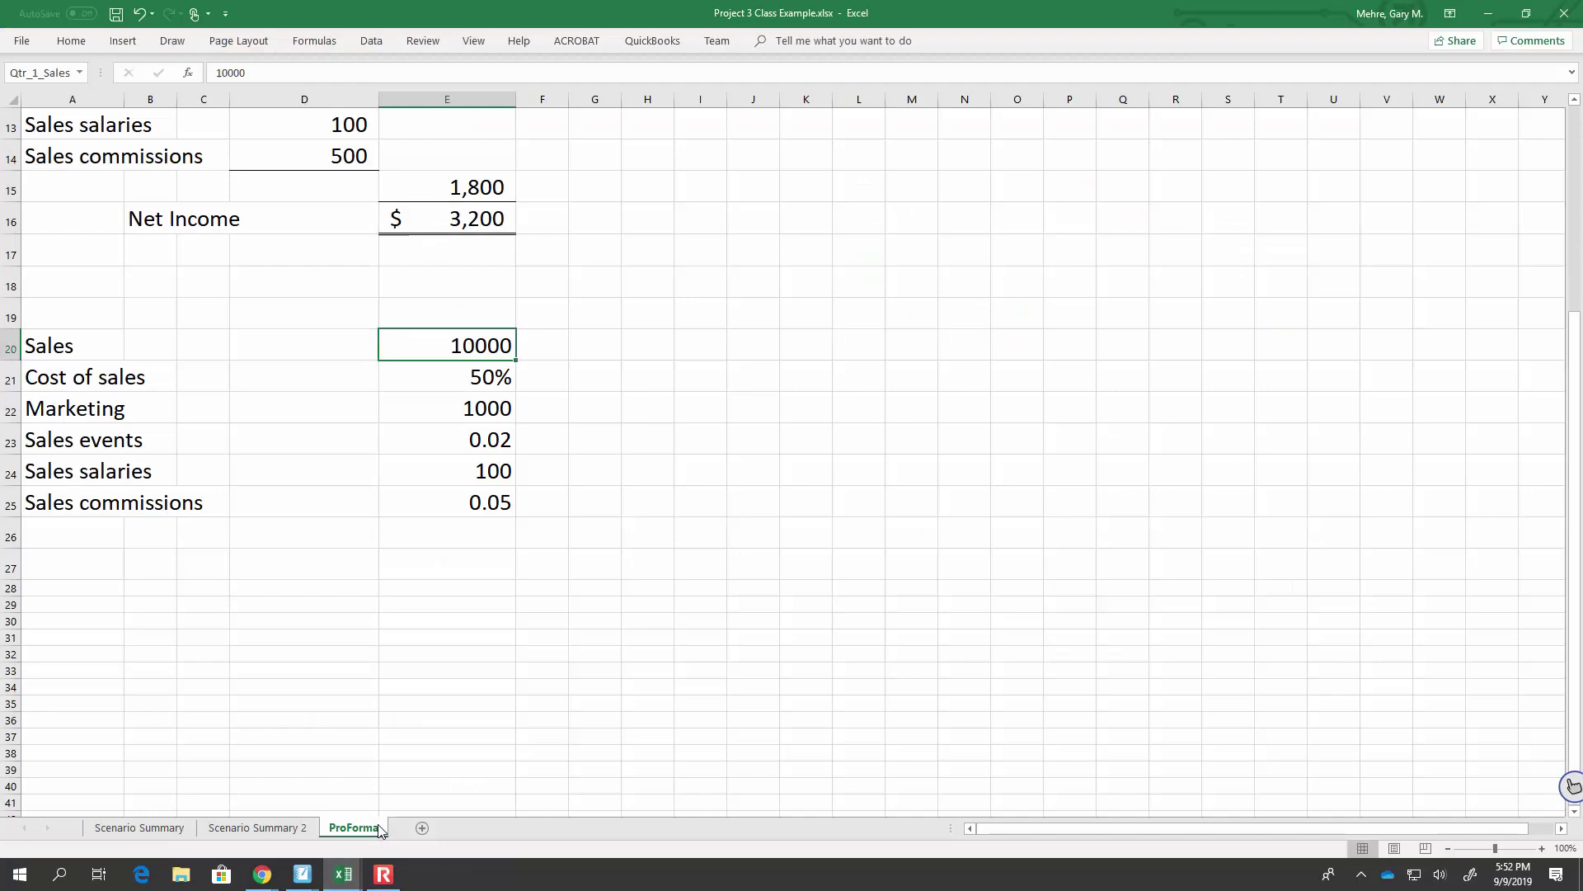
Step: Delete the Current Values column from the report on the Scenario Summary 2 sheet
left_click(288, 827)
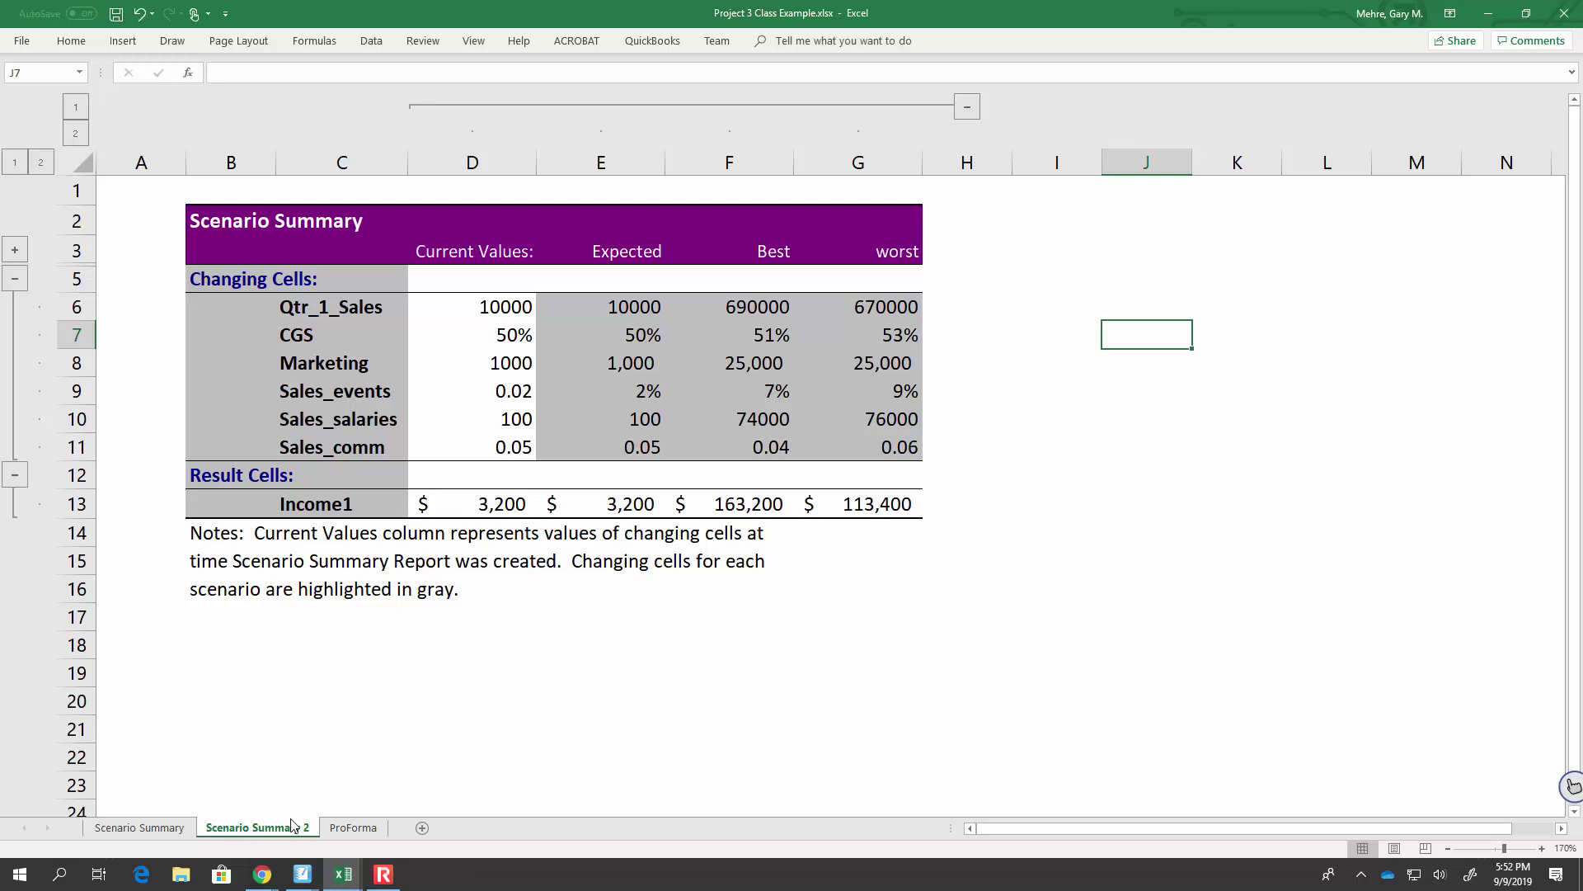
left_click(492, 158)
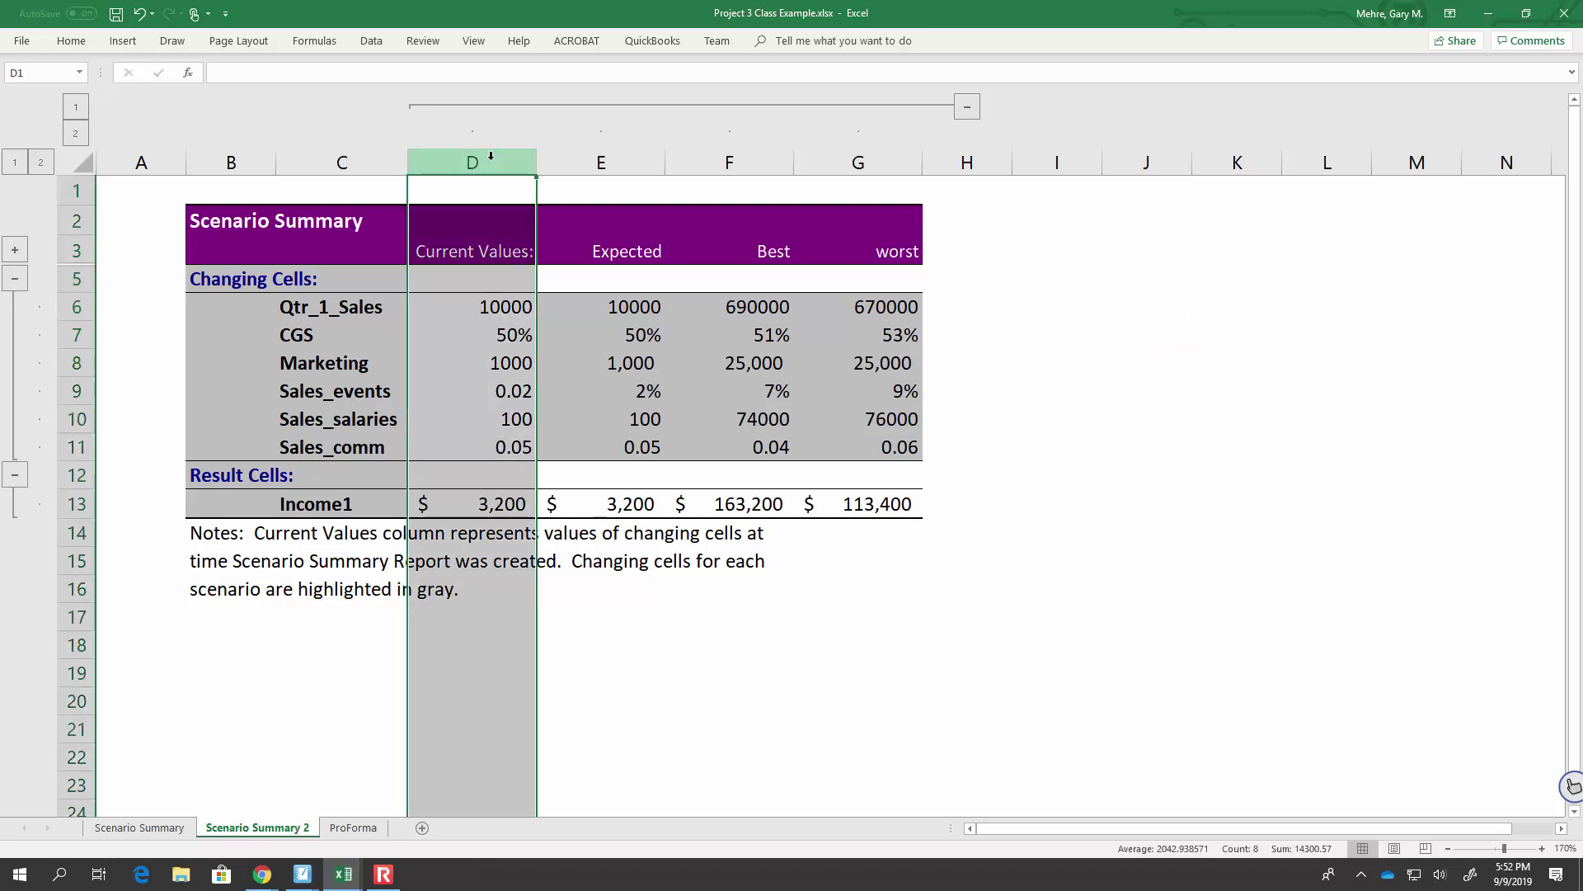
right_click(492, 159)
left_click(541, 296)
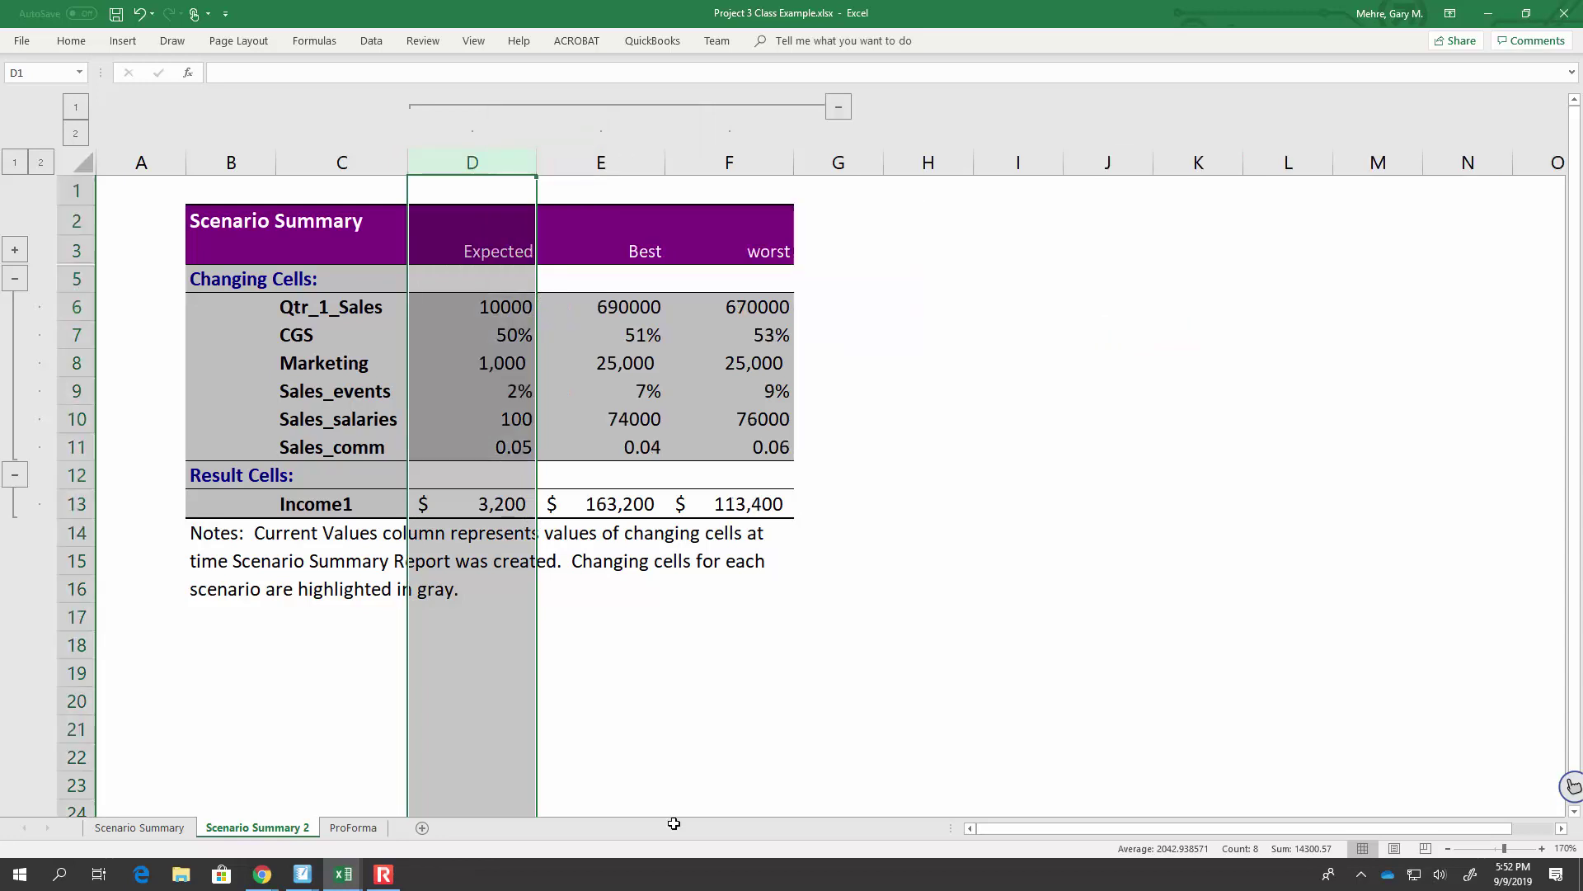
left_click(685, 671)
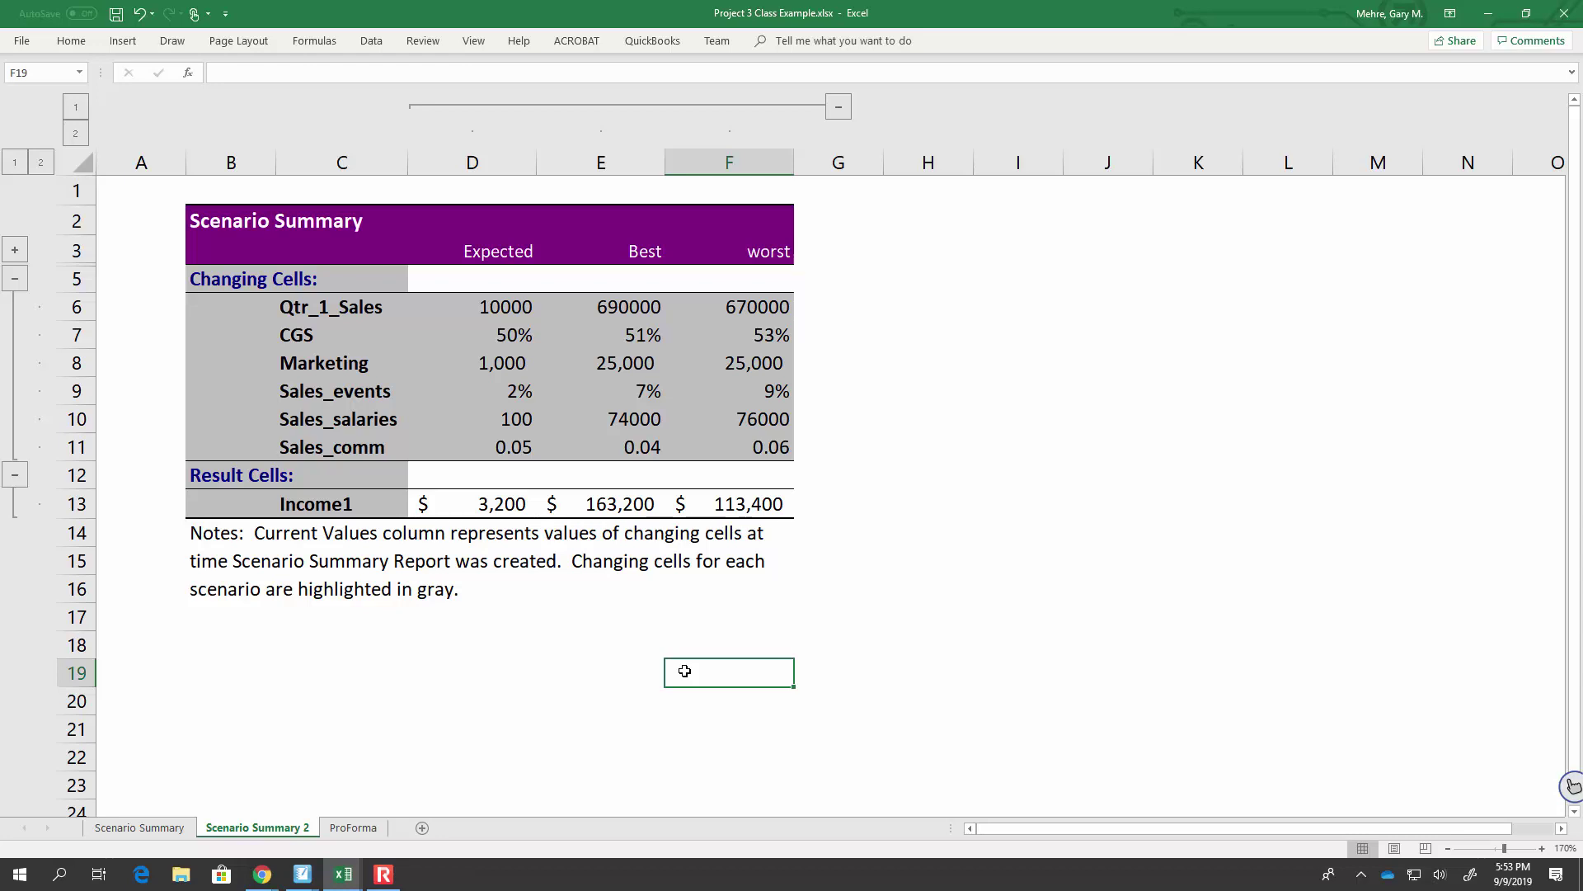
Step: Delete the three lines of notes below the scenario report in B14:B16
left_click(203, 538)
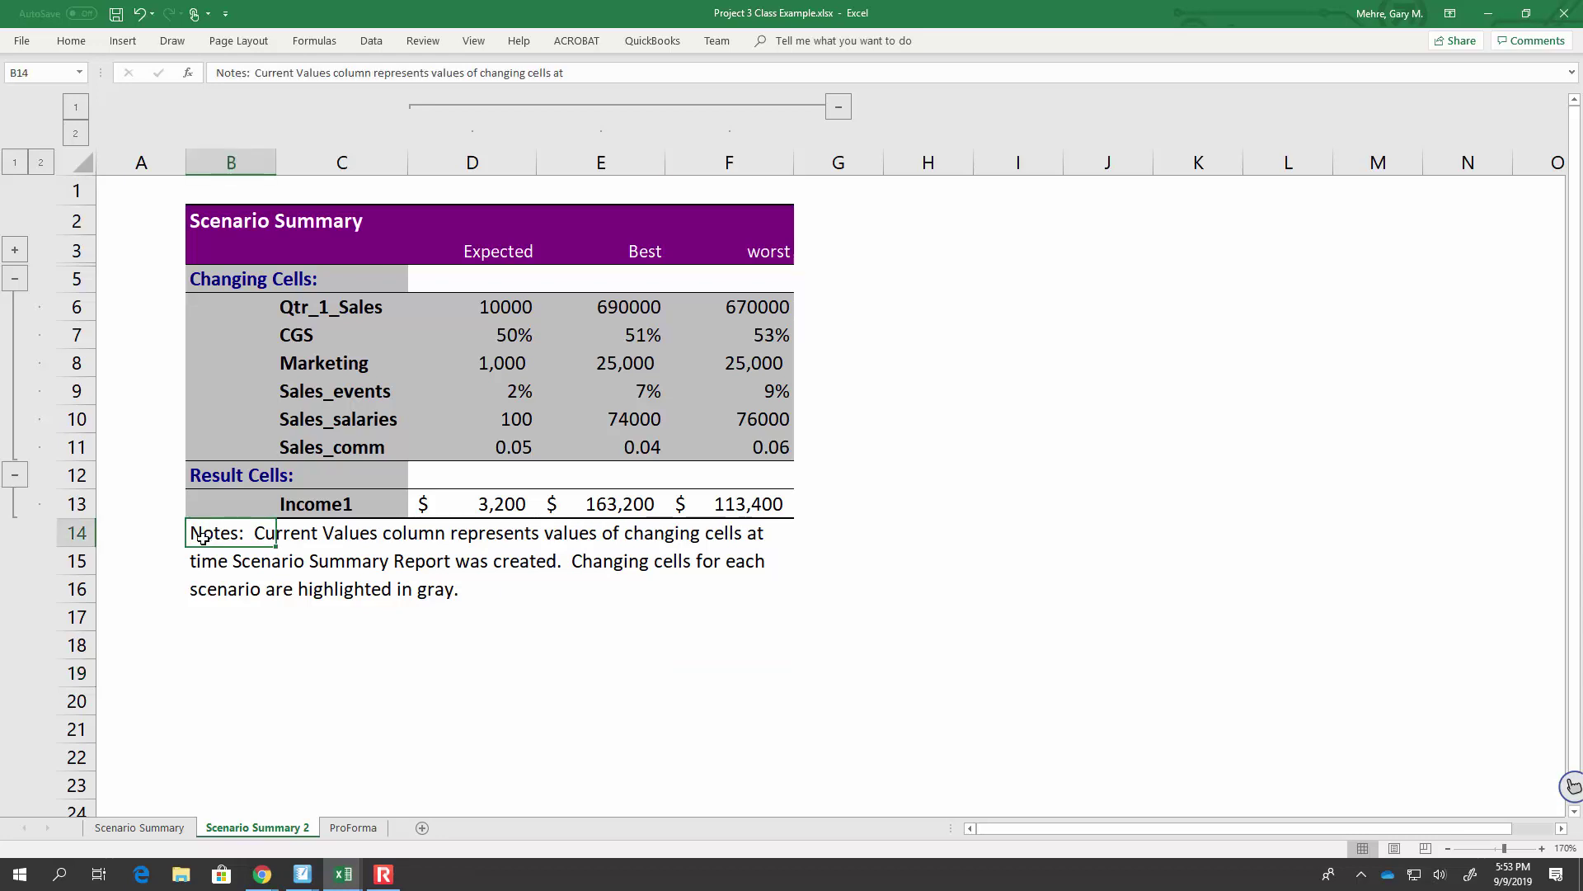
key("Delete")
left_click(202, 559)
key("Delete")
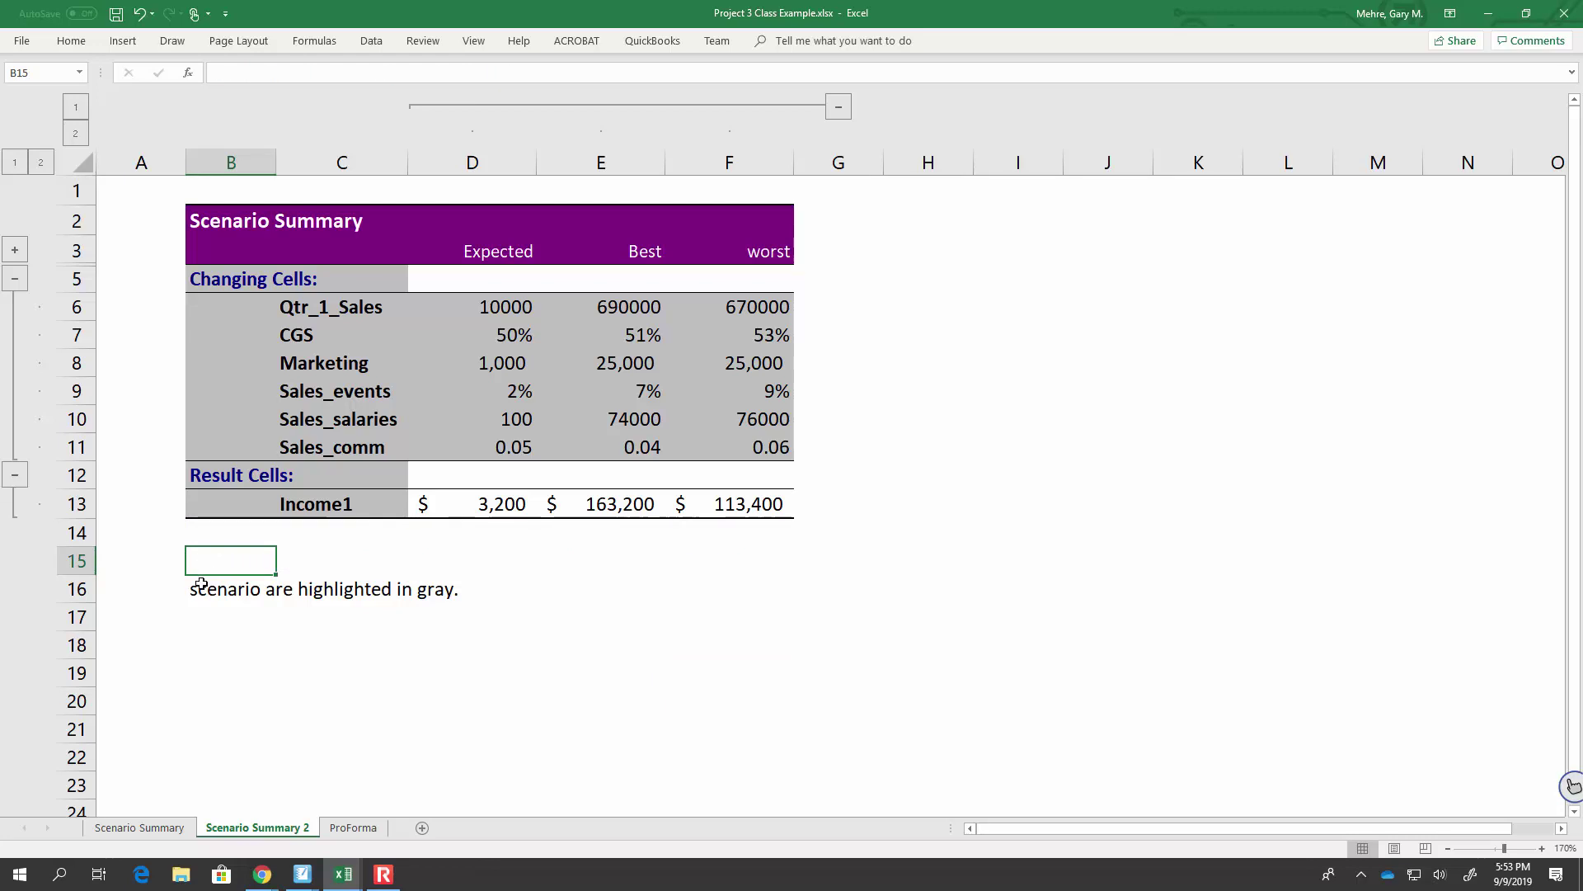
left_click(201, 582)
key("Delete")
left_click(235, 636)
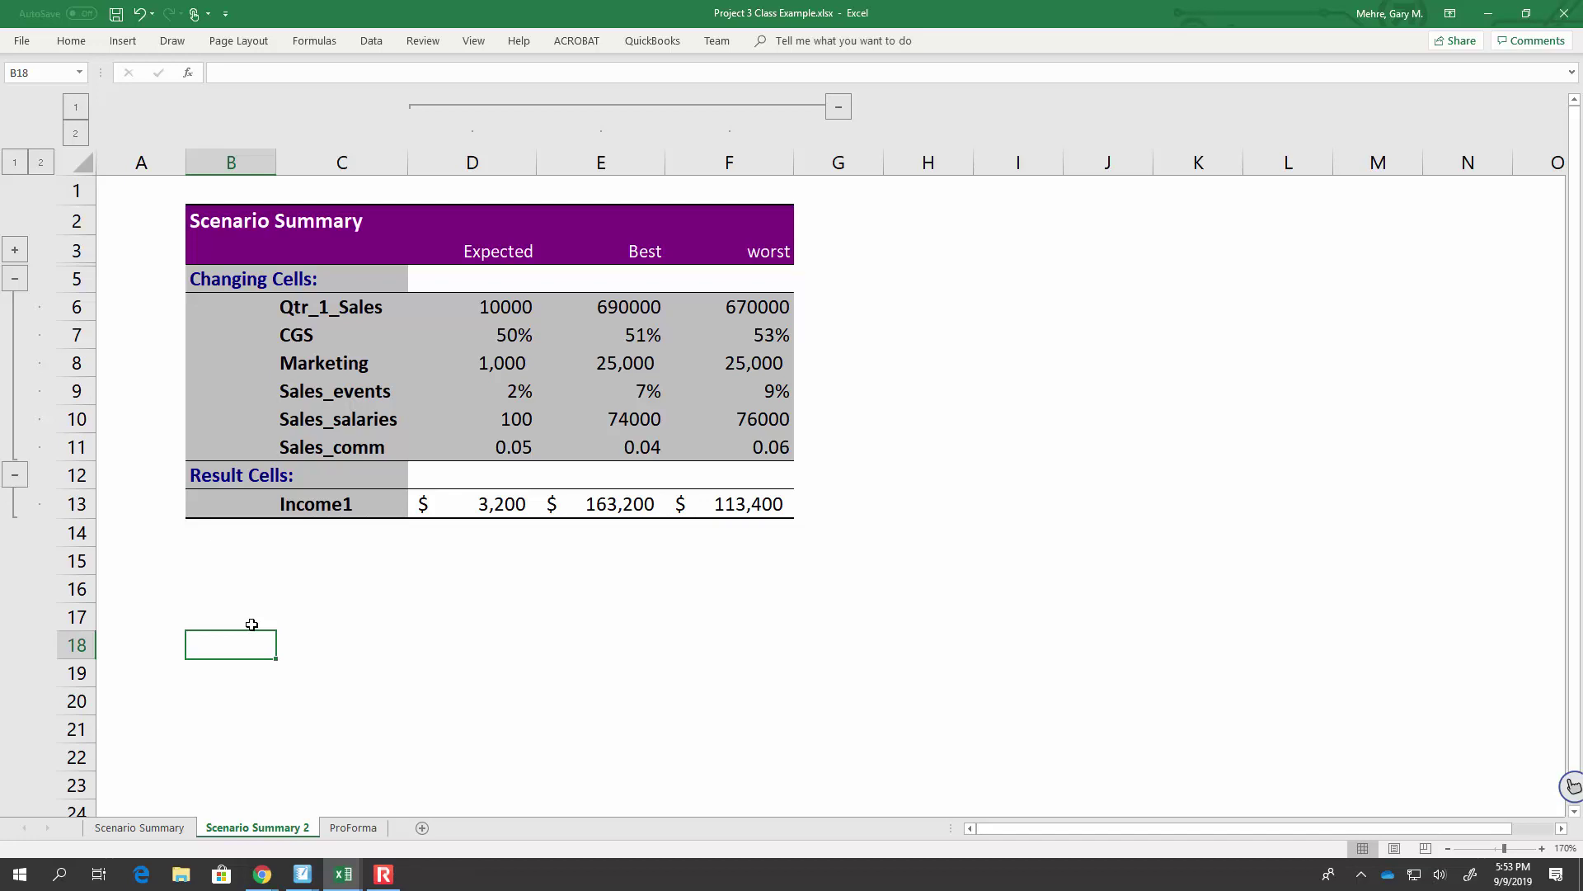
Step: Replace the report title in B2 with "Cindy's Fishing Tackle"
left_click(203, 224)
left_click_drag(202, 225, 765, 209)
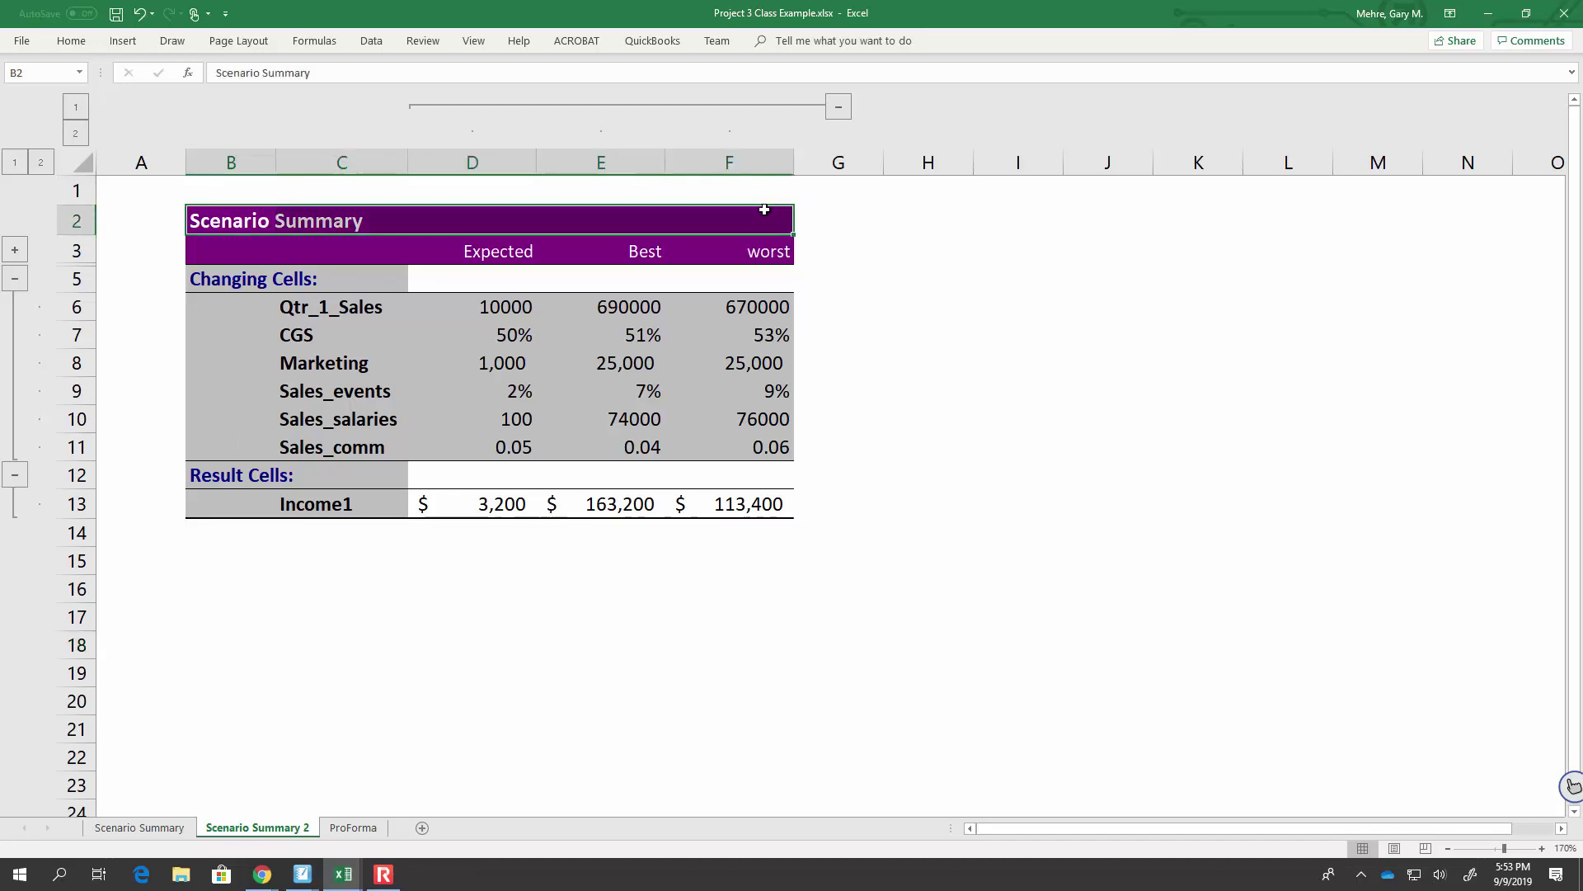
type("Cindy")
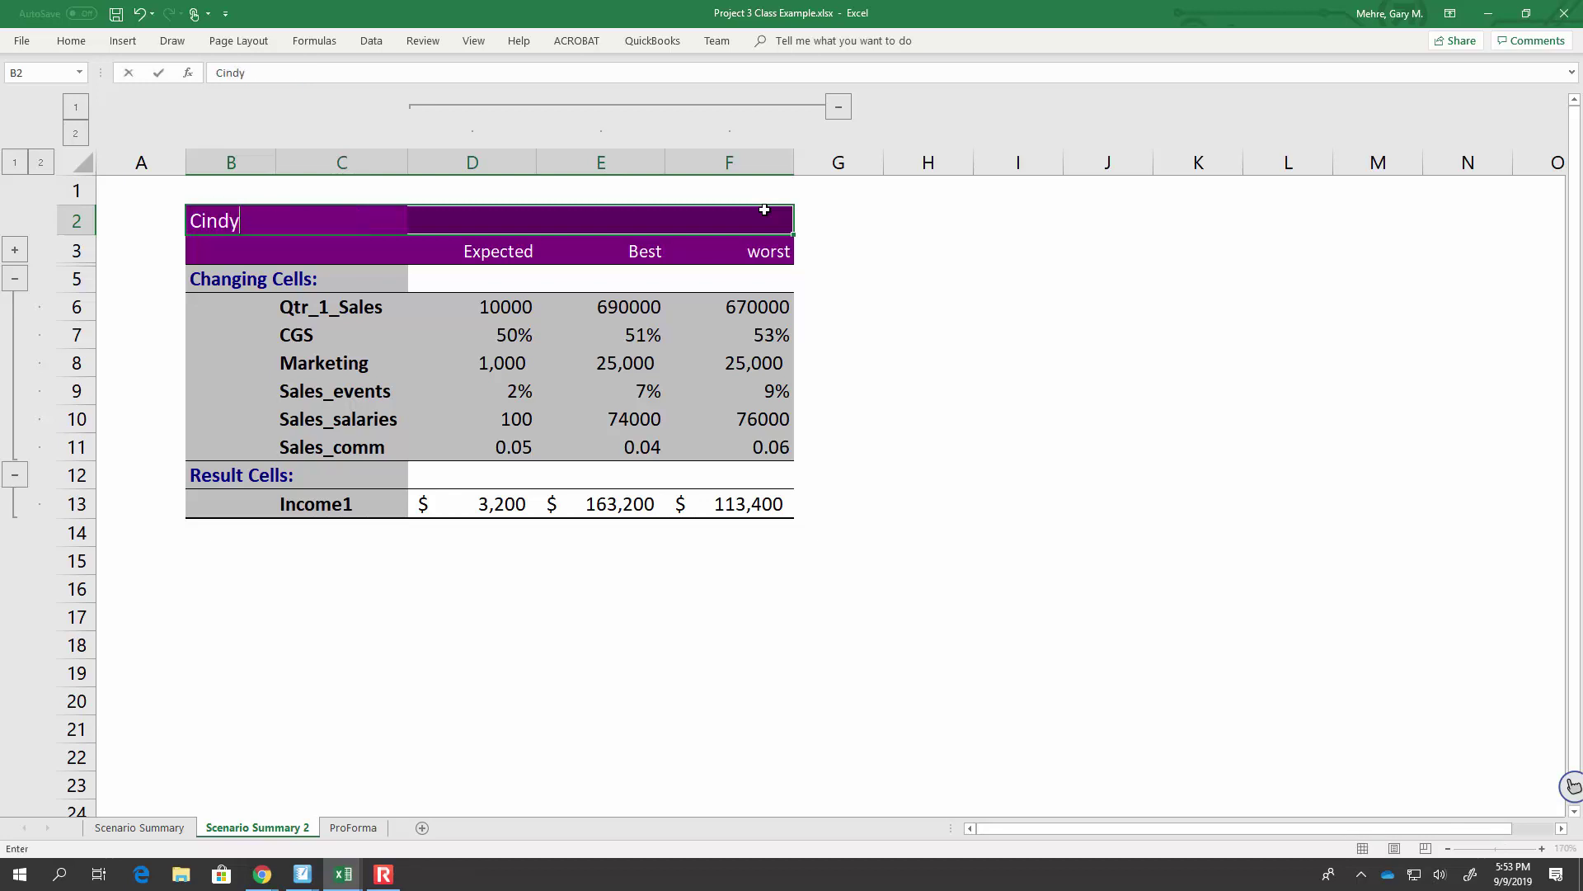
key("Tab")
type("'")
key("BackSpace")
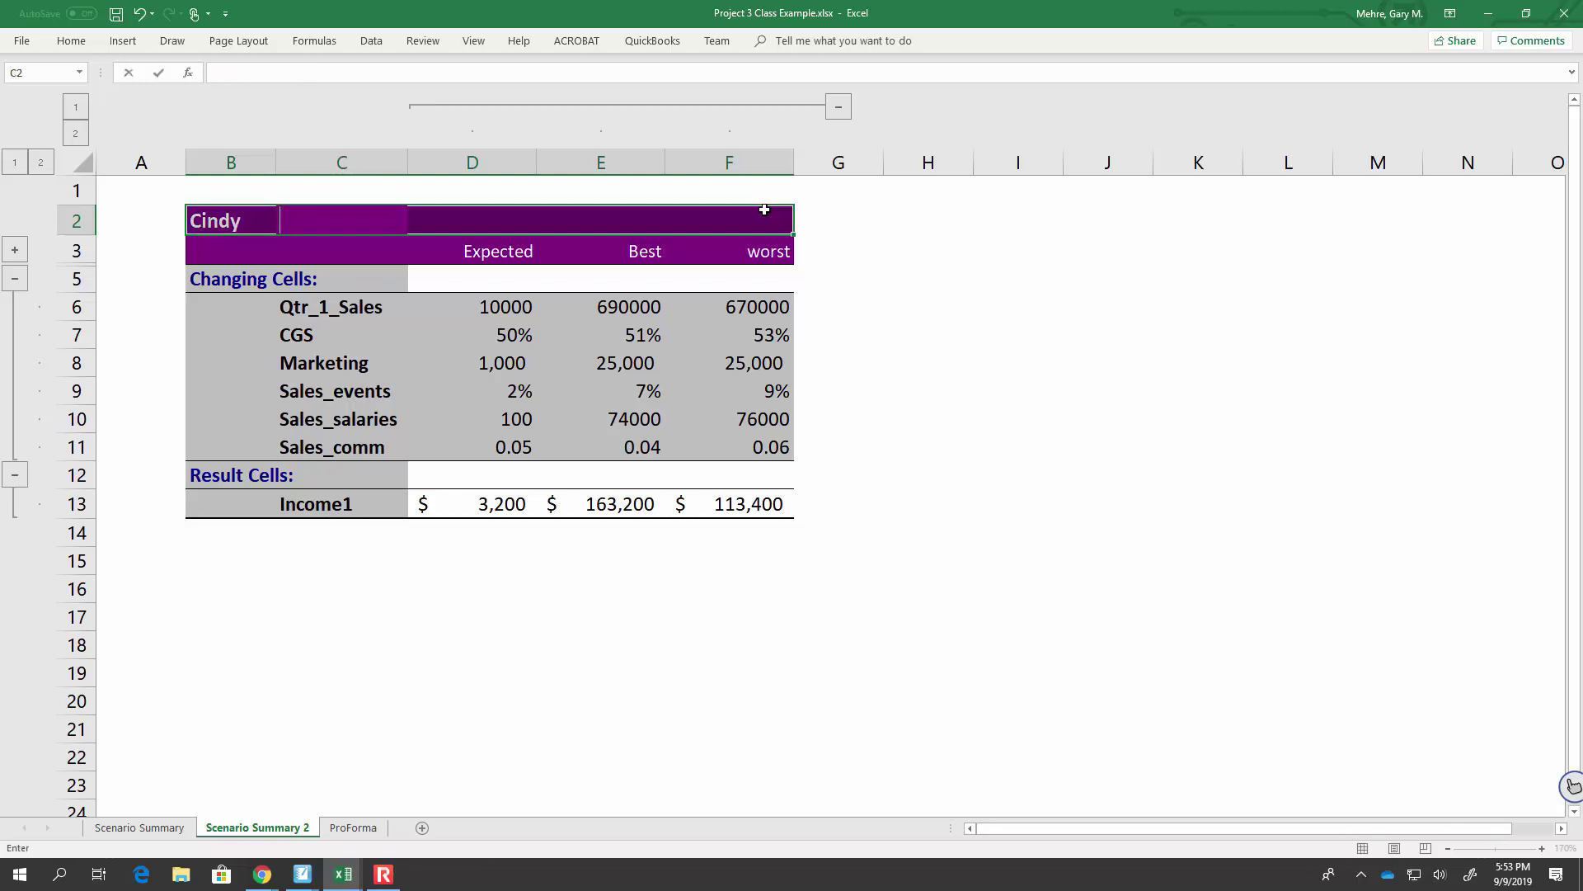
left_click(240, 223)
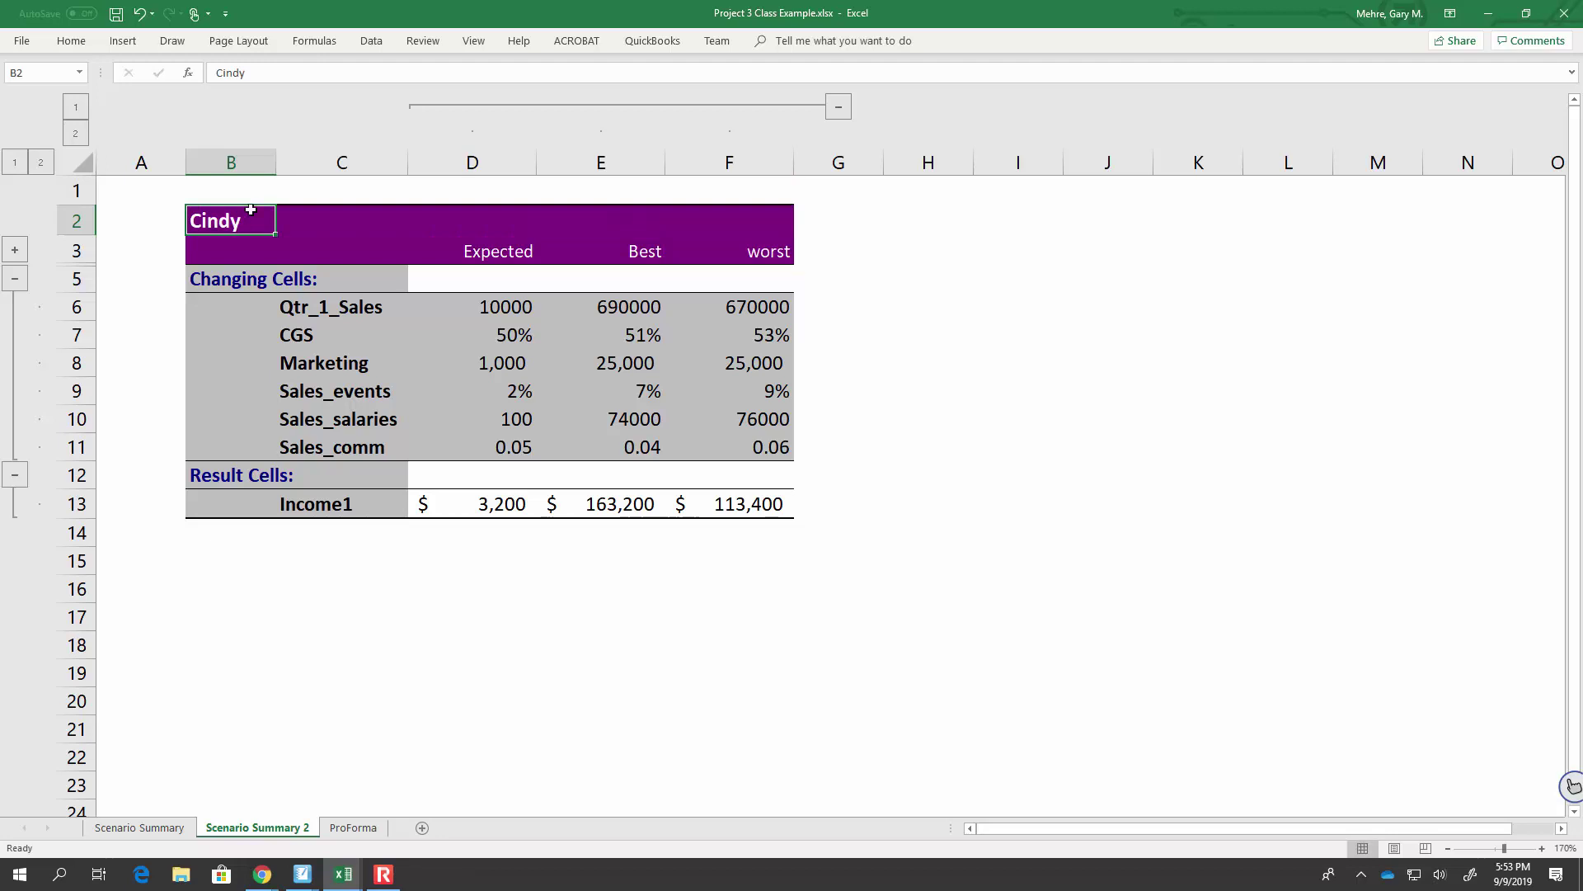
left_click(270, 74)
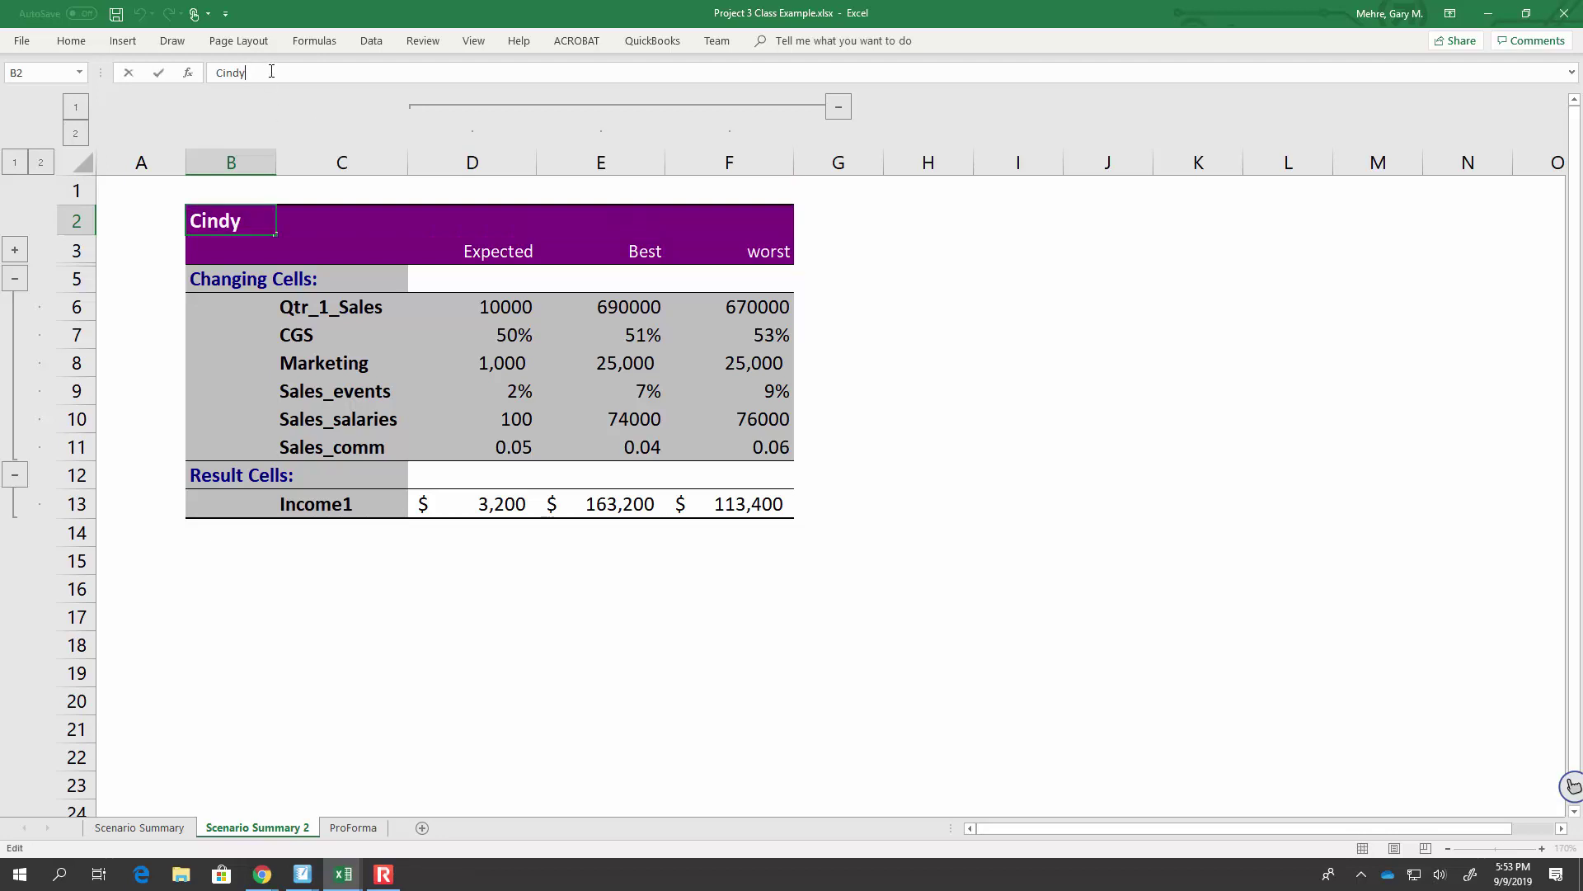
type("'s Fishing Tackel")
key("BackSpace")
key("BackSpace")
type("le")
key("Return")
Step: Merge and center the report title across B2:F2
left_click_drag(216, 227, 701, 215)
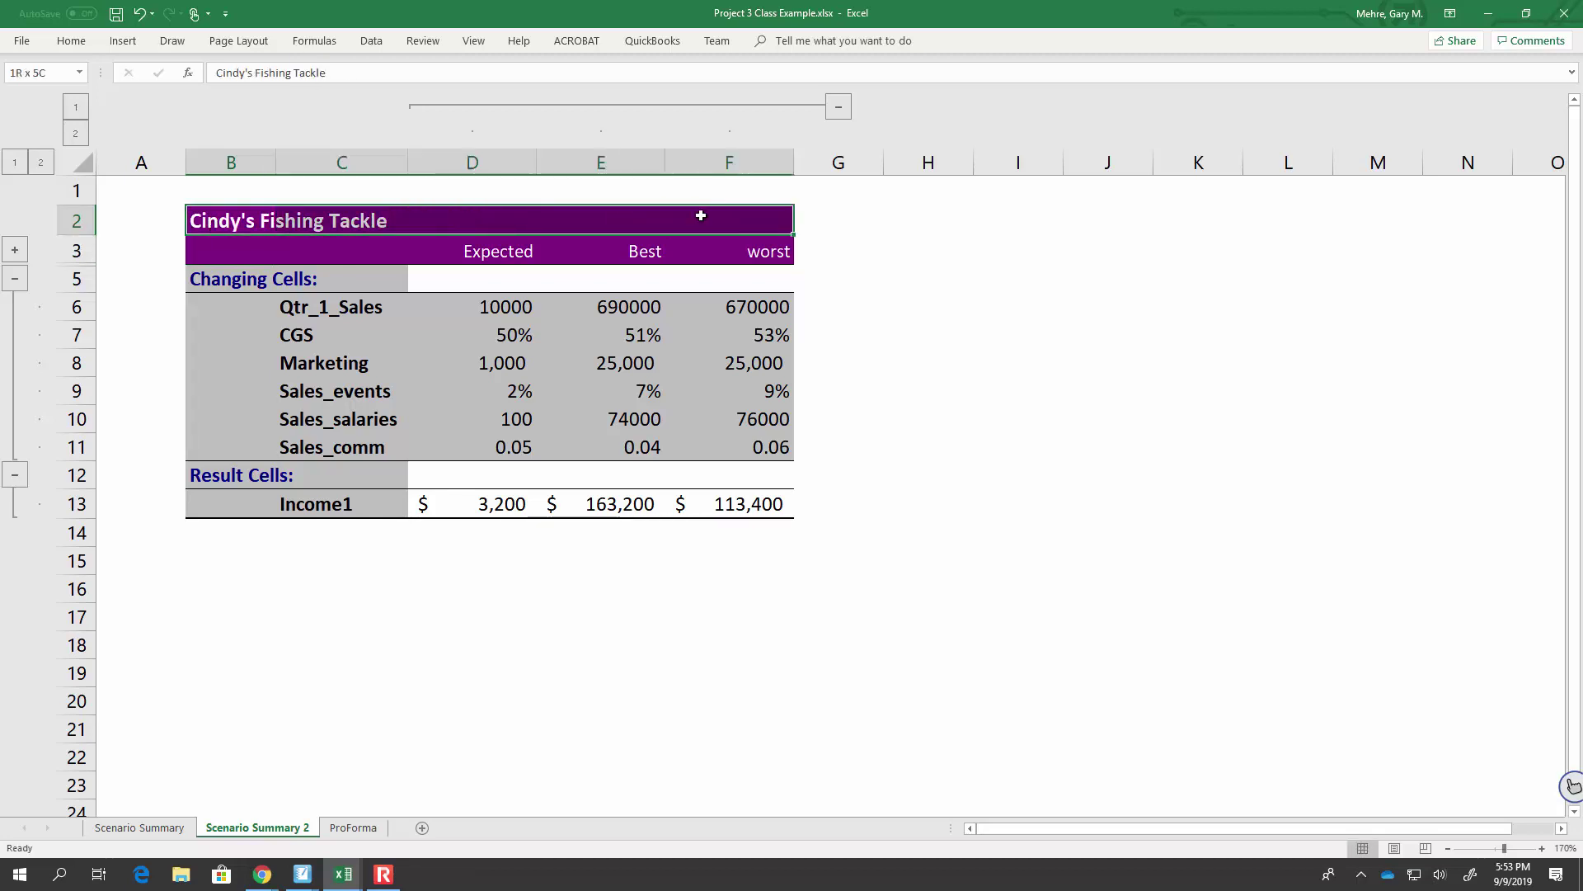
left_click(69, 41)
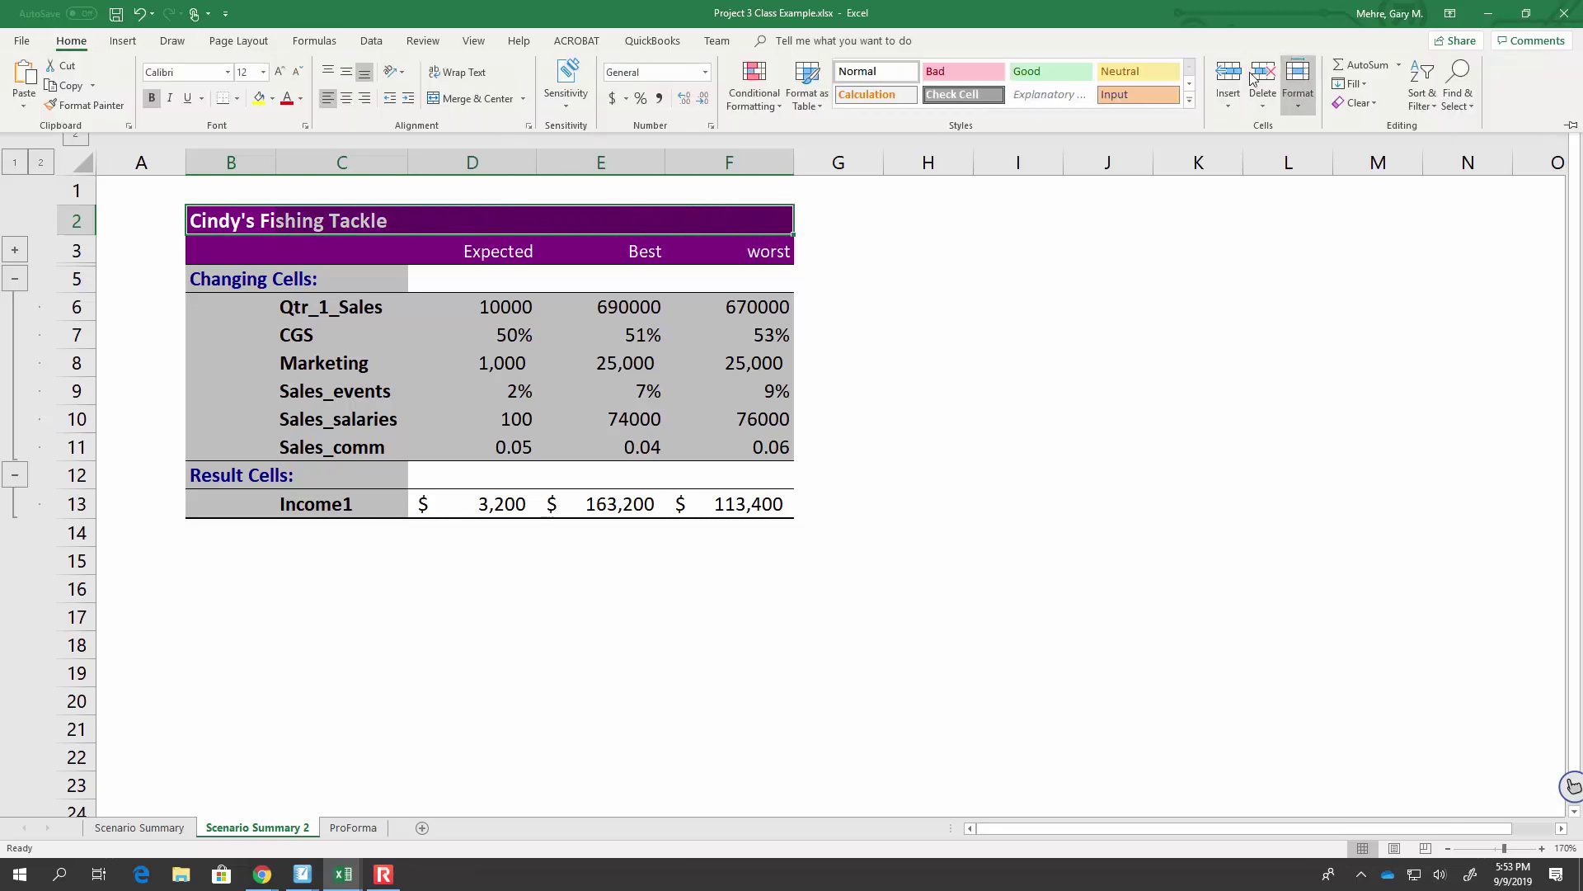
left_click(459, 98)
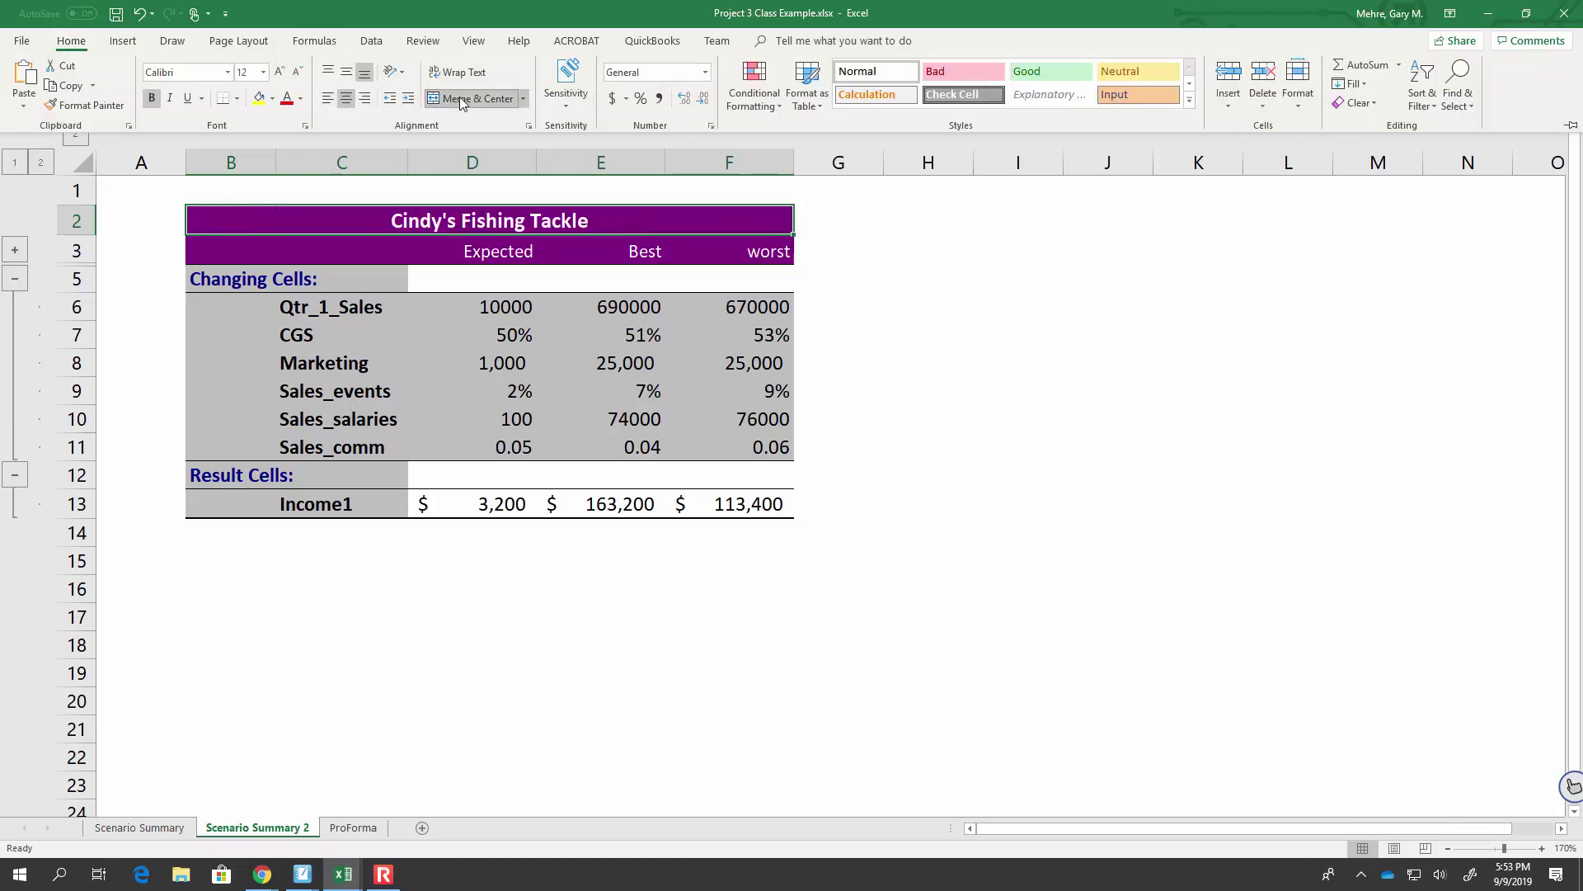
Step: Insert an entire blank row above the report title in row 2
left_click(245, 187)
right_click(233, 223)
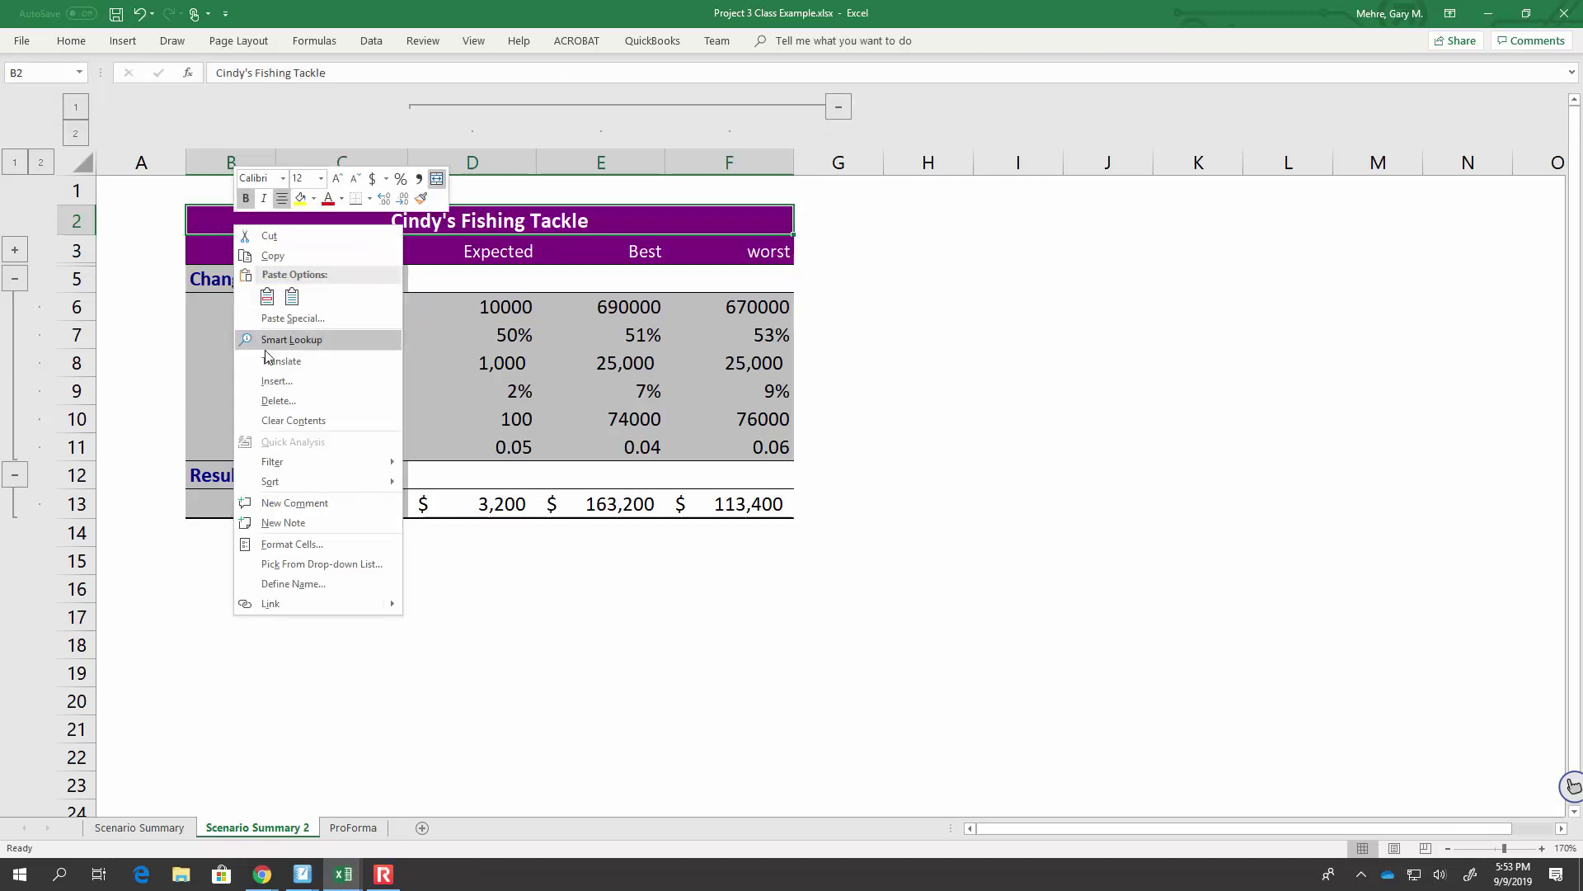
left_click(277, 381)
left_click(261, 397)
left_click(263, 382)
left_click(249, 424)
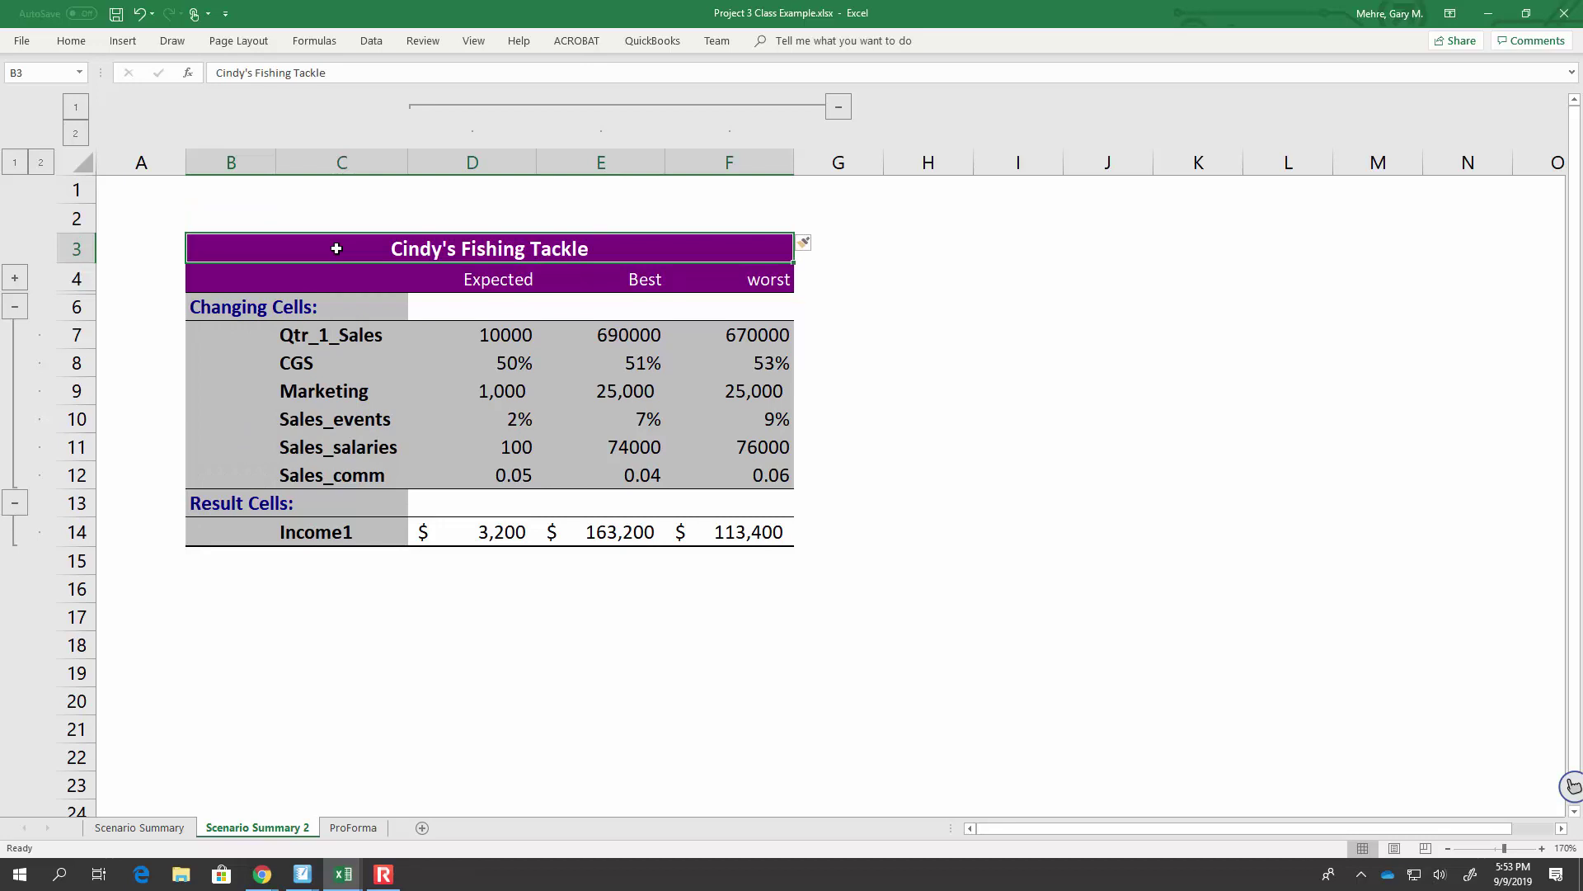
Step: Move the merged "Cindy's Fishing Tackle" title from row 3 up to B2
left_click(291, 218)
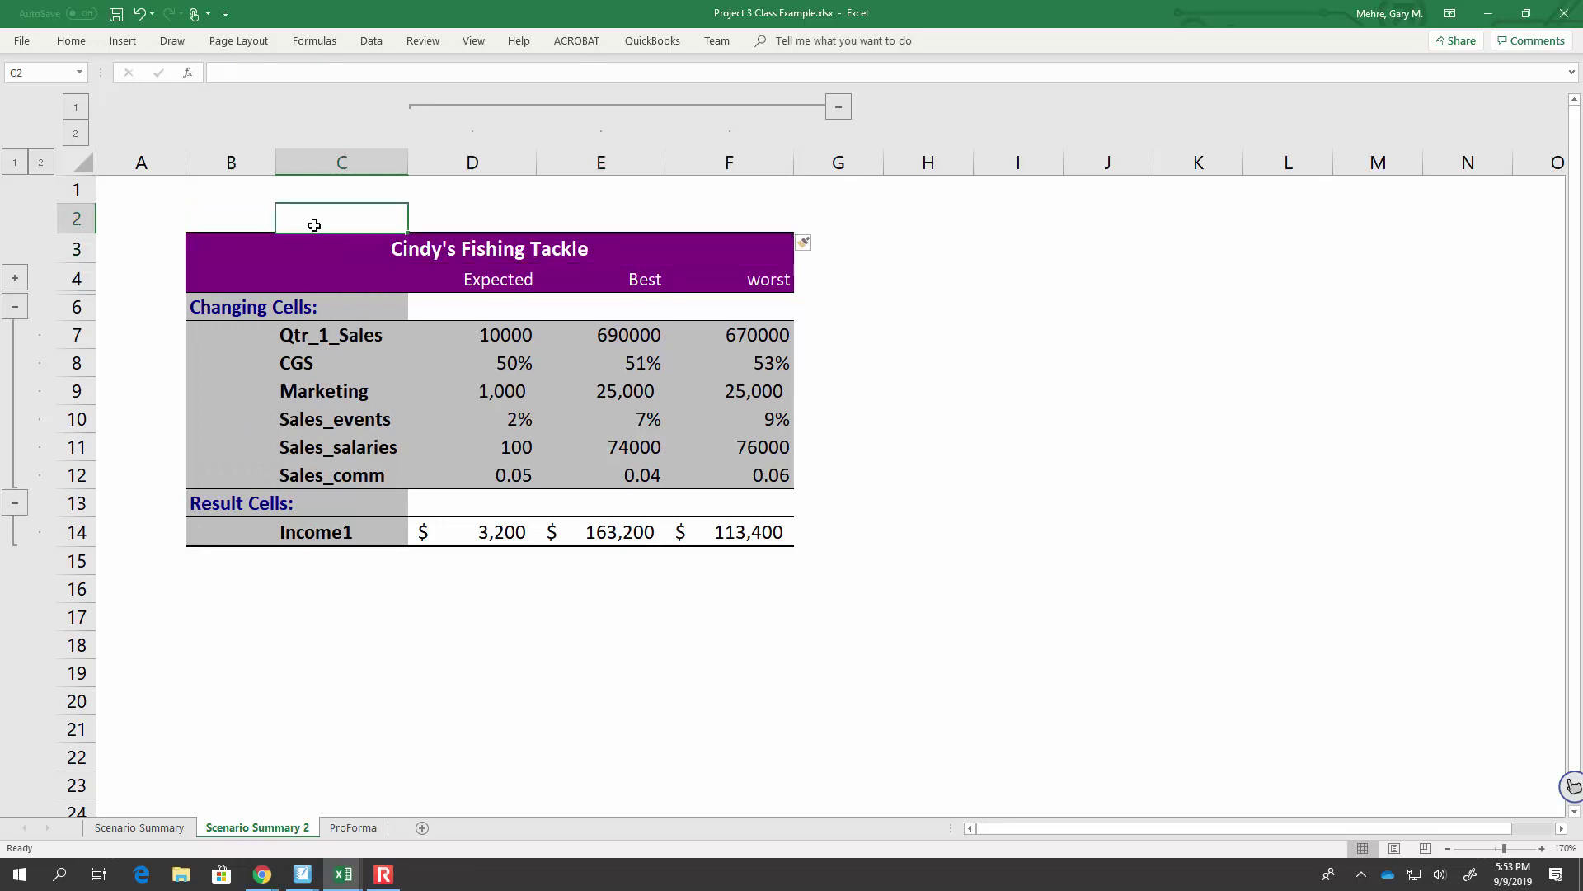
left_click(346, 257)
right_click(305, 246)
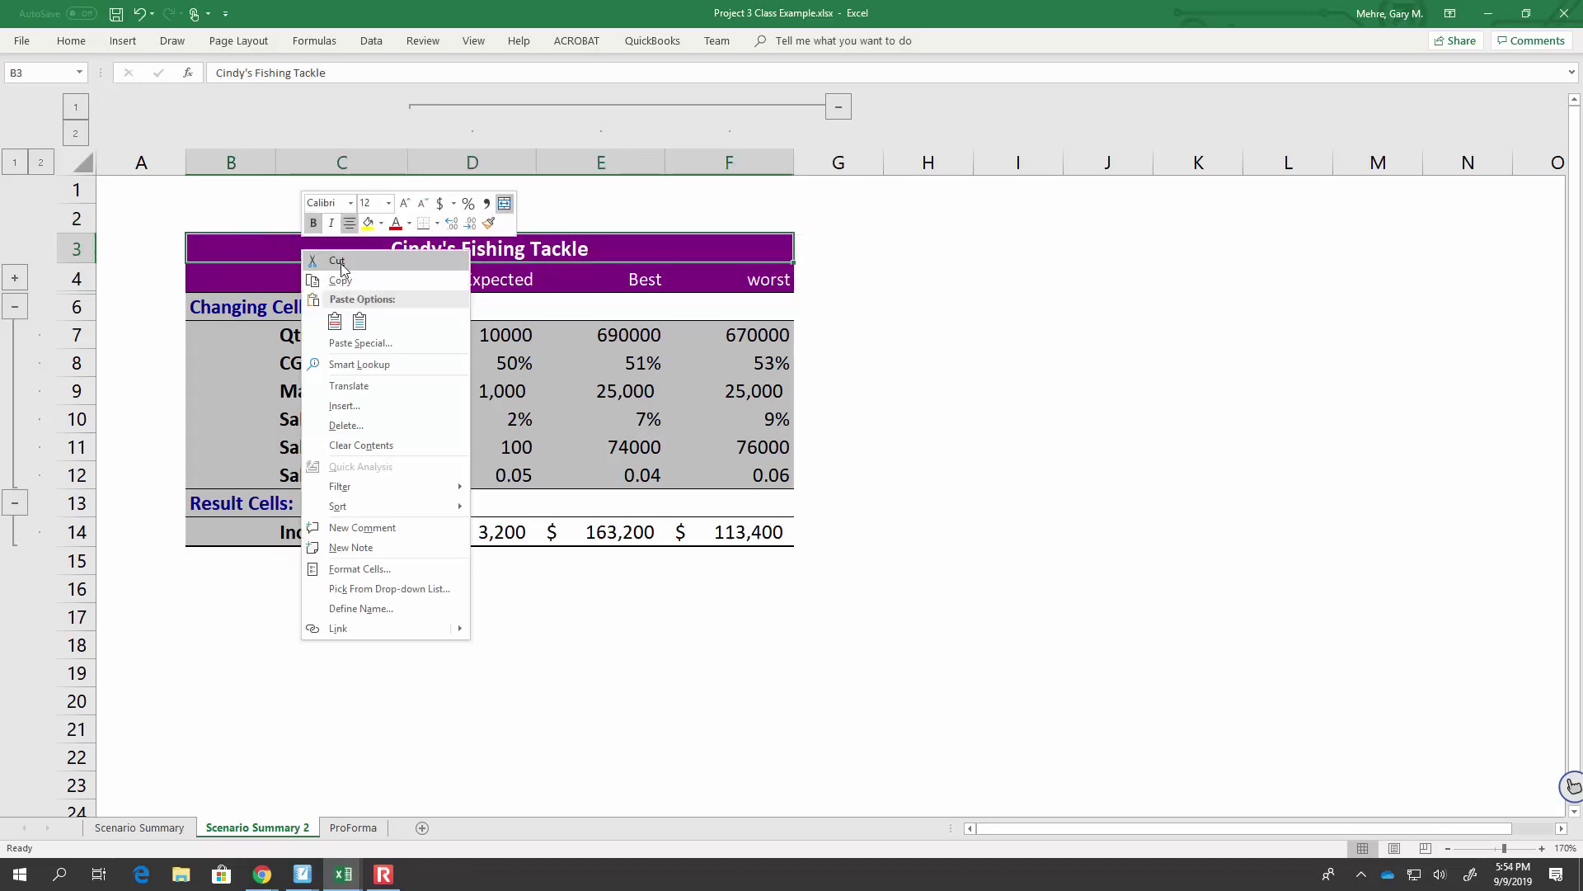
left_click(337, 260)
left_click(304, 219)
right_click(307, 217)
left_click(223, 216)
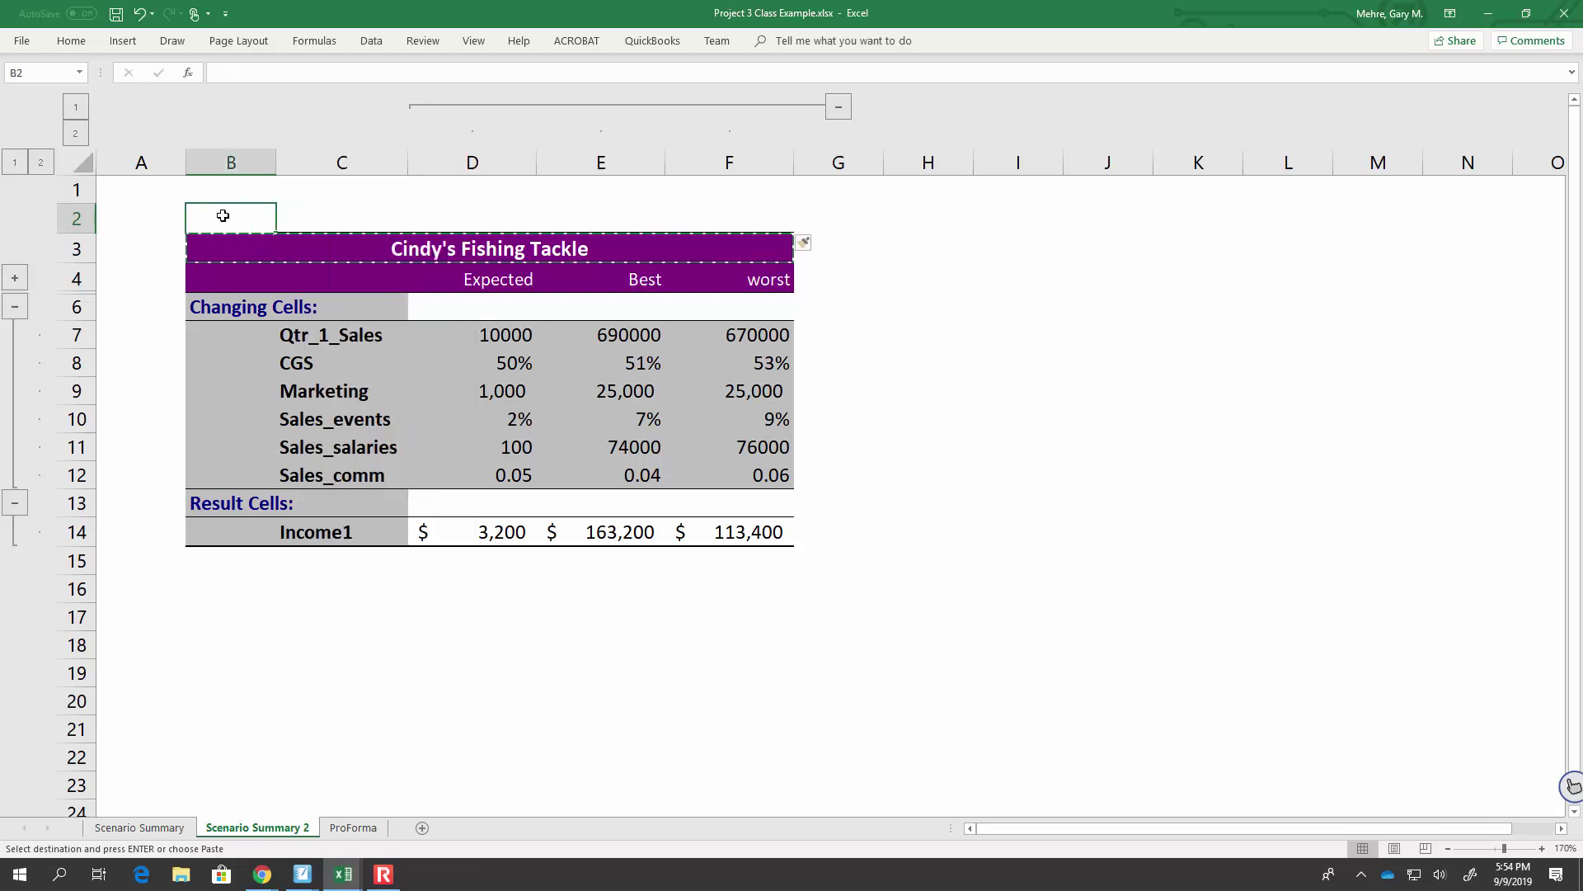
right_click(223, 215)
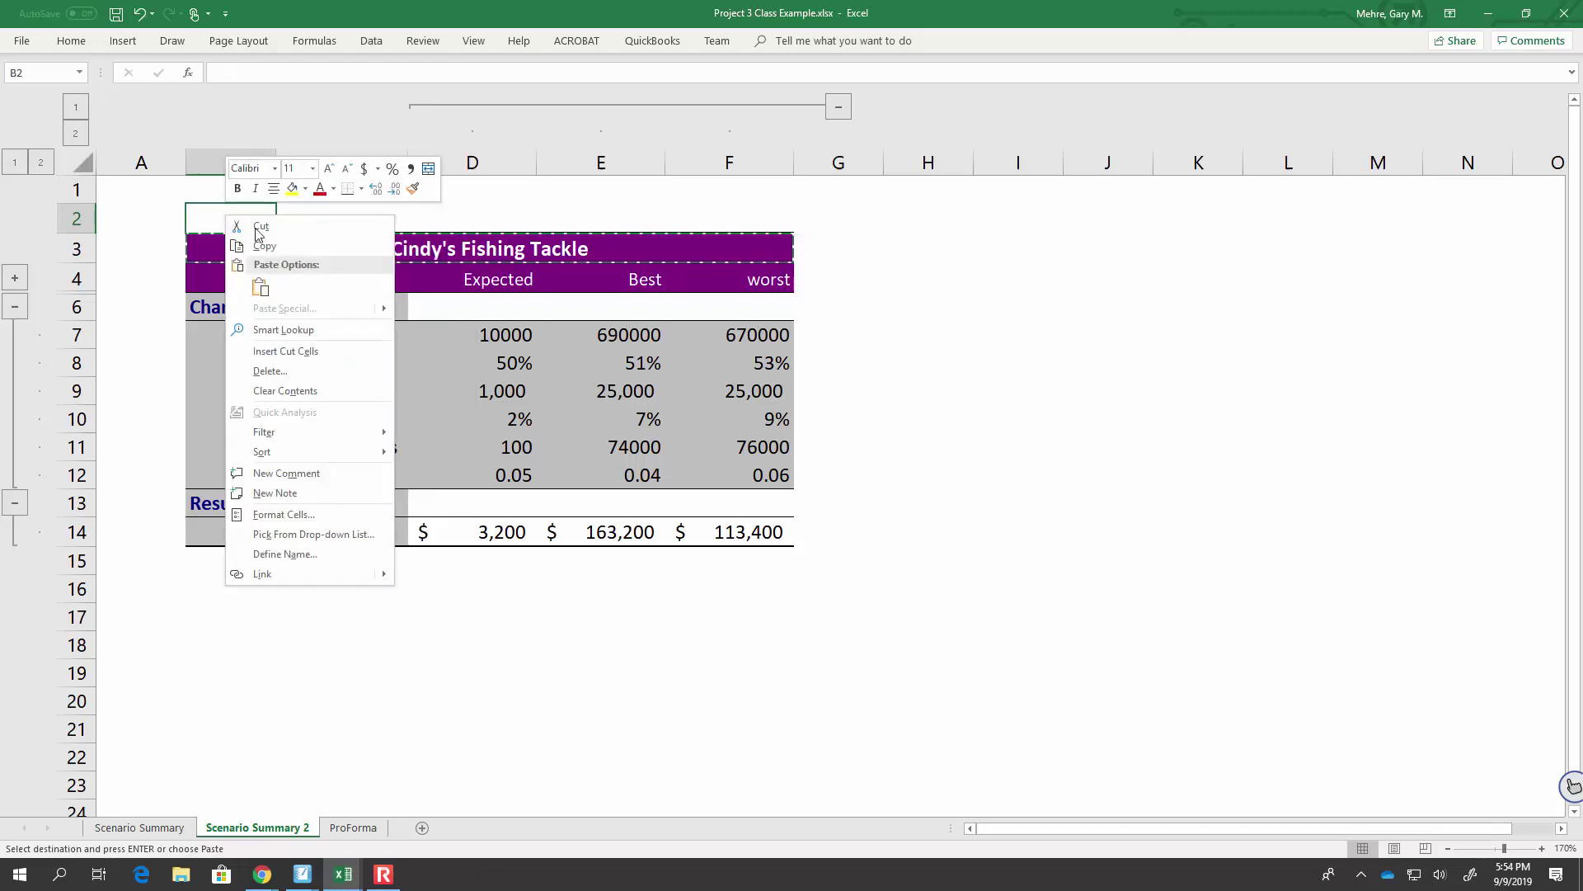
left_click(262, 290)
left_click(319, 241)
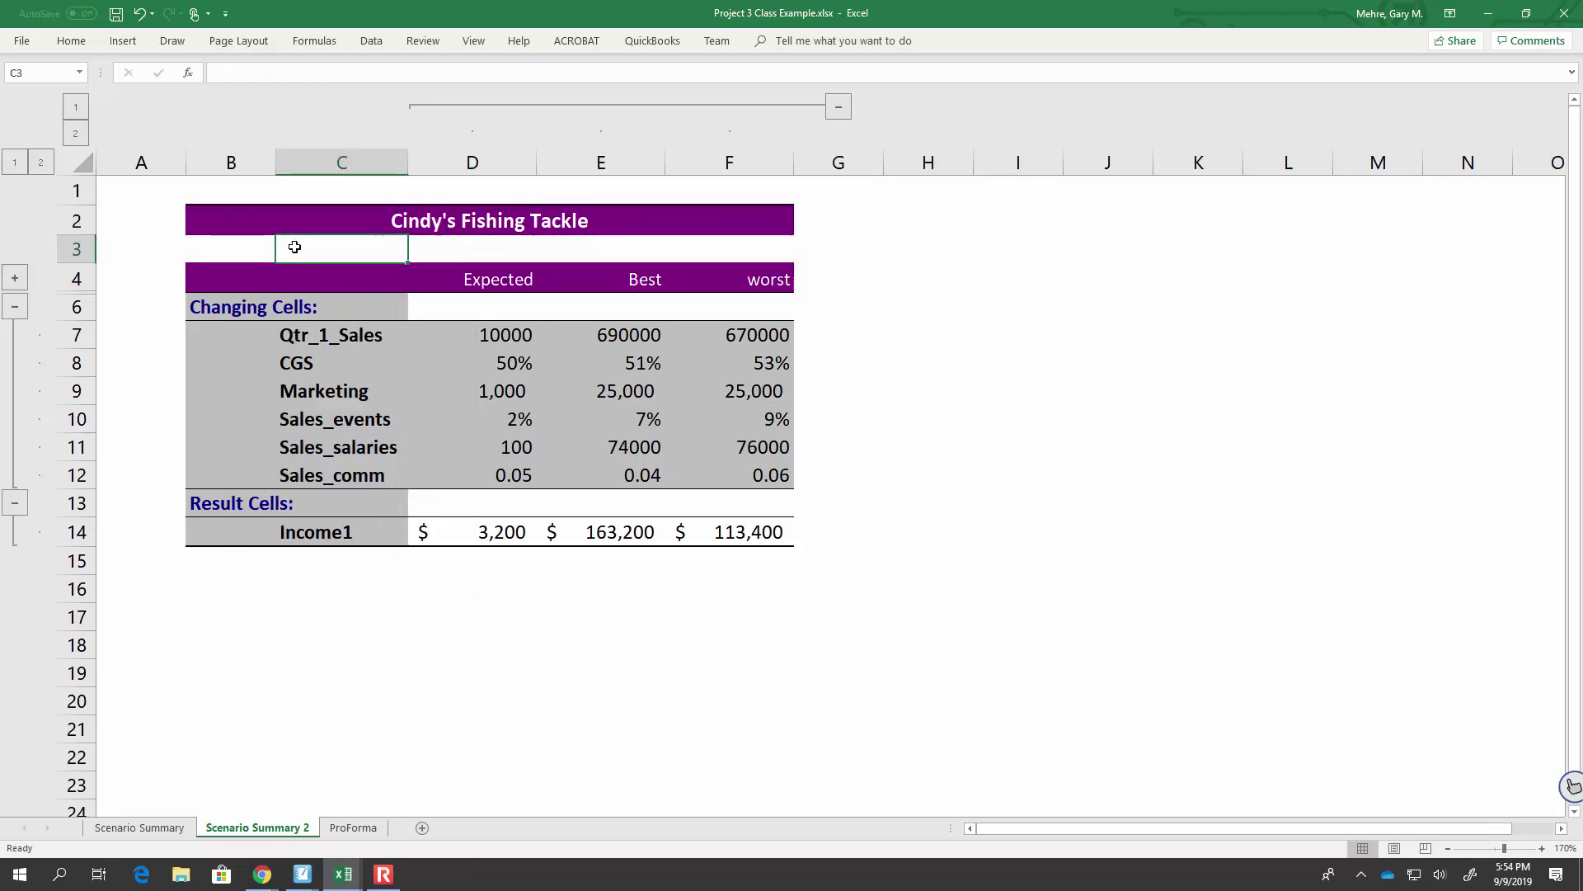
Step: Enter "Projected Income Results for 2019" as the report subtitle in B3
left_click(237, 240)
type("Projected Income")
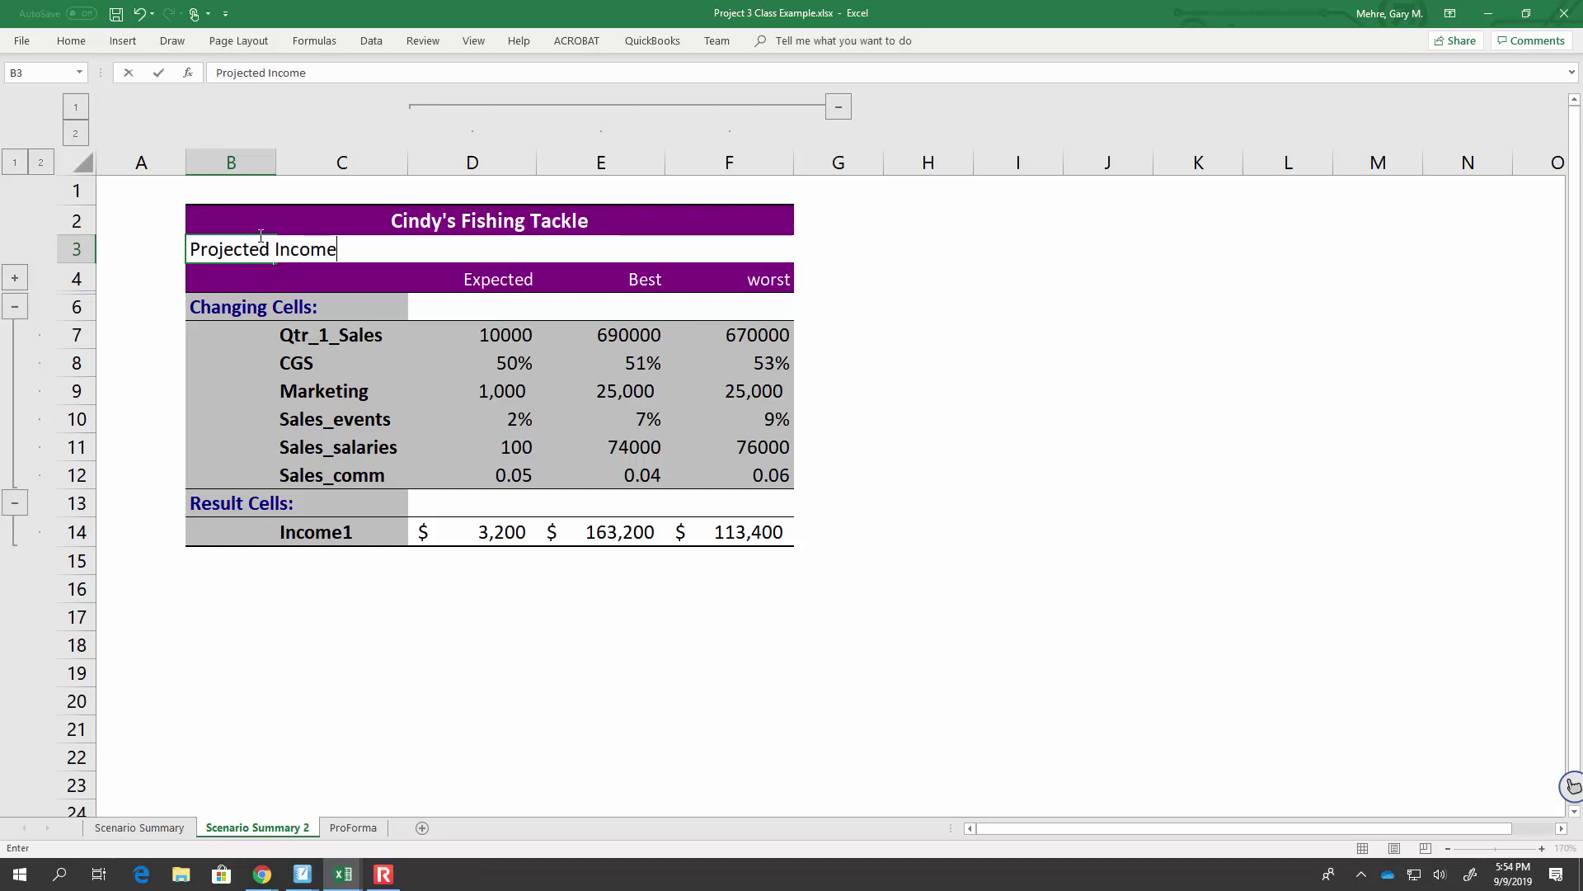
type(" Results for 2019")
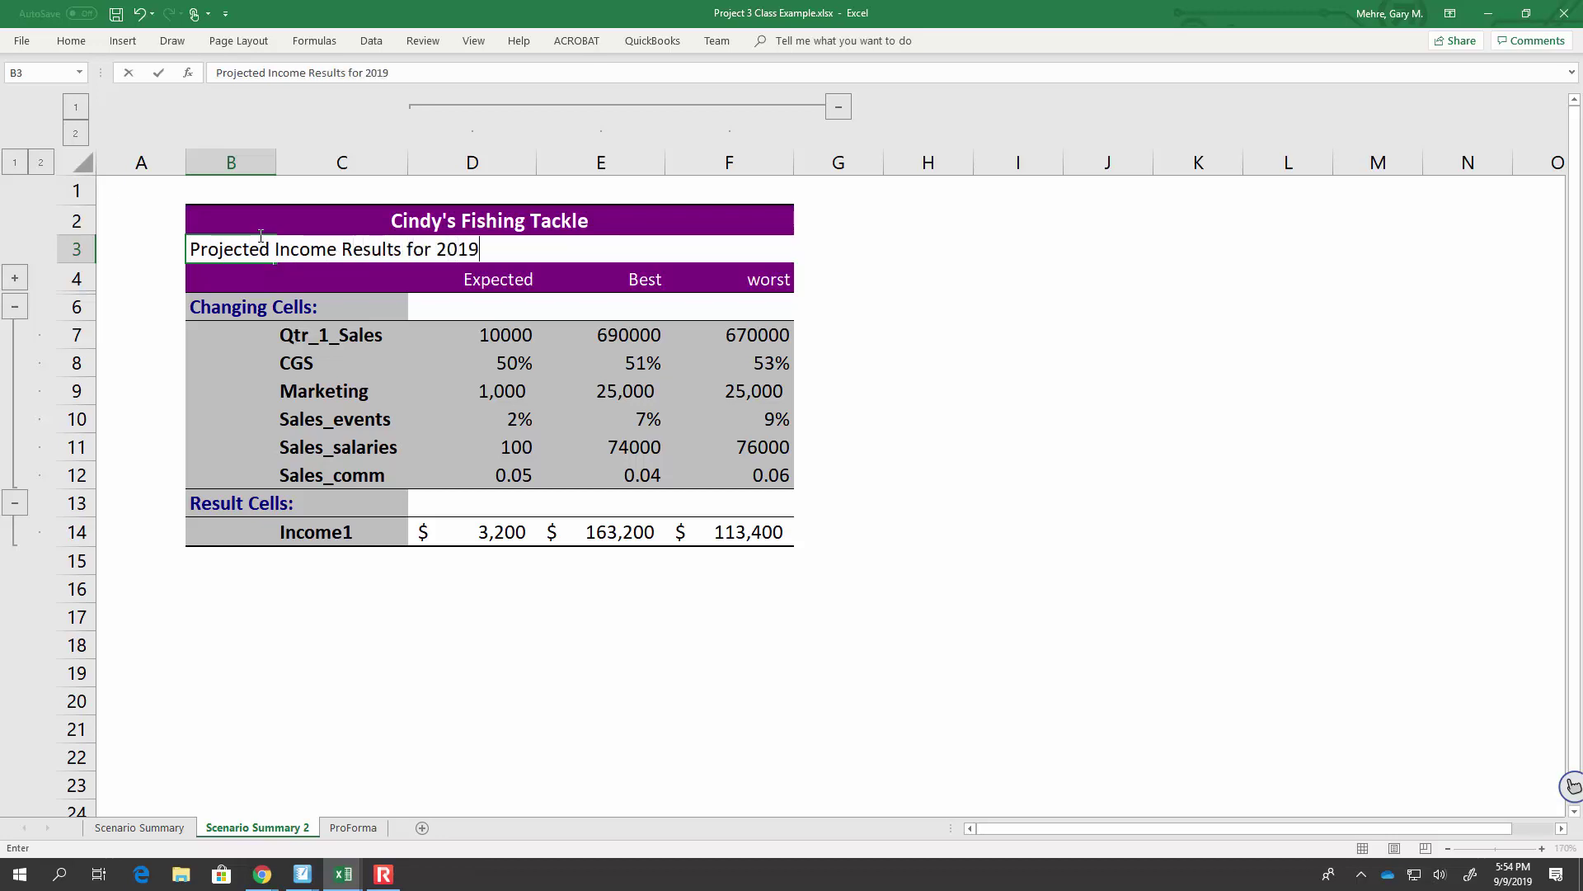
key("ctrl+Return")
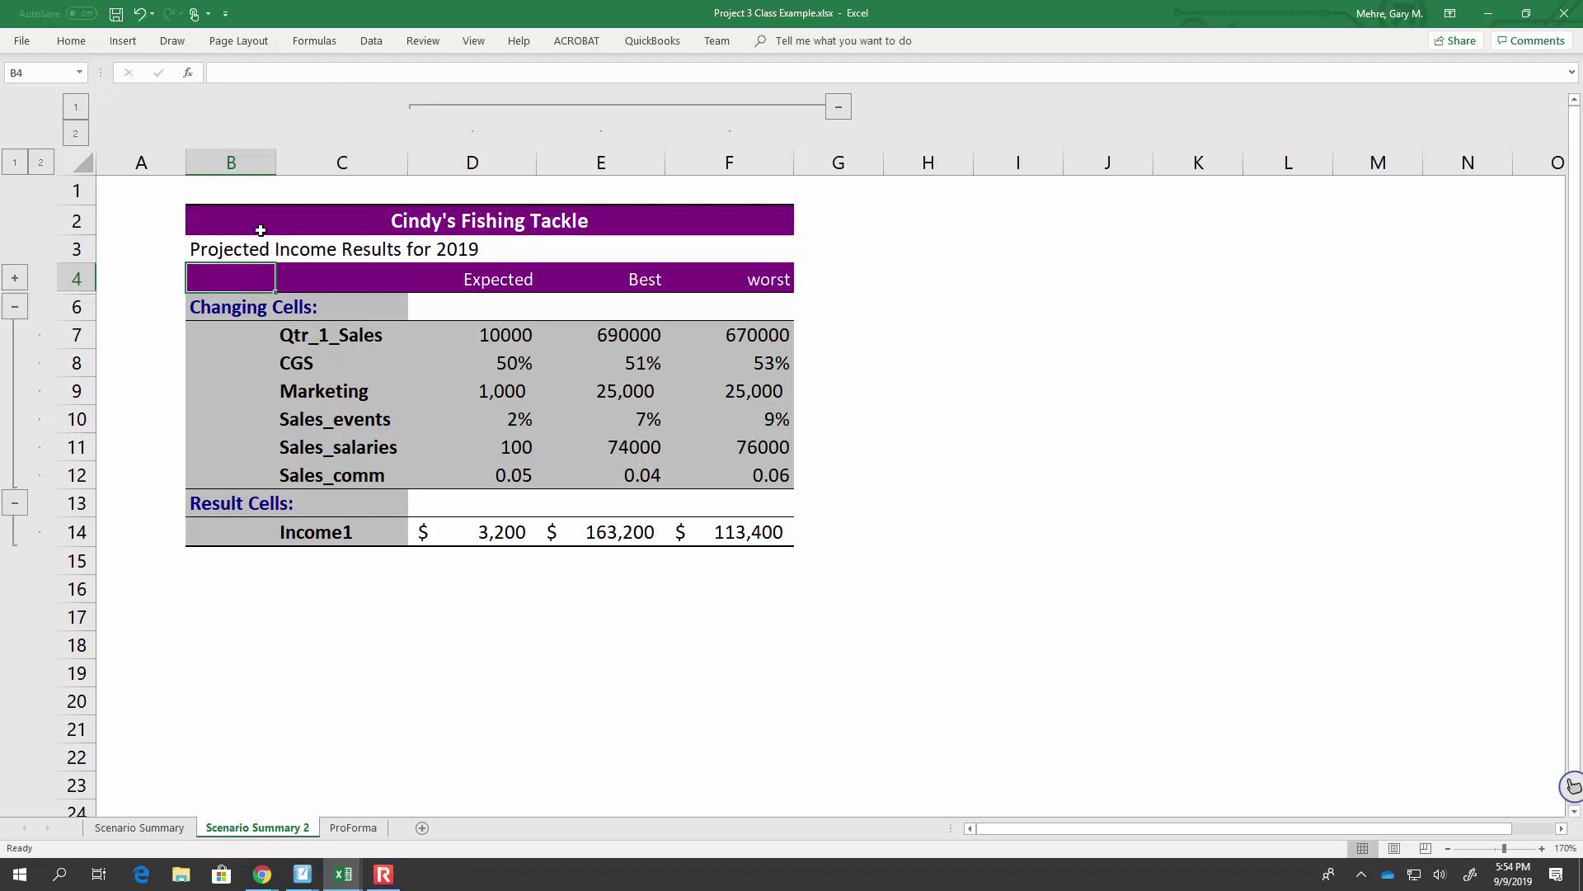
Step: Merge and center the subtitle across B3:F3
left_click_drag(257, 243, 722, 245)
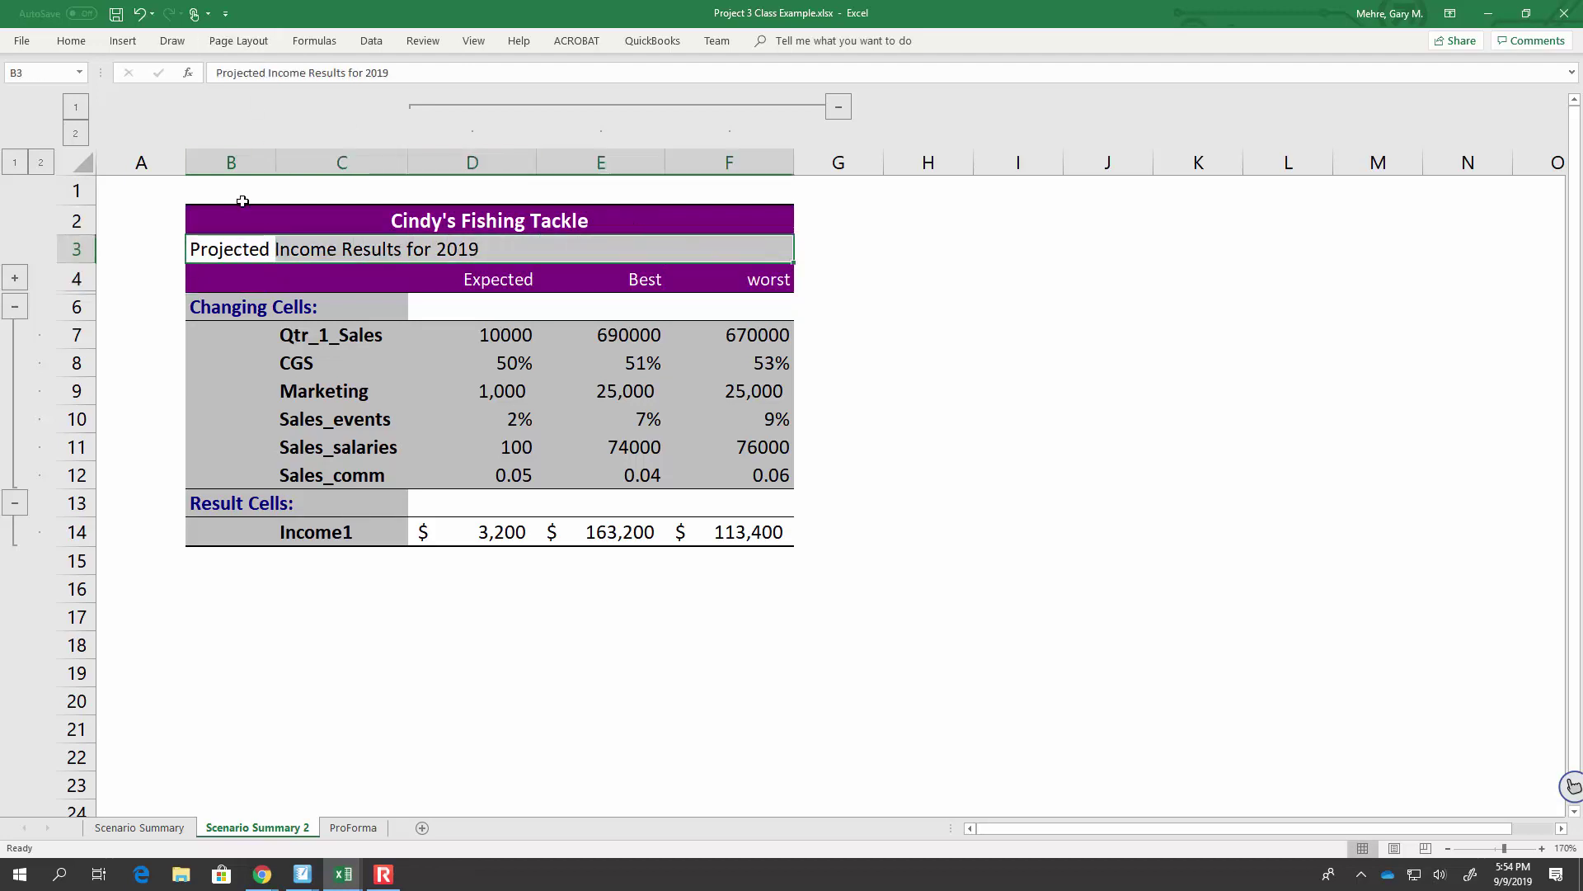
left_click(71, 40)
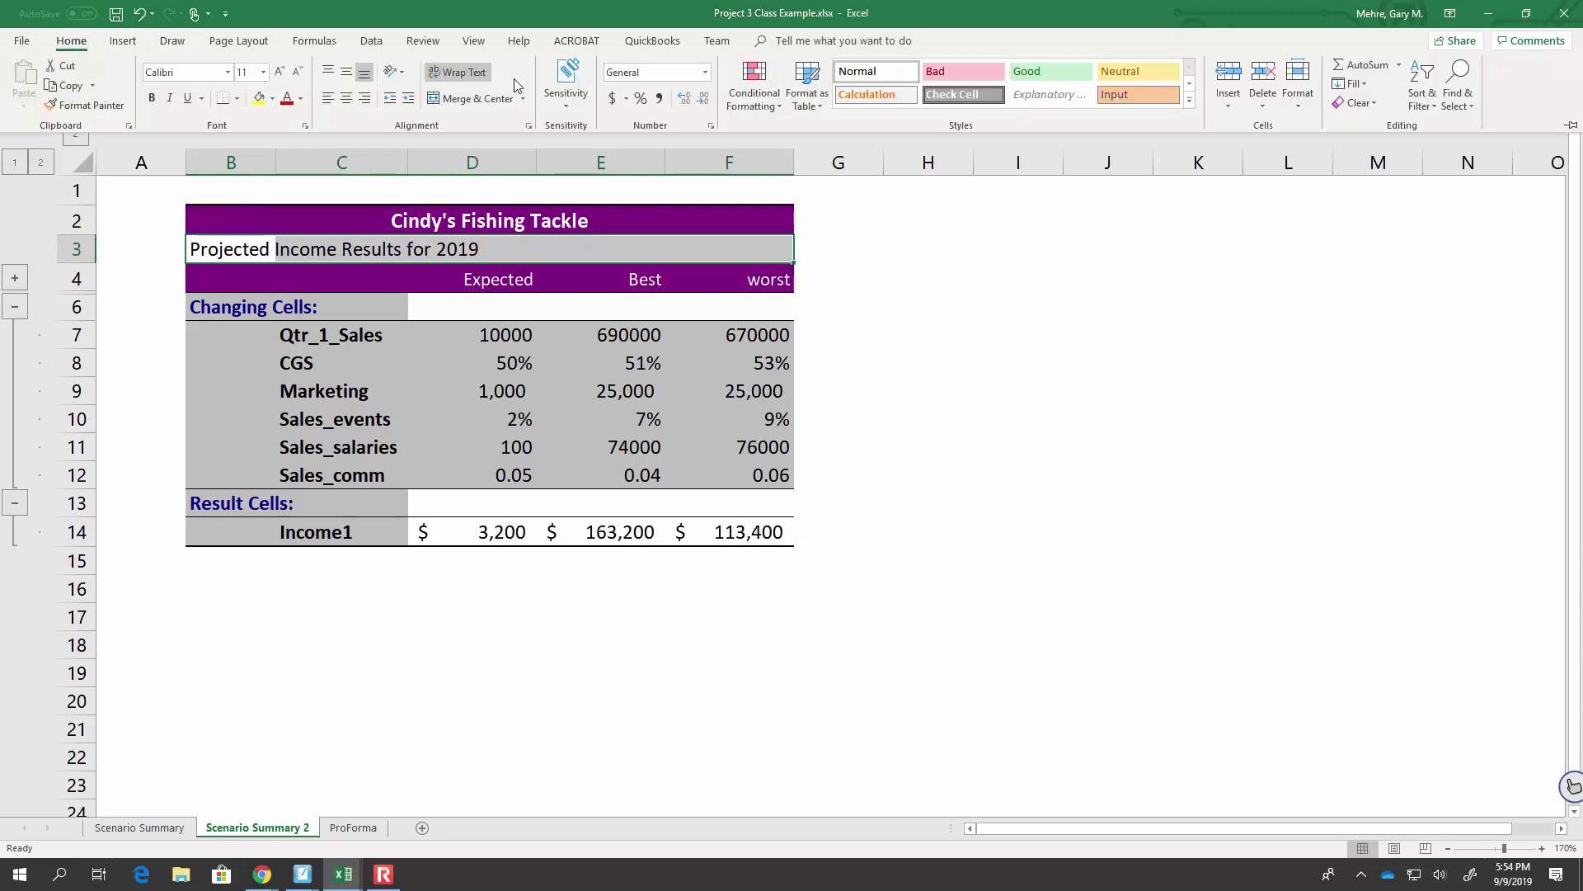
left_click(476, 98)
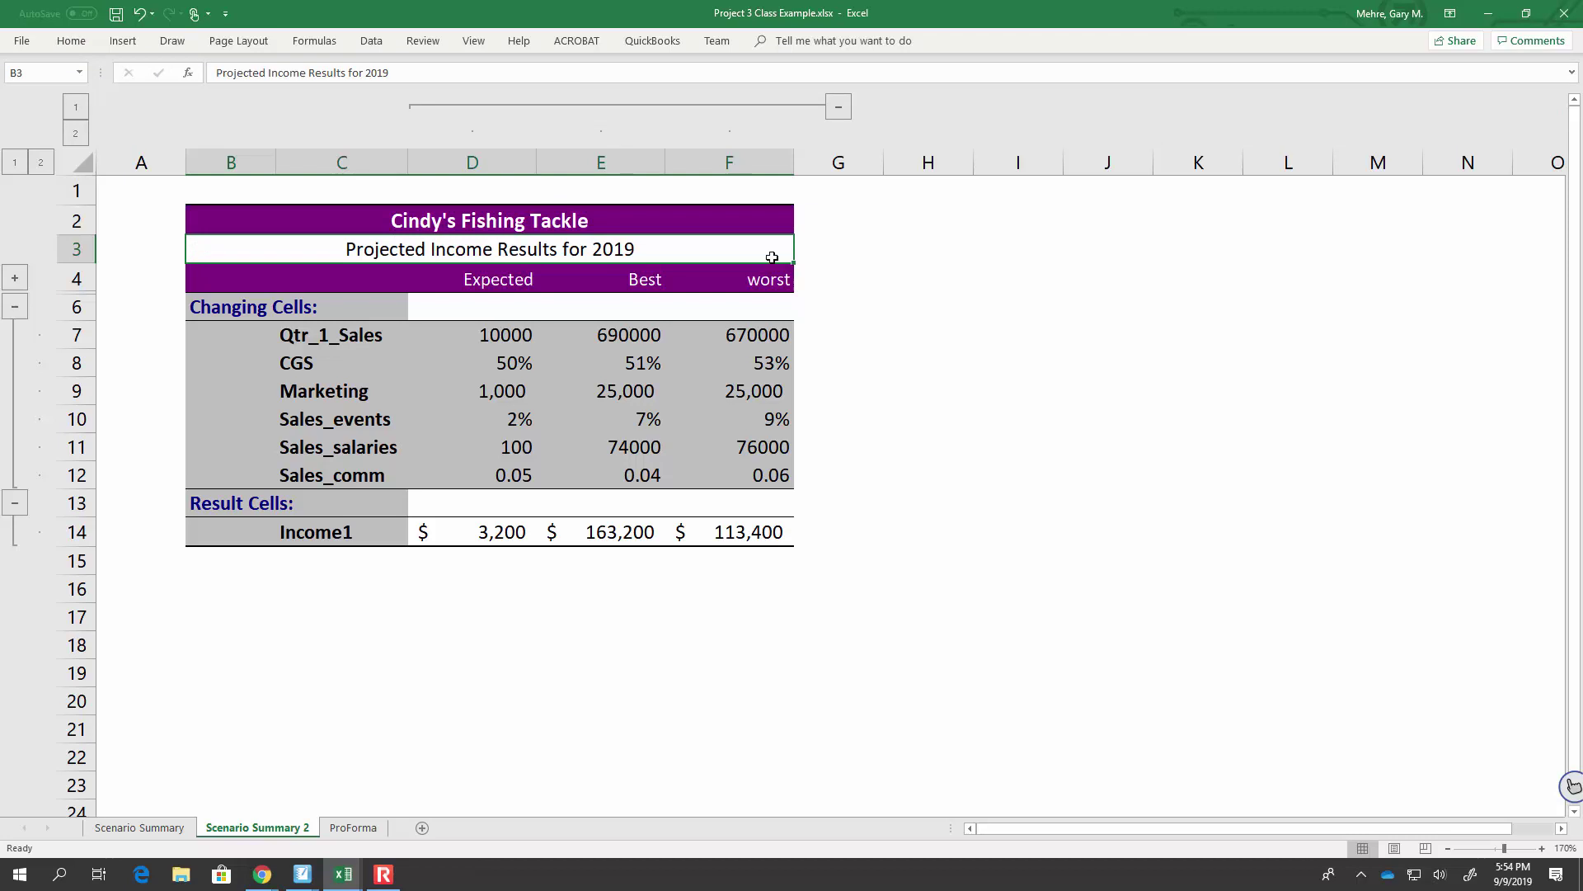
Step: Set the sheet to be centered horizontally on the printed page
left_click(22, 40)
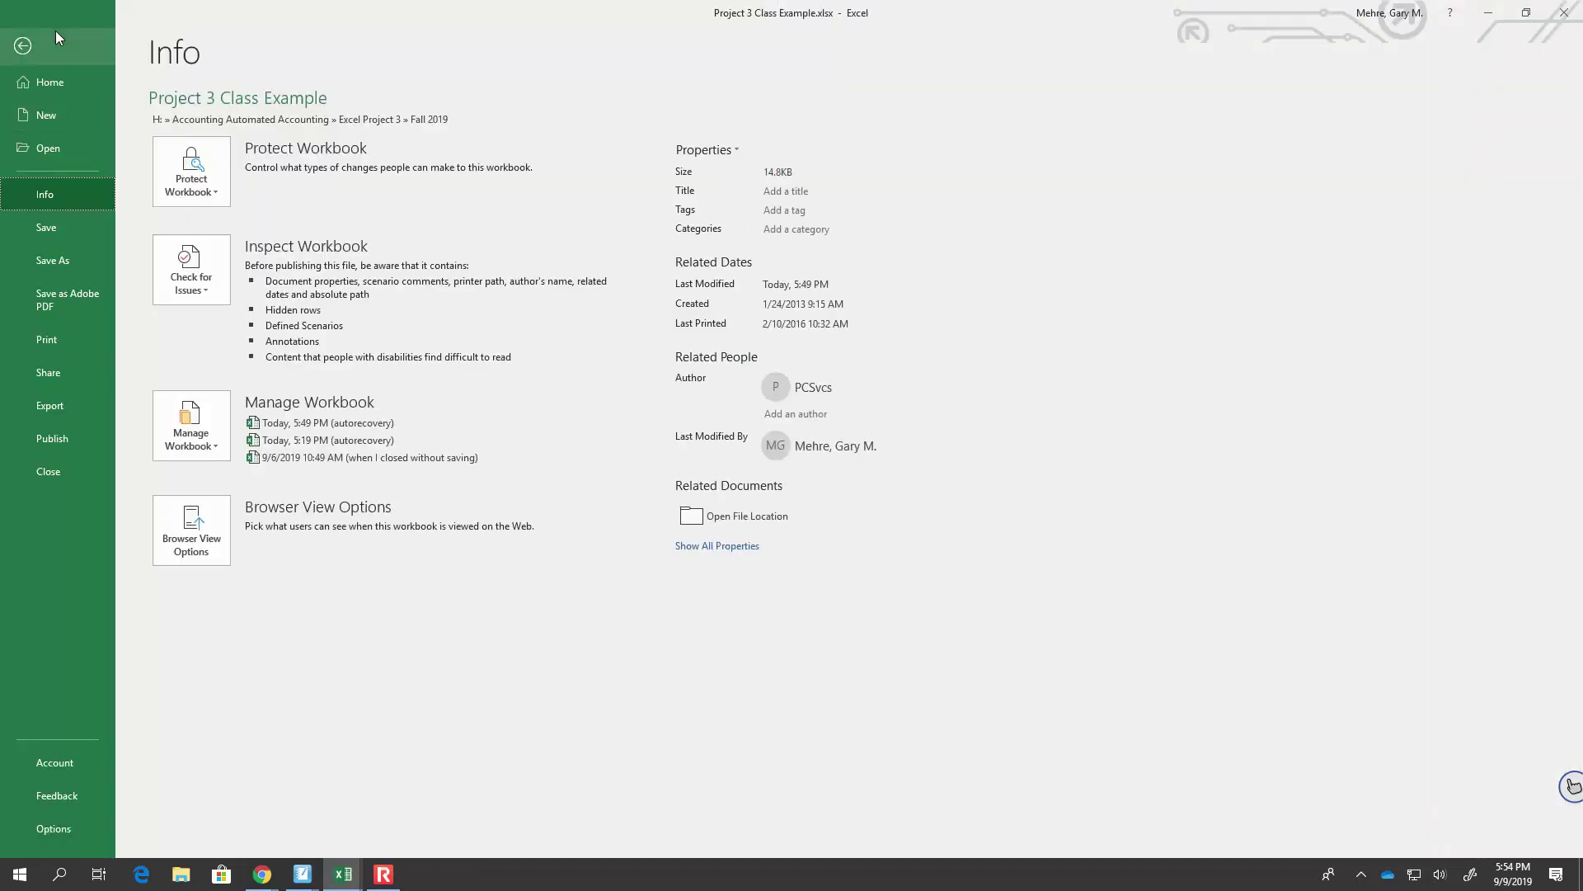
left_click(26, 40)
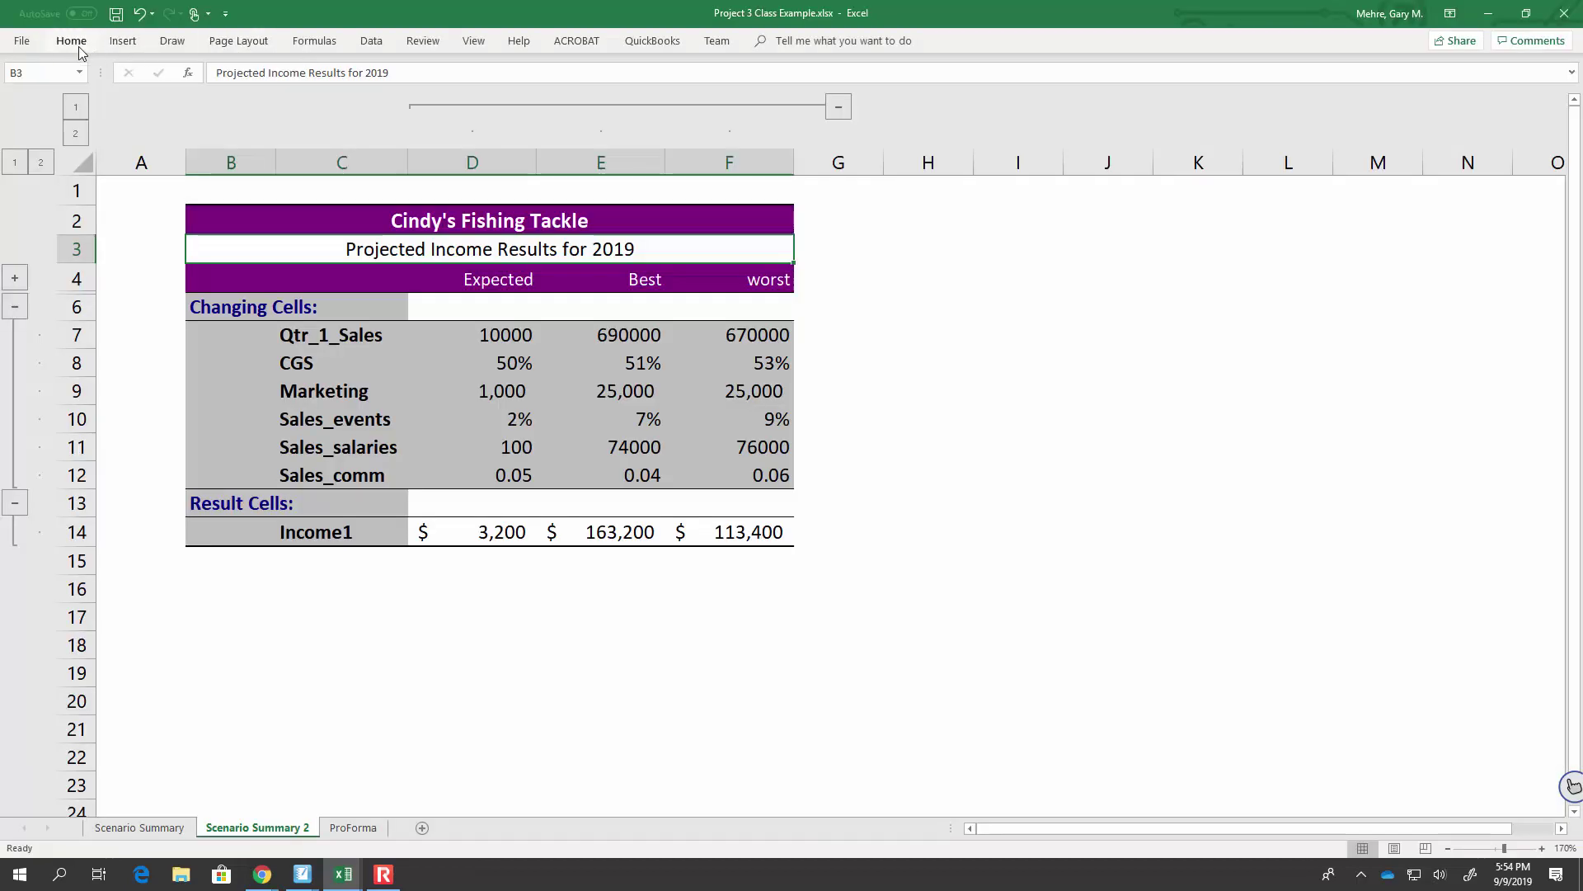
left_click(239, 42)
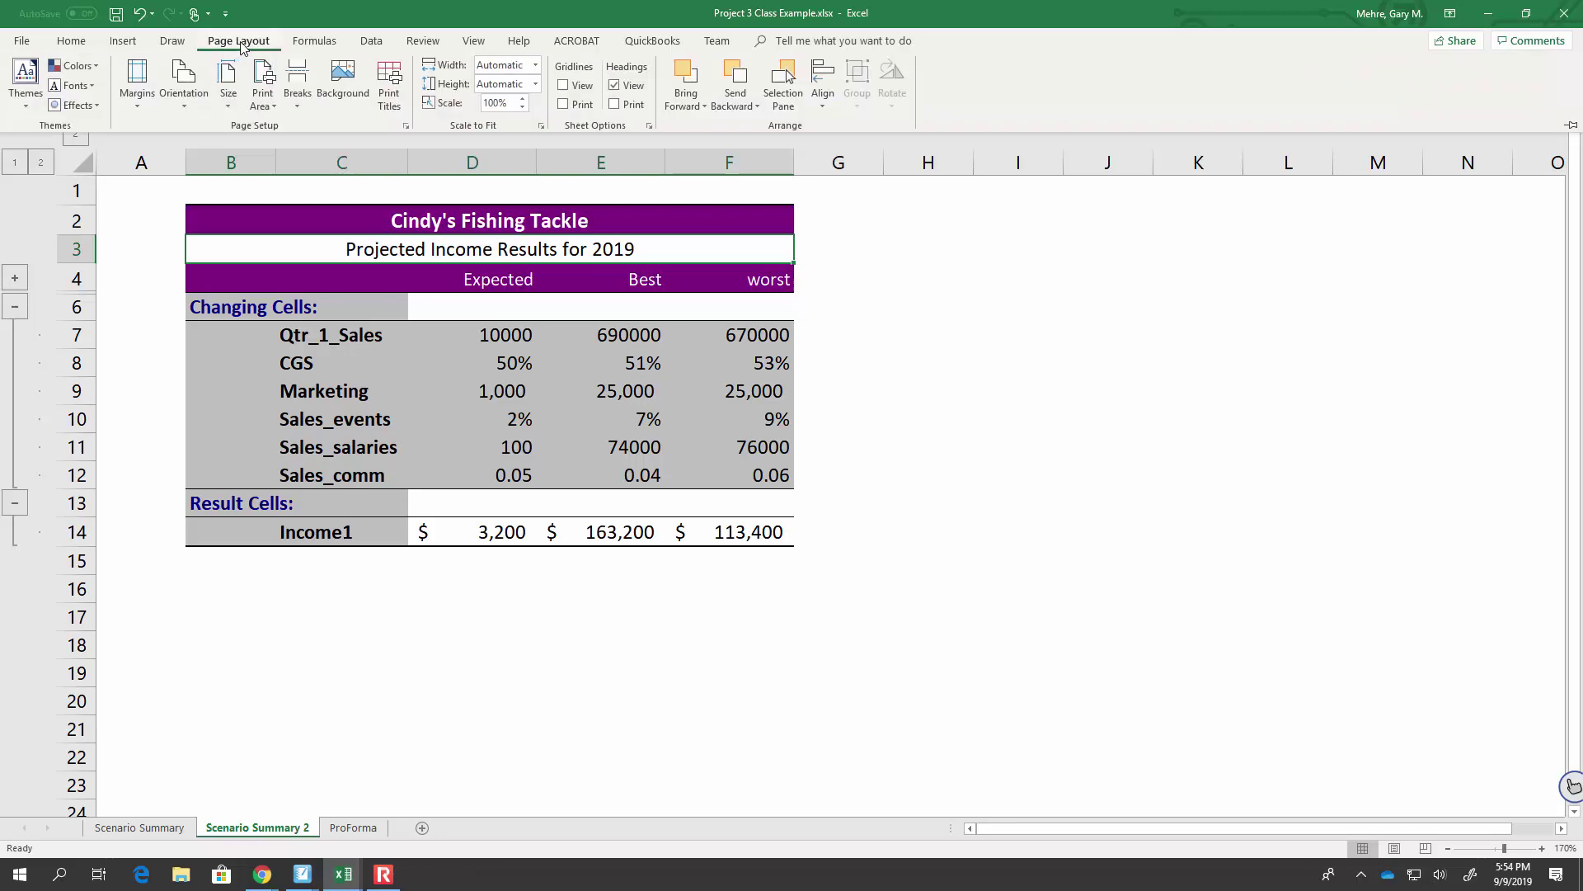
left_click(400, 99)
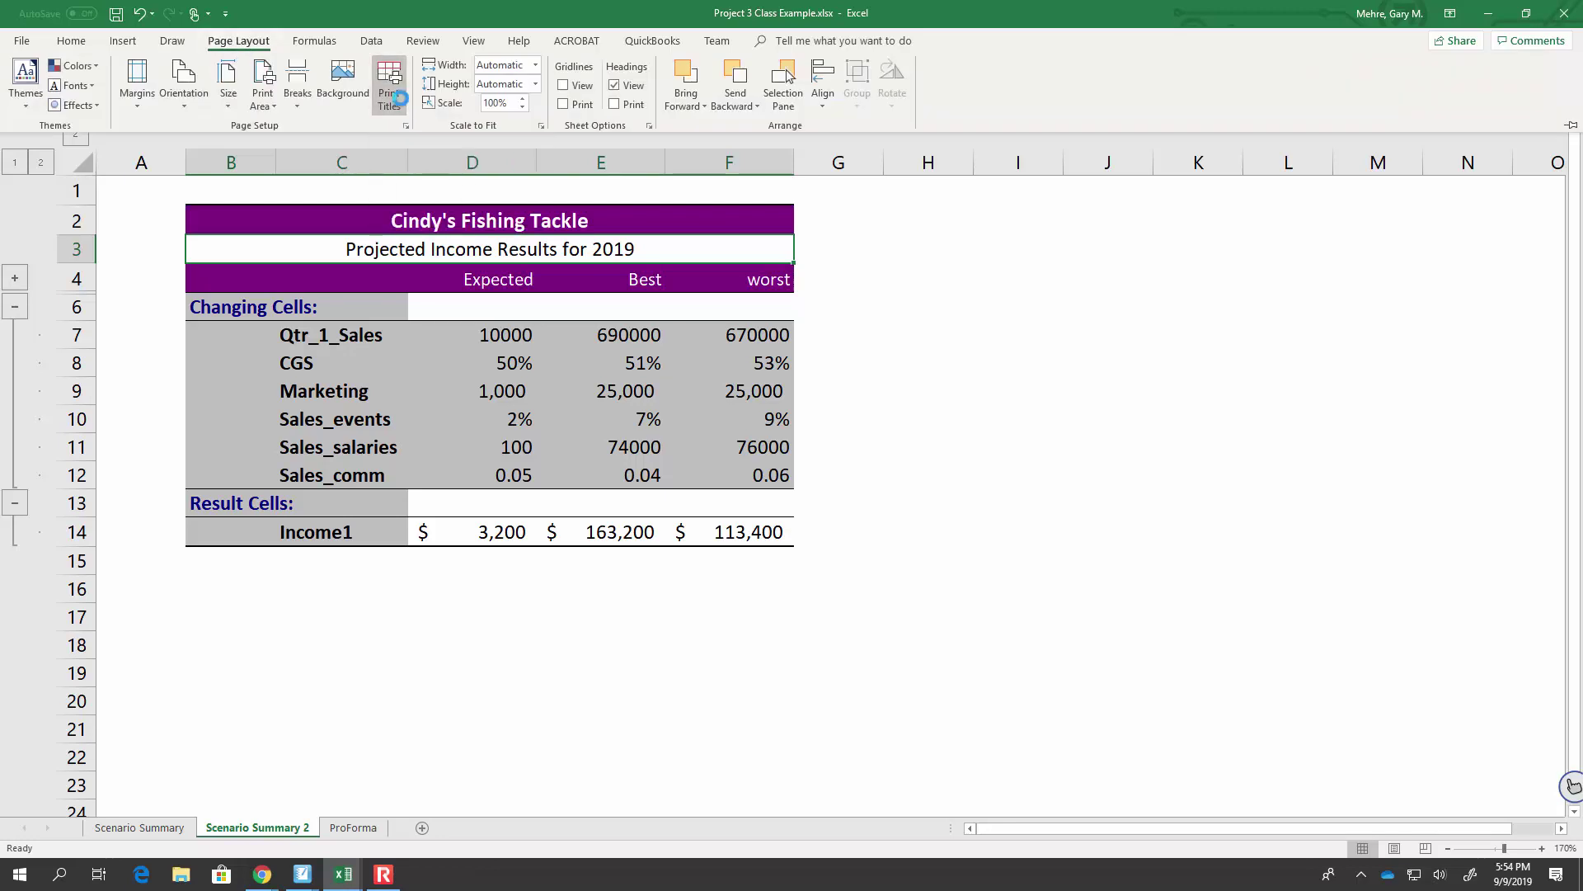
left_click(850, 128)
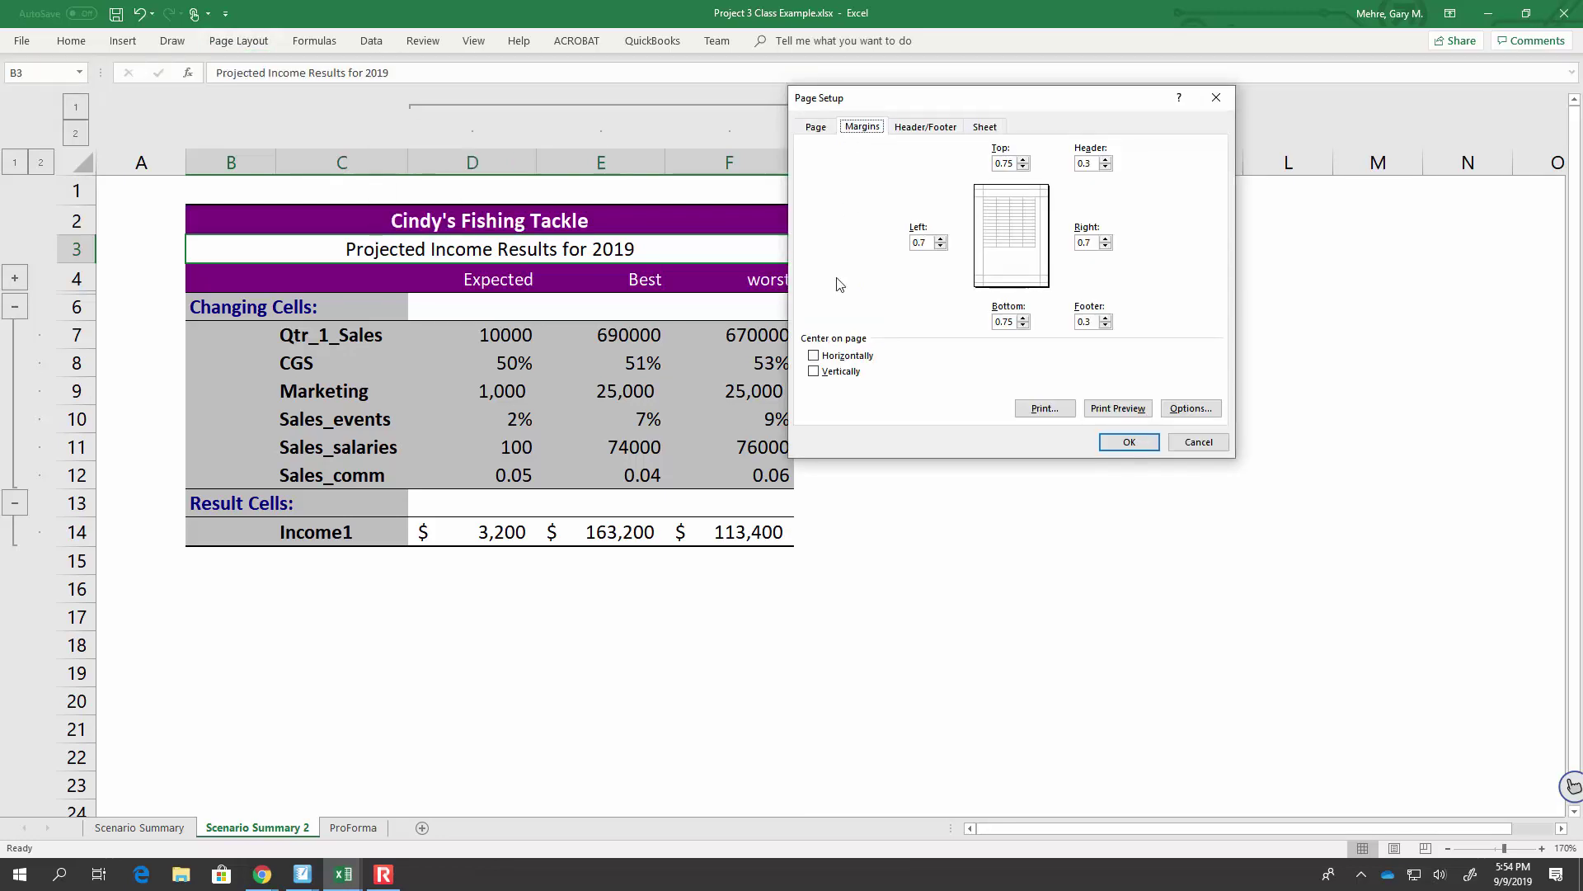
left_click(814, 355)
left_click(1129, 441)
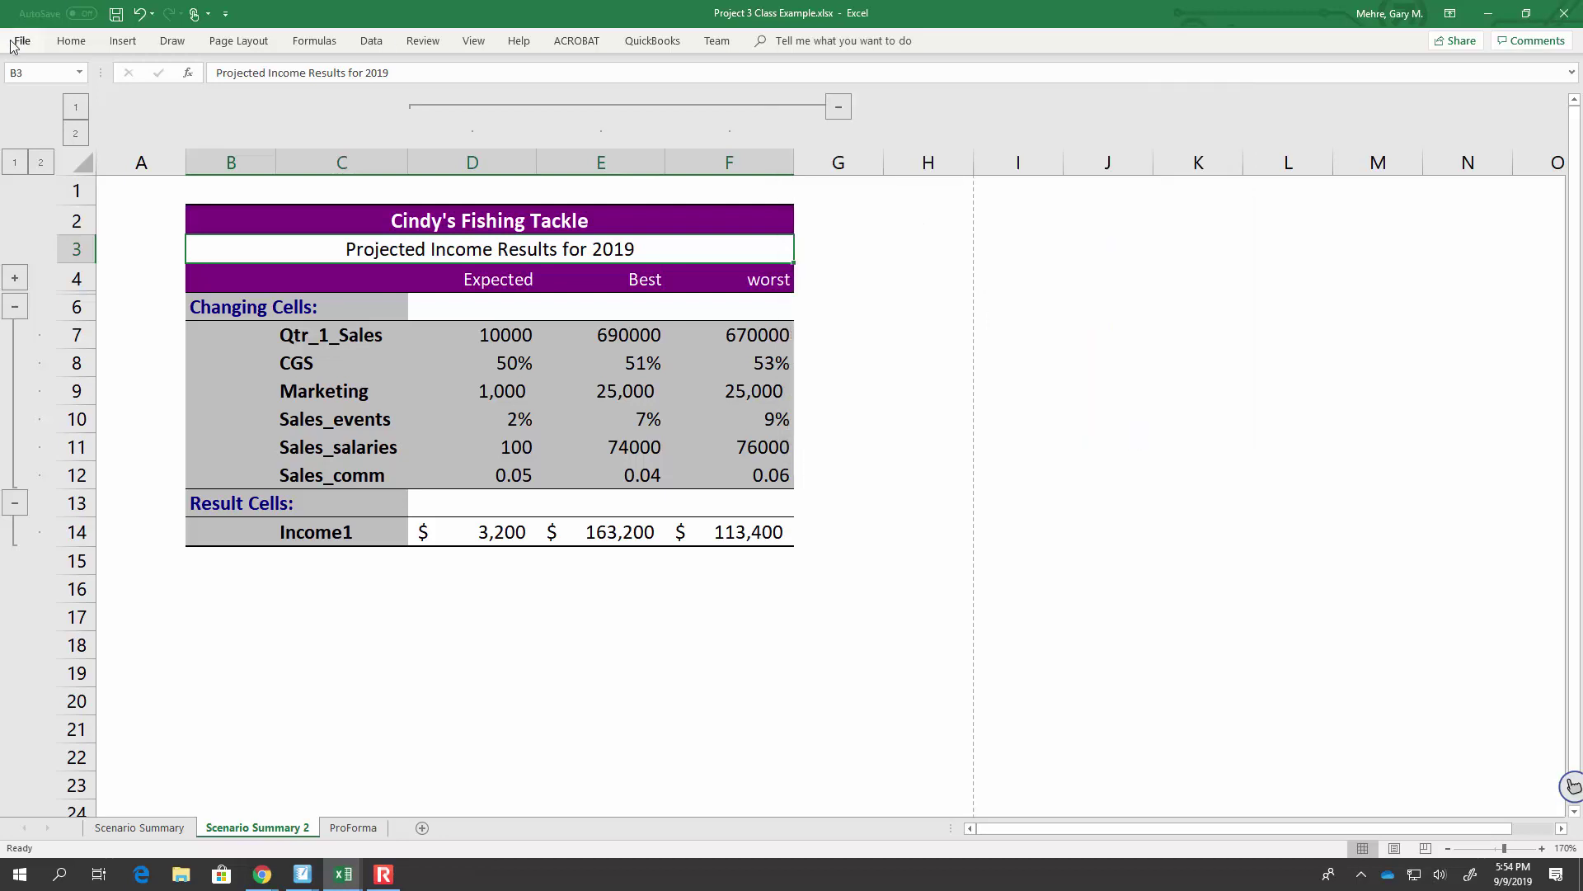
Step: Check the print preview of the scenario report and return to the worksheet
left_click(12, 43)
left_click(49, 341)
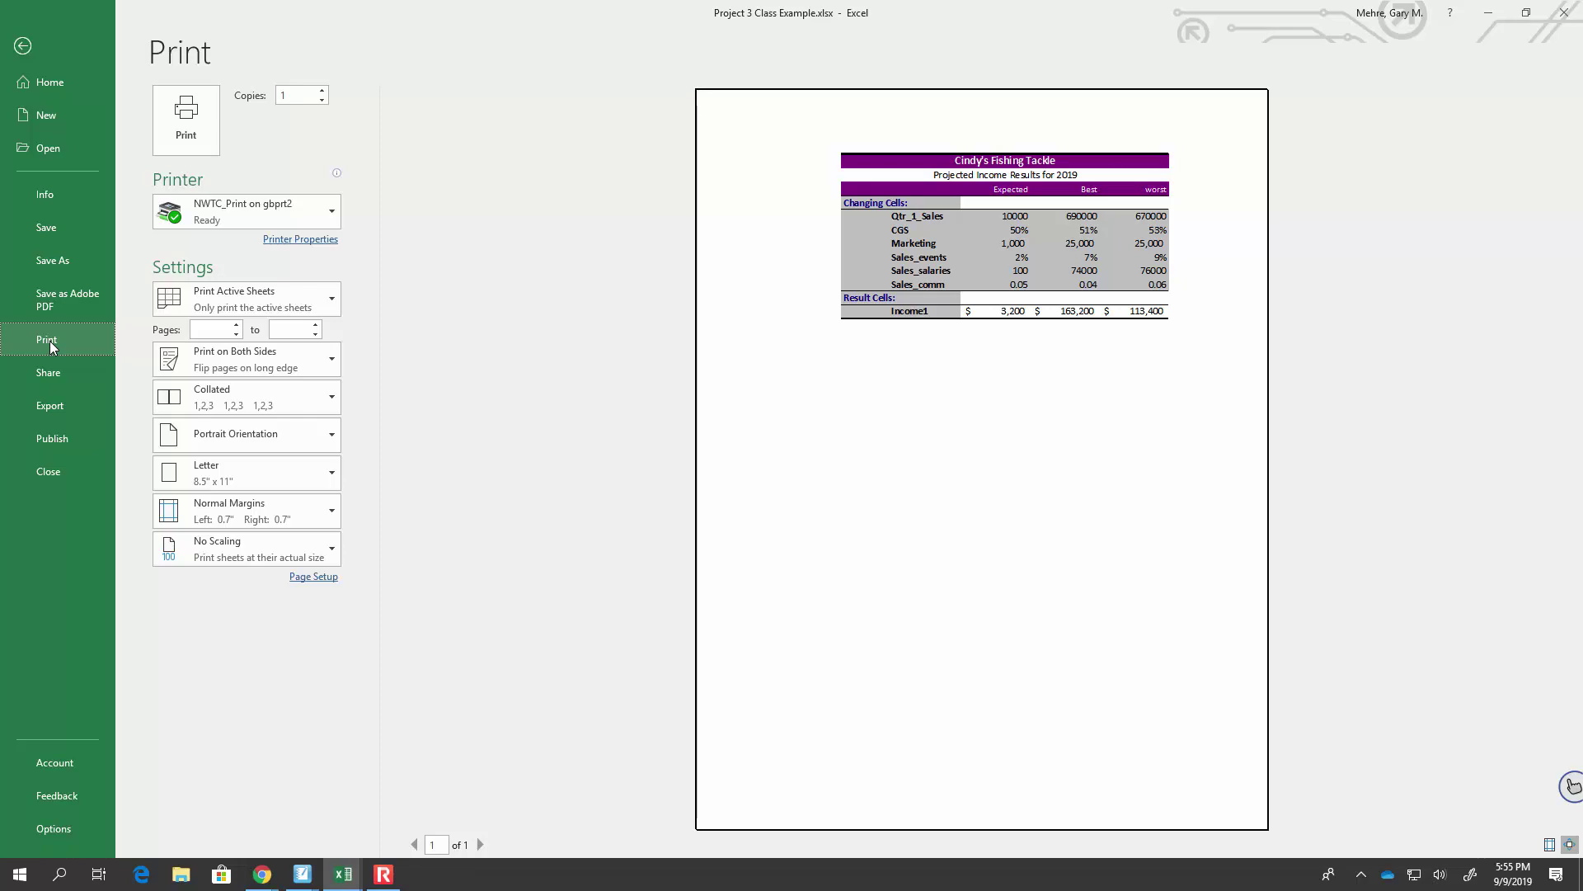
left_click(33, 48)
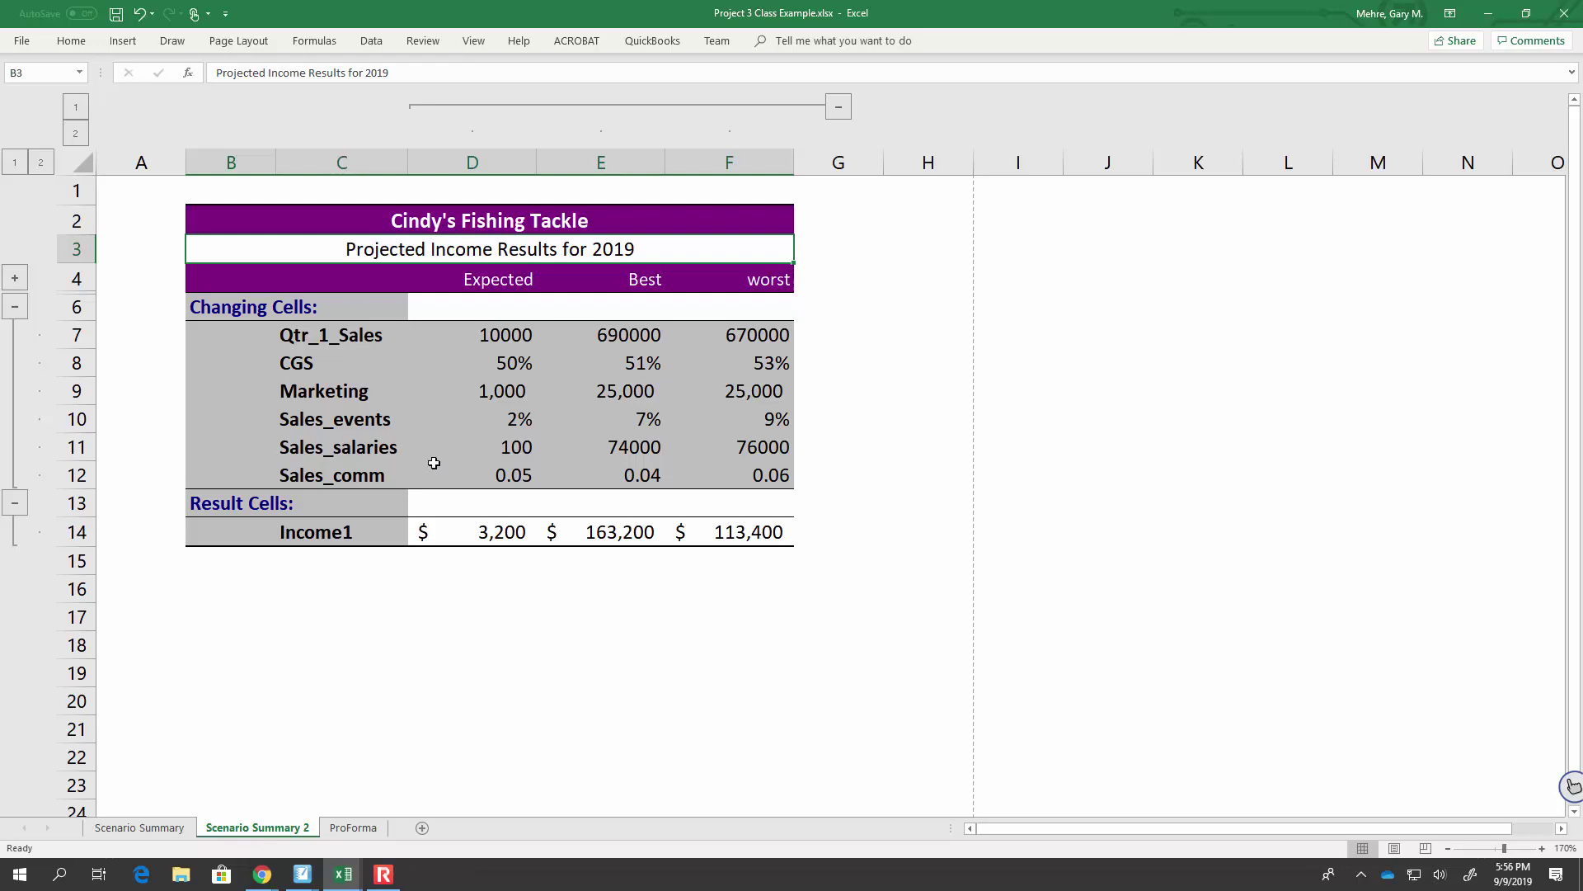
Step: Delete the Scenario Summary 2 sheet from the workbook
right_click(294, 834)
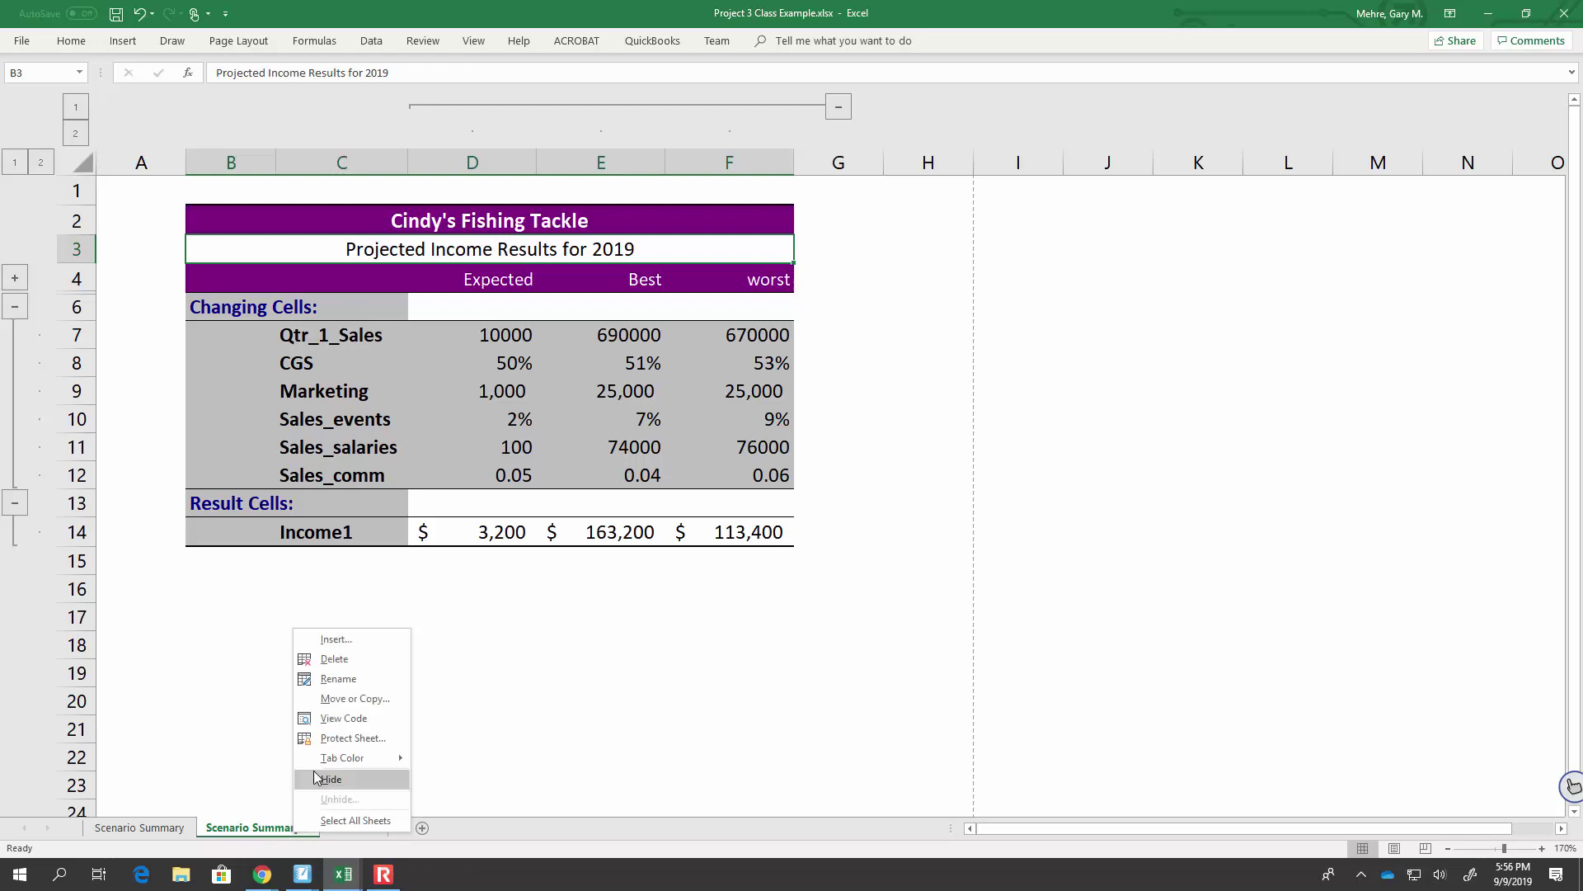
left_click(345, 663)
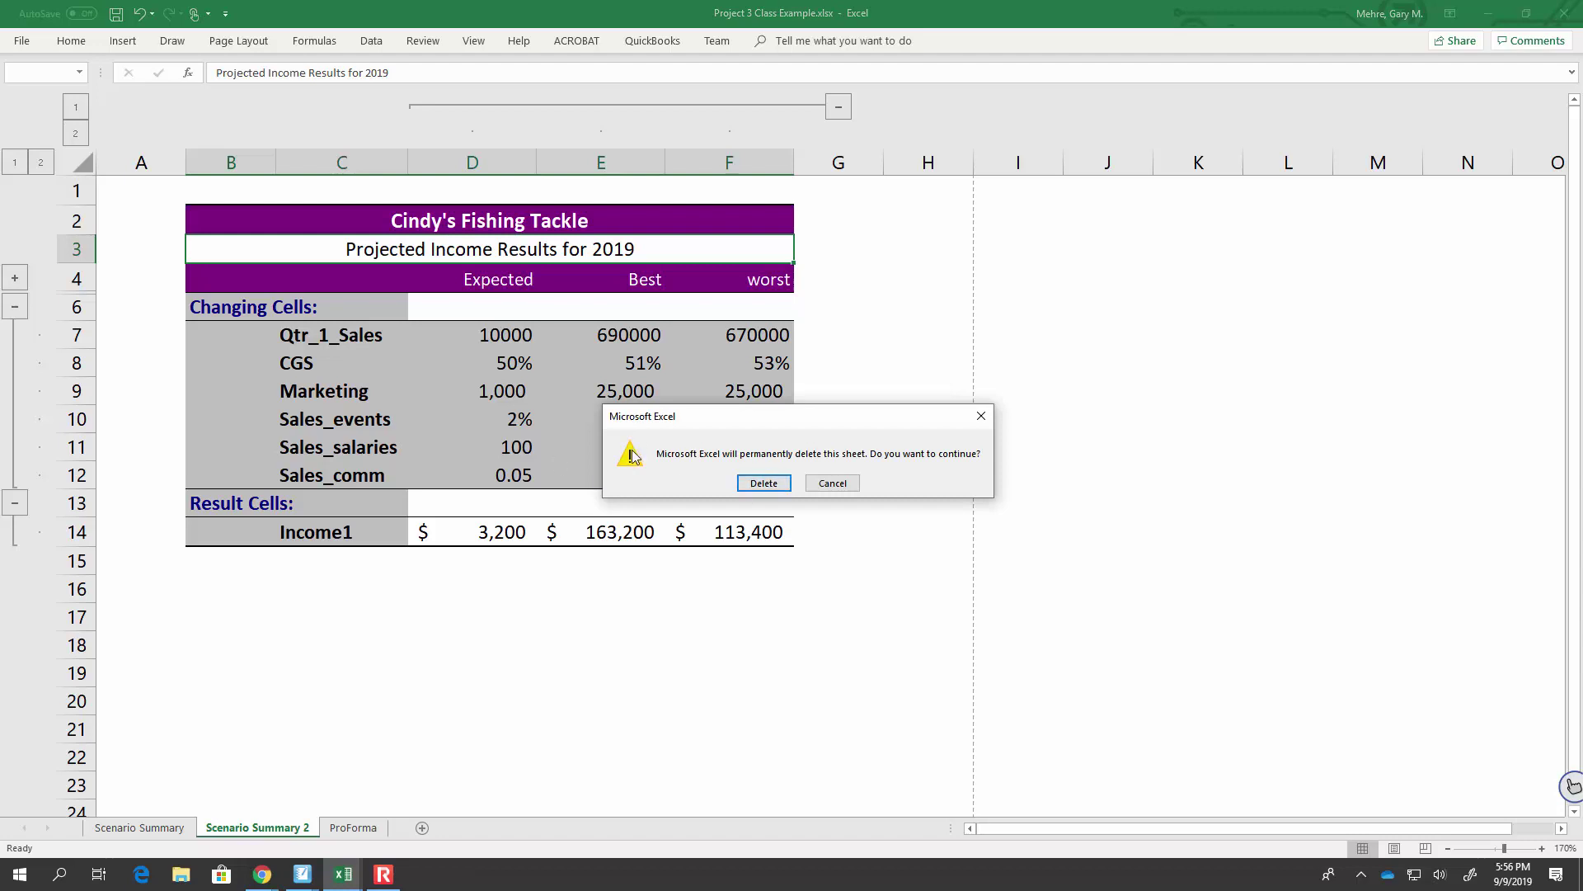
left_click(763, 483)
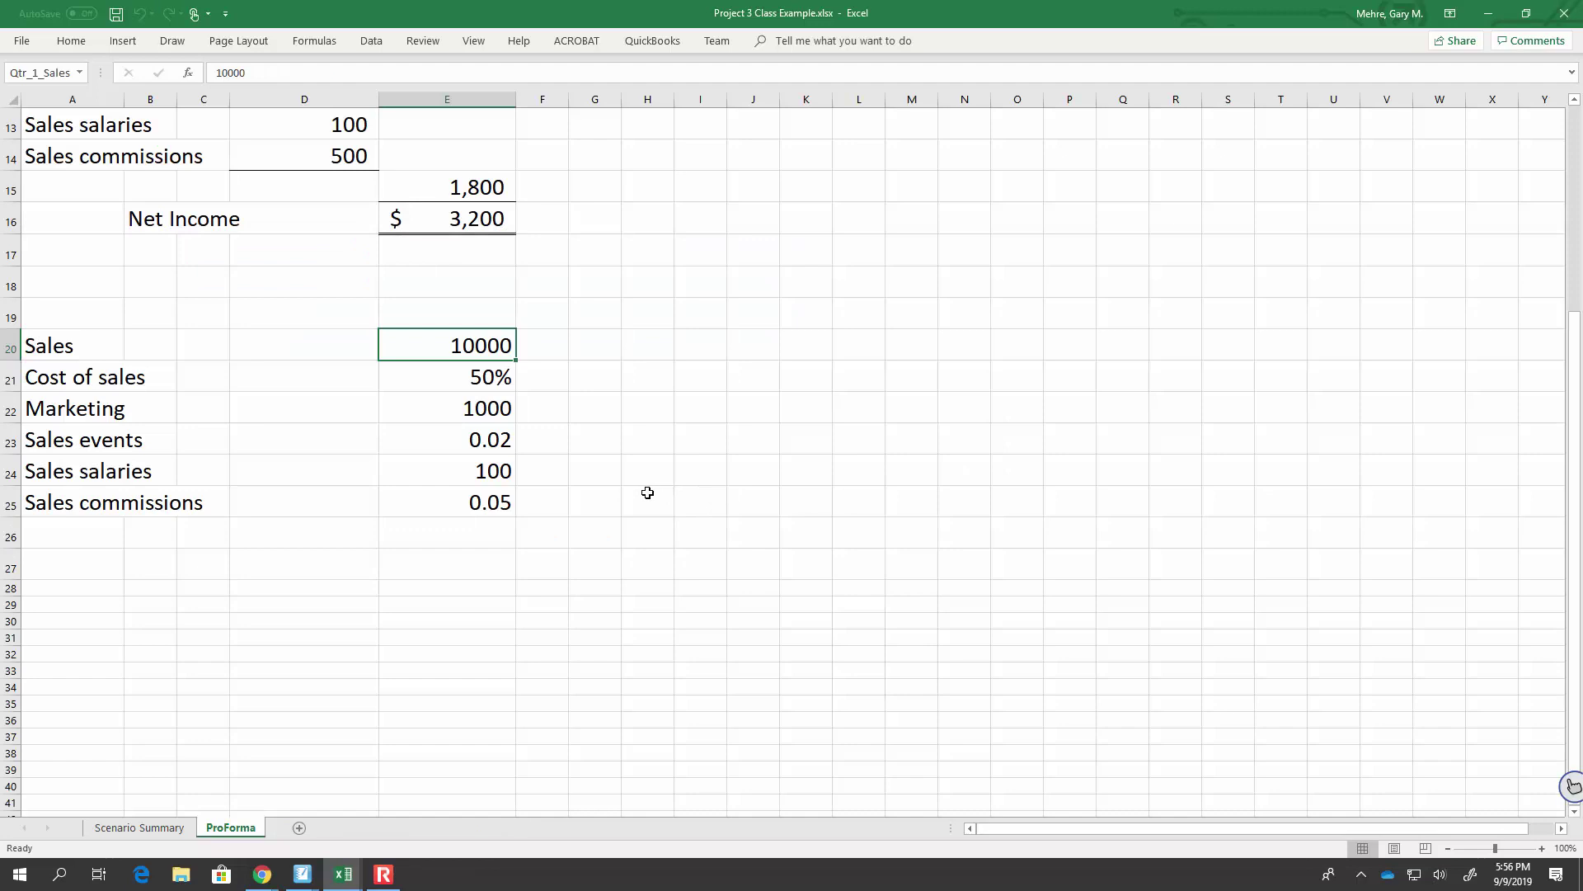
Step: Delete the Scenario Summary sheet from the workbook
right_click(177, 825)
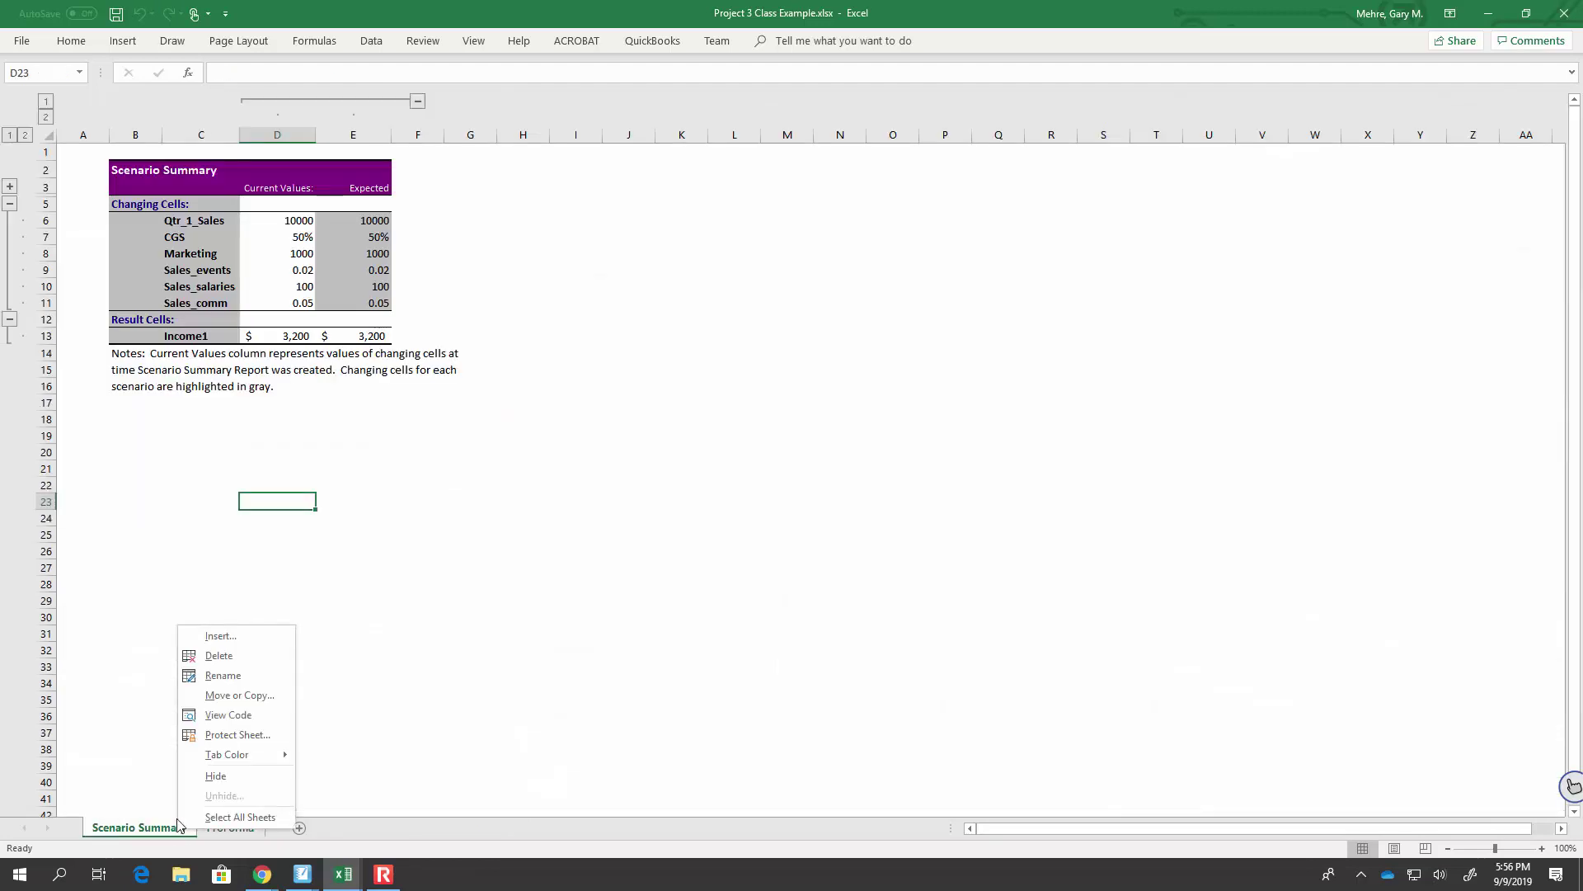
left_click(219, 656)
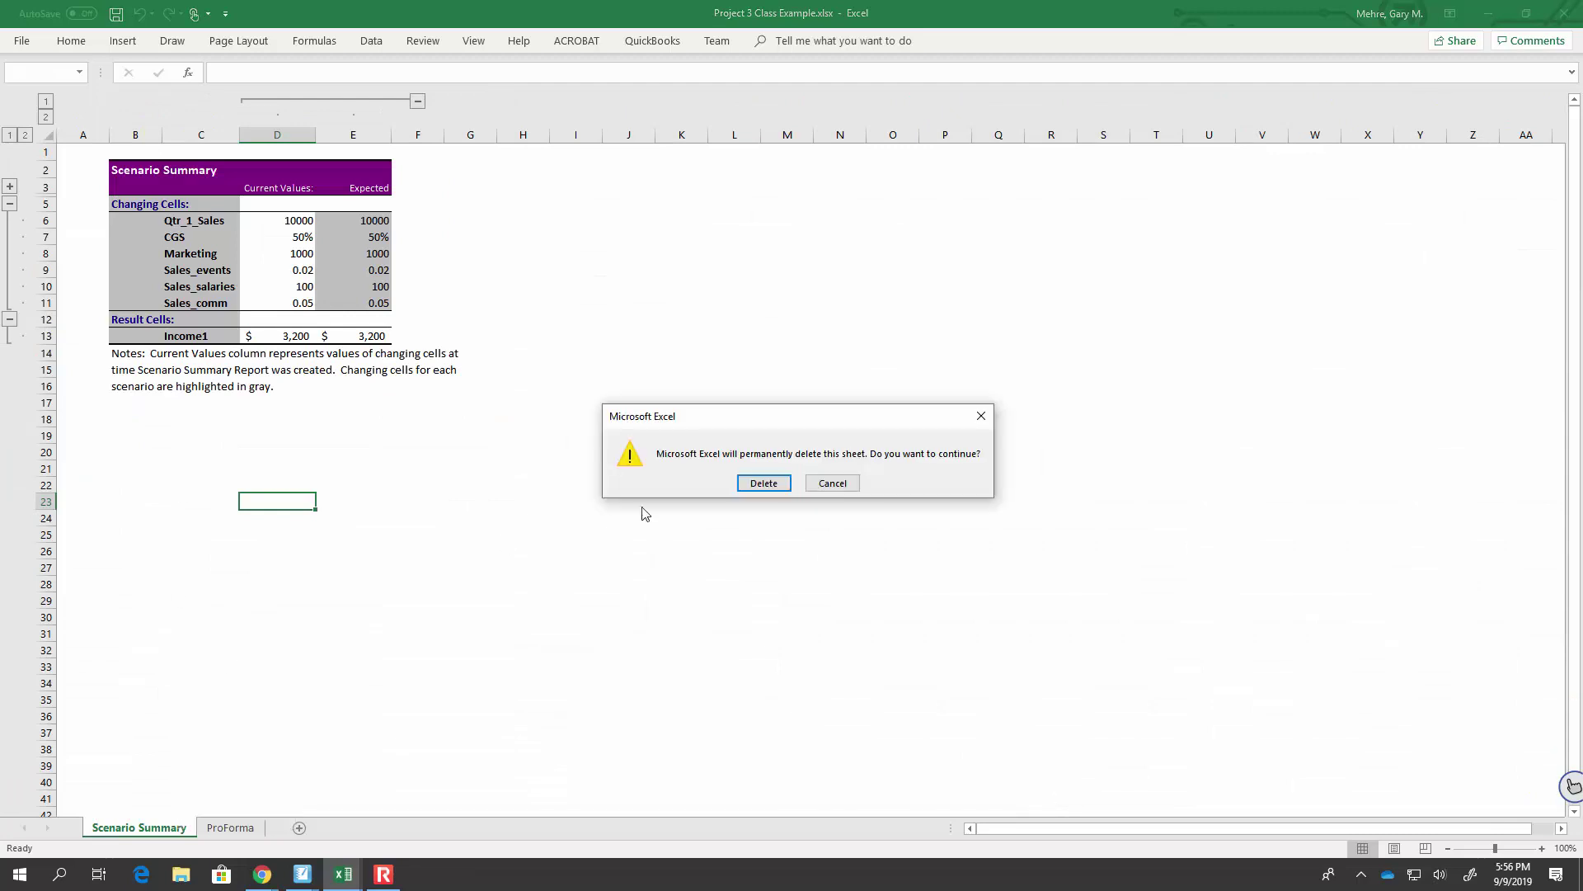
left_click(761, 484)
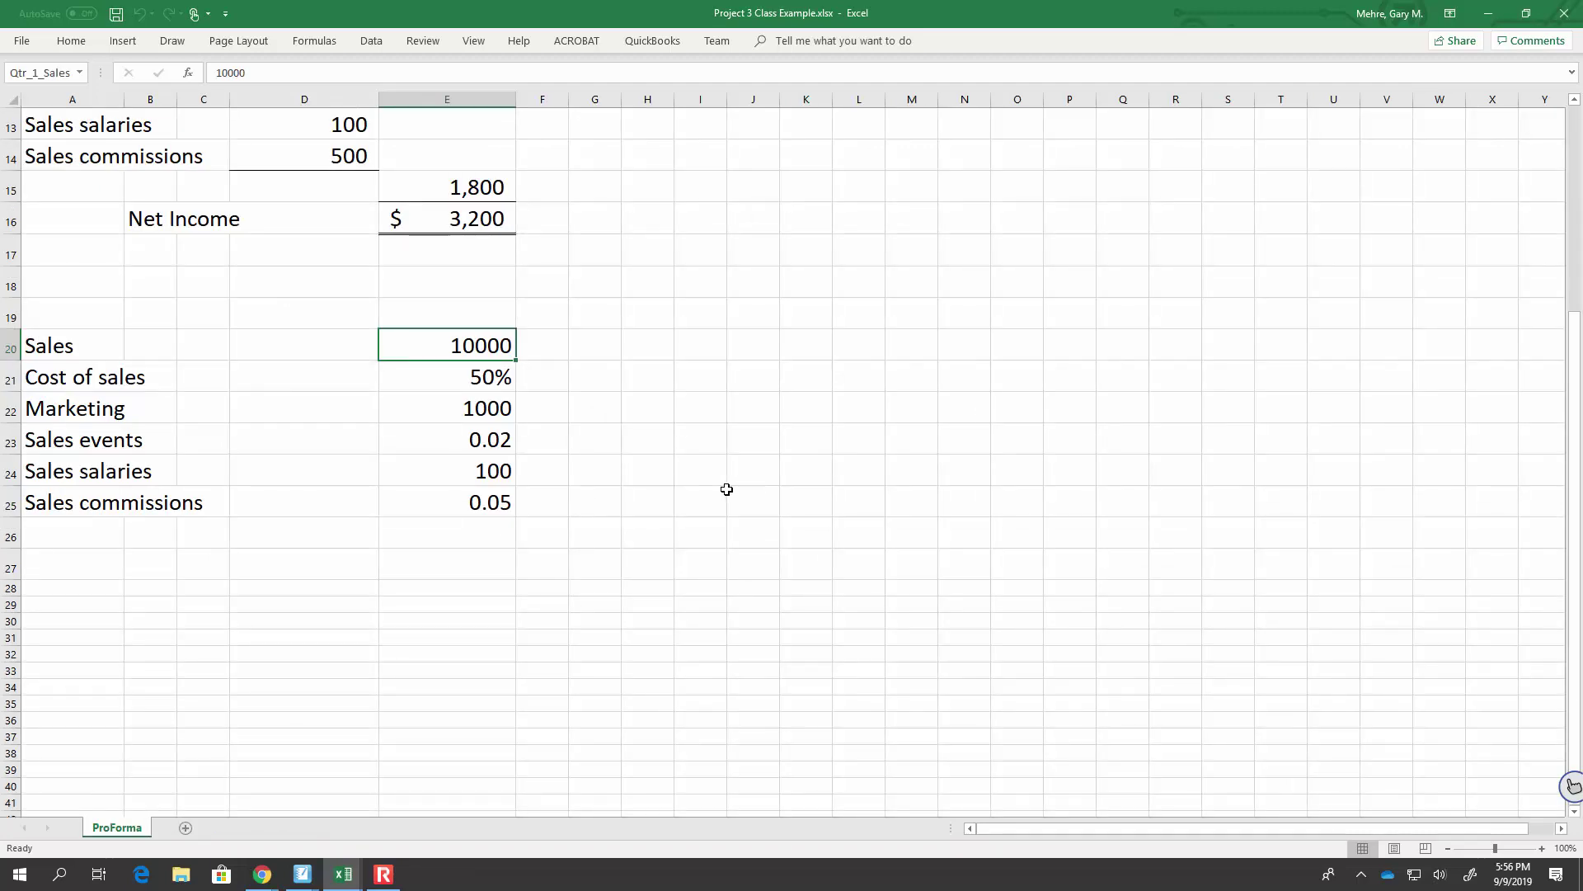
Step: Review the changing-cell values of the "worst" scenario in the Scenario Manager and close it without changing them
scroll(442, 360, "up", 4)
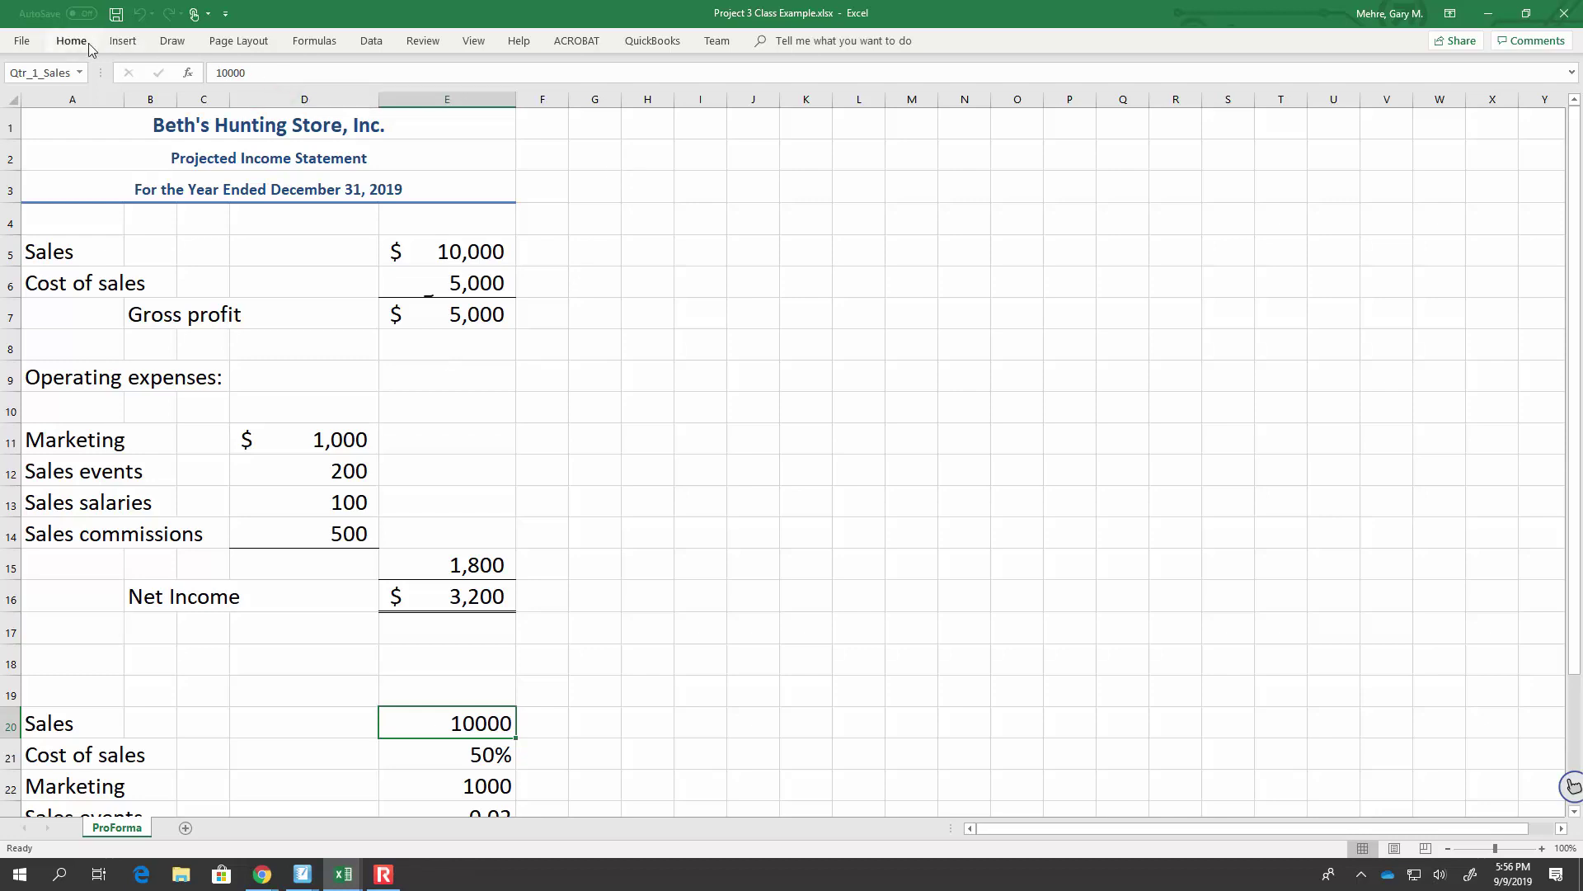
left_click(371, 42)
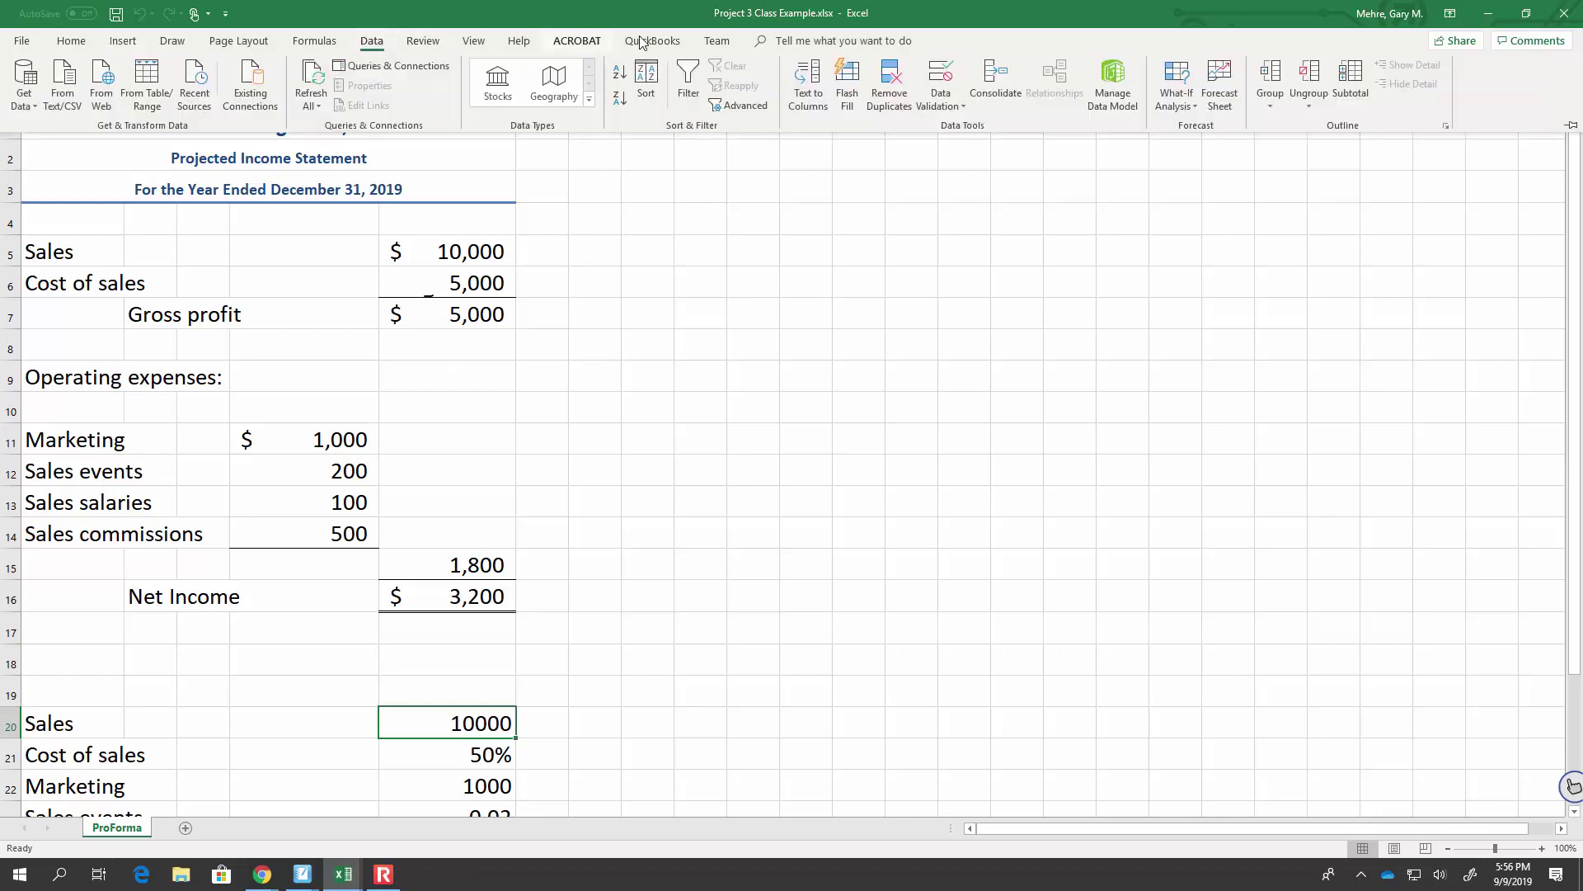
left_click(1176, 91)
left_click(1197, 132)
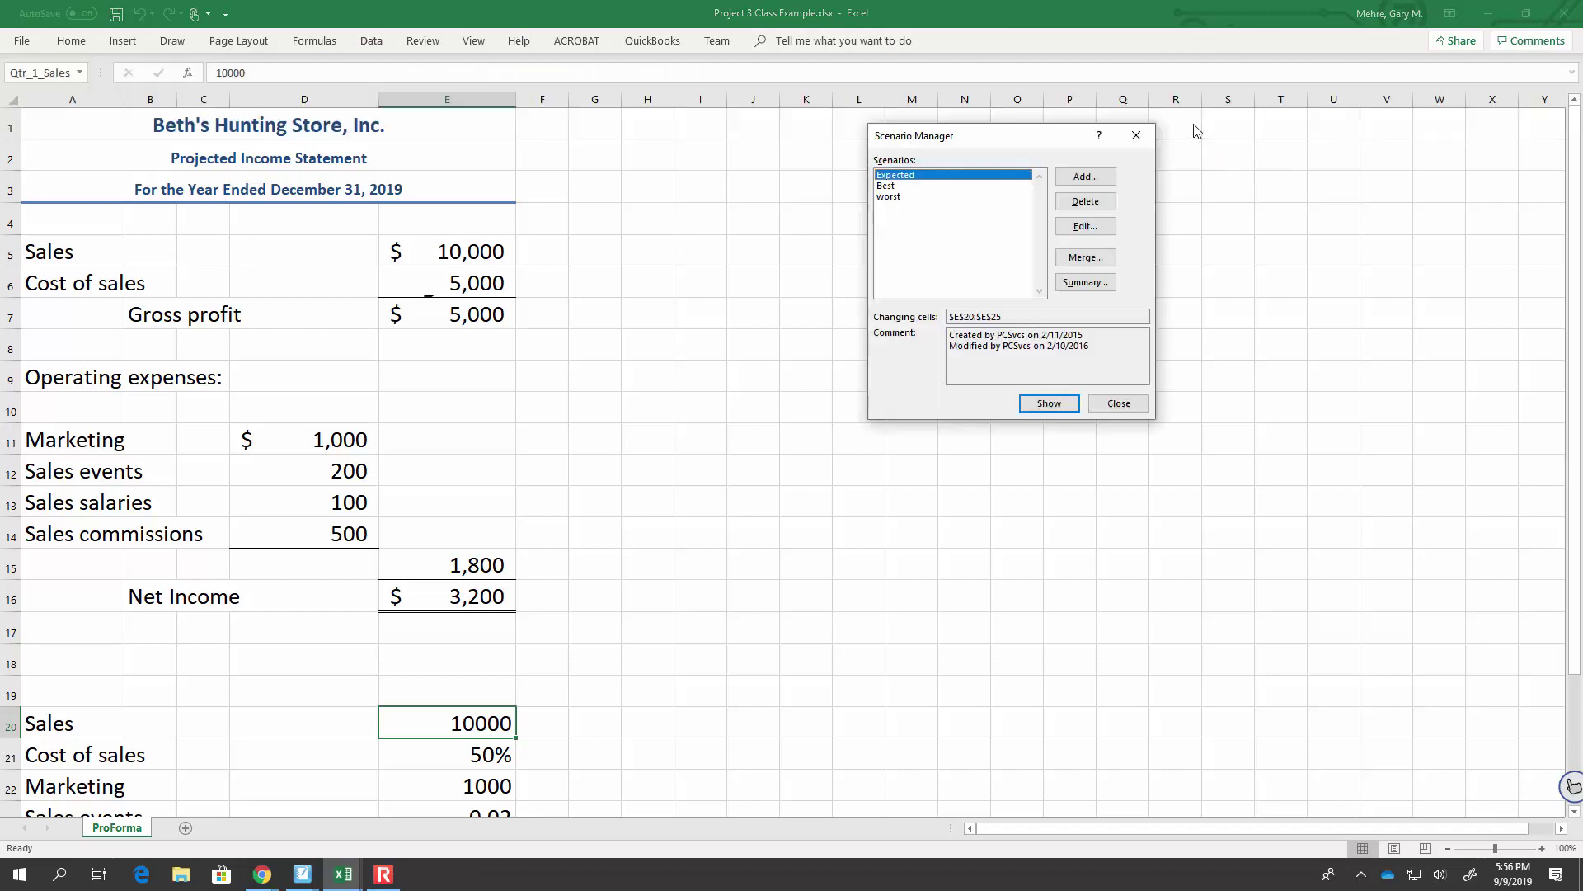
left_click(907, 196)
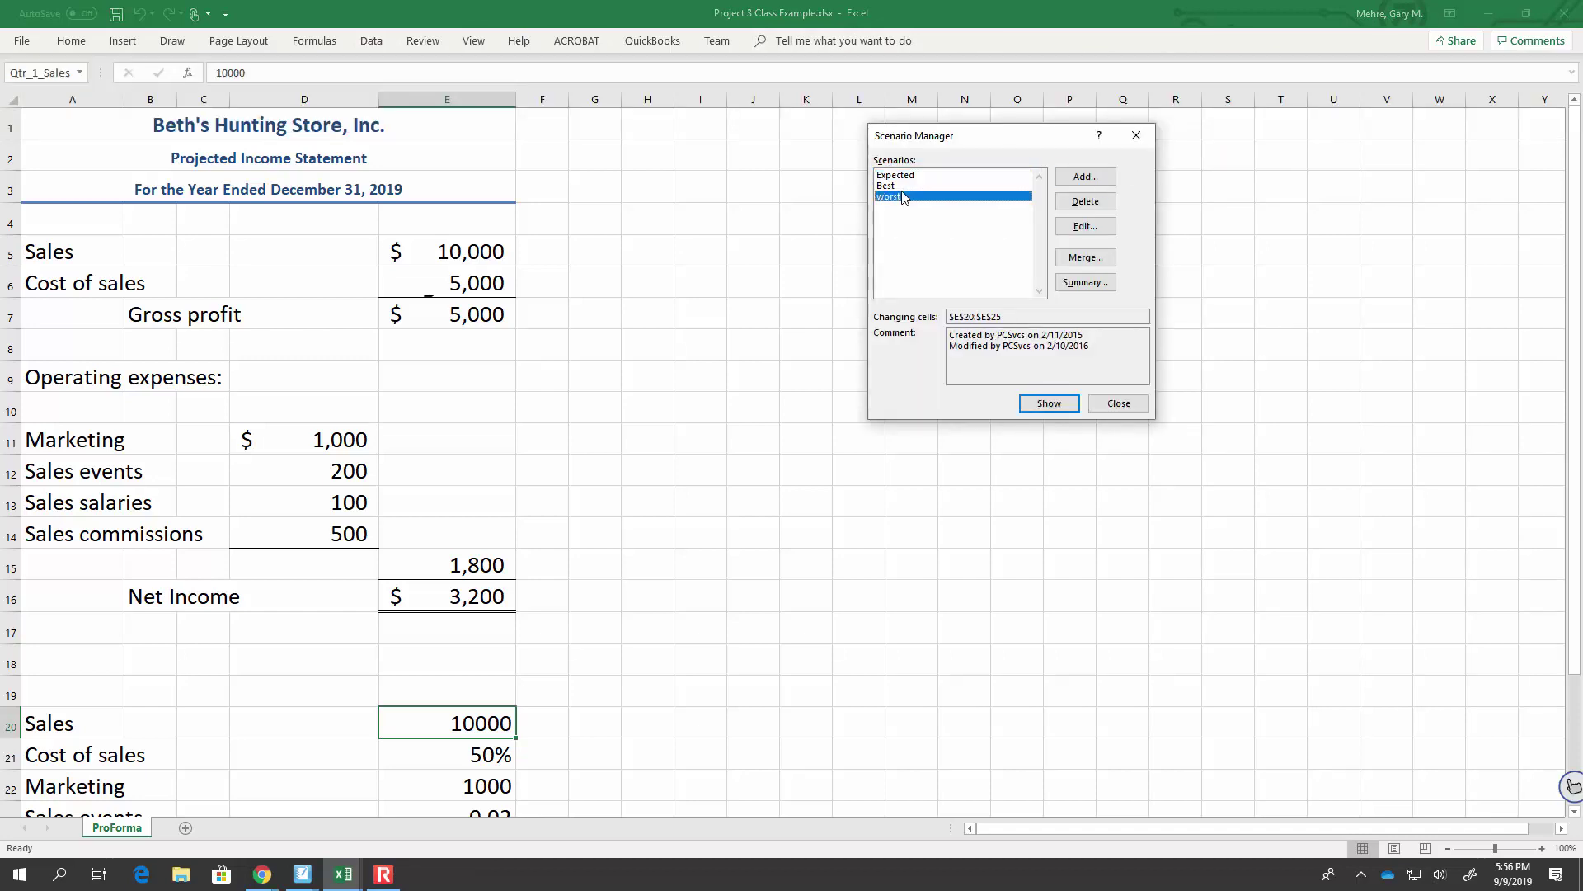
left_click(1080, 227)
left_click(1063, 389)
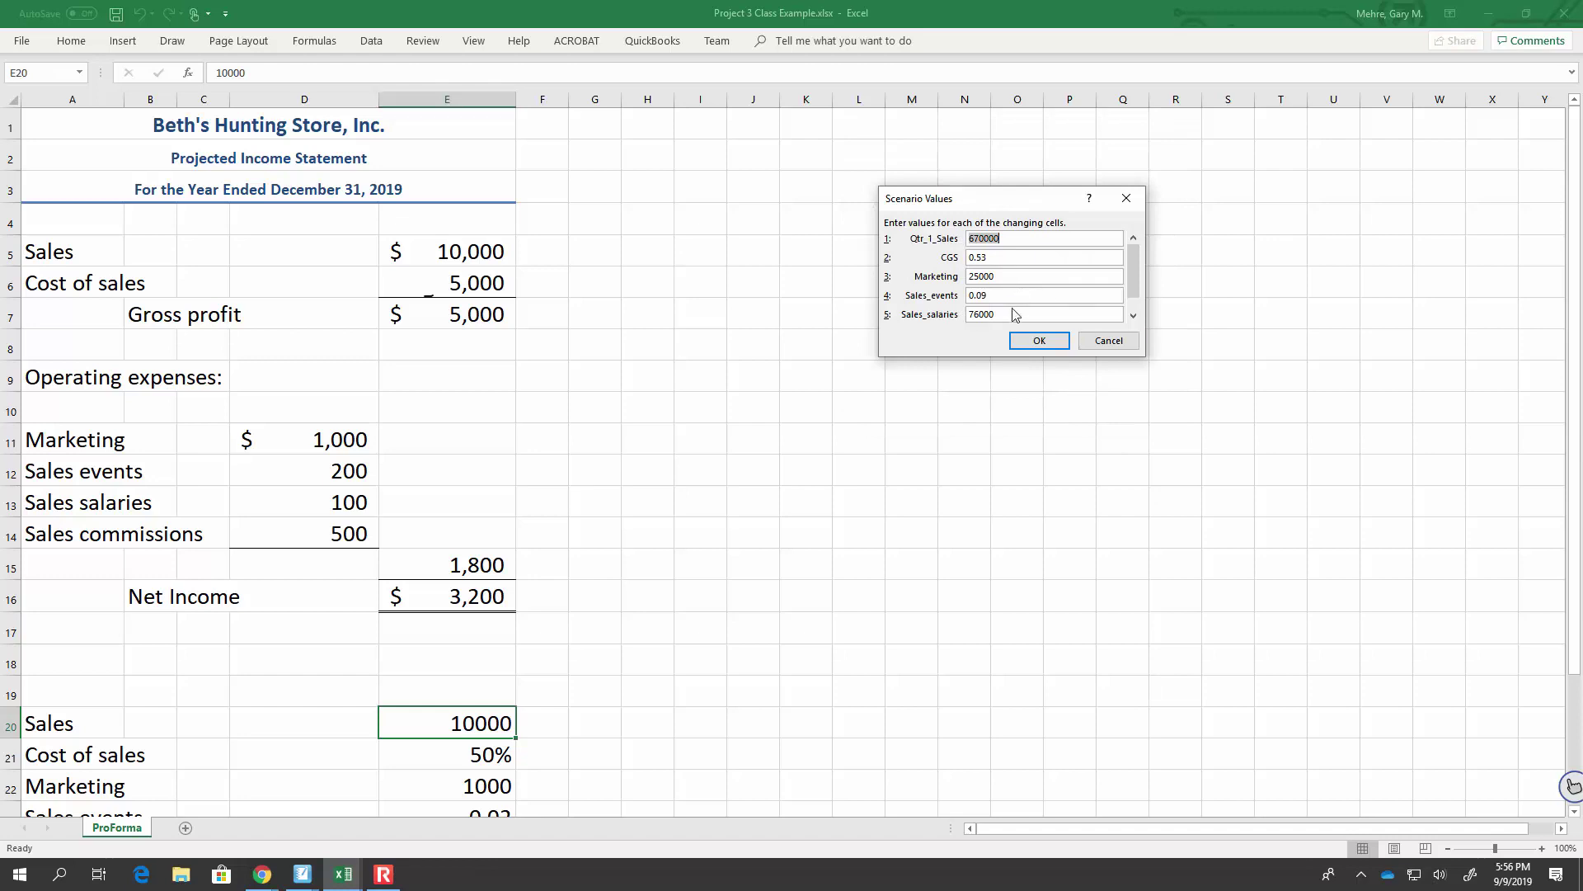
left_click(1134, 315)
left_click(1020, 295)
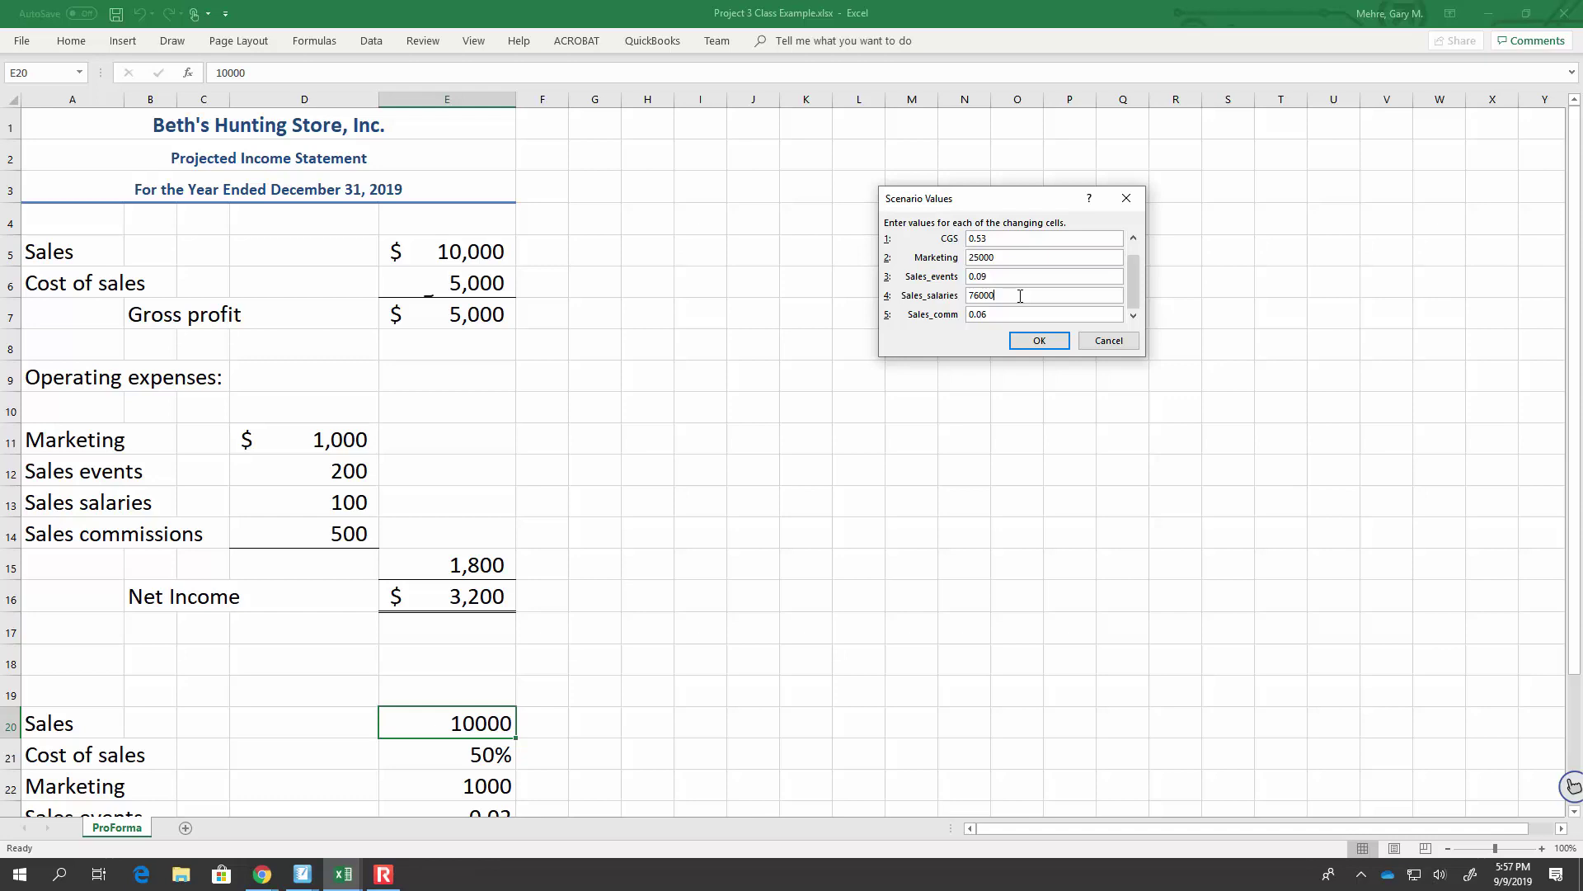
left_click(1094, 343)
left_click(1119, 404)
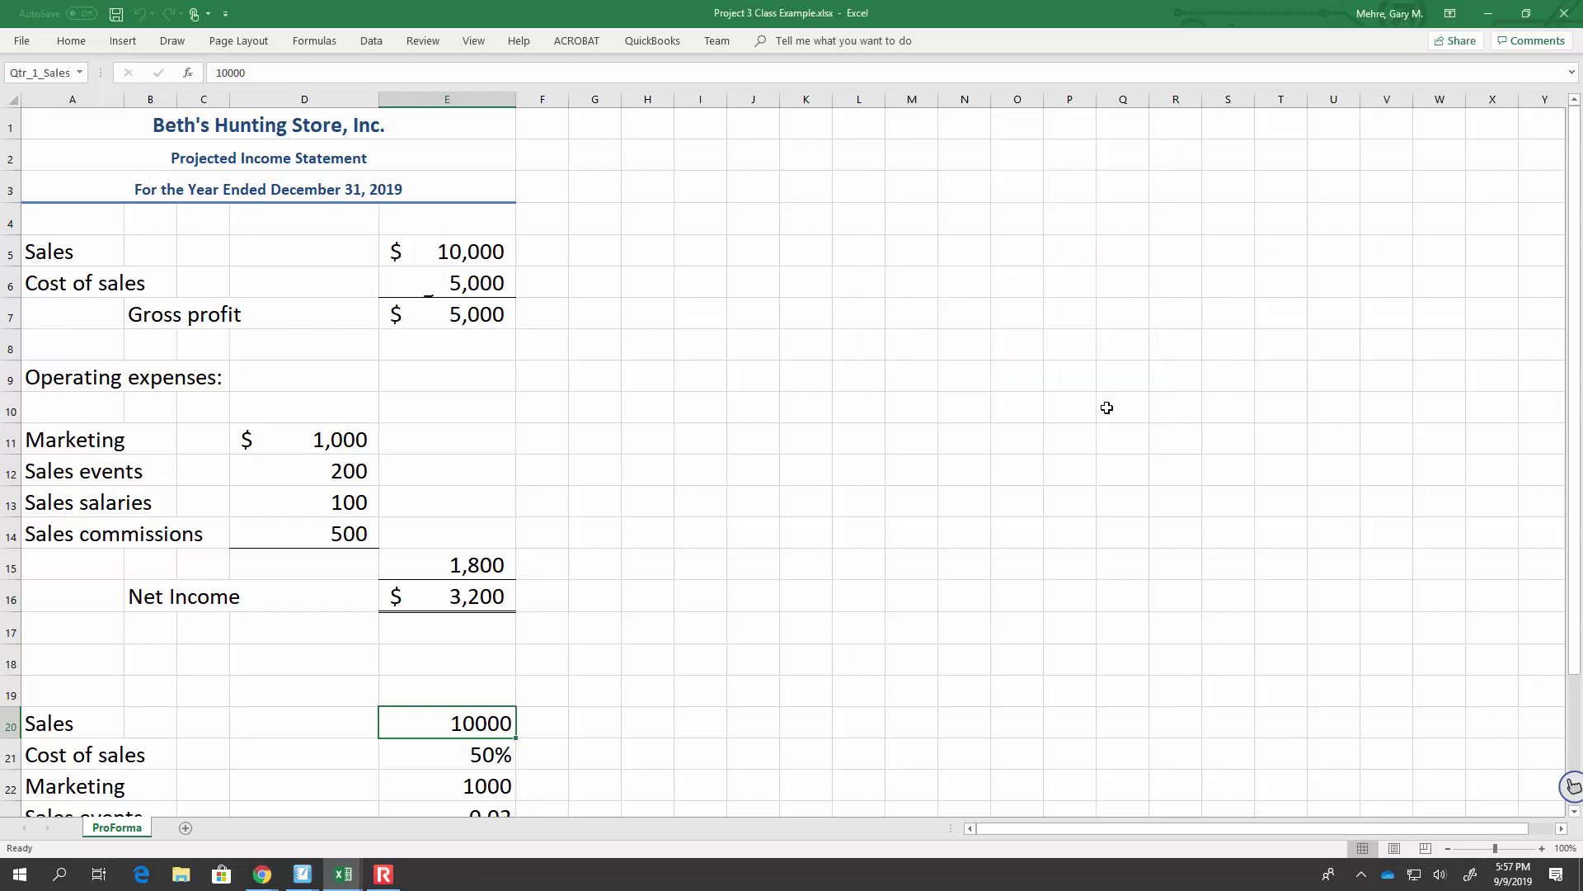
Step: Switch to the SMART Notebook class notes and bring up the Excel Project 3 grading checklist on page 6
mouse_move(303, 881)
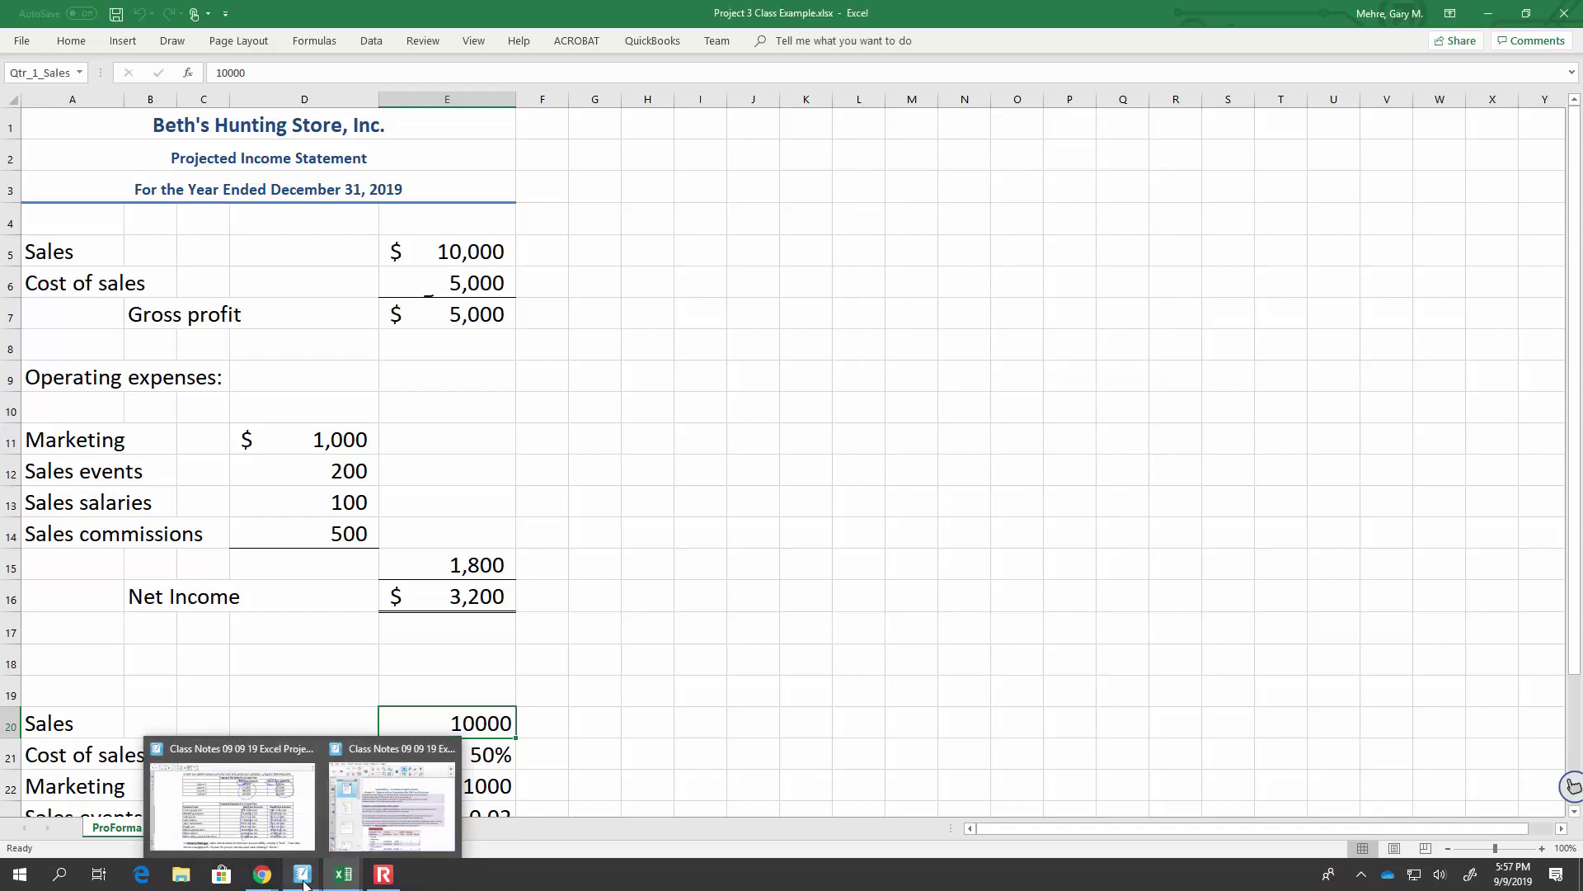
left_click(290, 829)
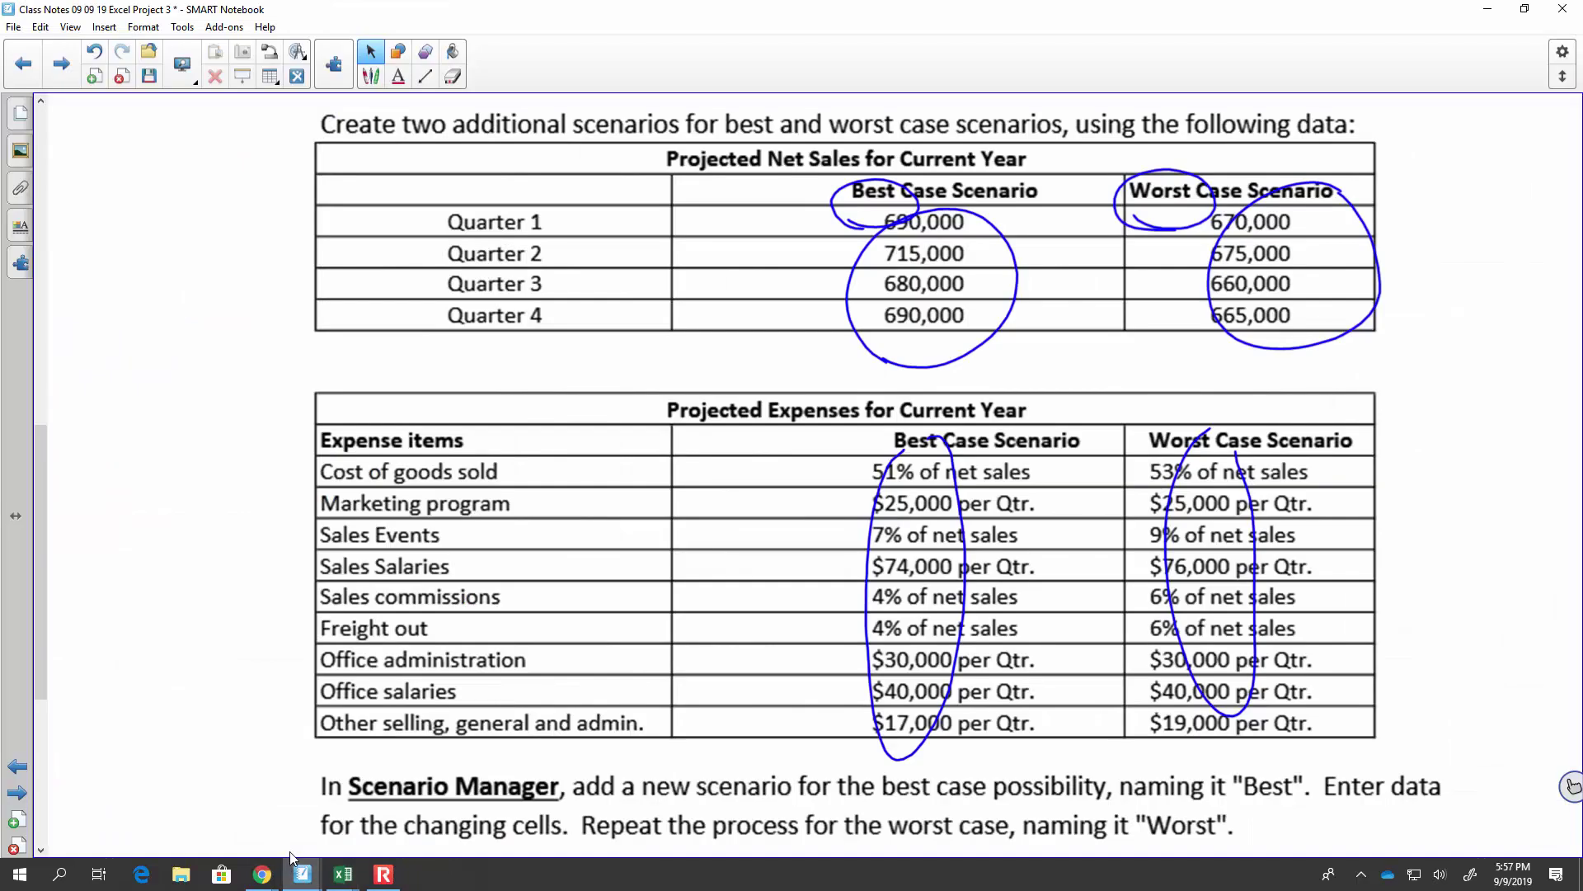
left_click(22, 115)
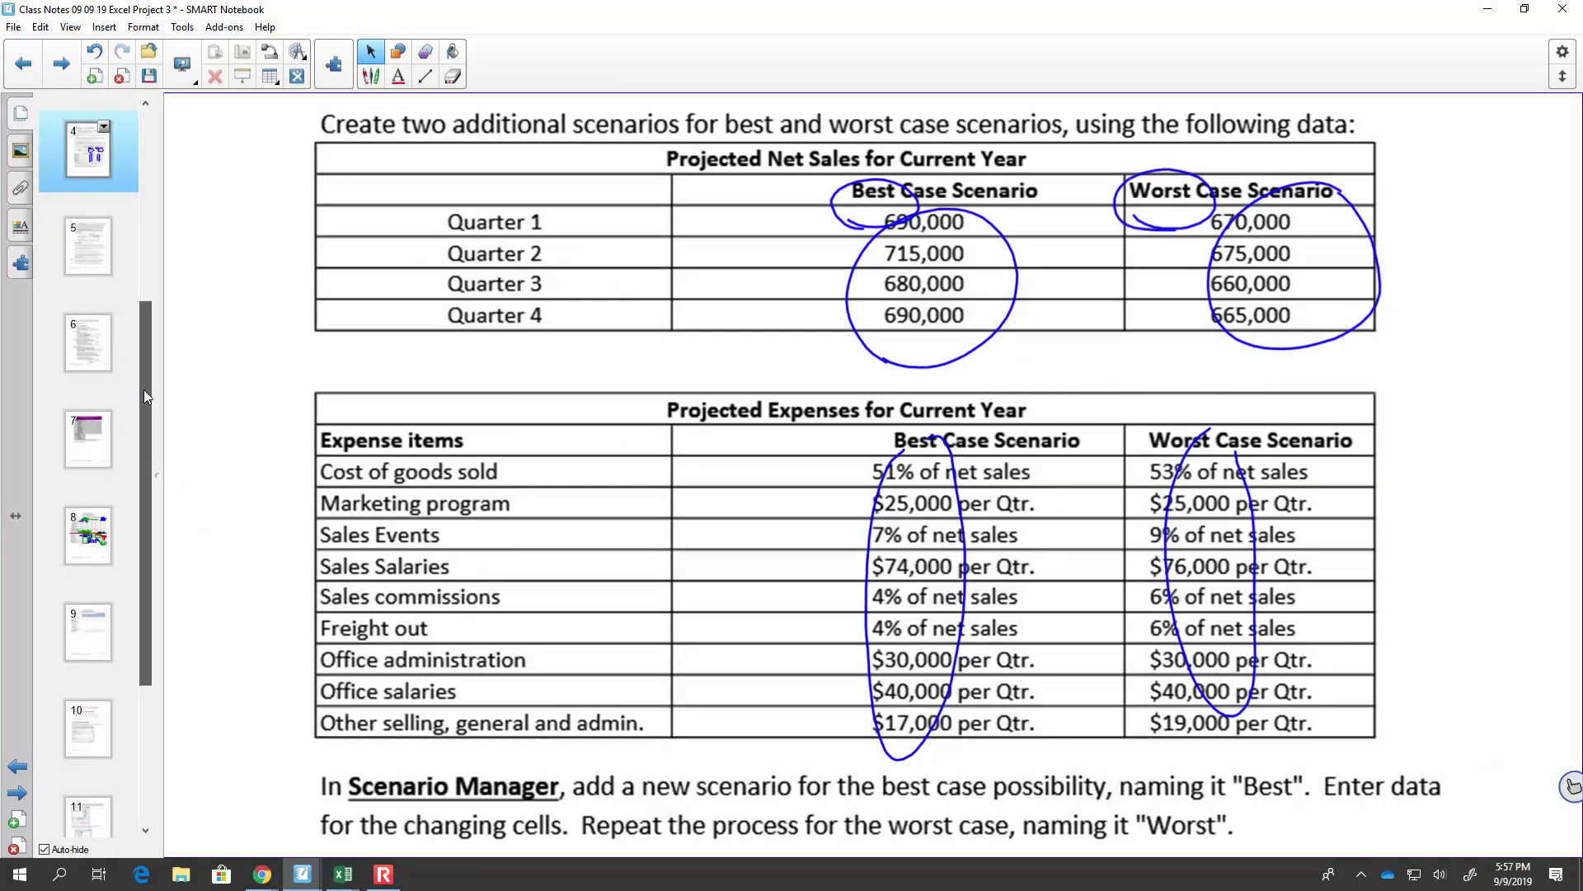
scroll(144, 396, "down", 1)
left_click(88, 245)
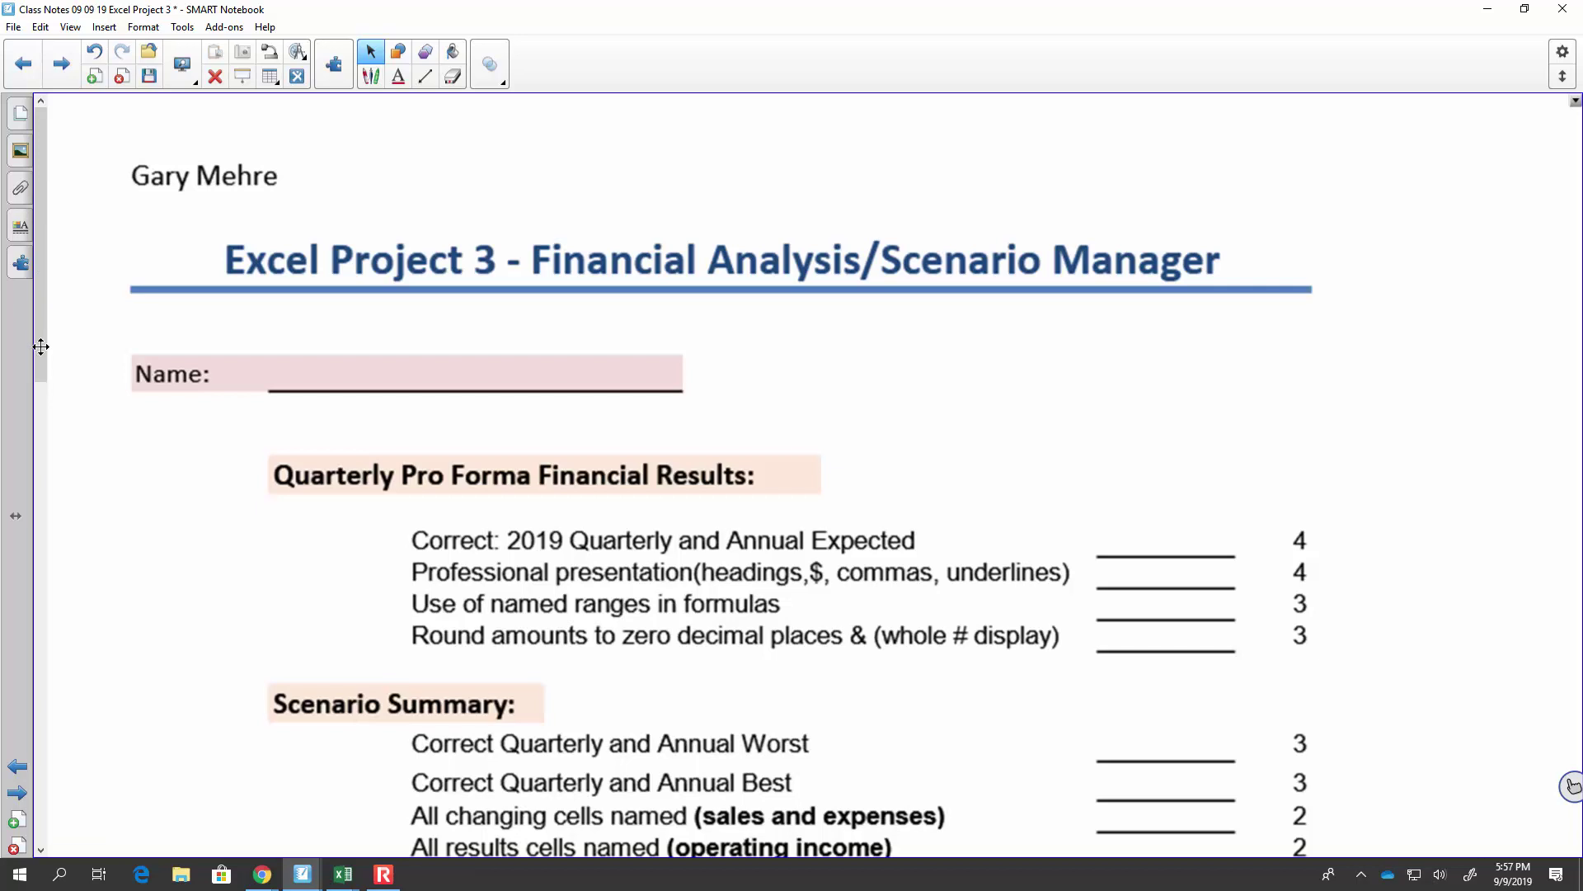
scroll(95, 488, "down", 3)
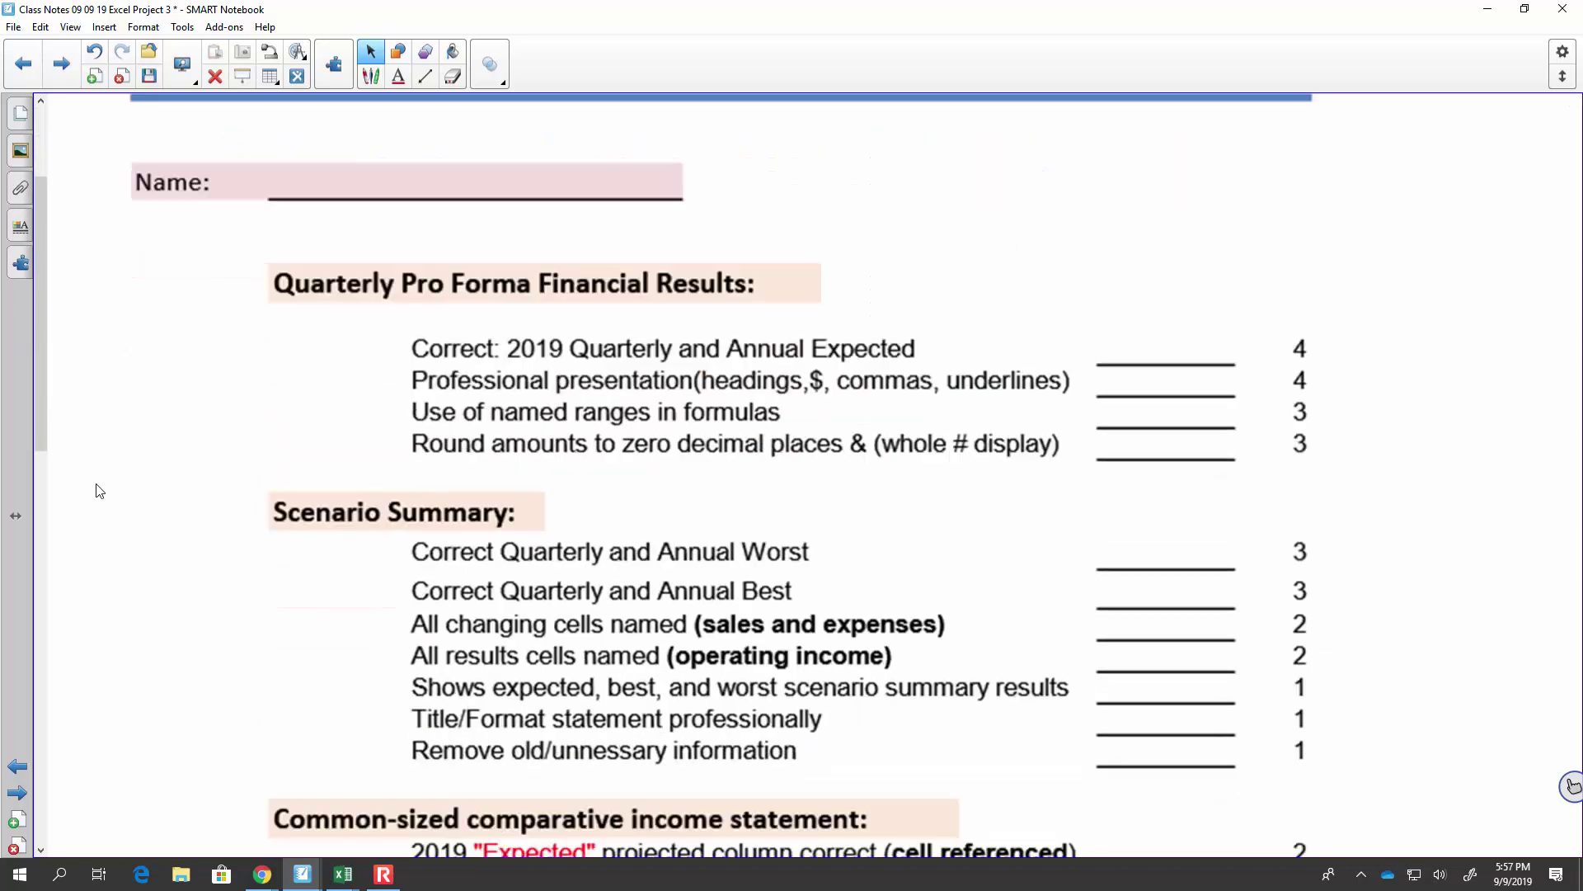
scroll(99, 491, "down", 1)
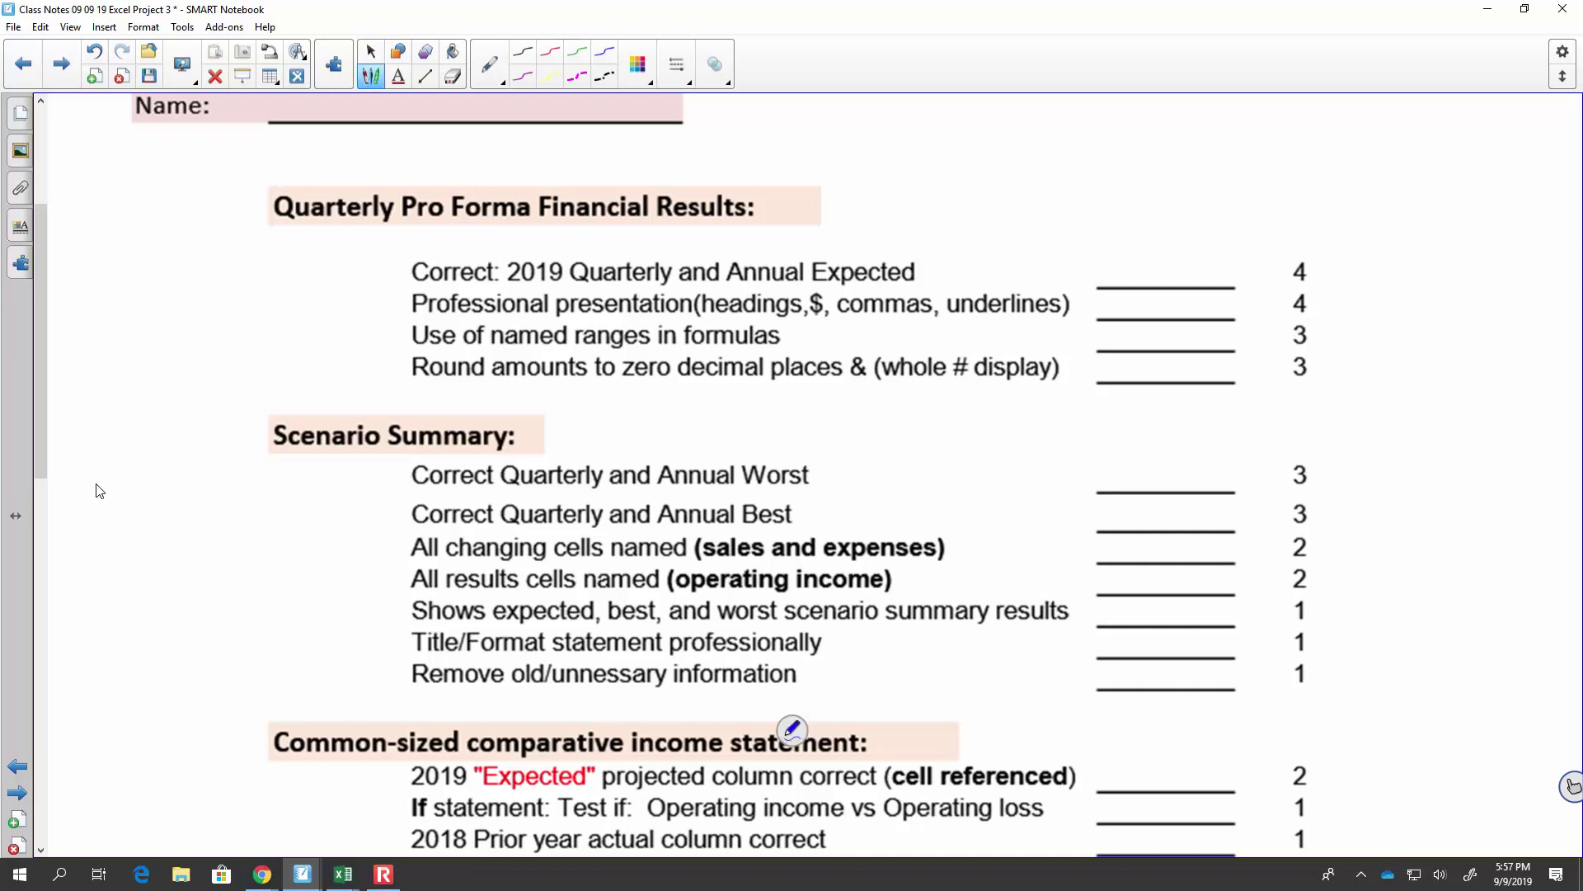
Step: Handwrite "Pg 6", underlined, above "1st" beside the Quarterly Pro Forma Financial Results section, and save the notes
left_click_drag(145, 274, 144, 335)
left_click_drag(201, 300, 170, 332)
mouse_move(221, 286)
left_mouse_down()
mouse_move(223, 328)
mouse_move(243, 315)
left_mouse_up()
mouse_move(145, 186)
left_mouse_down()
mouse_move(147, 244)
mouse_move(149, 231)
mouse_move(165, 241)
left_mouse_up()
mouse_move(211, 191)
left_mouse_down()
mouse_move(205, 236)
mouse_move(231, 239)
left_mouse_up()
left_click_drag(253, 242, 119, 264)
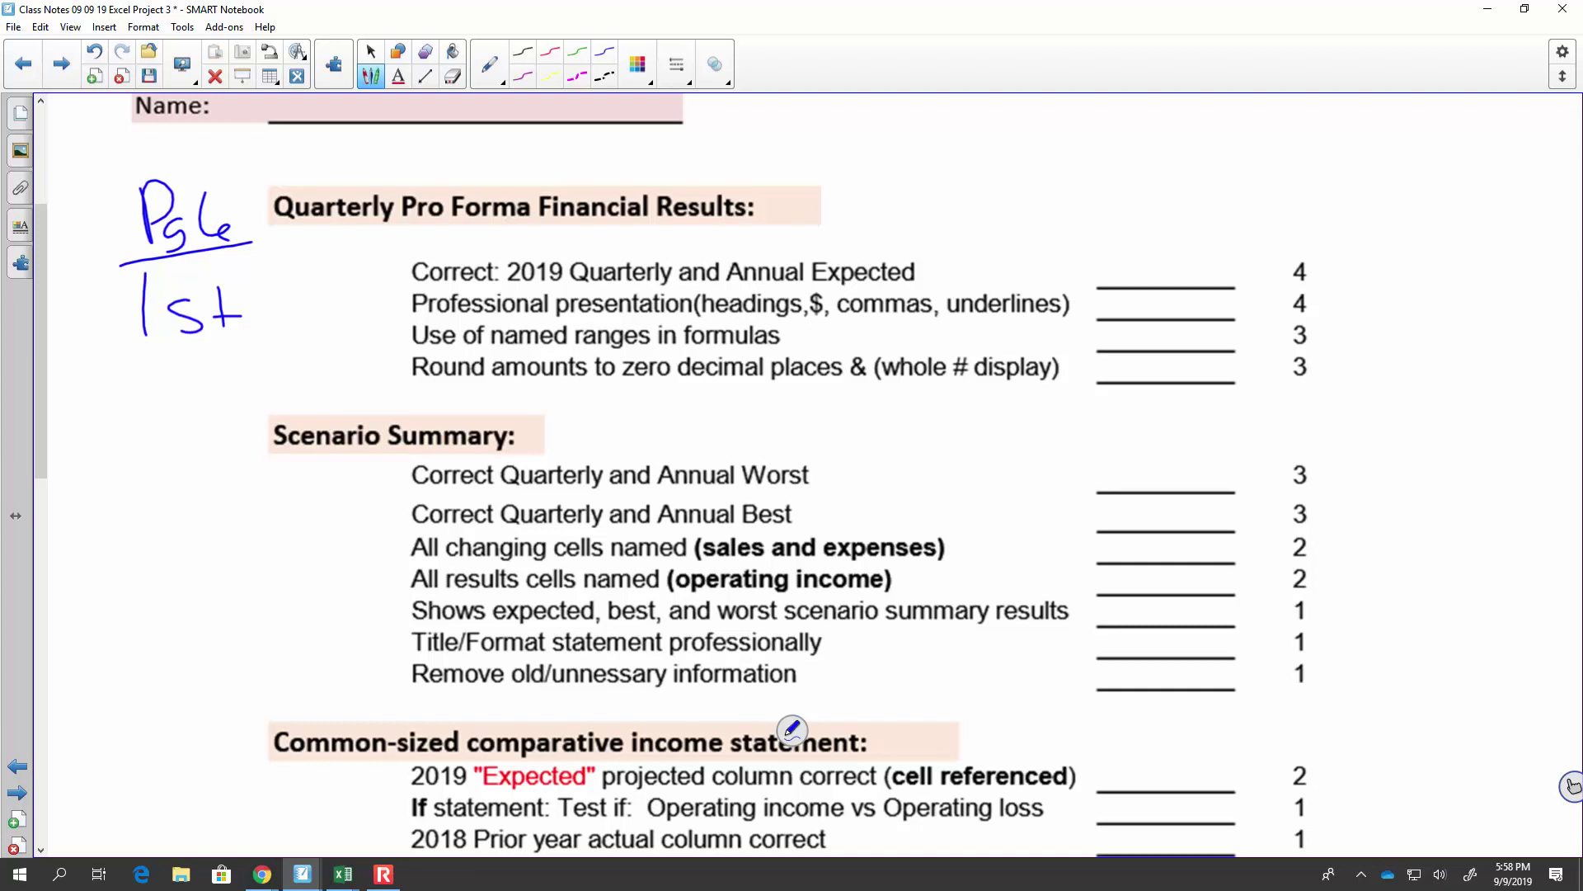
key("Escape")
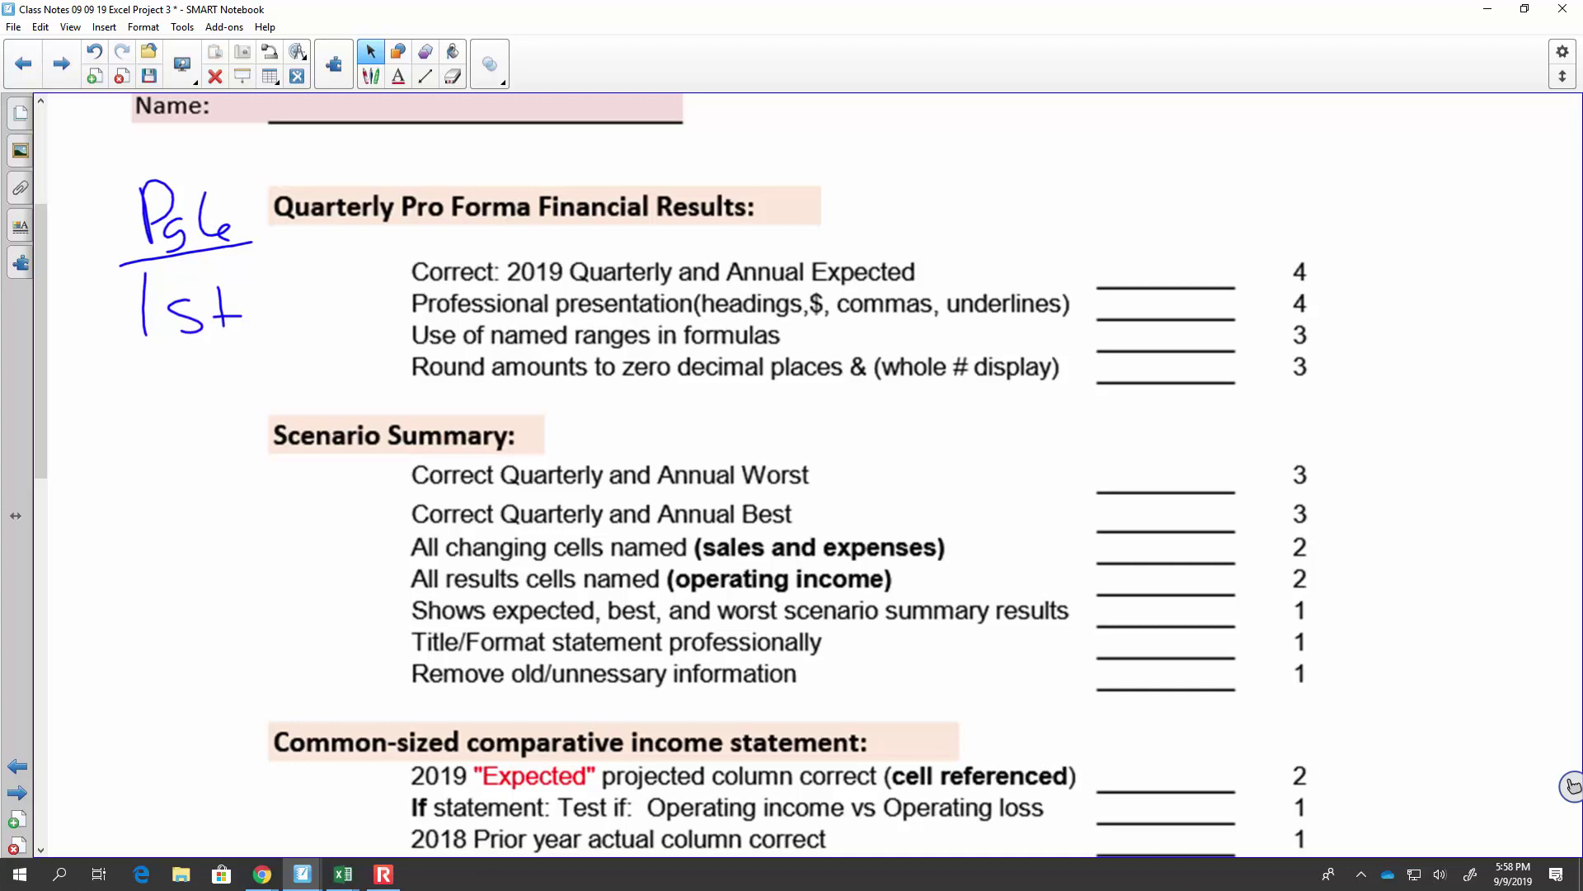
key("ctrl+s")
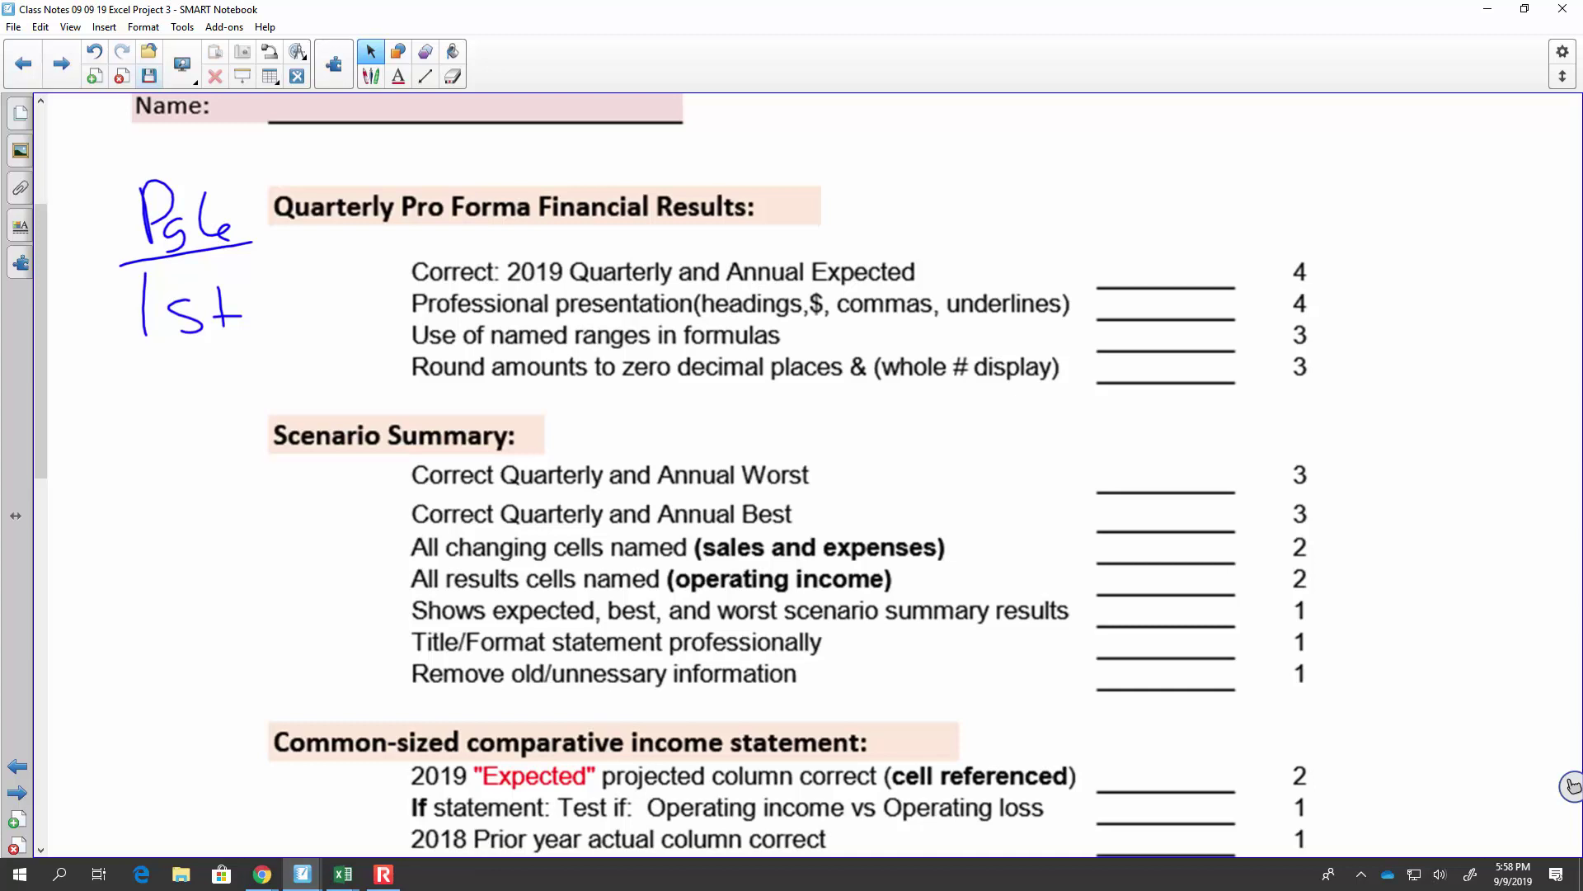
Step: Handwrite "2nd" beside the Scenario Summary section and tick its title/format and remove-old-information items
scroll(792, 475, "down", 3)
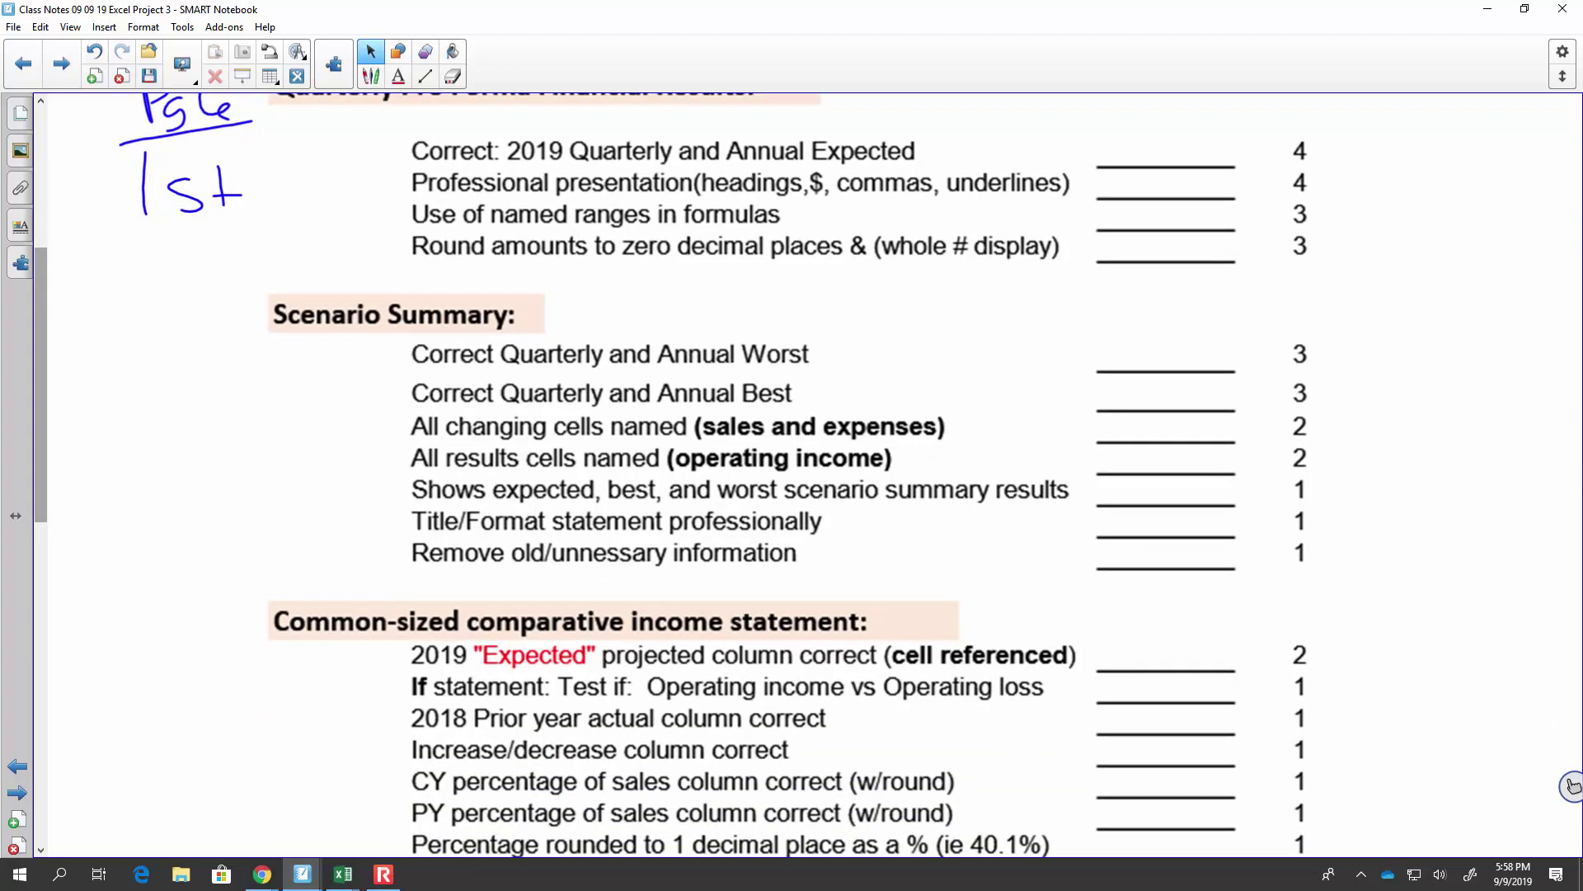
mouse_move(158, 396)
left_mouse_down()
mouse_move(200, 437)
mouse_move(215, 420)
mouse_move(235, 437)
left_mouse_up()
left_click_drag(264, 420, 270, 433)
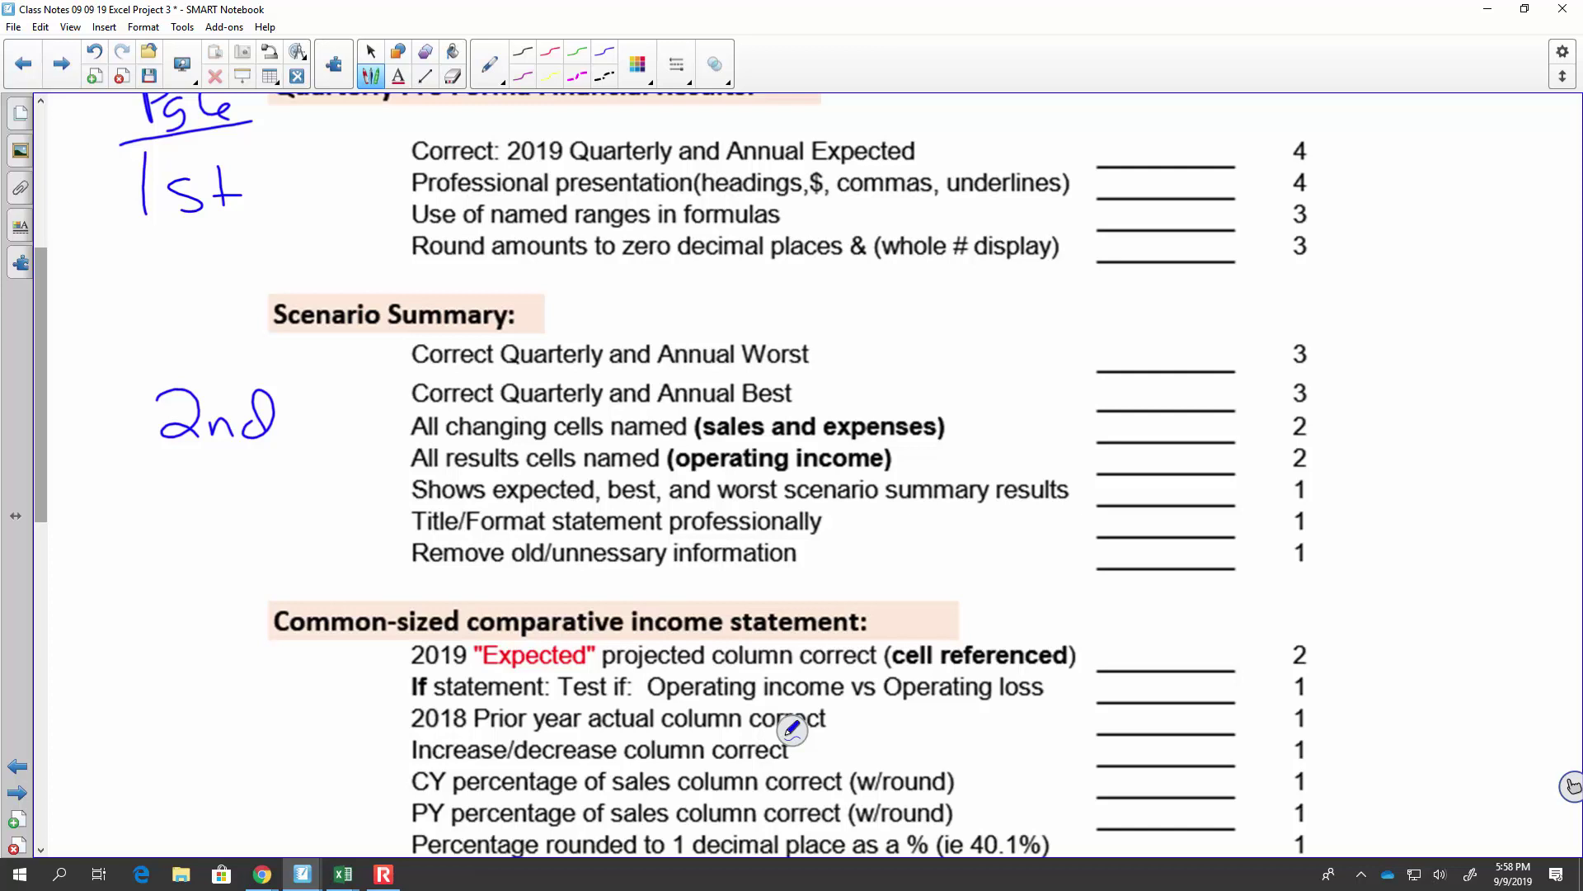
mouse_move(389, 515)
left_mouse_down()
mouse_move(412, 501)
mouse_move(401, 539)
left_mouse_up()
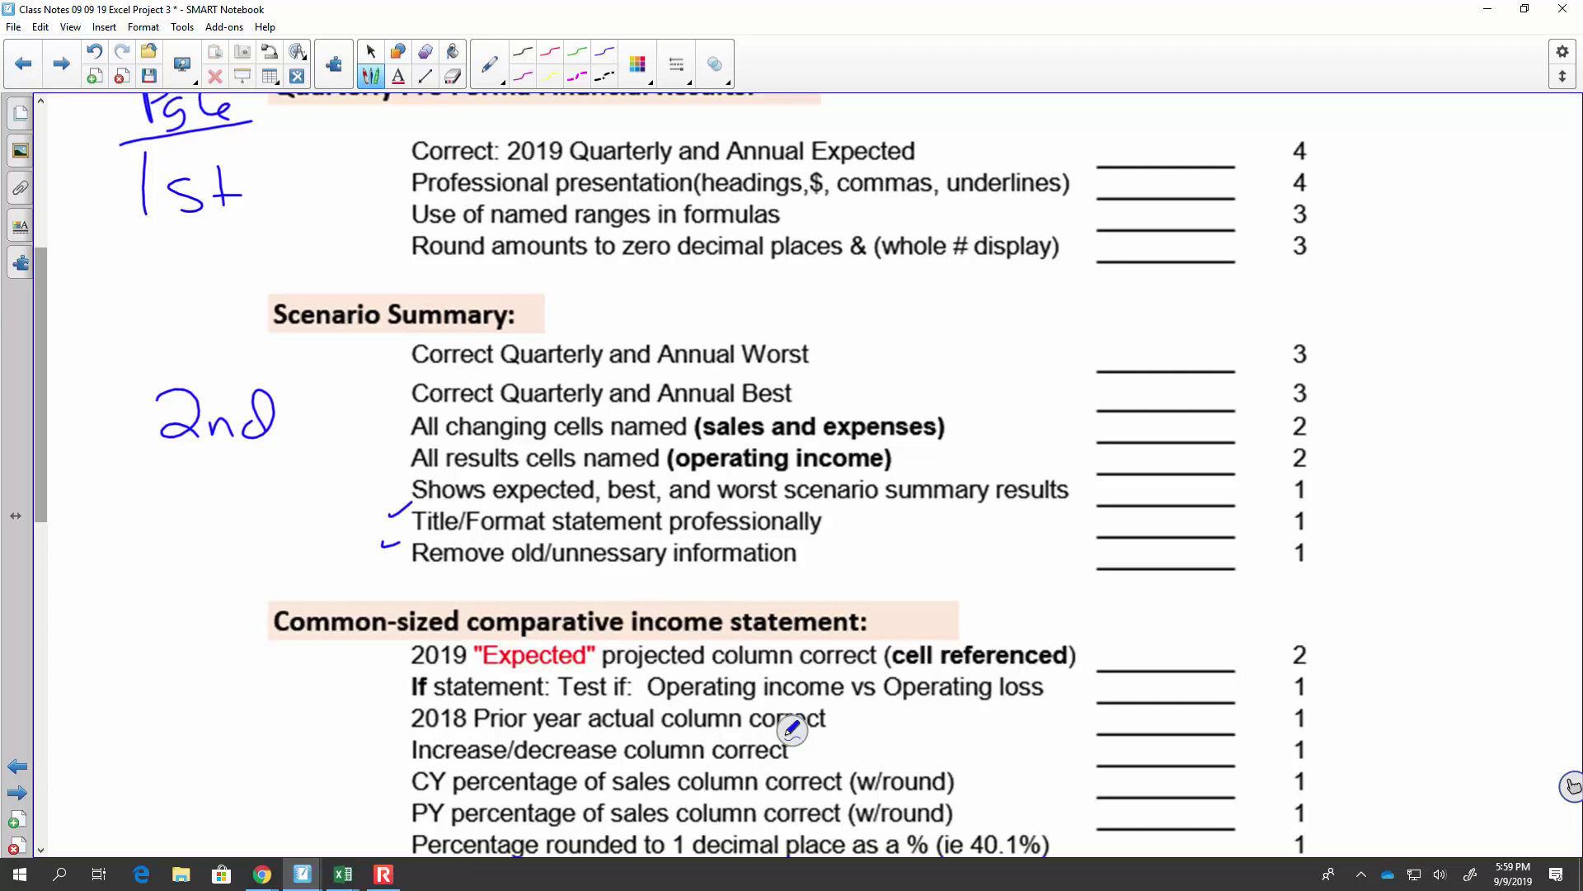
Step: Handwrite an underlined "3rd" with "Pg 5: Last Pg" beneath it beside the Common-sized comparative income statement section
scroll(791, 729, "down", 5)
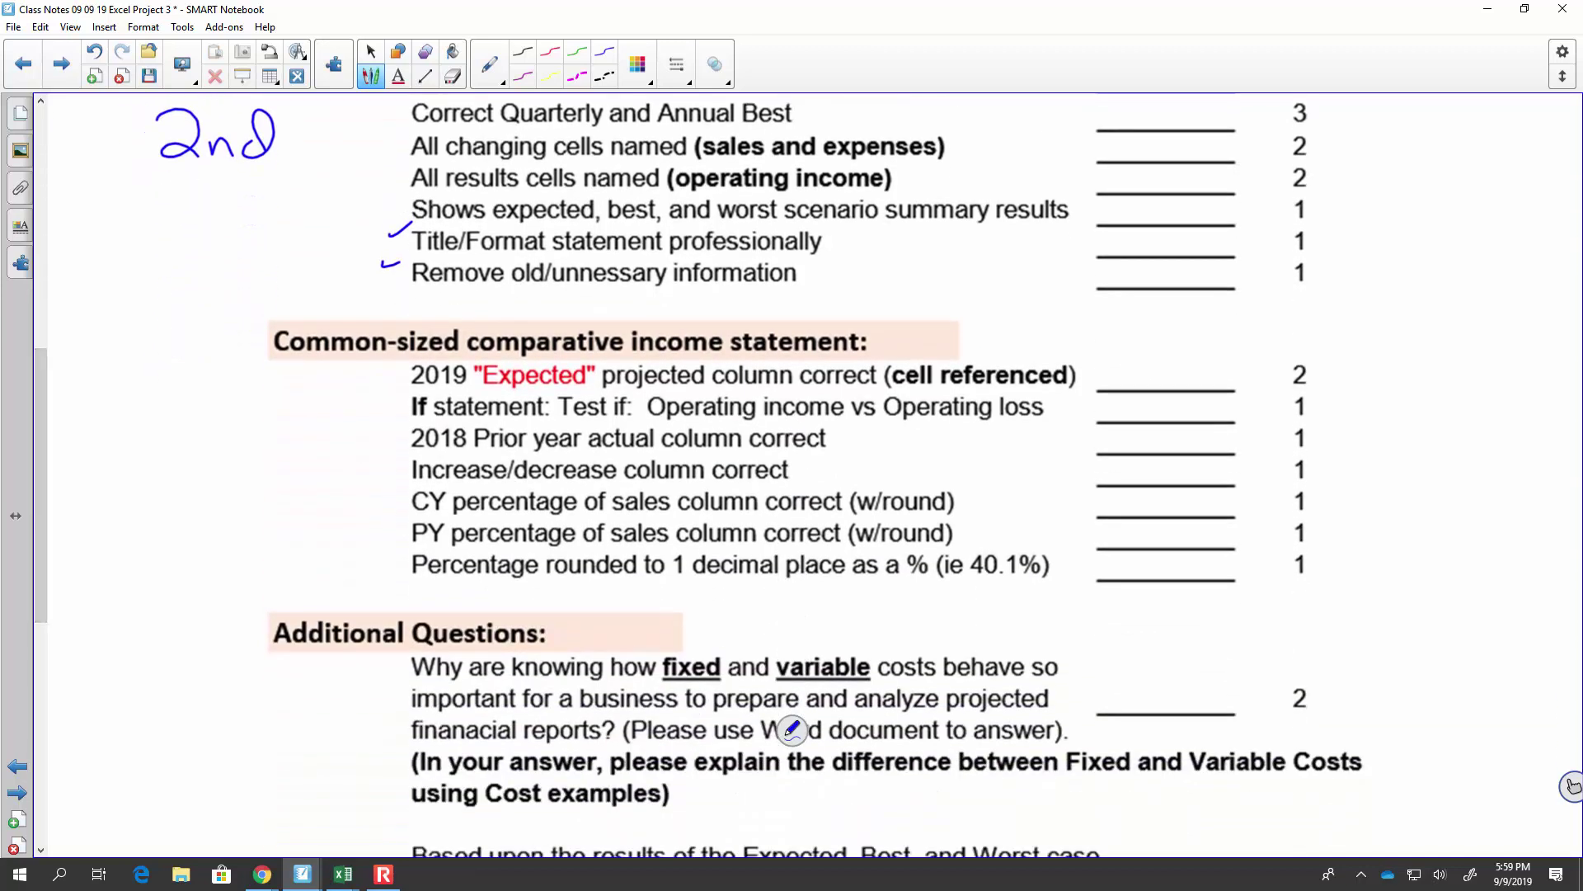
mouse_move(157, 426)
left_mouse_down()
mouse_move(198, 445)
mouse_move(173, 481)
mouse_move(271, 430)
mouse_move(294, 480)
left_mouse_up()
left_click_drag(177, 522, 302, 502)
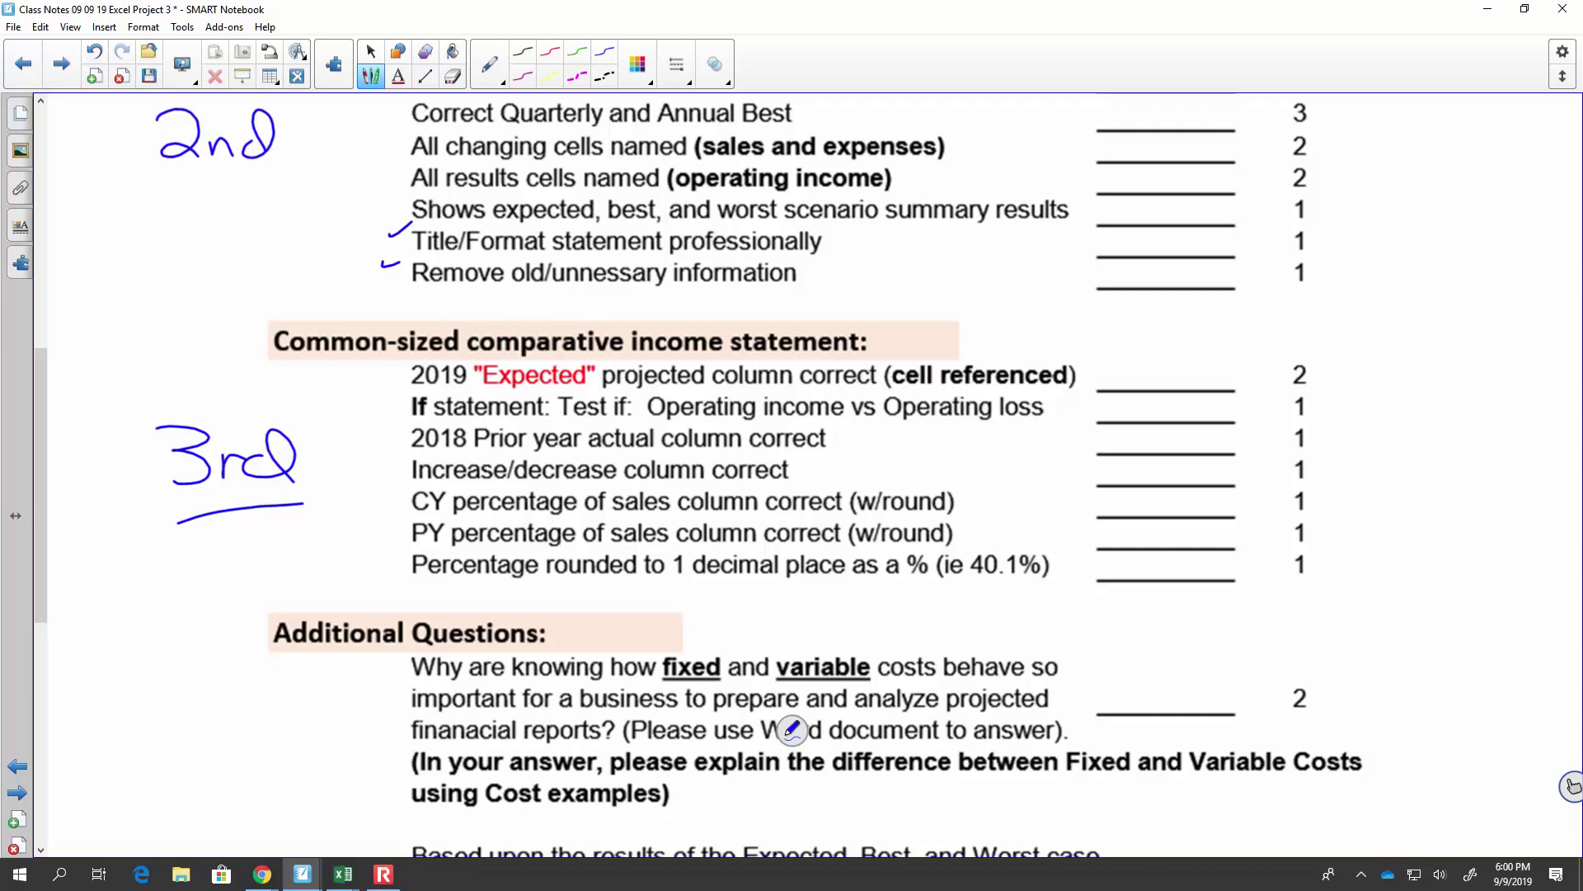
mouse_move(137, 533)
left_mouse_down()
mouse_move(140, 587)
mouse_move(148, 562)
mouse_move(172, 594)
left_mouse_up()
mouse_move(206, 539)
left_mouse_down()
mouse_move(236, 566)
mouse_move(209, 572)
left_mouse_up()
left_click_drag(206, 533, 229, 531)
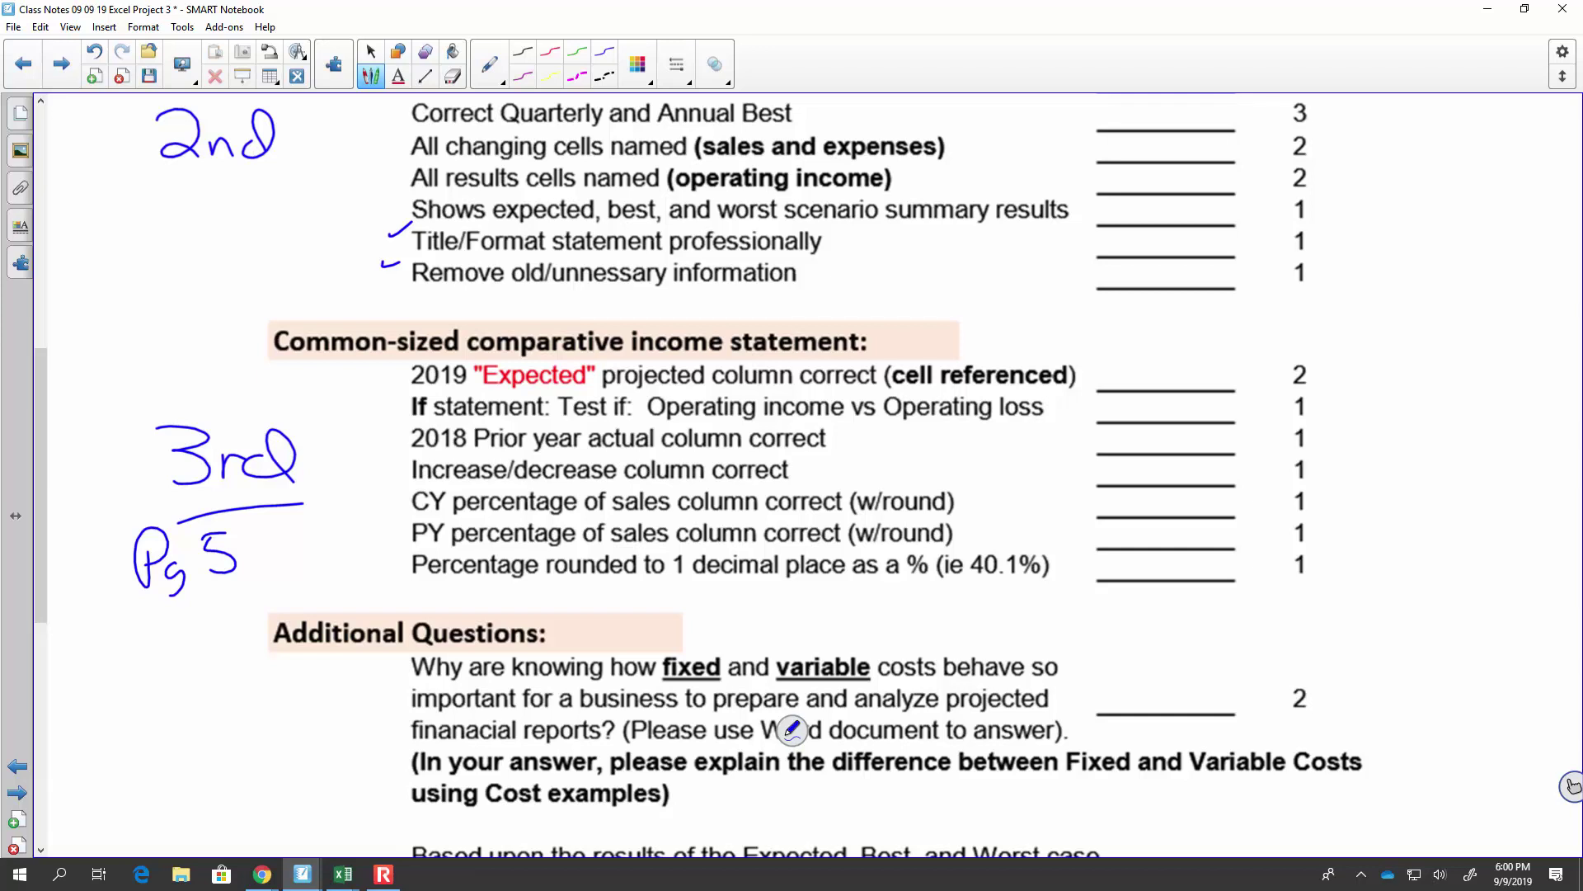
mouse_move(270, 518)
left_mouse_down()
mouse_move(272, 561)
mouse_move(294, 556)
left_mouse_up()
mouse_move(306, 536)
left_mouse_down()
mouse_move(307, 556)
mouse_move(323, 554)
left_mouse_up()
mouse_move(350, 513)
left_mouse_down()
mouse_move(346, 550)
mouse_move(361, 532)
left_mouse_up()
left_click_drag(292, 564, 289, 604)
mouse_move(291, 569)
left_mouse_down()
mouse_move(317, 577)
mouse_move(317, 610)
left_mouse_up()
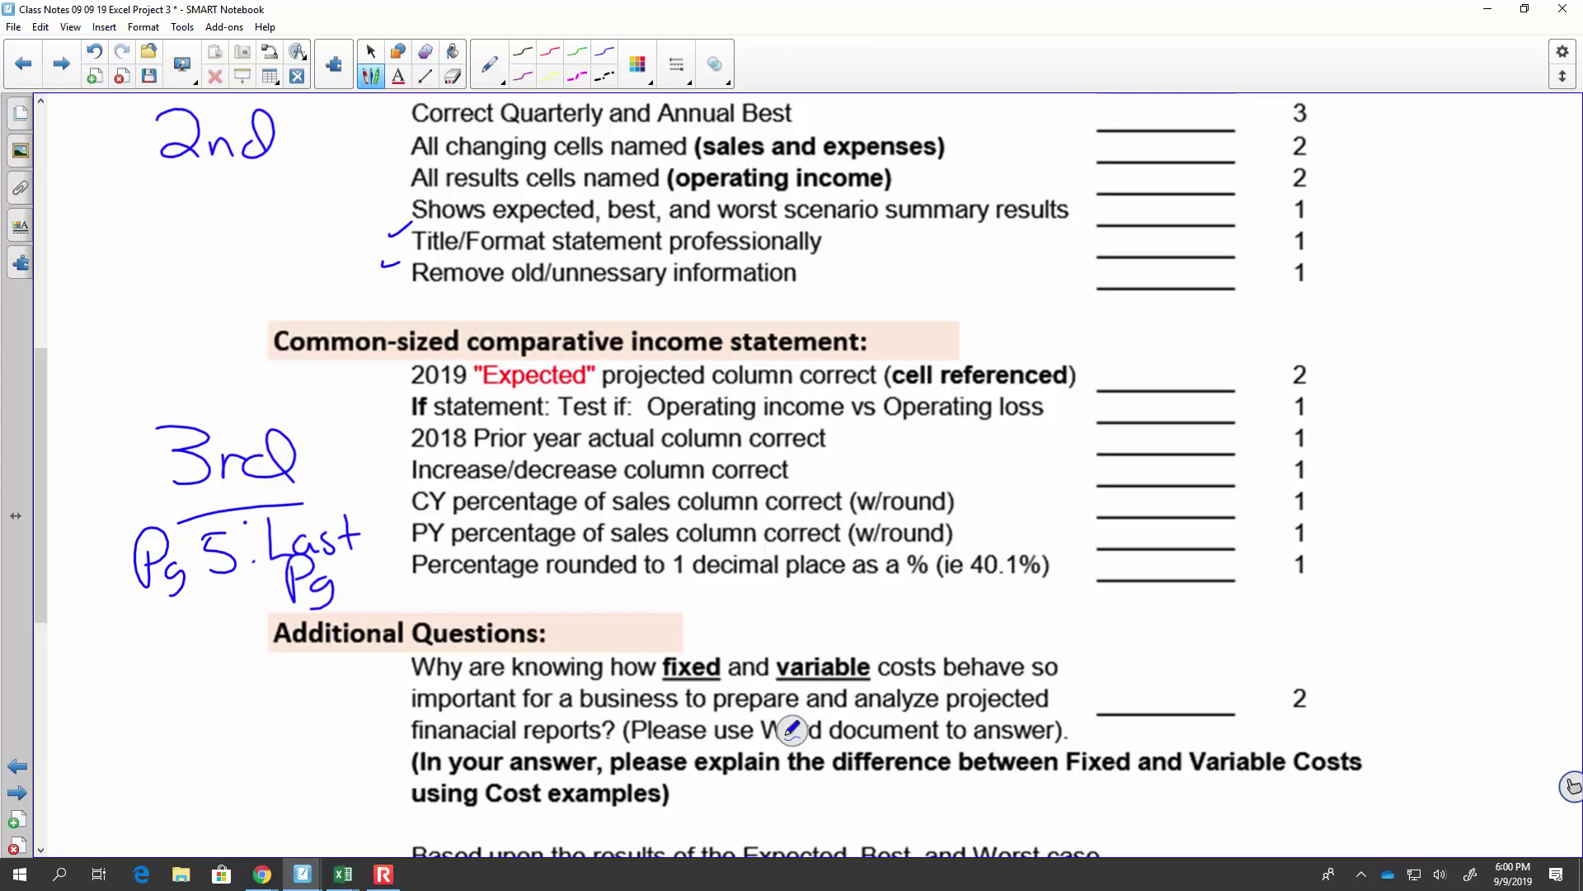
Step: Go to page 9 of the notes and look over the Common-sized Income Statement layout
left_click(8, 108)
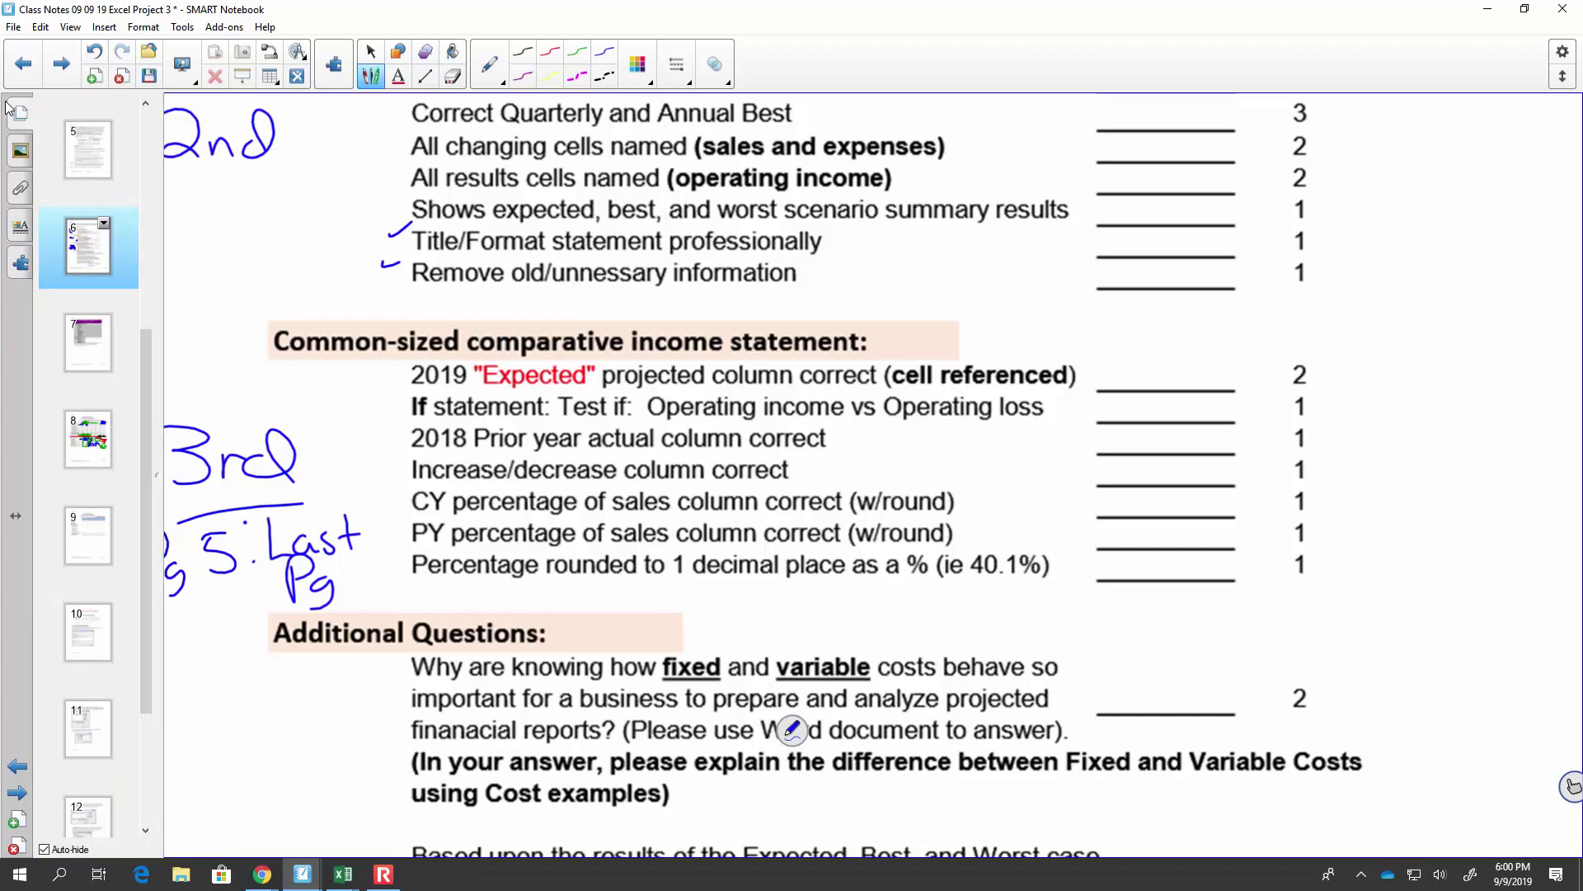
left_click(96, 518)
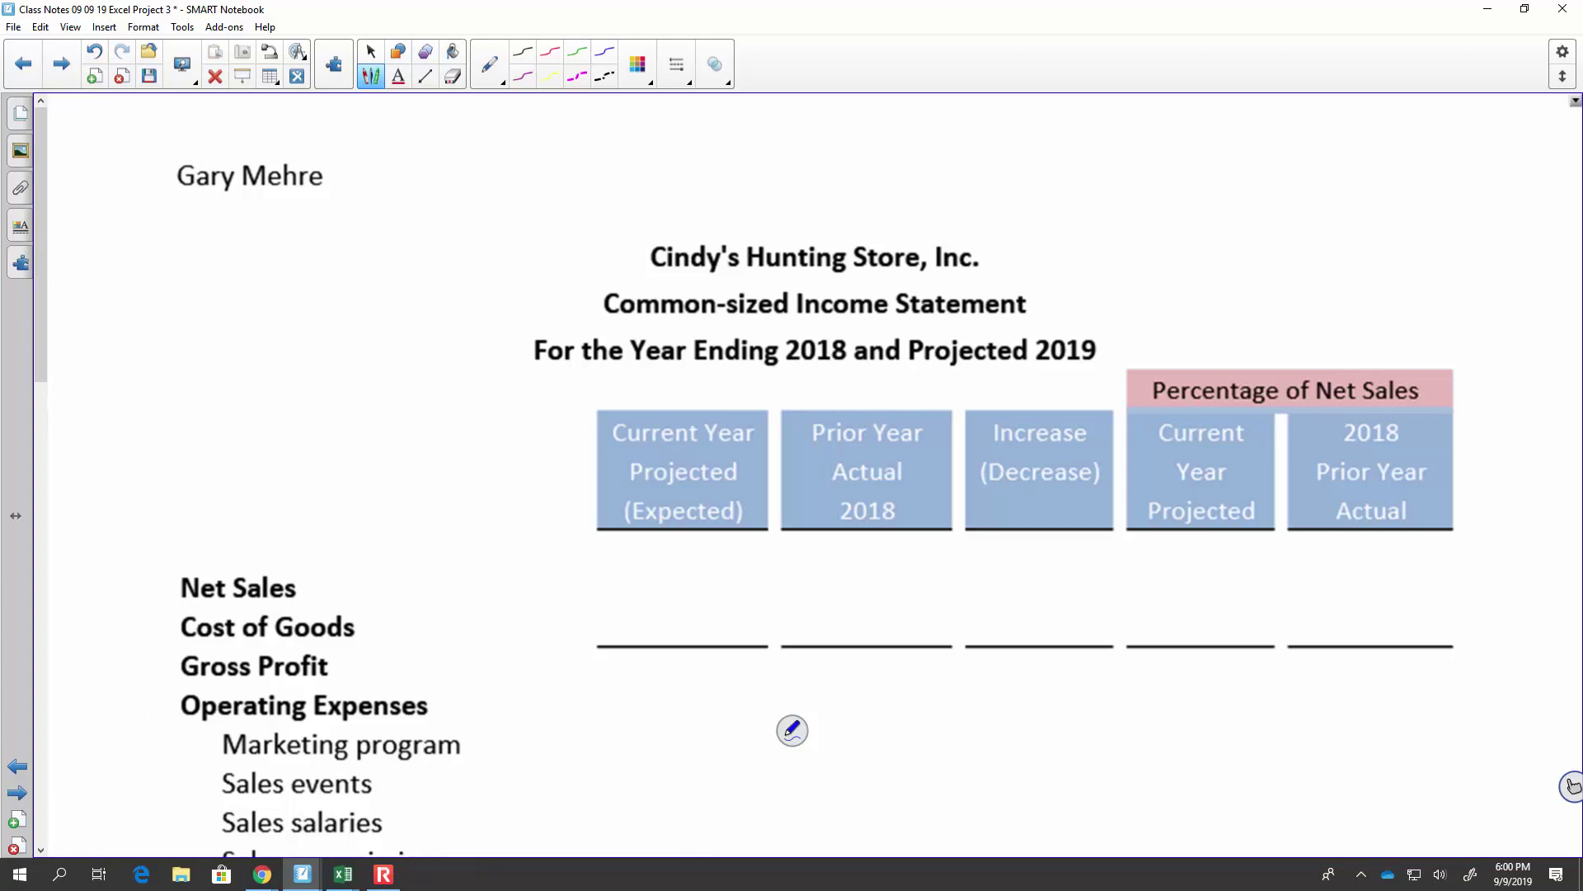
scroll(814, 475, "up", 1)
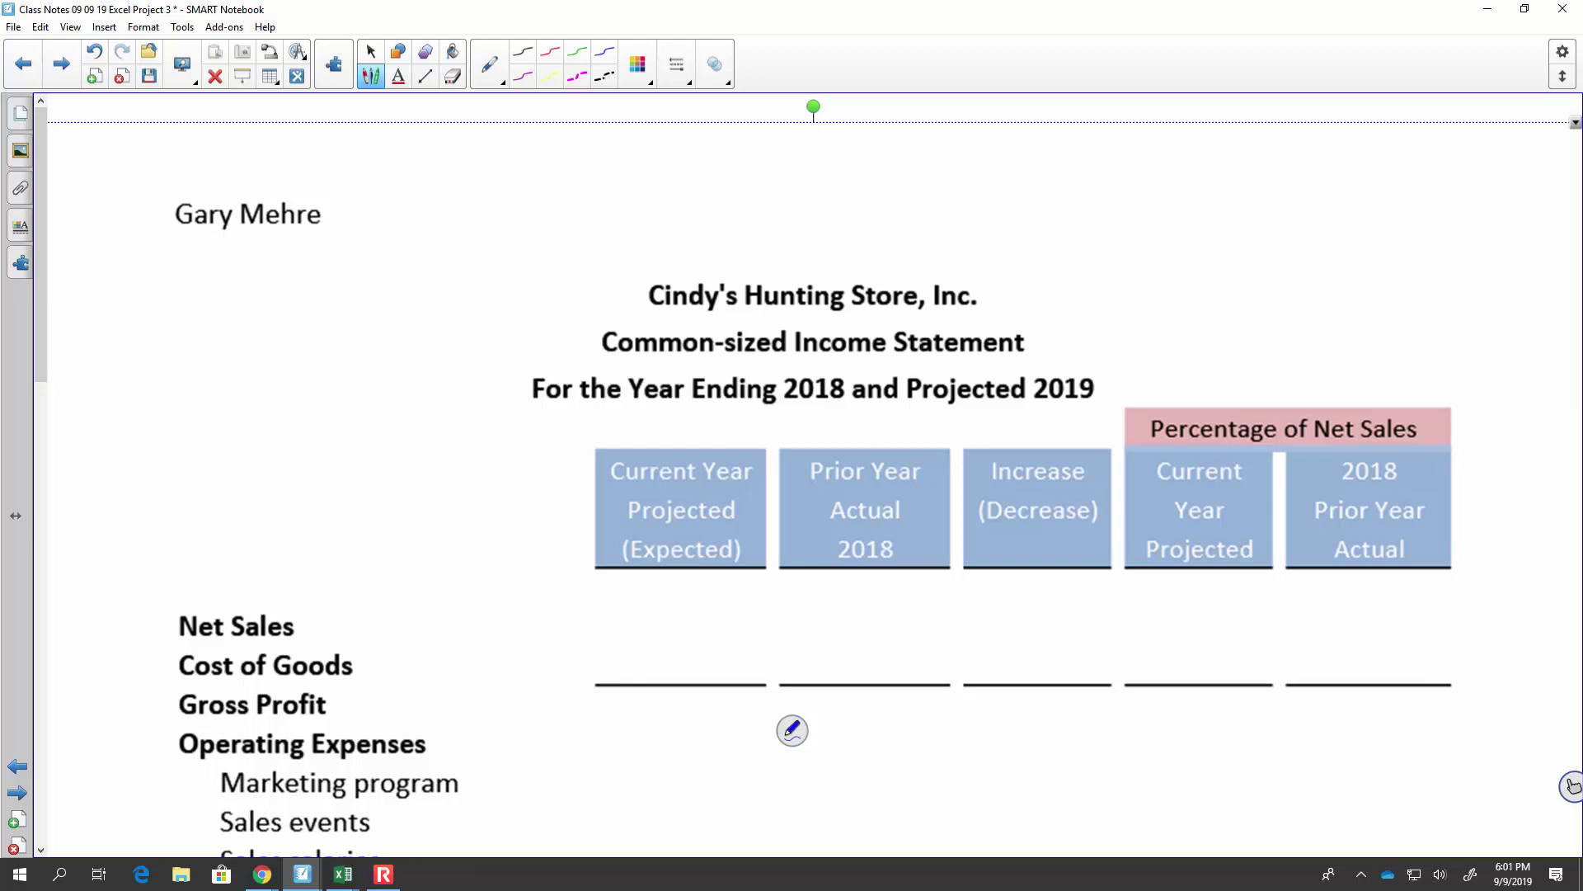
scroll(812, 475, "down", 1)
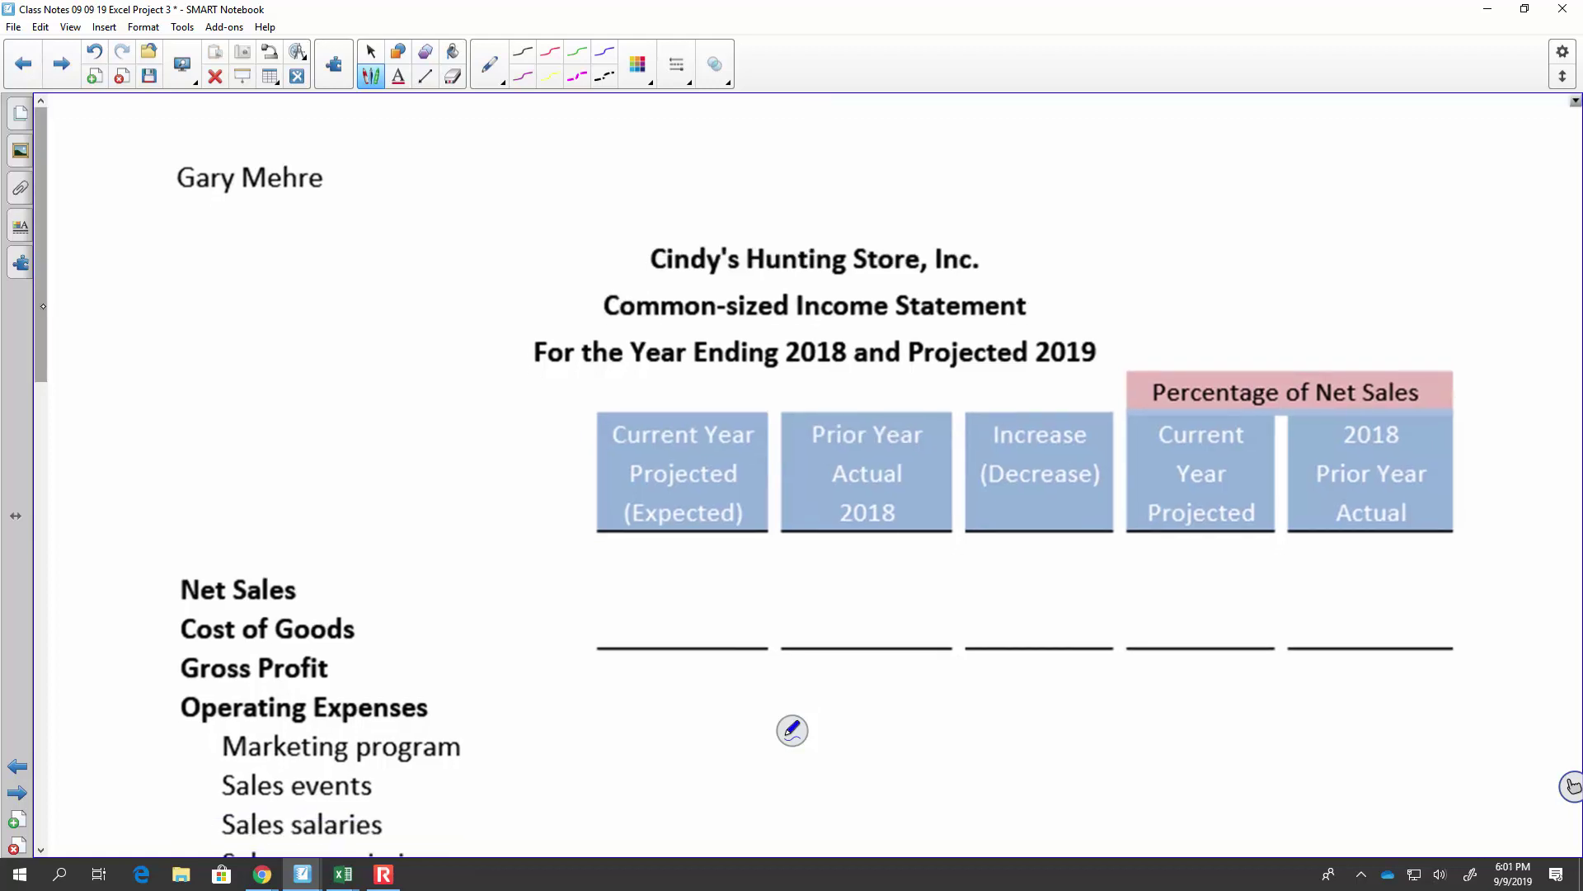
scroll(792, 729, "down", 7)
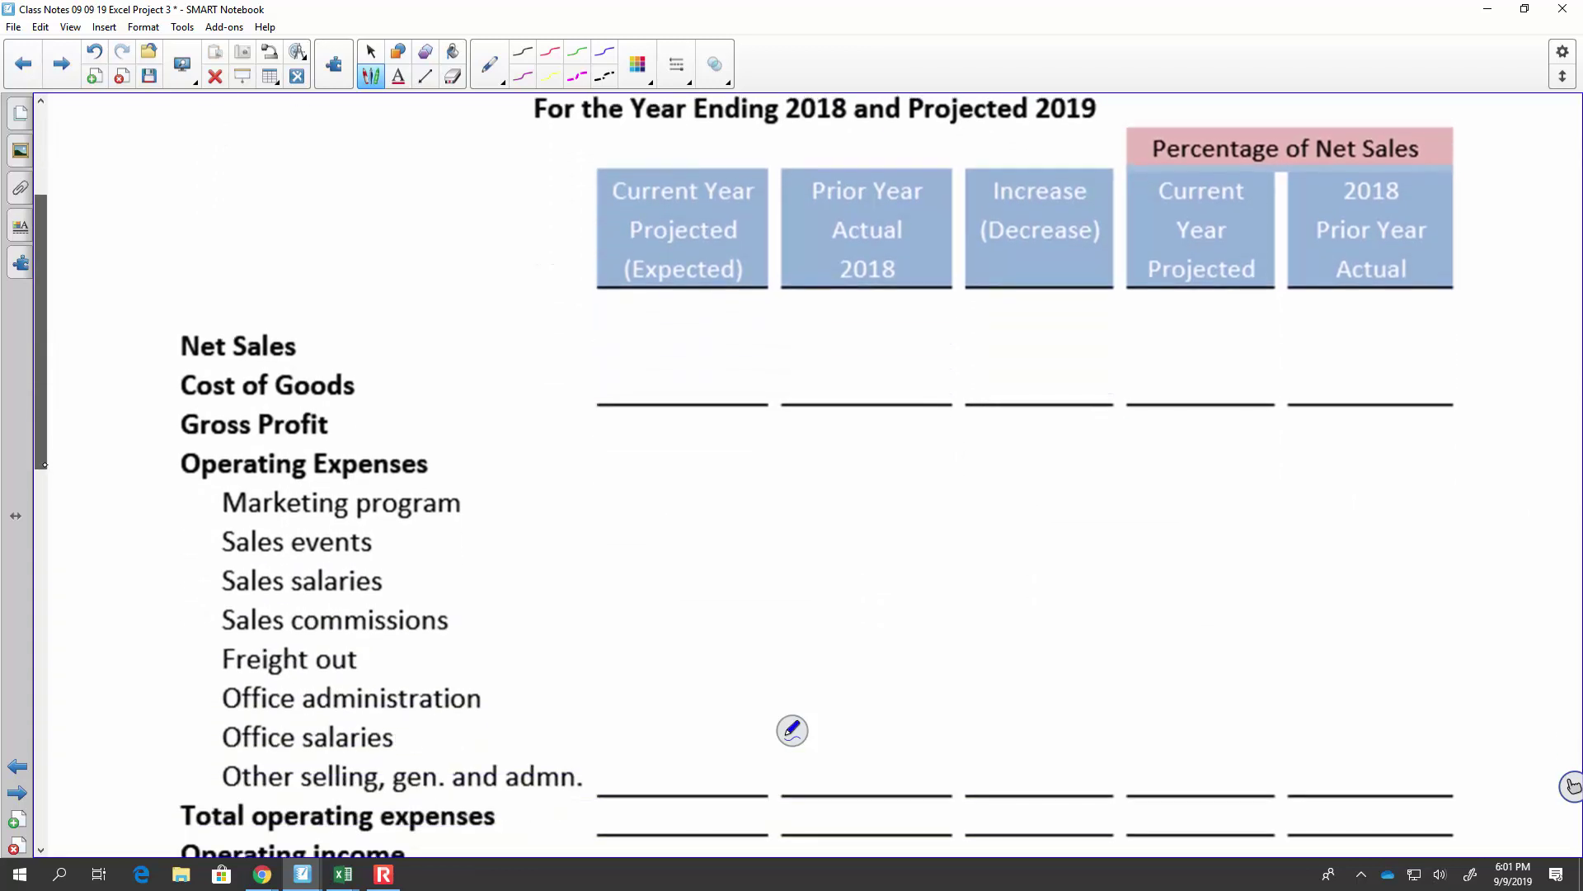
scroll(791, 730, "up", 3)
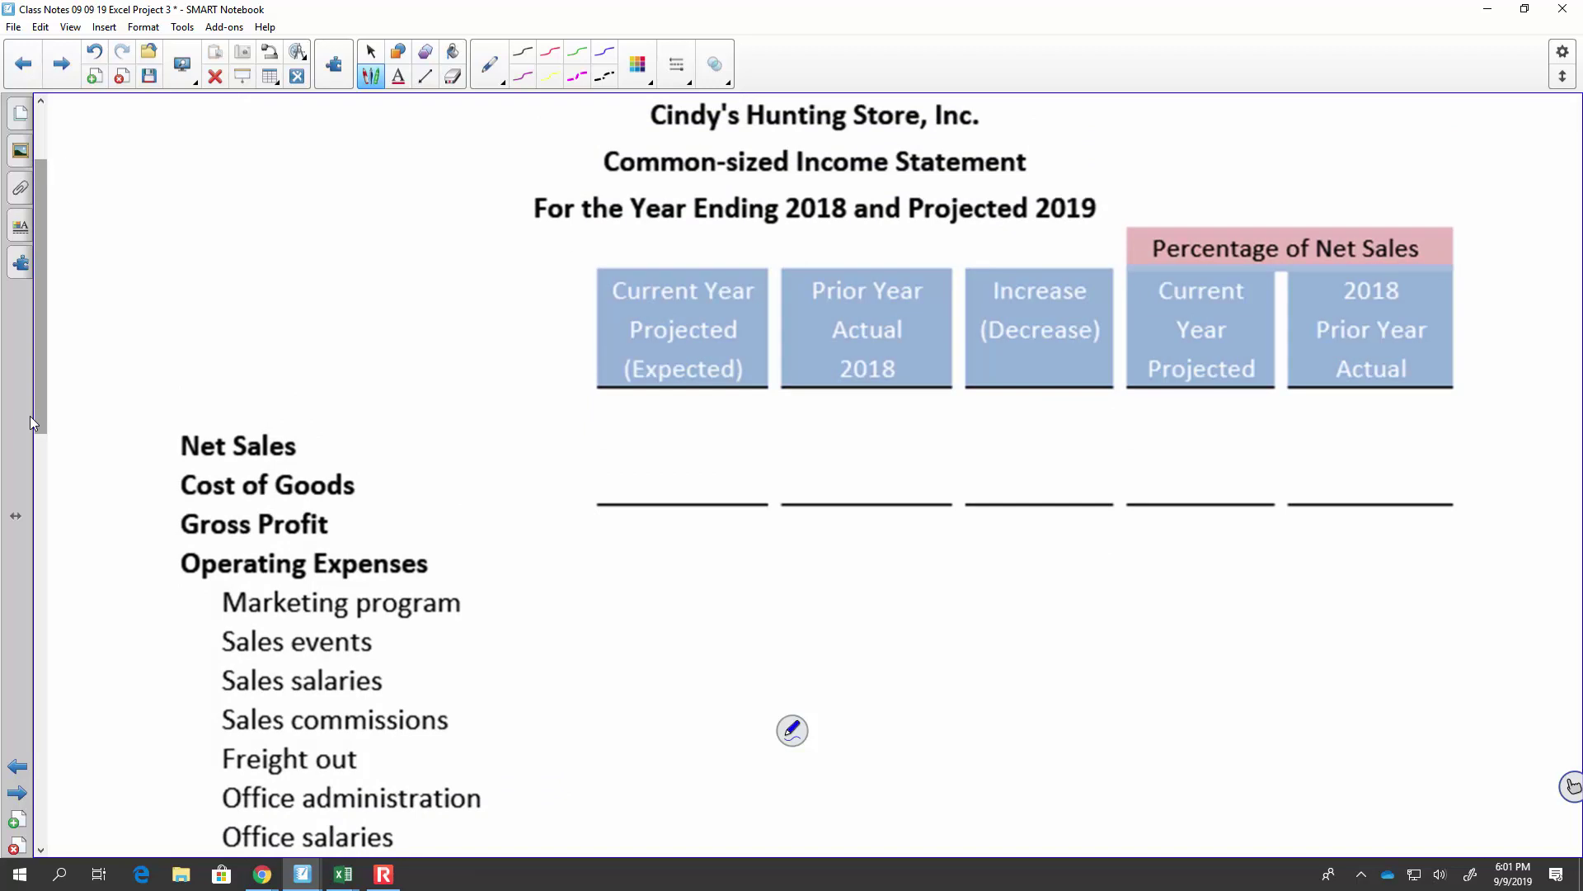
Step: Draw a brace beside the statement's three heading lines and write "Annual" above the Current Year and Prior Year columns
mouse_move(543, 108)
left_mouse_down()
mouse_move(513, 169)
mouse_move(523, 223)
left_mouse_up()
mouse_move(620, 270)
left_mouse_down()
mouse_move(633, 231)
mouse_move(646, 268)
left_mouse_up()
mouse_move(622, 253)
left_mouse_down()
mouse_move(734, 263)
mouse_move(752, 244)
mouse_move(739, 231)
left_mouse_up()
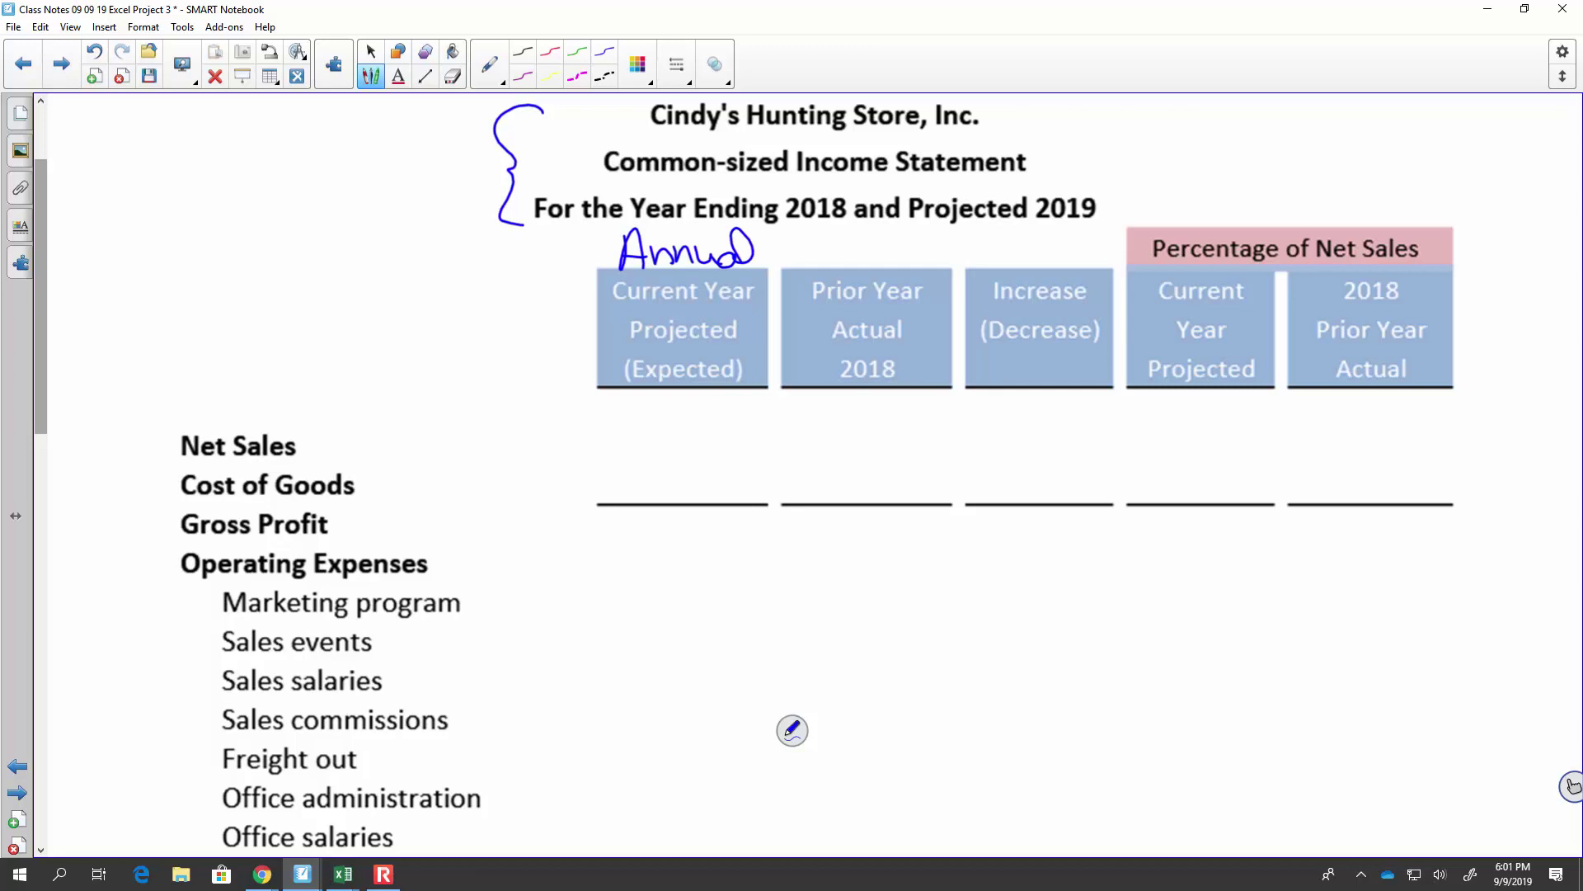
mouse_move(800, 275)
left_mouse_down()
mouse_move(813, 229)
mouse_move(829, 269)
mouse_move(850, 252)
mouse_move(932, 264)
left_mouse_up()
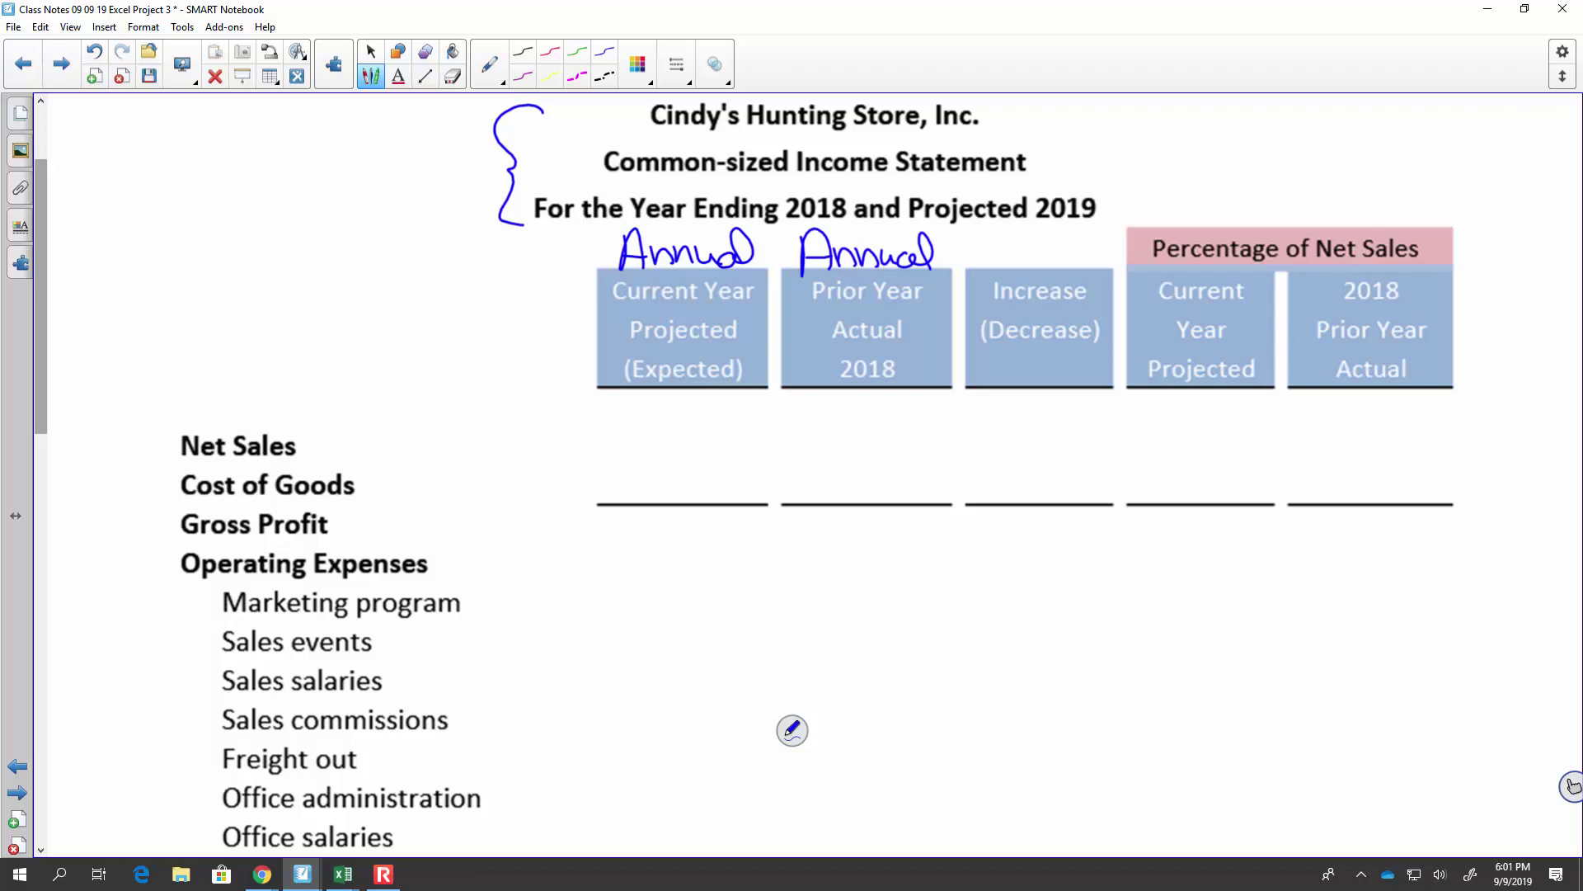
Step: Handwrite "Pg #1 Hand type" in the Prior Year Actual 2018 column
mouse_move(805, 390)
left_mouse_down()
mouse_move(804, 429)
mouse_move(804, 414)
mouse_move(832, 438)
mouse_move(874, 424)
left_mouse_up()
left_click_drag(859, 407, 885, 414)
left_click_drag(898, 394, 897, 419)
left_click_drag(898, 393, 908, 419)
left_click_drag(814, 442, 813, 482)
mouse_move(833, 435)
left_mouse_down()
mouse_move(831, 480)
mouse_move(895, 467)
mouse_move(819, 545)
left_mouse_up()
mouse_move(800, 534)
left_mouse_down()
mouse_move(828, 532)
mouse_move(833, 569)
mouse_move(873, 532)
mouse_move(891, 544)
left_mouse_up()
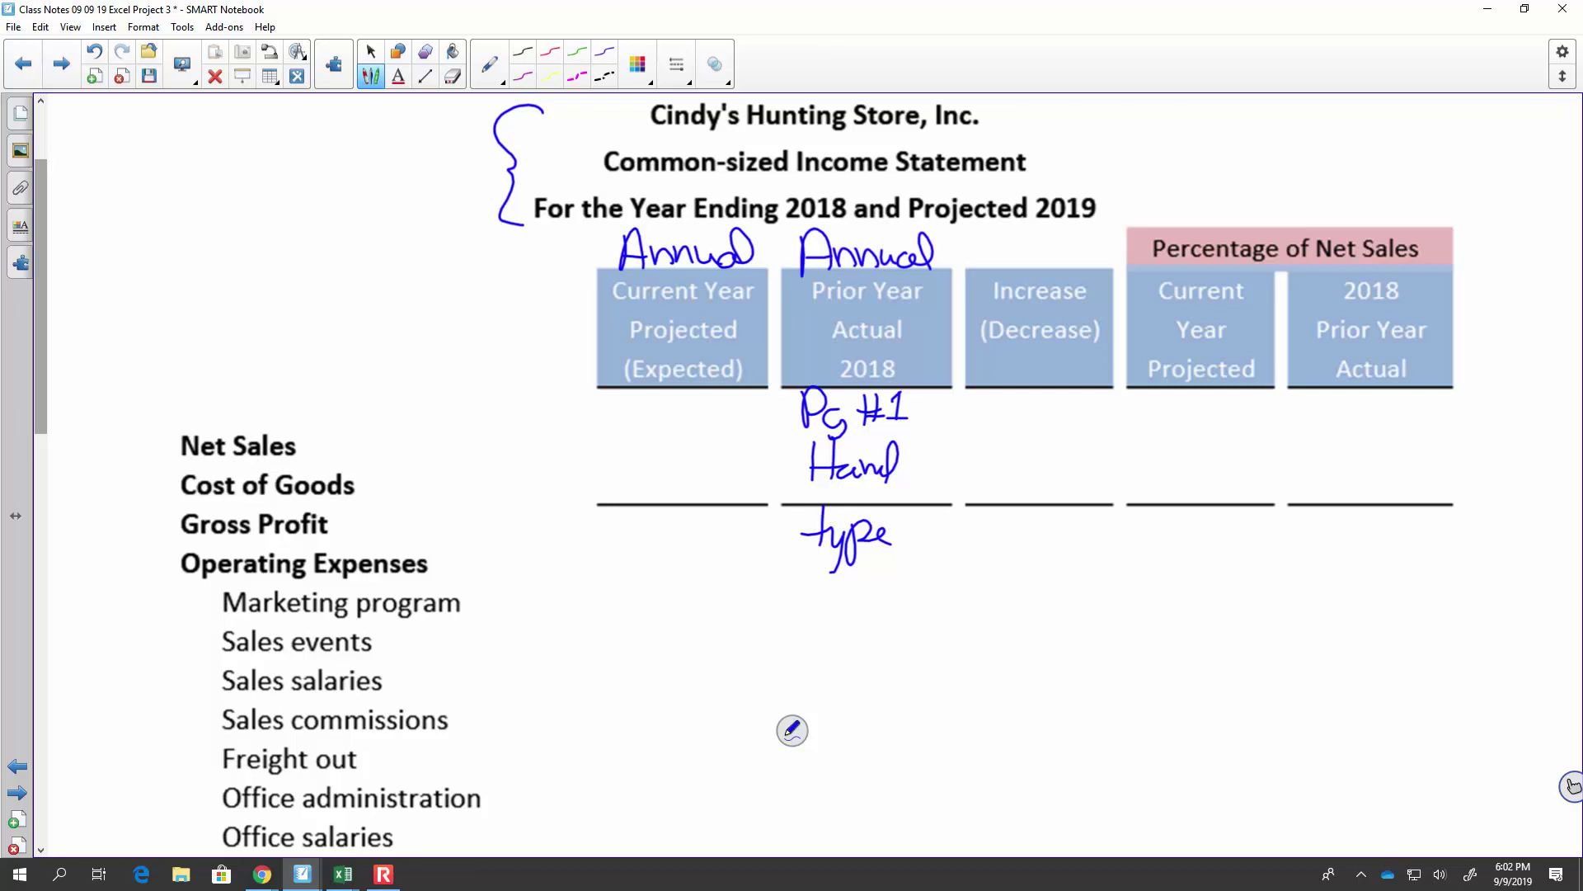
Step: Handwrite "= Cell Ref ?" under the Current Year Projected (Expected) column header
left_click_drag(550, 414, 571, 413)
left_click_drag(550, 424, 636, 428)
mouse_move(656, 397)
left_mouse_down()
mouse_move(654, 428)
mouse_move(600, 467)
mouse_move(657, 467)
left_mouse_up()
mouse_move(649, 455)
left_mouse_down()
mouse_move(705, 450)
mouse_move(718, 470)
left_mouse_up()
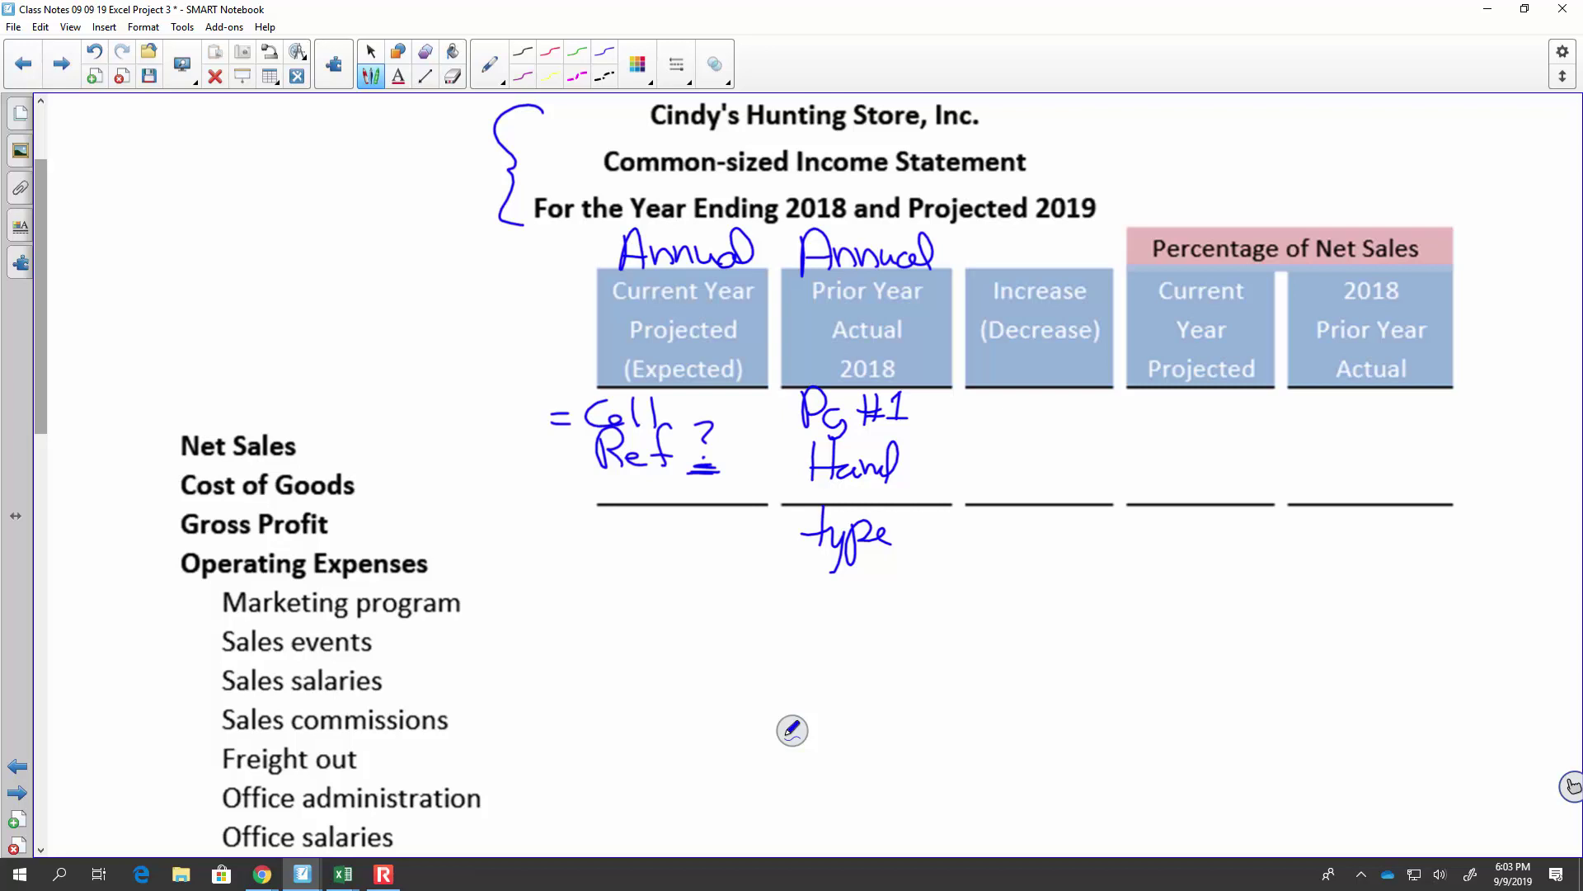
Step: Handwrite "From Proforma" below the cell reference note and underline "Proforma"
left_click_drag(593, 510, 591, 537)
mouse_move(587, 506)
left_mouse_down()
mouse_move(697, 538)
mouse_move(609, 578)
mouse_move(621, 560)
left_mouse_up()
mouse_move(630, 563)
left_mouse_down()
mouse_move(631, 576)
mouse_move(645, 557)
left_mouse_up()
mouse_move(655, 560)
left_mouse_down()
mouse_move(672, 578)
mouse_move(689, 562)
left_mouse_up()
mouse_move(691, 561)
left_mouse_down()
mouse_move(687, 574)
mouse_move(709, 554)
mouse_move(767, 575)
left_mouse_up()
left_click_drag(622, 593, 772, 580)
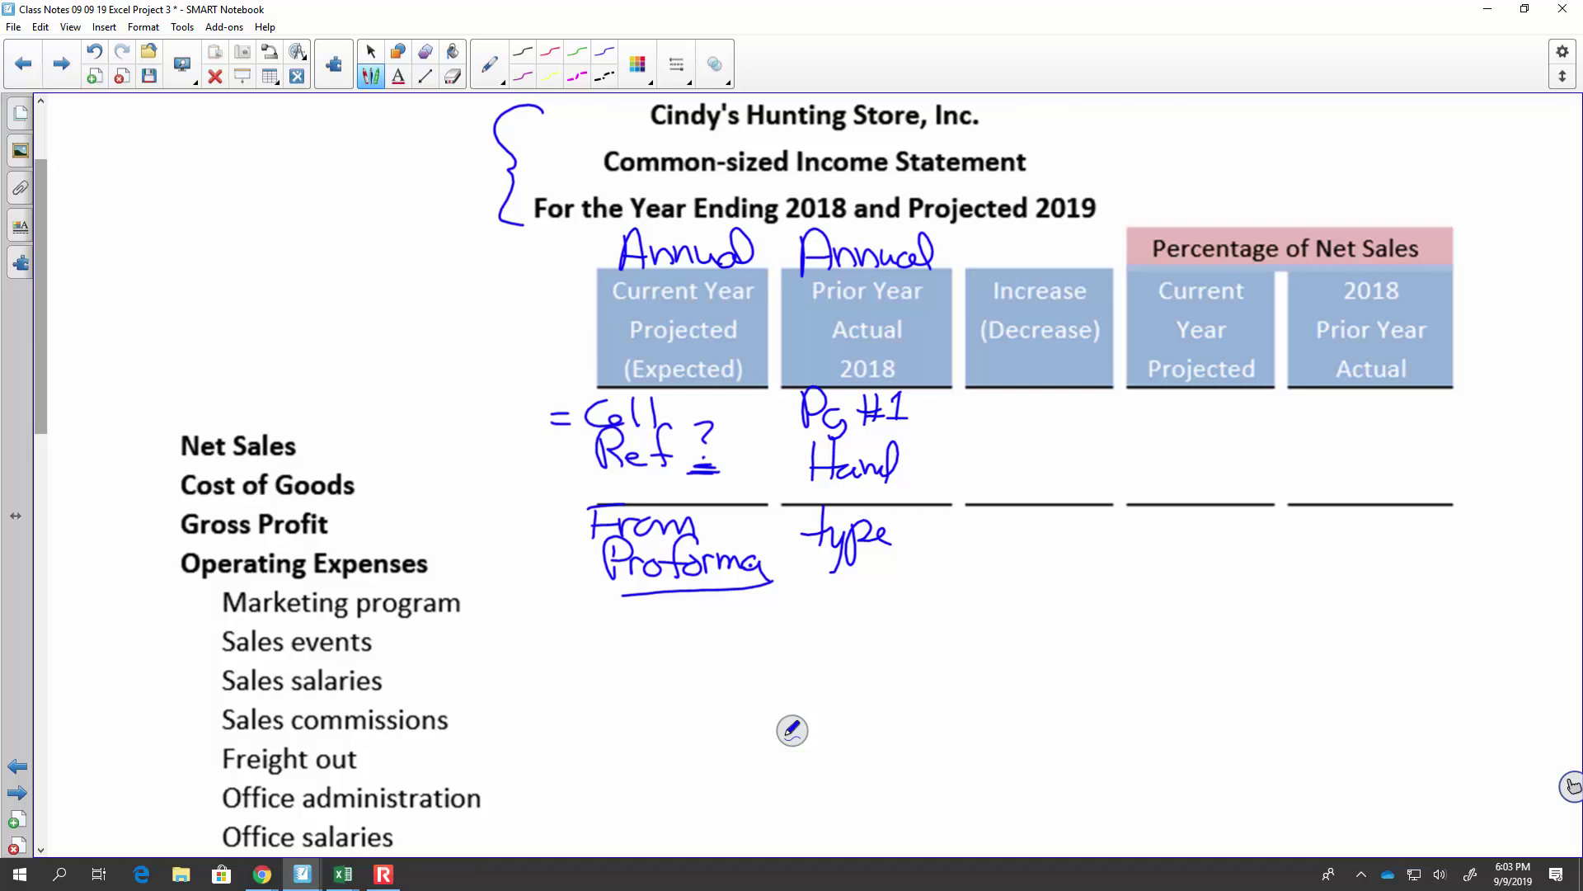
Step: Circle the Gross Profit label and handwrite "= Formula" beside it with an underline
mouse_move(202, 548)
left_mouse_down()
mouse_move(293, 492)
mouse_move(252, 547)
left_mouse_up()
left_click_drag(363, 521, 381, 520)
left_click_drag(363, 528, 394, 540)
mouse_move(391, 498)
left_mouse_down()
mouse_move(427, 495)
mouse_move(415, 514)
left_mouse_up()
mouse_move(424, 522)
left_mouse_down()
mouse_move(443, 536)
mouse_move(494, 528)
left_mouse_up()
left_click_drag(498, 501, 506, 538)
left_click_drag(524, 528, 526, 544)
left_click_drag(381, 557, 535, 547)
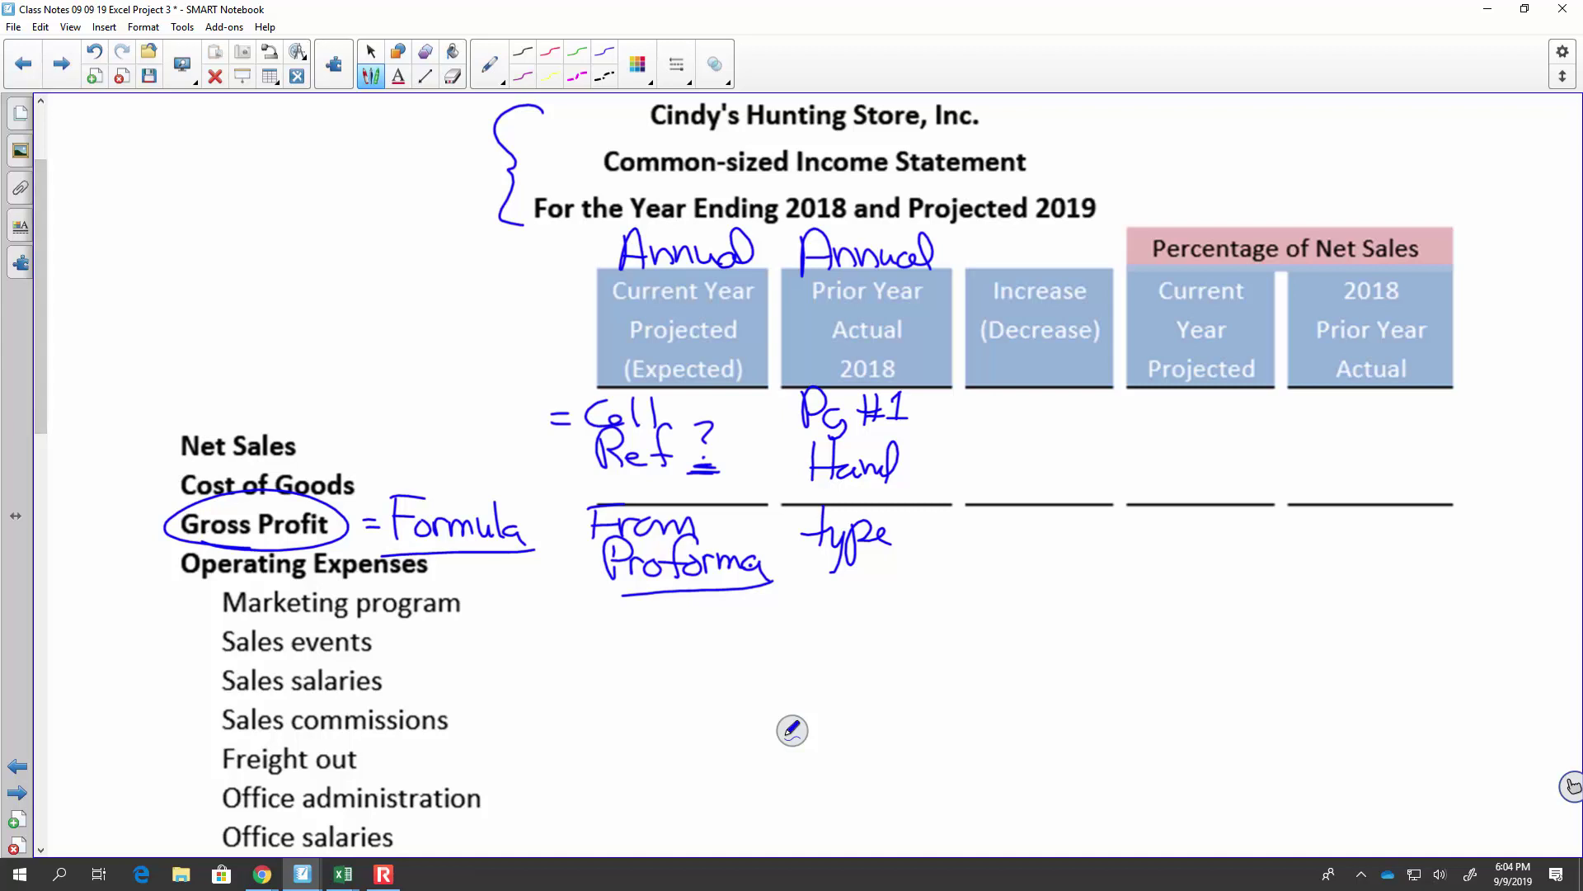
Step: Mark the space under the Increase (Decrease) header by hand and circle that column's Operating income cell
left_click_drag(43, 323, 45, 397)
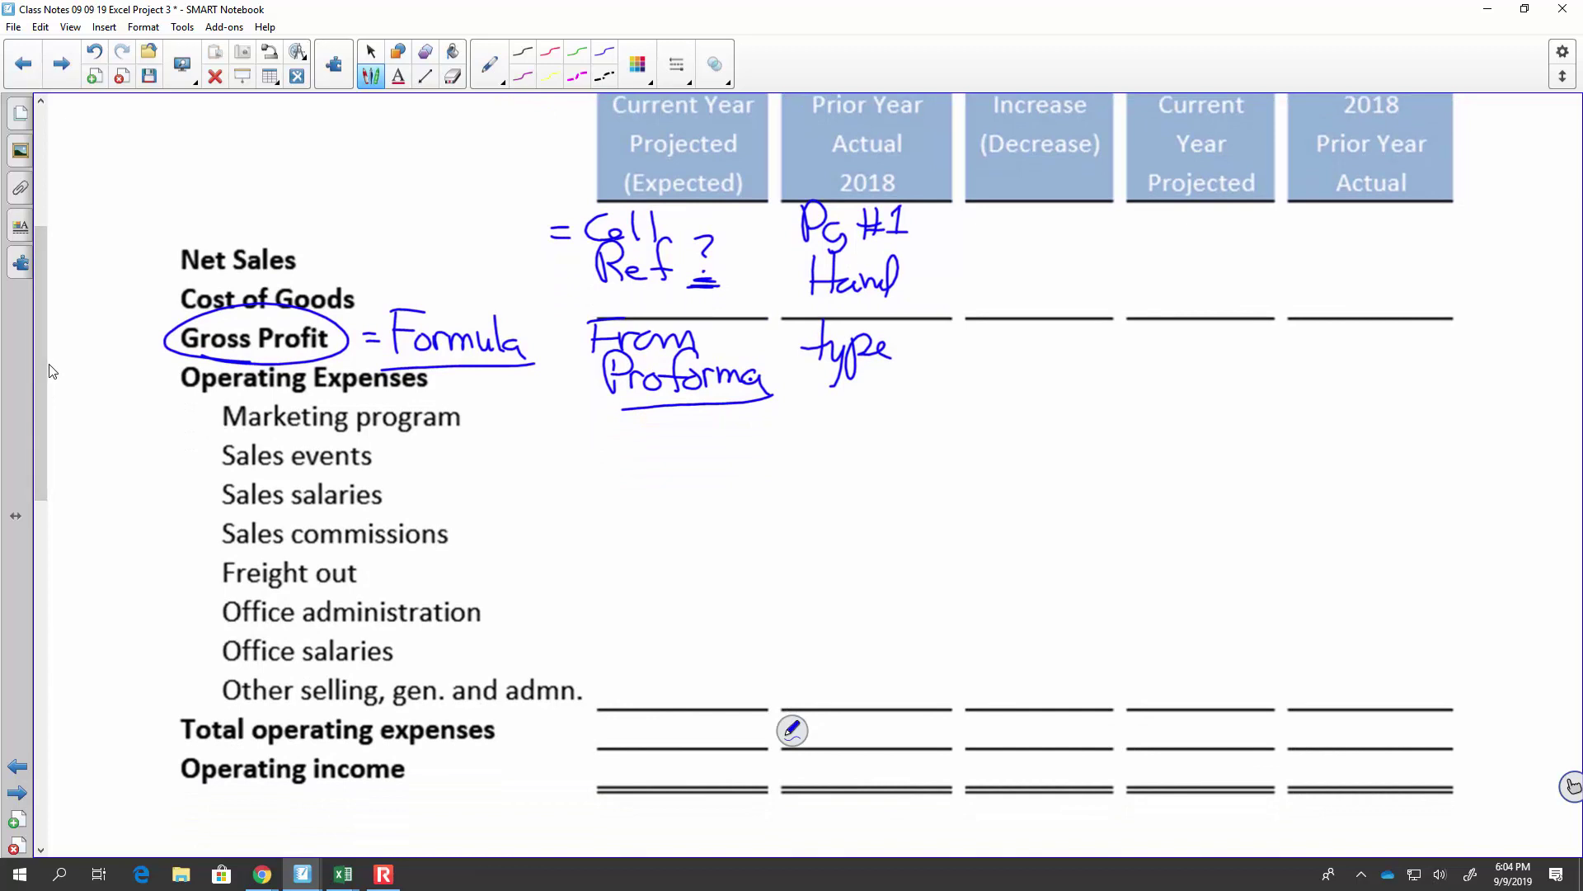
mouse_move(992, 212)
left_mouse_down()
mouse_move(971, 238)
mouse_move(988, 246)
left_mouse_up()
mouse_move(1023, 215)
left_mouse_down()
mouse_move(1021, 237)
mouse_move(1088, 230)
left_mouse_up()
scroll(791, 730, "down", 5)
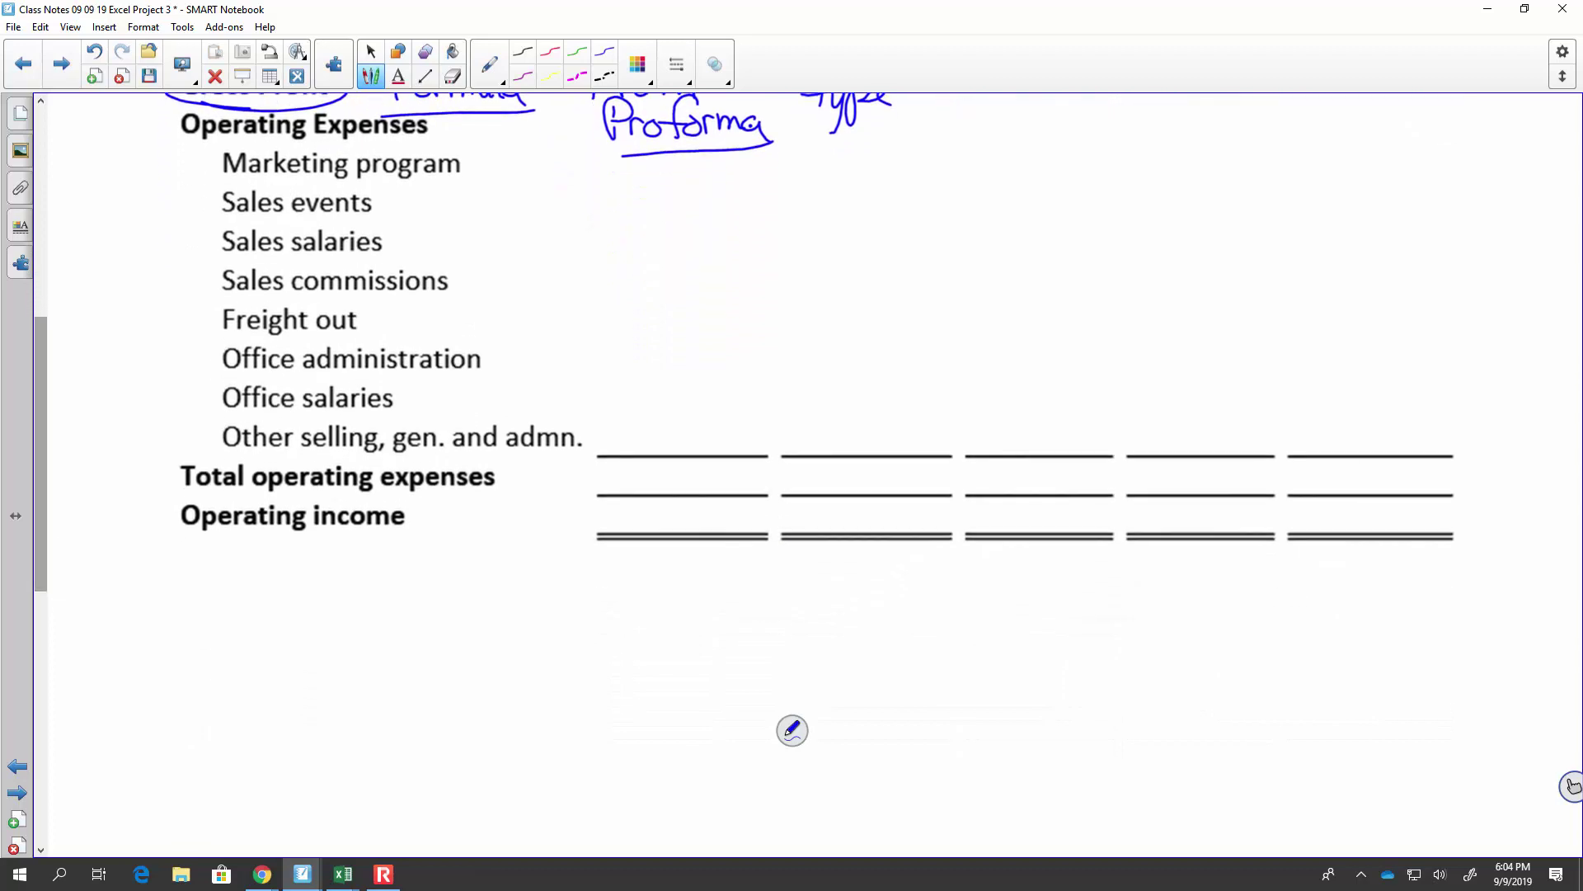
mouse_move(955, 523)
left_mouse_down()
mouse_move(1109, 499)
mouse_move(1002, 543)
left_mouse_up()
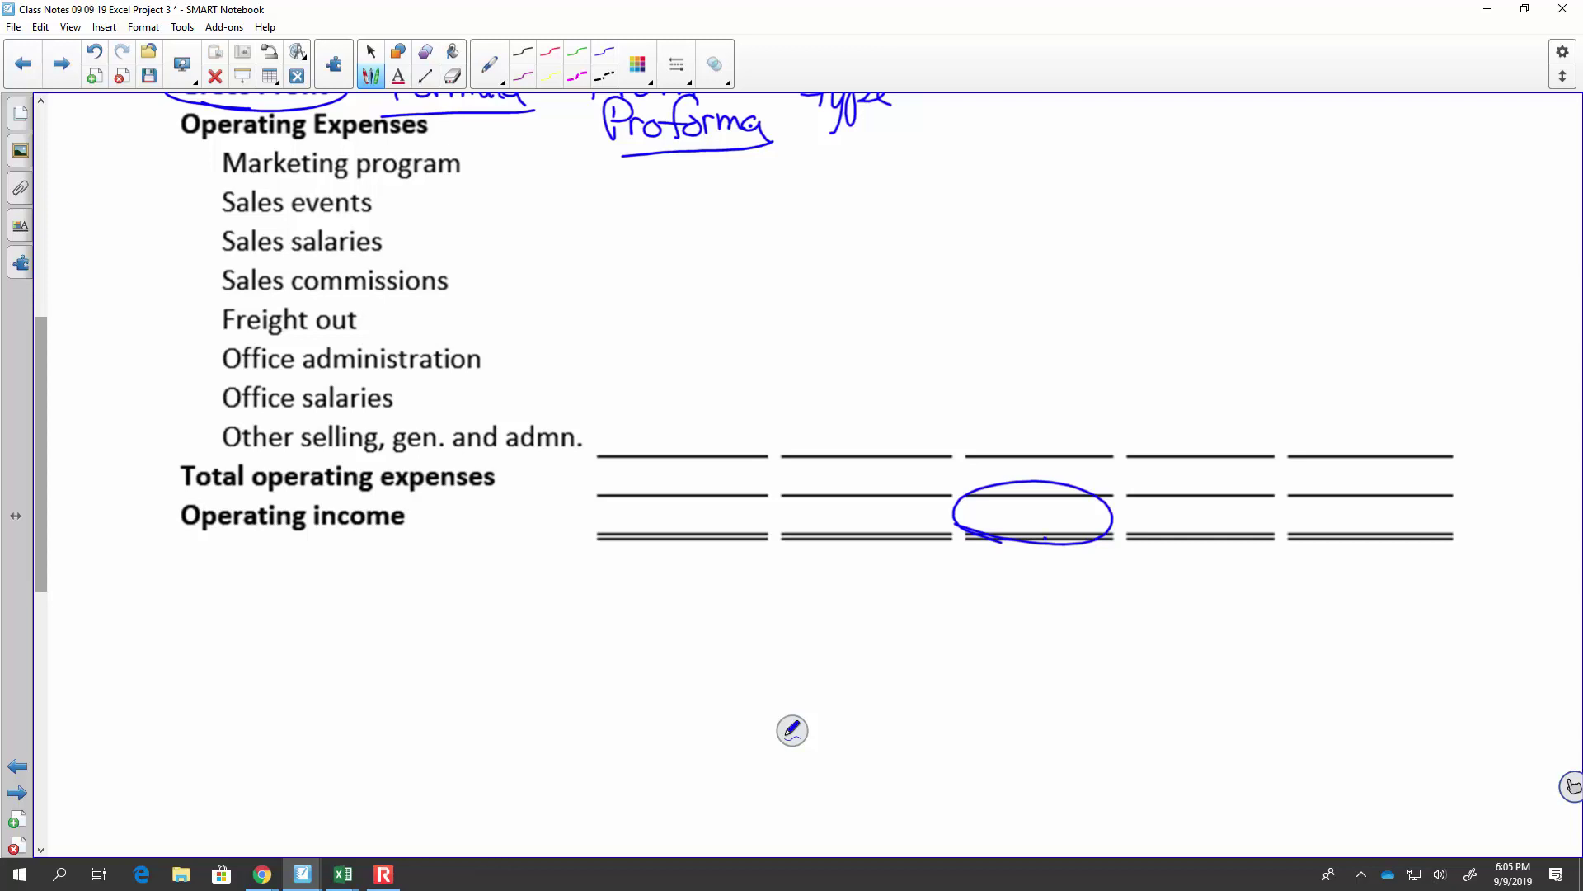
Step: Link the Current and Prior Year operating income cells to the circled Increase (Decrease) cell with a bracket and arrow labelled "Check"
mouse_move(709, 551)
left_mouse_down()
mouse_move(700, 603)
mouse_move(858, 606)
mouse_move(876, 546)
left_mouse_up()
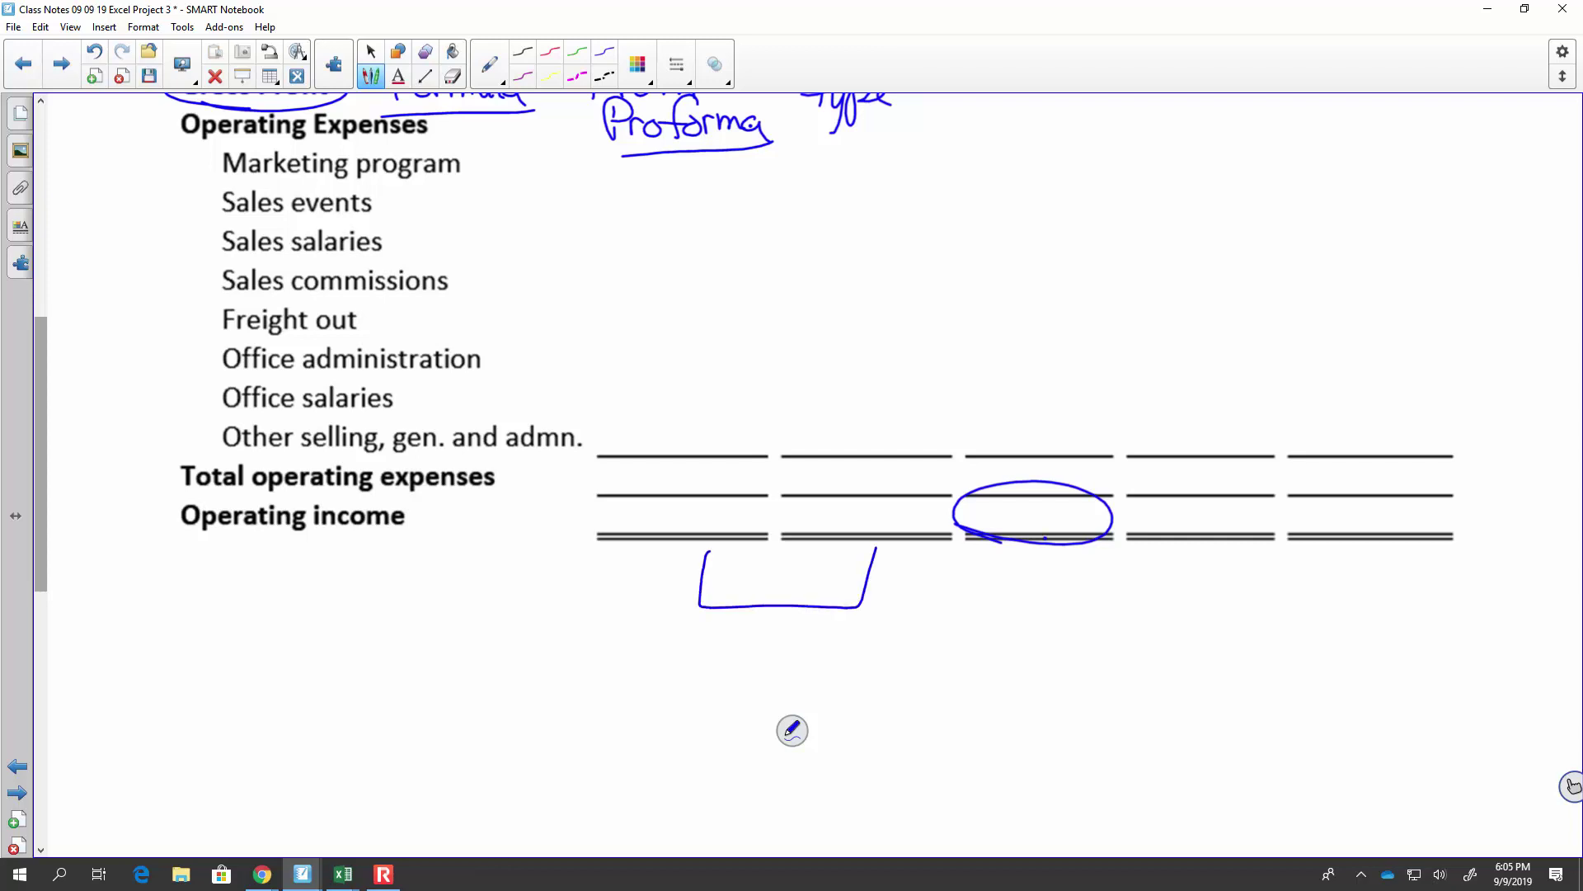
mouse_move(790, 591)
left_mouse_down()
mouse_move(808, 621)
mouse_move(1008, 548)
mouse_move(1010, 570)
left_mouse_up()
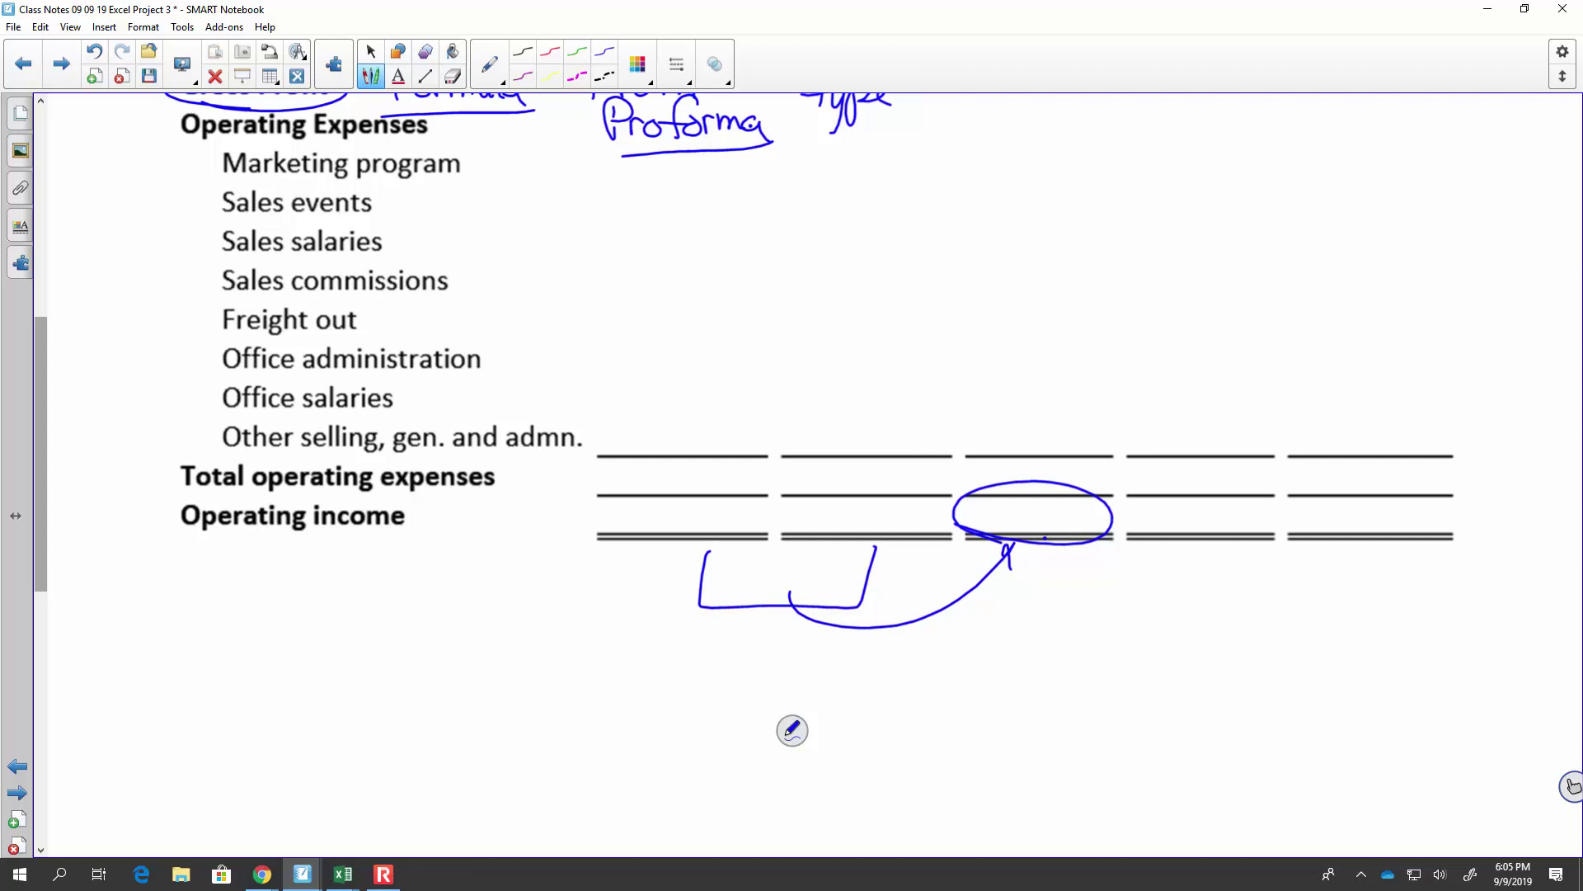
mouse_move(837, 642)
left_mouse_down()
mouse_move(796, 670)
mouse_move(835, 698)
left_mouse_up()
left_click_drag(855, 630, 876, 696)
mouse_move(885, 677)
left_mouse_down()
mouse_move(897, 666)
mouse_move(904, 691)
left_mouse_up()
left_click_drag(928, 671, 929, 693)
left_click_drag(947, 626, 949, 693)
mouse_move(963, 654)
left_mouse_down()
mouse_move(941, 679)
mouse_move(971, 688)
left_mouse_up()
mouse_move(1043, 538)
left_mouse_down()
mouse_move(999, 471)
mouse_move(1007, 546)
left_mouse_up()
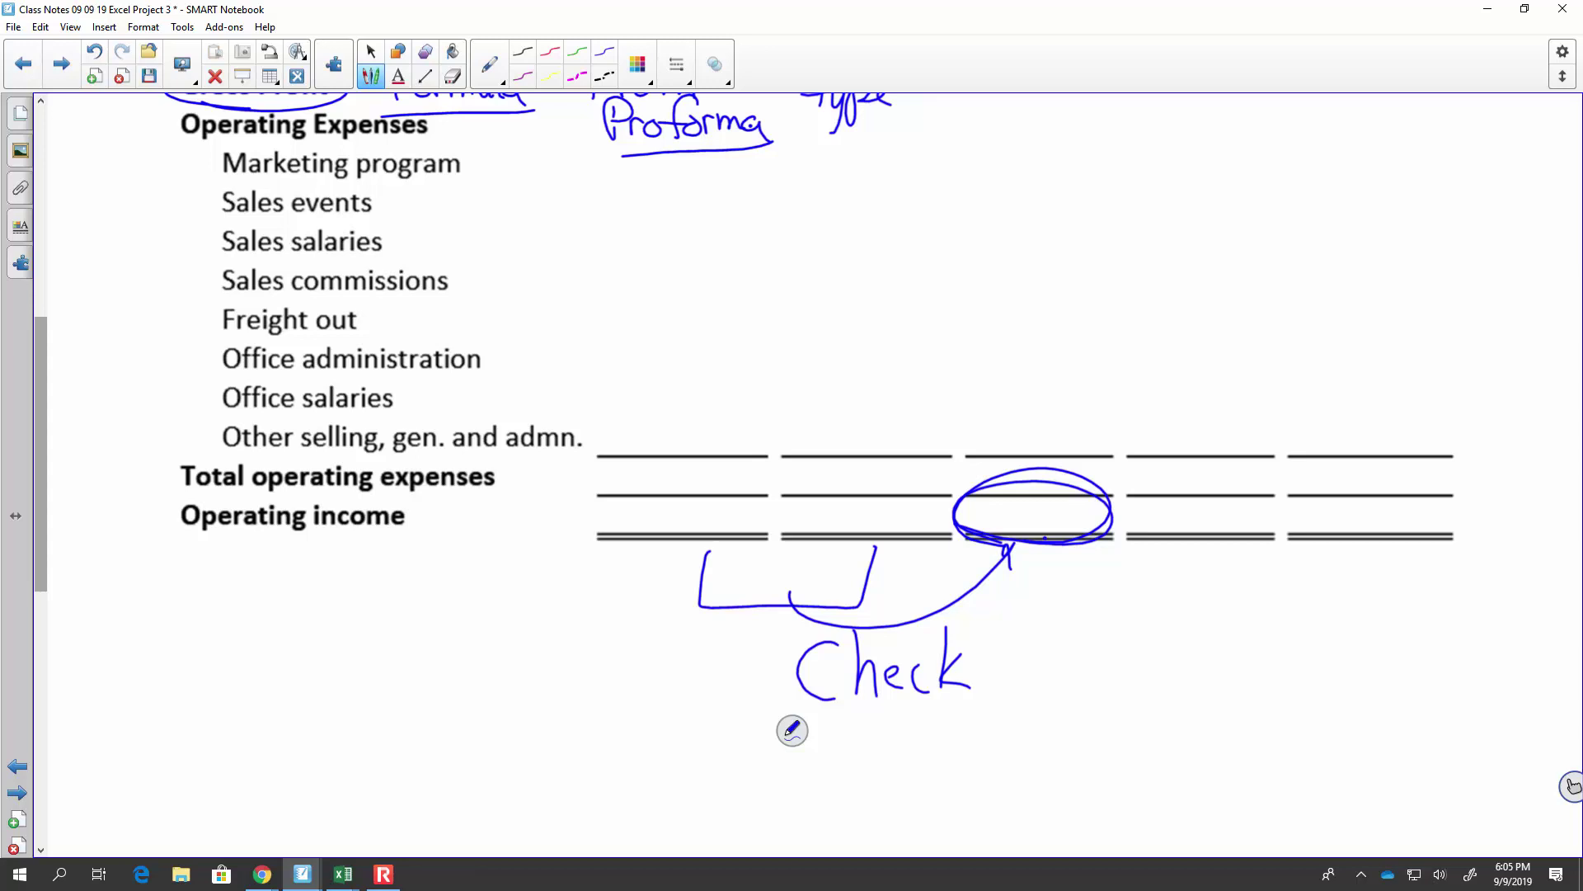
Step: Handwrite a loss of about 14,400 in angle brackets in the Prior Year column's Operating income cell
mouse_move(804, 498)
left_mouse_down()
mouse_move(804, 526)
mouse_move(843, 516)
mouse_move(848, 533)
left_mouse_up()
mouse_move(862, 500)
left_mouse_down()
mouse_move(857, 515)
mouse_move(883, 513)
left_mouse_up()
mouse_move(876, 500)
left_mouse_down()
mouse_move(877, 530)
mouse_move(921, 503)
left_mouse_up()
left_click_drag(810, 480, 811, 542)
left_click_drag(925, 481, 924, 549)
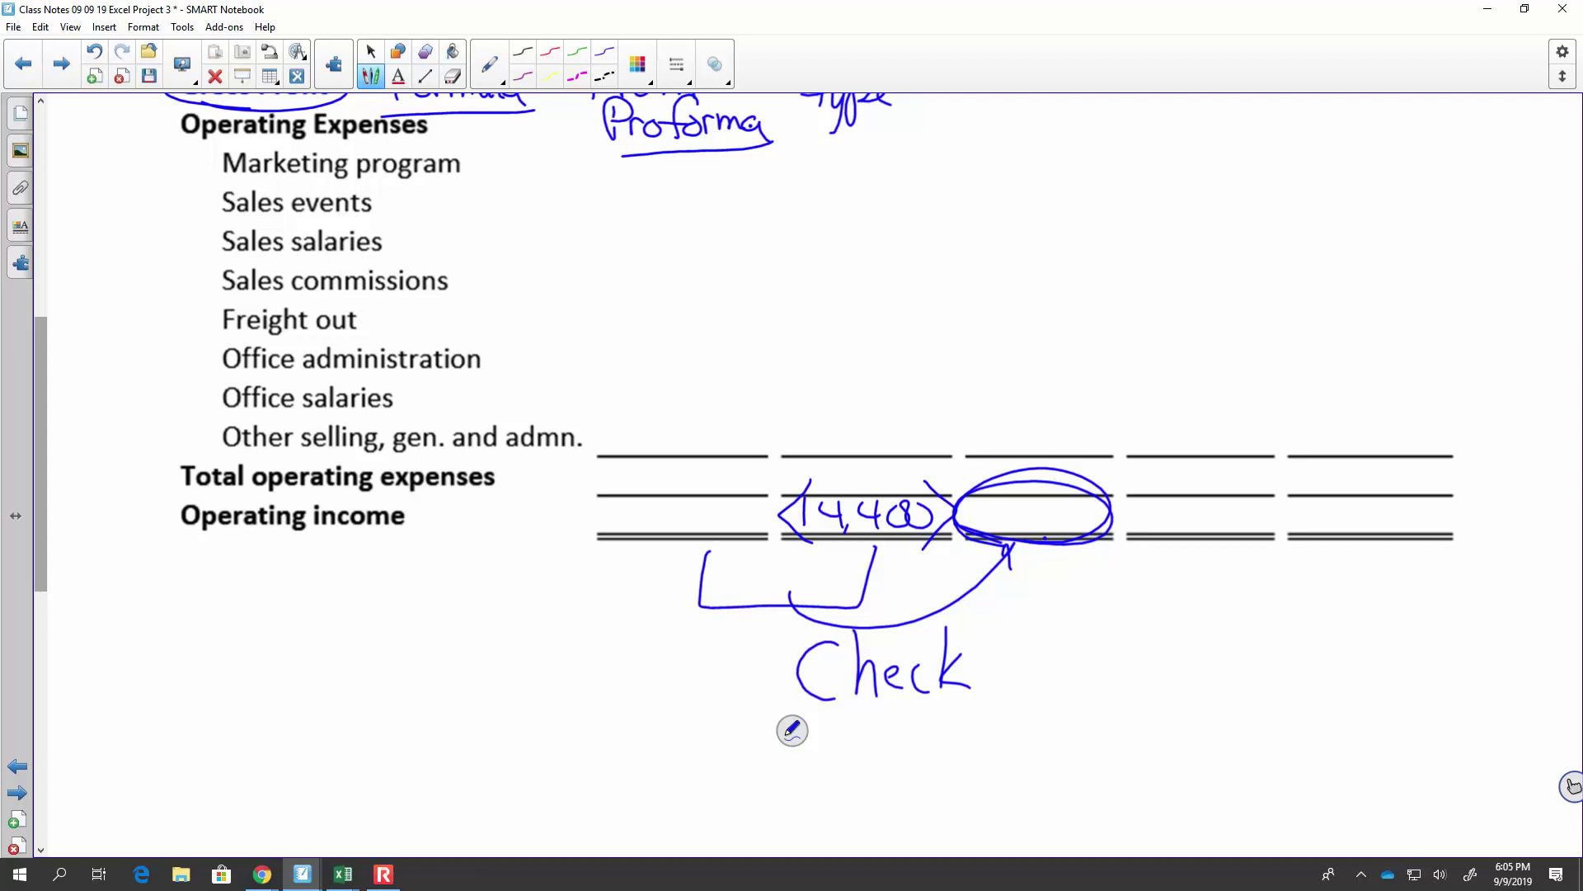
Step: Handwrite 100,000 in the Current Year operating income cell and 114400 in the circled Increase (Decrease) cell
mouse_move(624, 497)
left_mouse_down()
mouse_move(617, 531)
mouse_move(643, 505)
left_mouse_up()
mouse_move(672, 501)
left_mouse_down()
mouse_move(683, 541)
mouse_move(713, 501)
mouse_move(759, 502)
left_mouse_up()
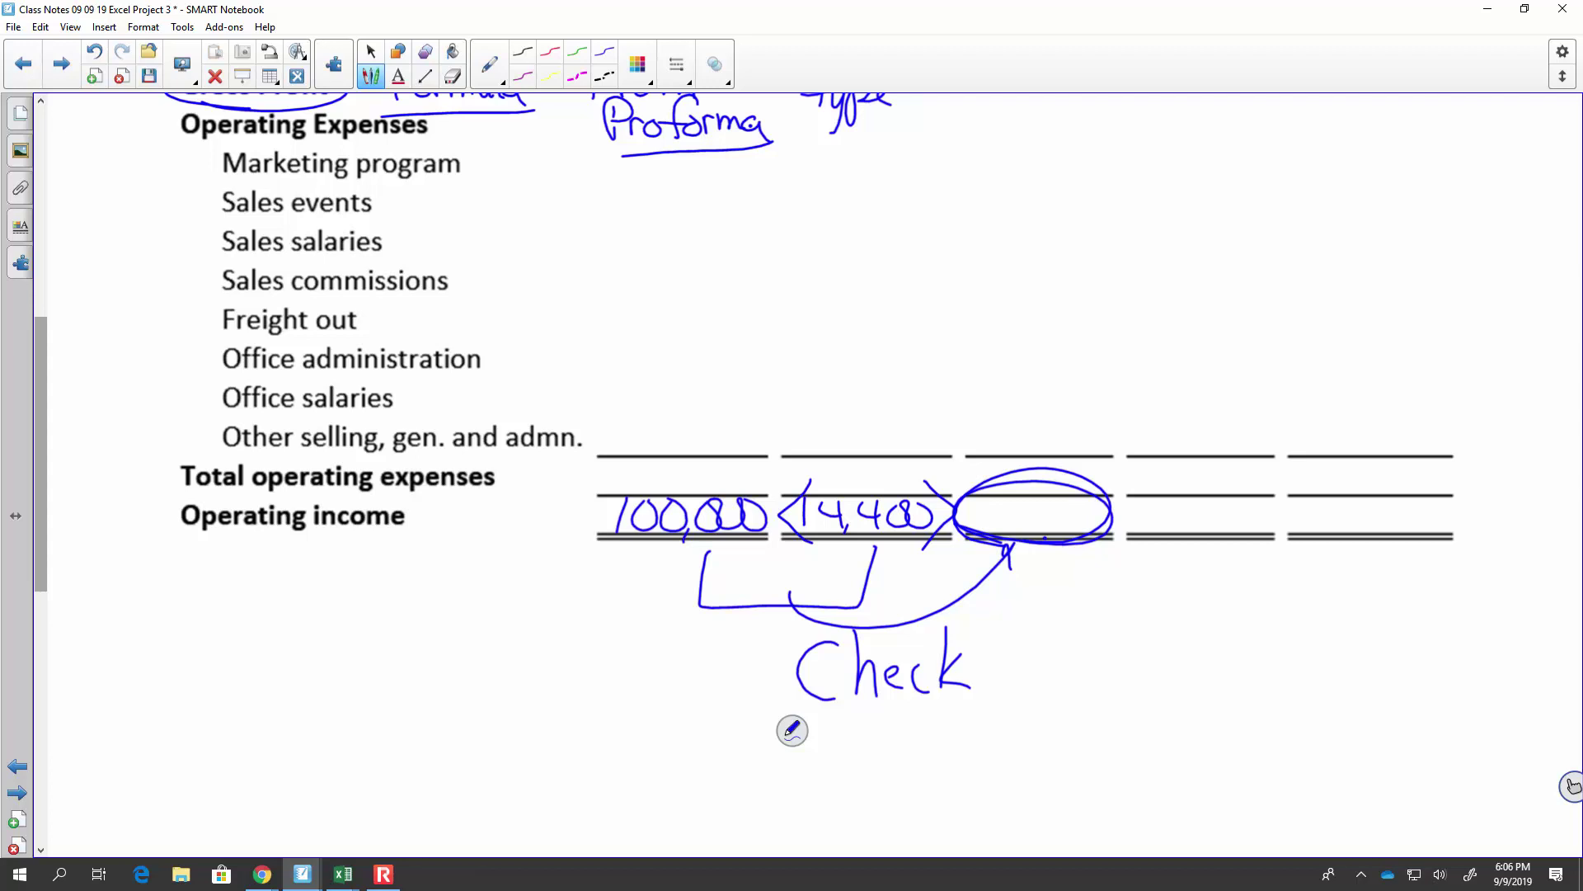
mouse_move(987, 495)
left_mouse_down()
mouse_move(987, 534)
mouse_move(1032, 518)
mouse_move(1029, 534)
mouse_move(1062, 534)
mouse_move(1075, 503)
mouse_move(1095, 503)
left_mouse_up()
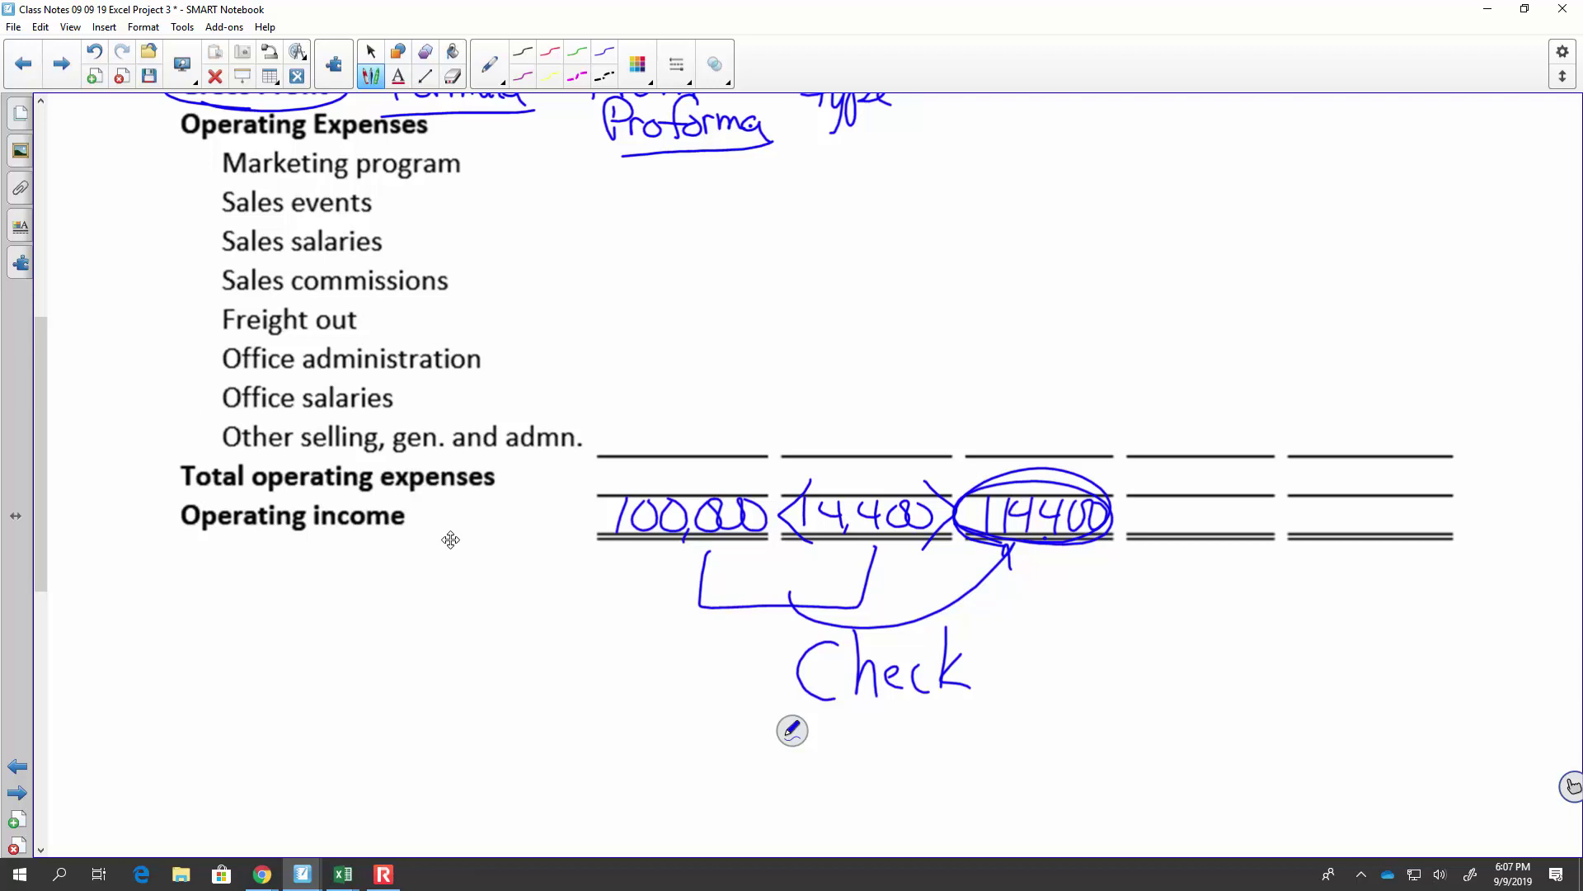
Step: Handwrite percent signs under the Projected and Actual headers, with the word "Verticle" below the Actual one
scroll(452, 545, "up", 3)
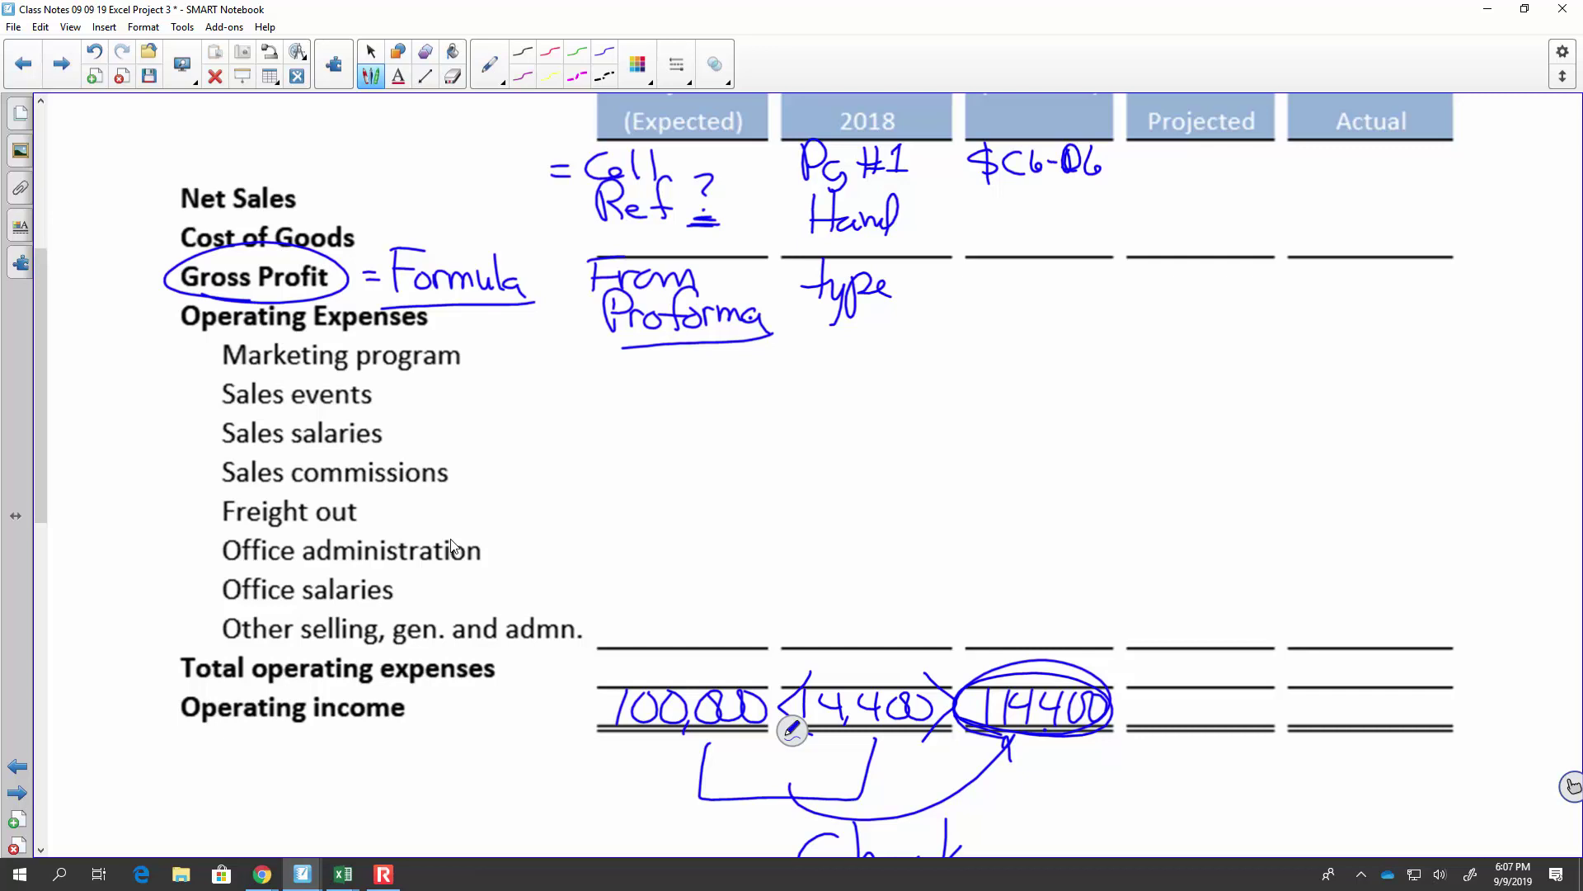
mouse_move(1258, 153)
left_mouse_down()
mouse_move(1246, 163)
mouse_move(1262, 166)
left_mouse_up()
mouse_move(1272, 152)
left_mouse_down()
mouse_move(1246, 203)
mouse_move(1259, 198)
left_mouse_up()
left_click_drag(1415, 150, 1416, 154)
mouse_move(1439, 164)
left_mouse_down()
mouse_move(1412, 206)
mouse_move(1433, 206)
left_mouse_up()
mouse_move(1303, 167)
left_mouse_down()
mouse_move(1337, 172)
mouse_move(1363, 216)
mouse_move(1390, 198)
mouse_move(1396, 216)
mouse_move(1439, 218)
left_mouse_up()
mouse_move(1453, 213)
left_mouse_down()
mouse_move(1472, 169)
mouse_move(1511, 213)
left_mouse_up()
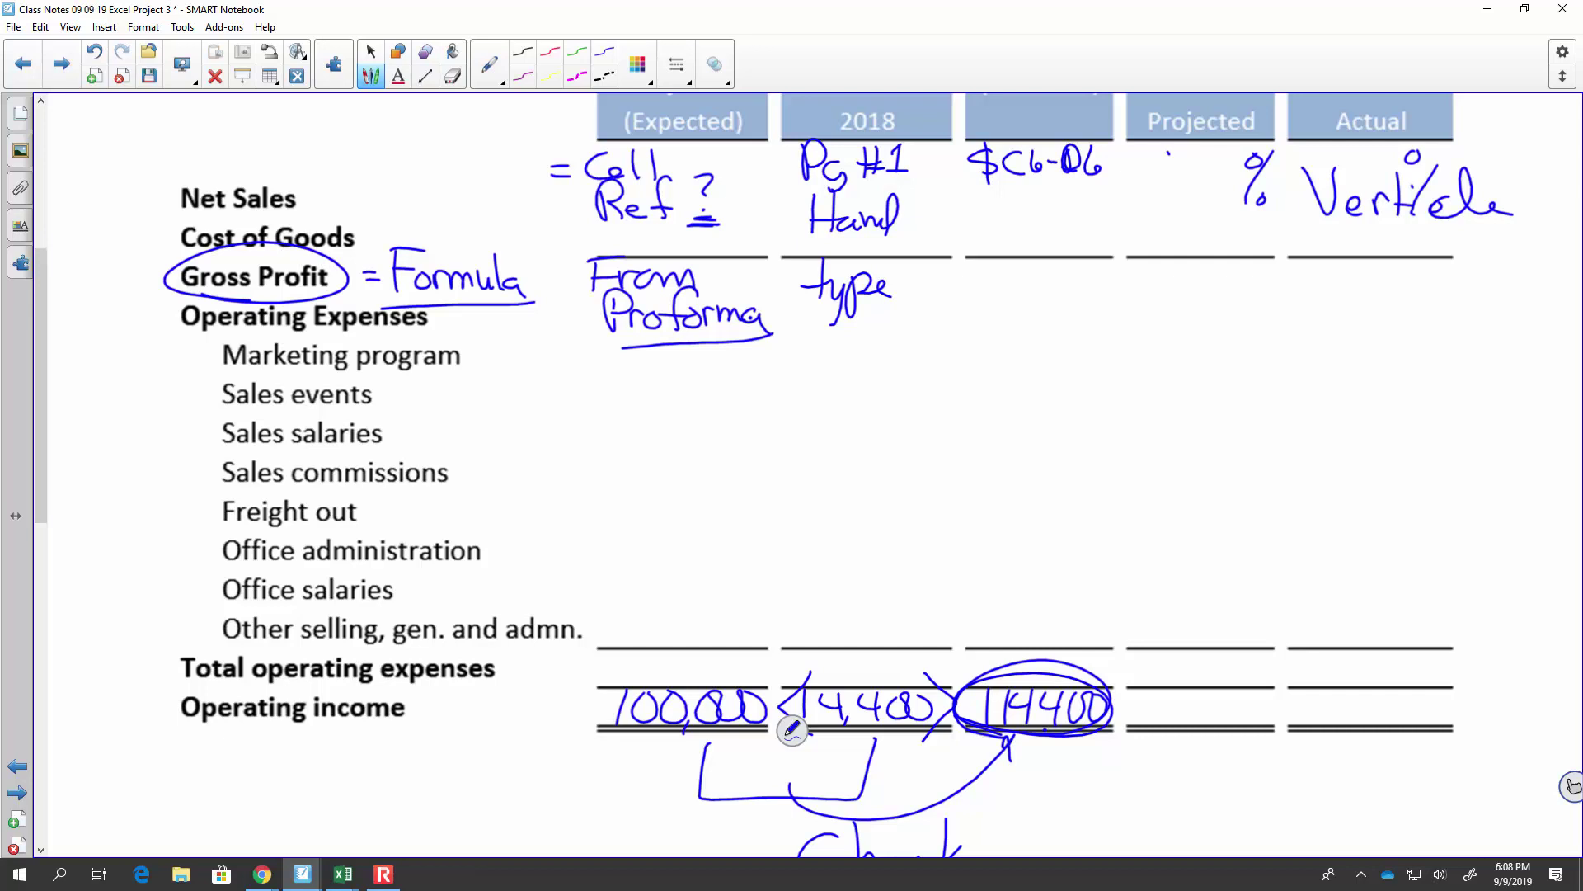
Step: Write 100 in front of the percent signs in the Projected and Actual columns' Net Sales area
left_click_drag(1168, 154, 1171, 183)
left_click_drag(1195, 154, 1211, 157)
mouse_move(1347, 145)
left_mouse_down()
mouse_move(1345, 172)
mouse_move(1379, 154)
left_mouse_up()
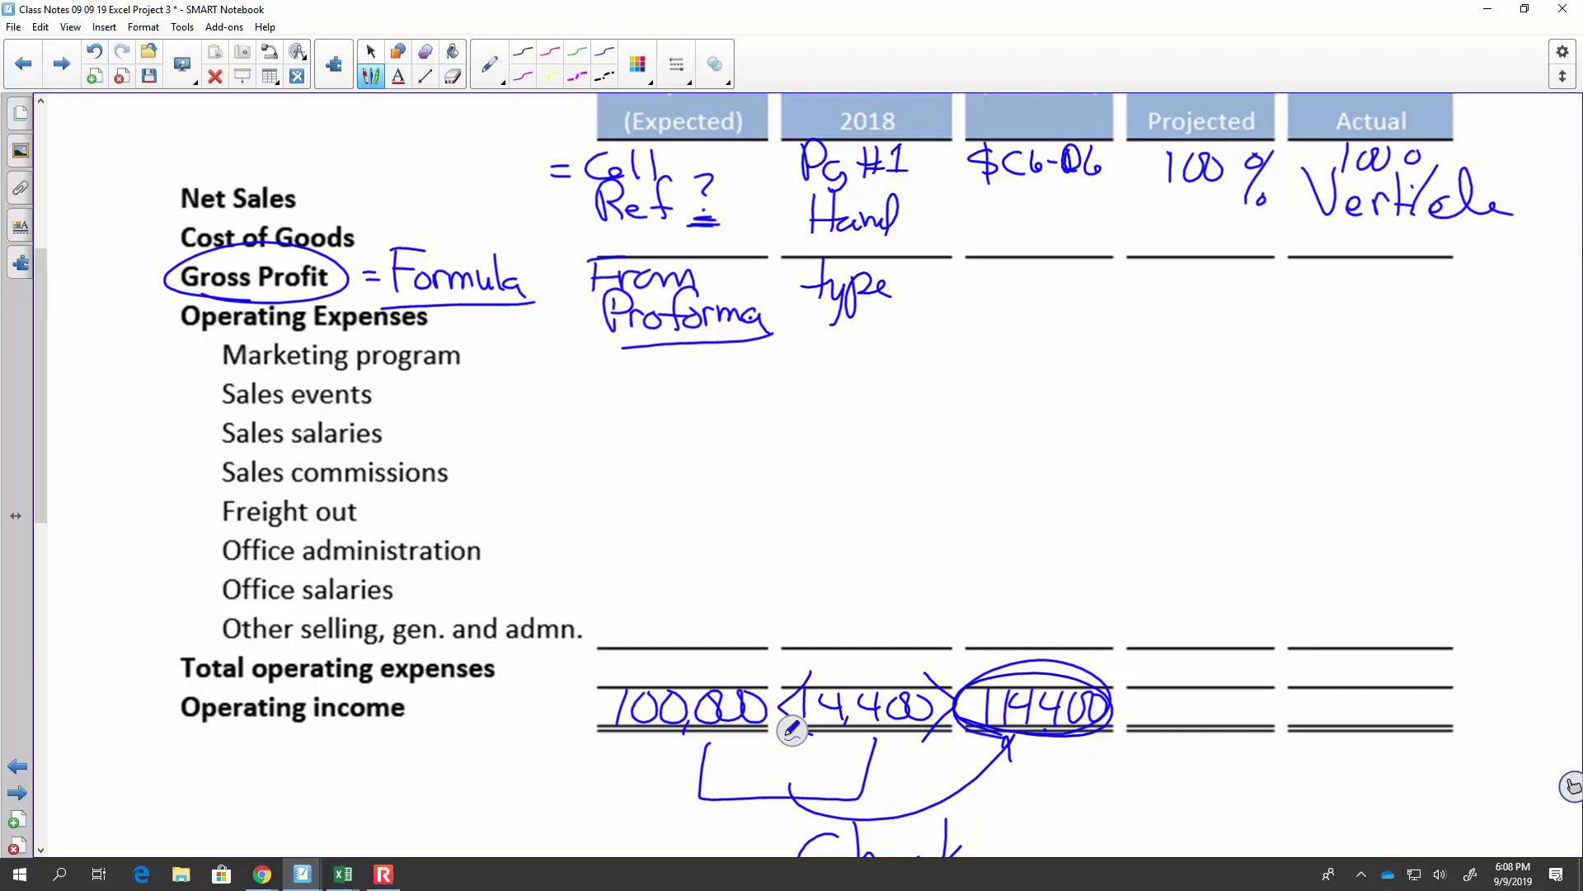
Step: Handwrite the formula "= CGS/sale" in the Projected column beside Cost of Goods
mouse_move(1134, 221)
left_mouse_down()
mouse_move(1206, 218)
mouse_move(1212, 247)
mouse_move(1235, 251)
left_mouse_up()
mouse_move(1247, 234)
left_mouse_down()
mouse_move(1256, 246)
mouse_move(1267, 221)
left_mouse_up()
left_click_drag(1268, 241, 1281, 246)
Step: Handwrite the formula "= market/sales" in the Projected column above the Marketing program row
mouse_move(1130, 301)
left_mouse_down()
mouse_move(1149, 299)
mouse_move(1148, 317)
left_mouse_up()
mouse_move(1157, 325)
left_mouse_down()
mouse_move(1174, 306)
mouse_move(1185, 323)
mouse_move(1217, 310)
mouse_move(1223, 328)
left_mouse_up()
left_click_drag(1225, 318, 1262, 327)
left_click_drag(1278, 285, 1258, 339)
mouse_move(1282, 313)
left_mouse_down()
mouse_move(1271, 332)
mouse_move(1313, 331)
left_mouse_up()
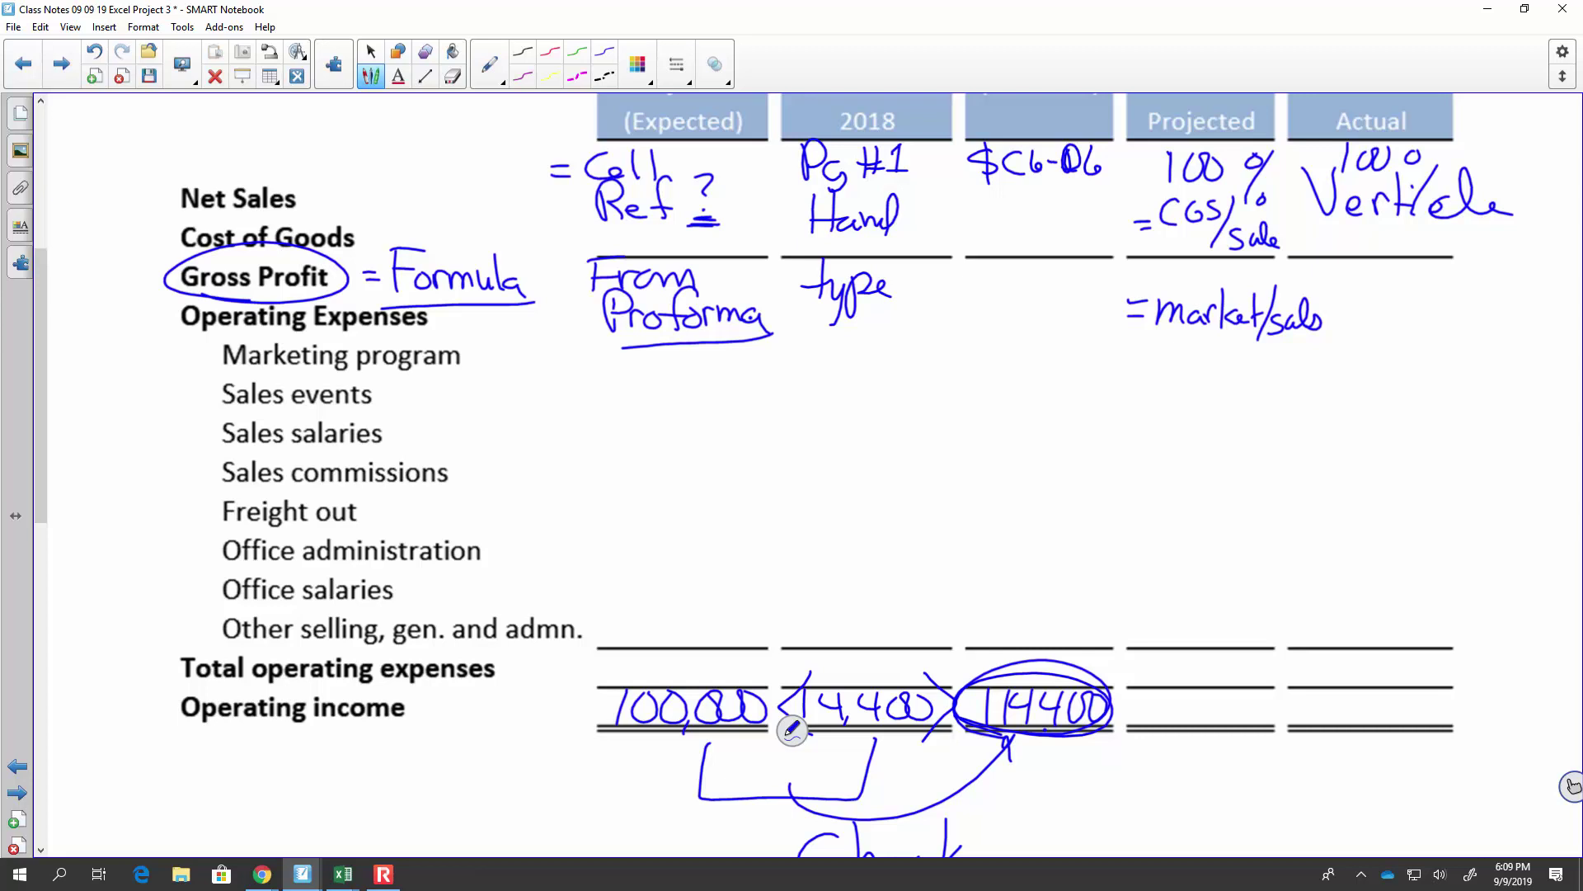
Step: Write percent signs in the Projected and Actual columns near Marketing program and Sales events, with "Judge" beside the Actual one
mouse_move(1235, 353)
left_mouse_down()
mouse_move(1232, 406)
mouse_move(1263, 393)
left_mouse_up()
left_click_drag(1382, 345, 1378, 355)
left_click_drag(1411, 341, 1373, 394)
mouse_move(1402, 386)
left_mouse_down()
mouse_move(1505, 390)
mouse_move(1520, 371)
left_mouse_up()
mouse_move(1532, 346)
left_mouse_down()
mouse_move(1517, 383)
mouse_move(1549, 381)
mouse_move(1544, 402)
left_mouse_up()
left_click_drag(1554, 379, 1565, 372)
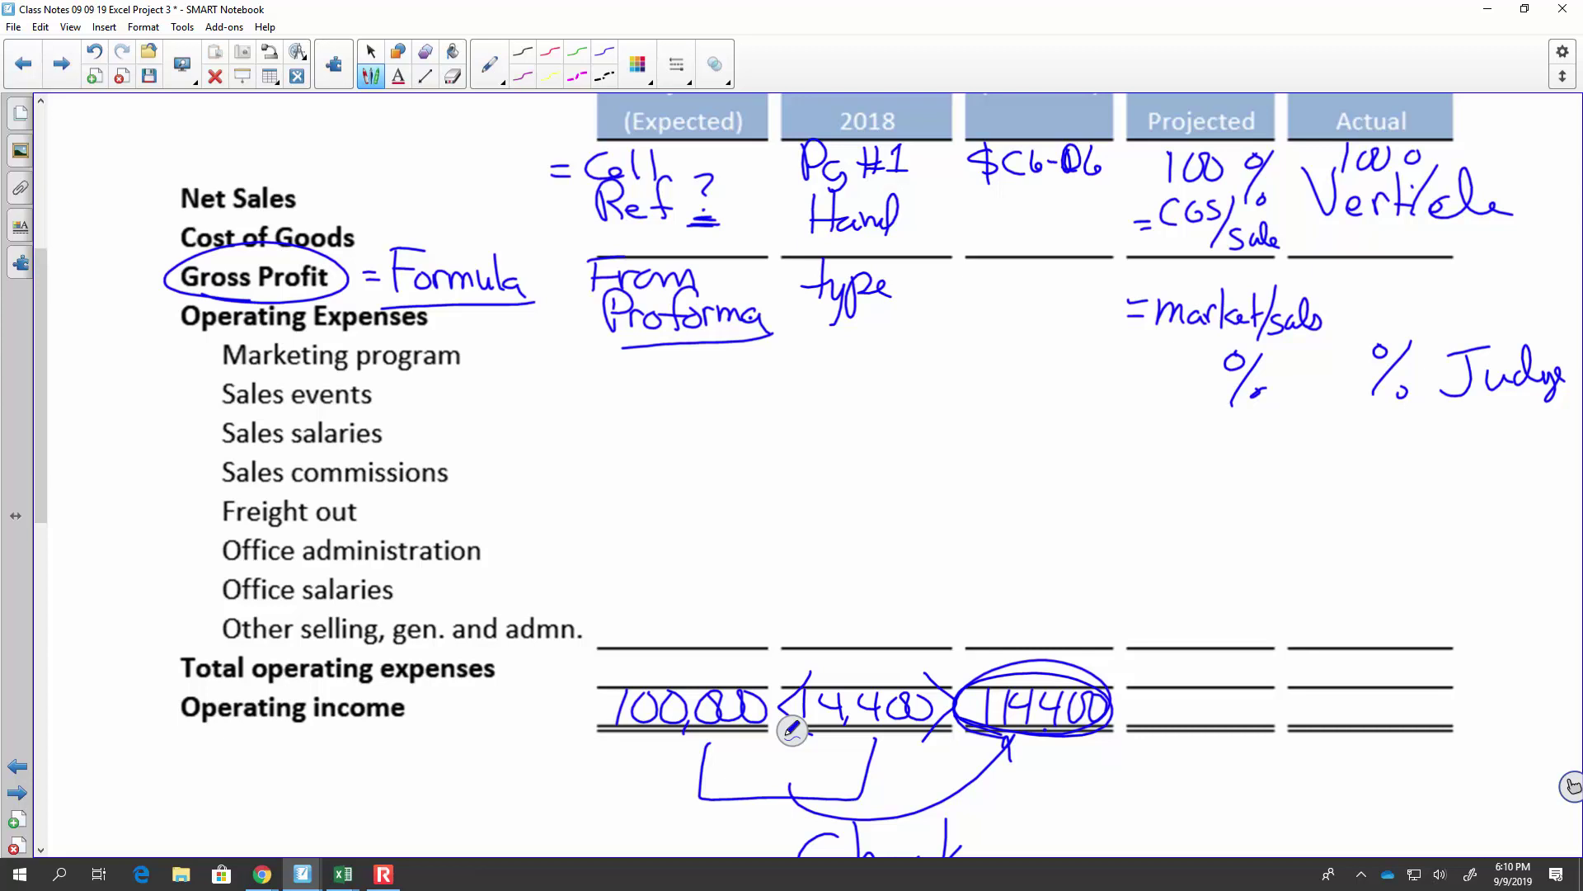
Step: Circle the 114400 increase and the two percent signs in the operating expenses area, and save the notes
mouse_move(1022, 751)
left_mouse_down()
mouse_move(1035, 633)
mouse_move(1004, 770)
mouse_move(1027, 767)
left_mouse_up()
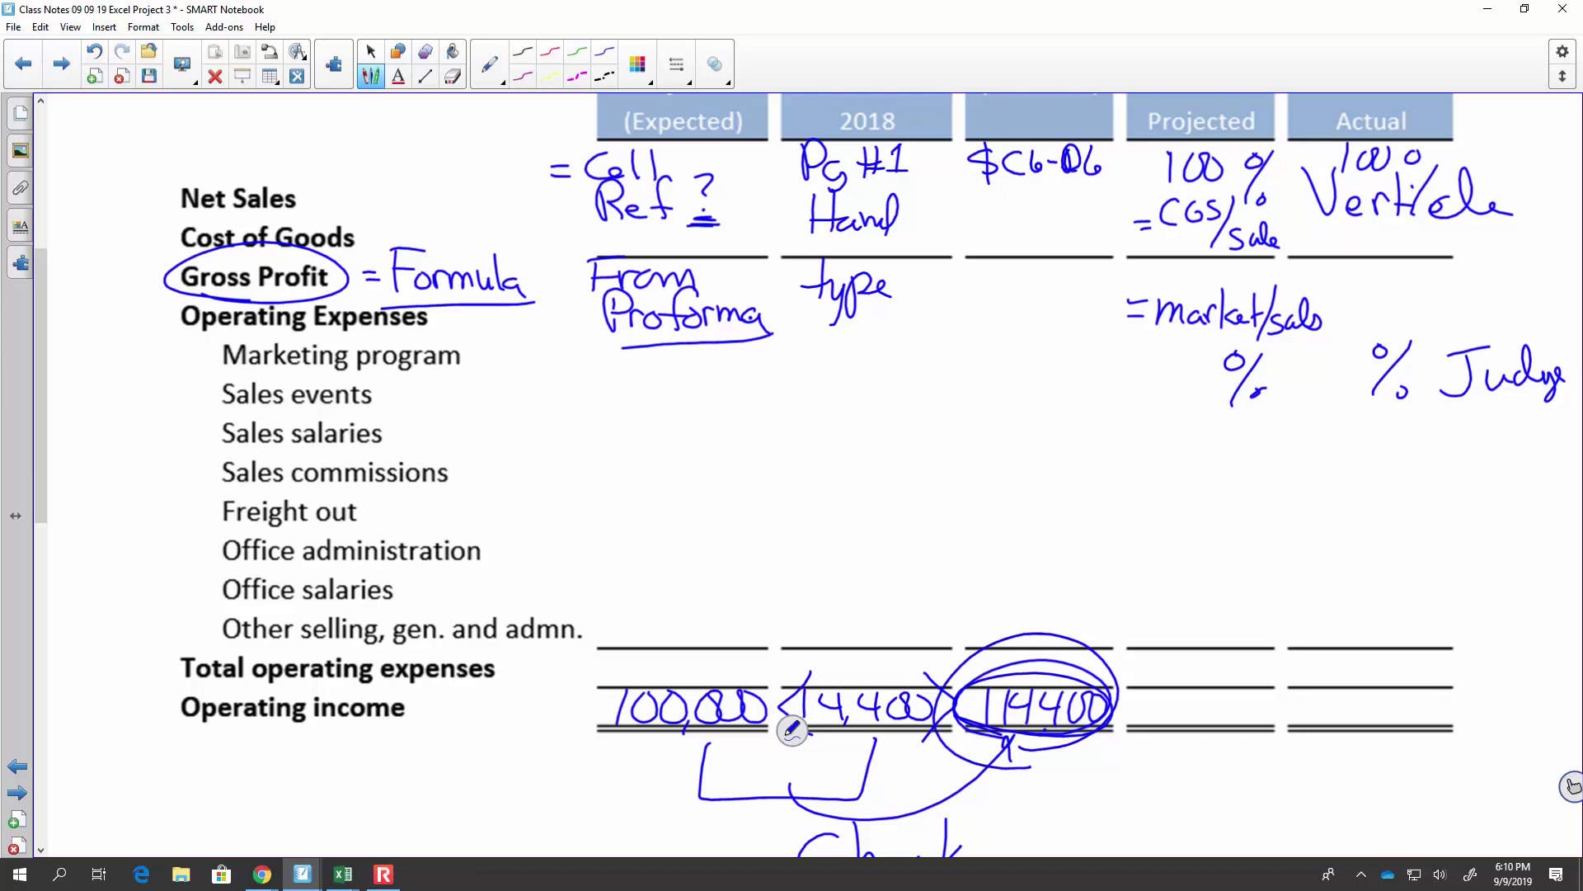
mouse_move(1212, 430)
left_mouse_down()
mouse_move(1279, 350)
mouse_move(1209, 428)
left_mouse_up()
mouse_move(1412, 426)
left_mouse_down()
mouse_move(1467, 384)
mouse_move(1394, 404)
left_mouse_up()
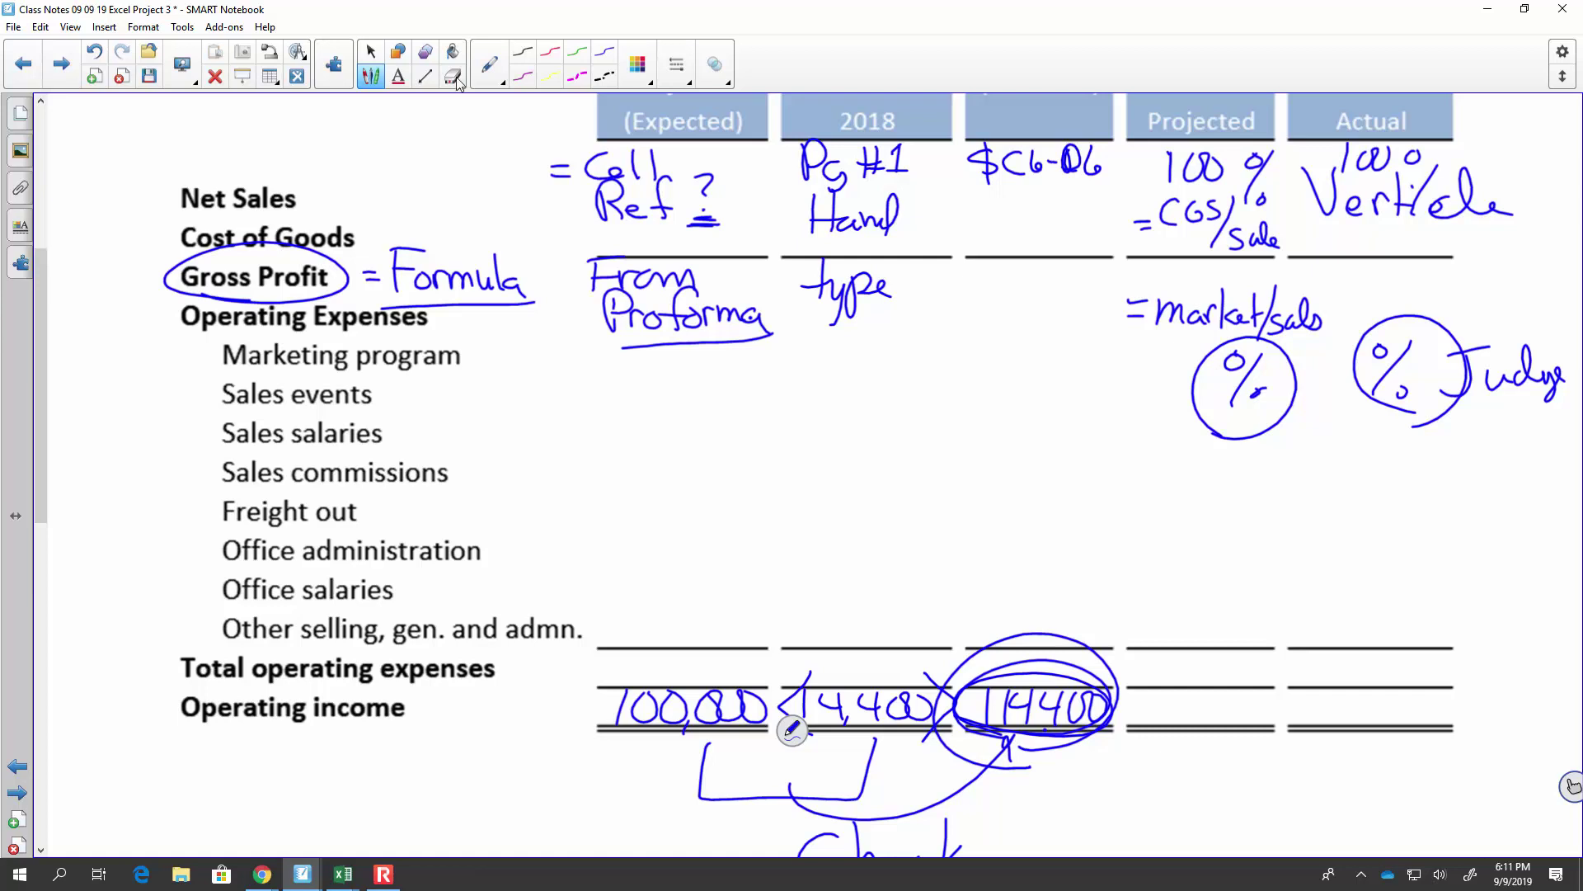
left_click(149, 76)
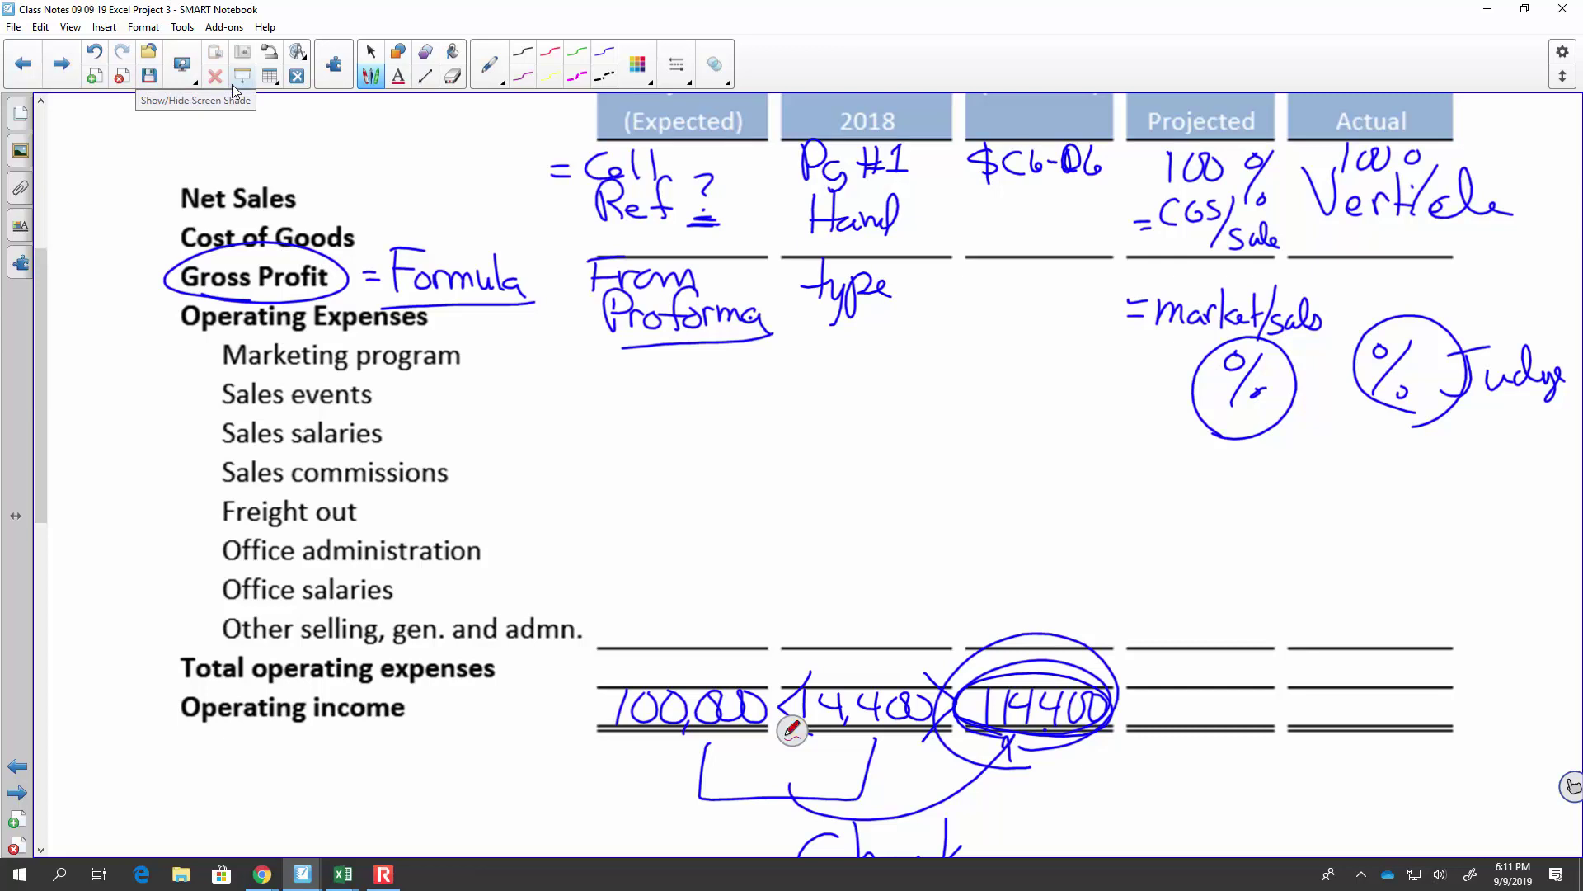
Step: Handwrite "Round( ,3)" in red below the circled percent signs
mouse_move(1171, 441)
left_mouse_down()
mouse_move(1167, 512)
mouse_move(1234, 491)
mouse_move(1334, 511)
left_mouse_up()
mouse_move(1371, 436)
left_mouse_down()
mouse_move(1371, 526)
mouse_move(1439, 534)
left_mouse_up()
mouse_move(1458, 466)
left_mouse_down()
mouse_move(1493, 487)
mouse_move(1464, 510)
left_mouse_up()
left_click_drag(1490, 427, 1485, 550)
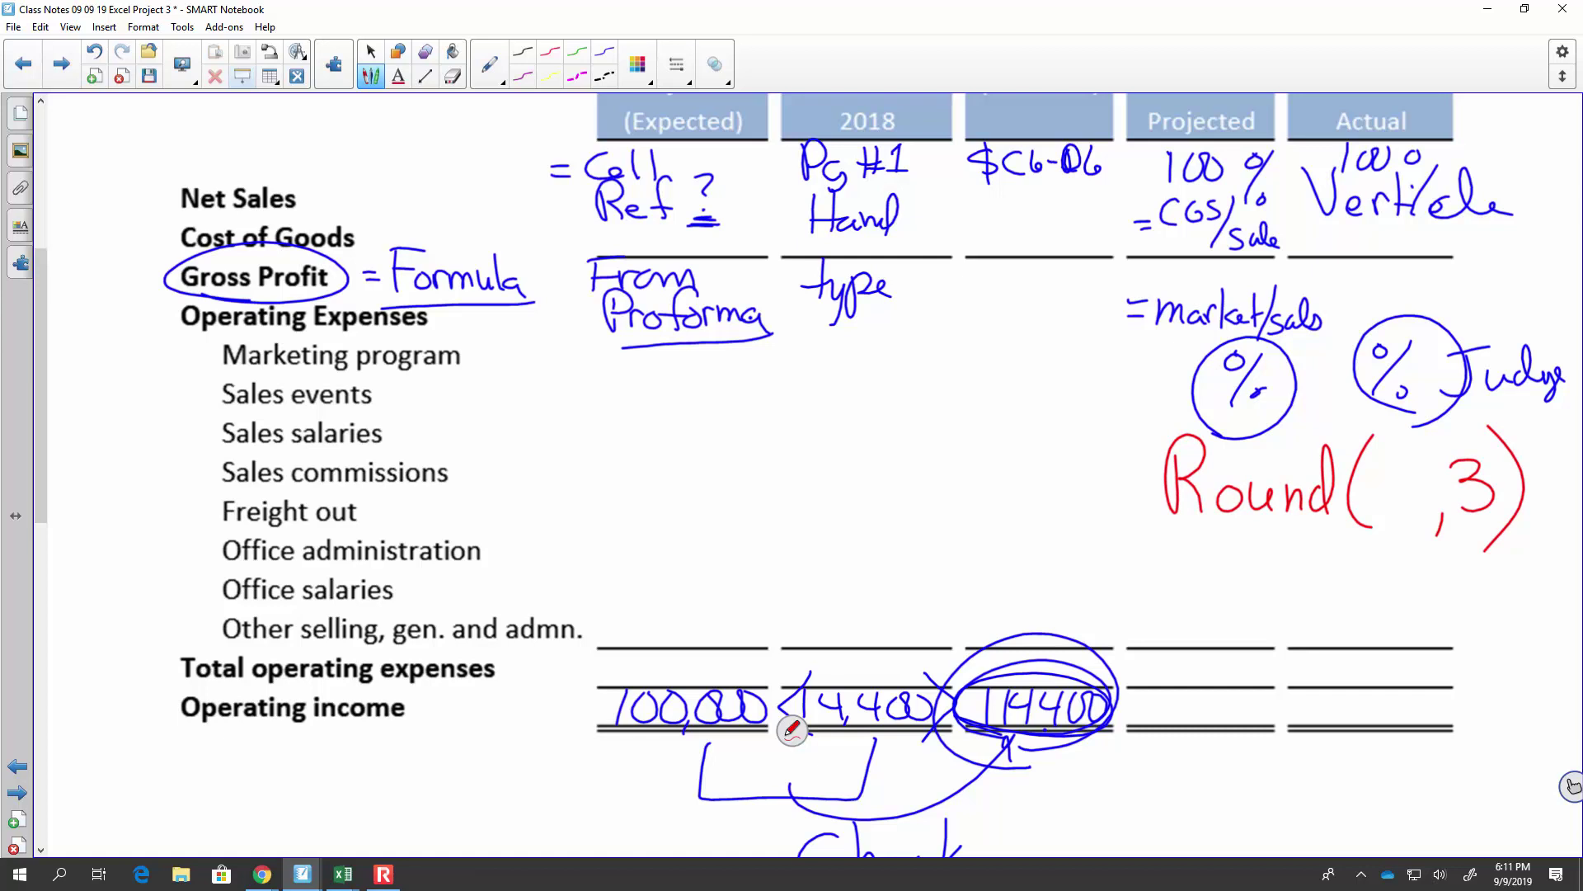
Step: Below the Round note, write the example .256 and its percentage 25.6% in red, with an arrow pointing up at the decimal digit
mouse_move(1247, 544)
left_mouse_down()
mouse_move(1279, 574)
mouse_move(1308, 536)
left_mouse_up()
left_click_drag(1323, 540, 1329, 561)
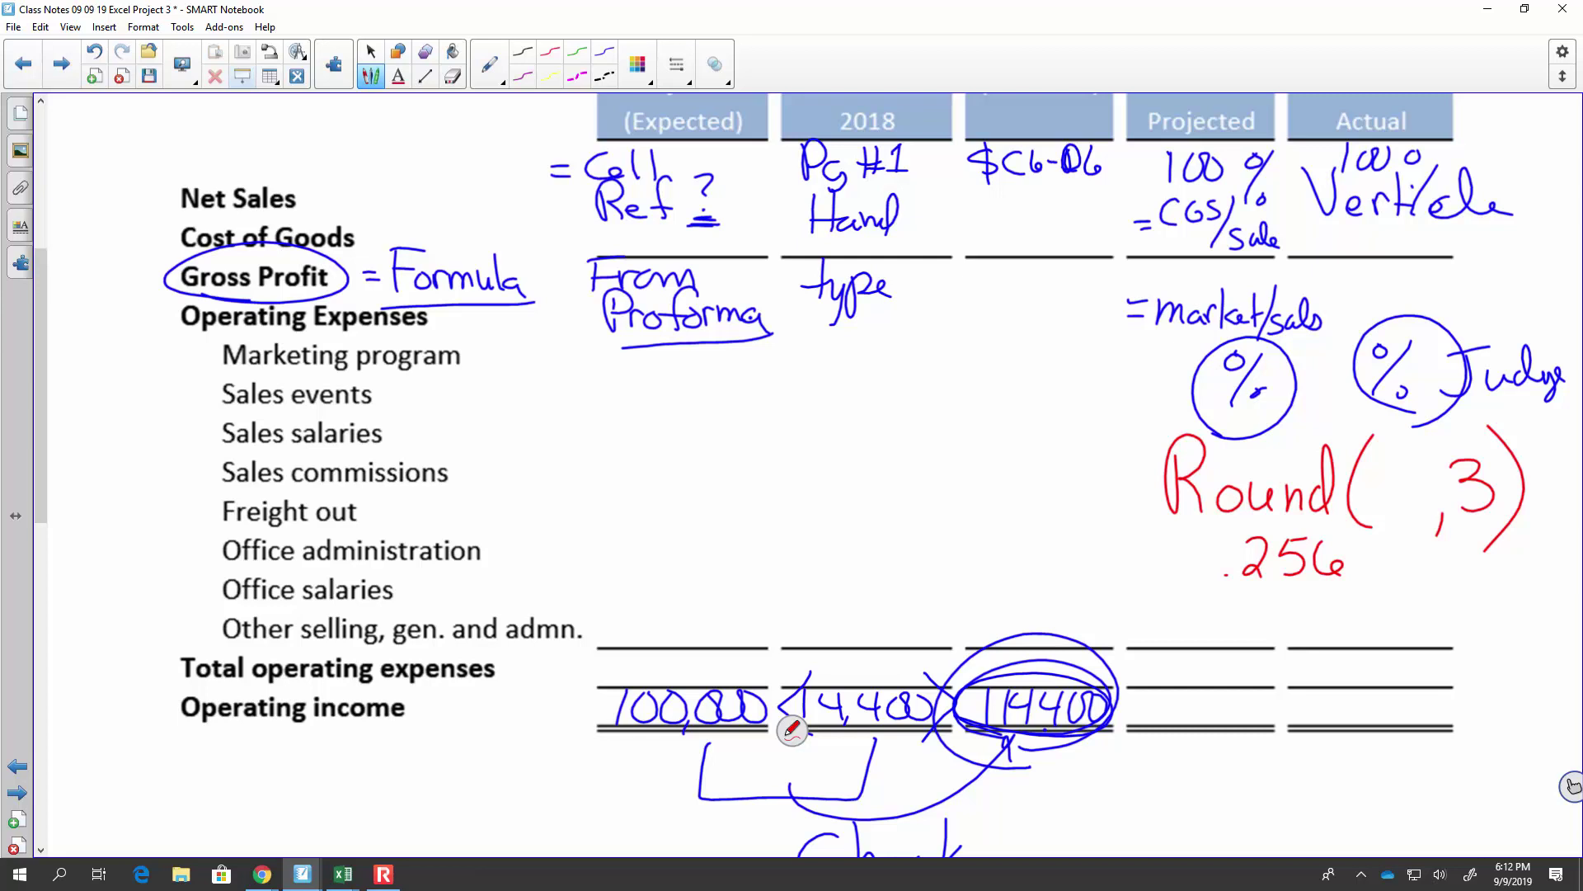
mouse_move(1259, 603)
left_mouse_down()
mouse_move(1287, 637)
mouse_move(1330, 589)
mouse_move(1375, 624)
mouse_move(1397, 594)
left_mouse_up()
left_click(1325, 627)
left_click_drag(1418, 587, 1396, 632)
mouse_move(1420, 623)
left_mouse_down()
mouse_move(1366, 694)
mouse_move(1361, 668)
left_mouse_up()
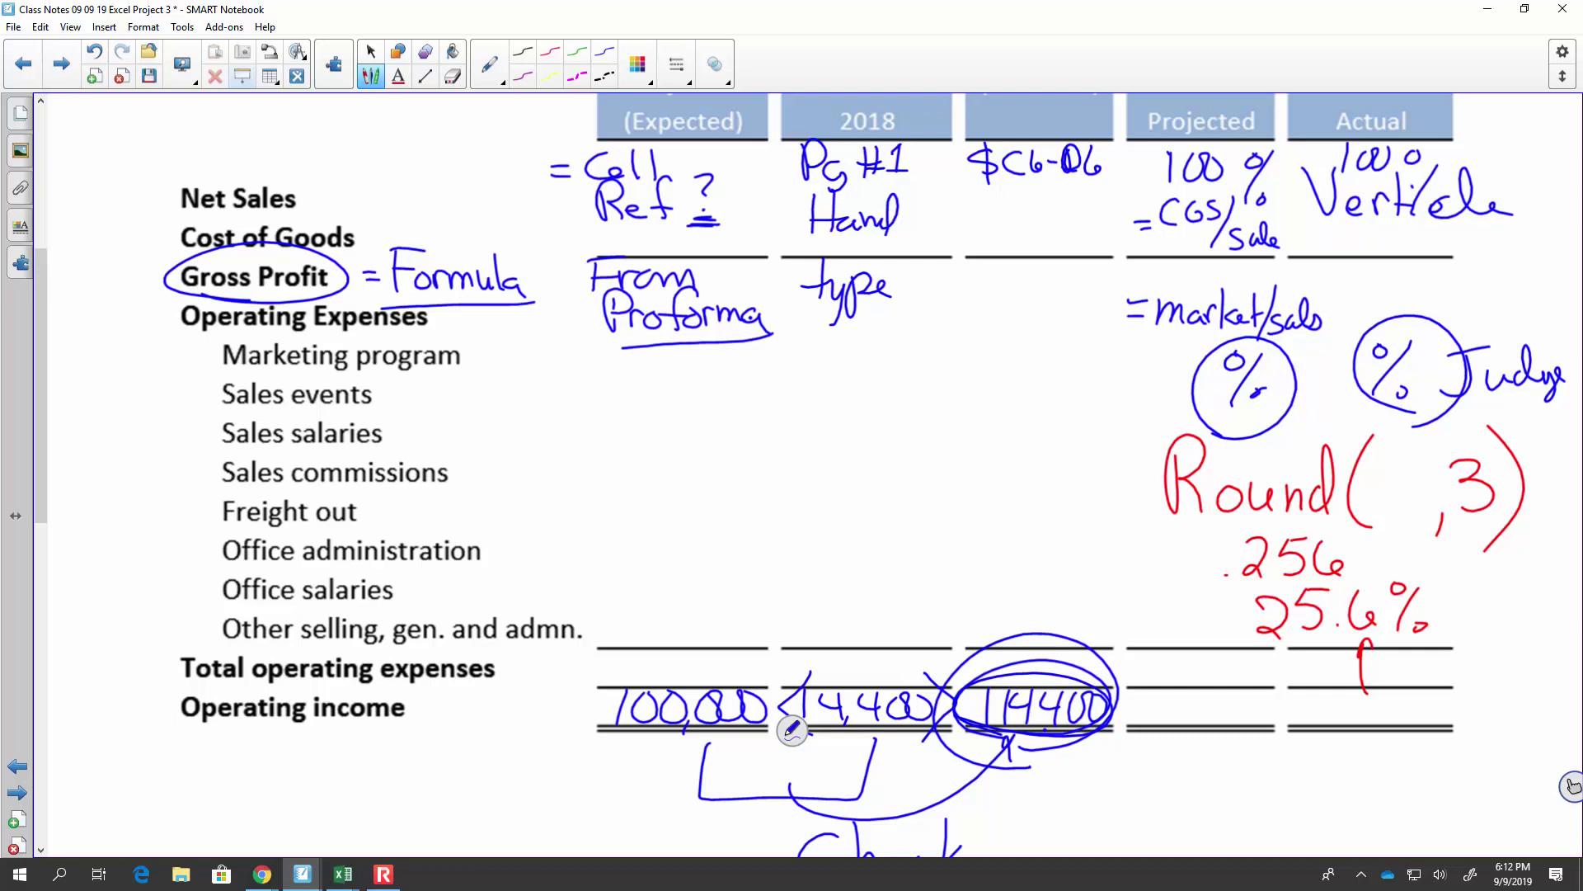
Step: Circle the Projected and Actual Gross Profit cells in green and write "=G7-G8" in the Projected one
mouse_move(1132, 288)
left_mouse_down()
mouse_move(1155, 297)
mouse_move(1196, 248)
mouse_move(1163, 299)
left_mouse_up()
mouse_move(1323, 297)
left_mouse_down()
mouse_move(1340, 247)
mouse_move(1359, 295)
left_mouse_up()
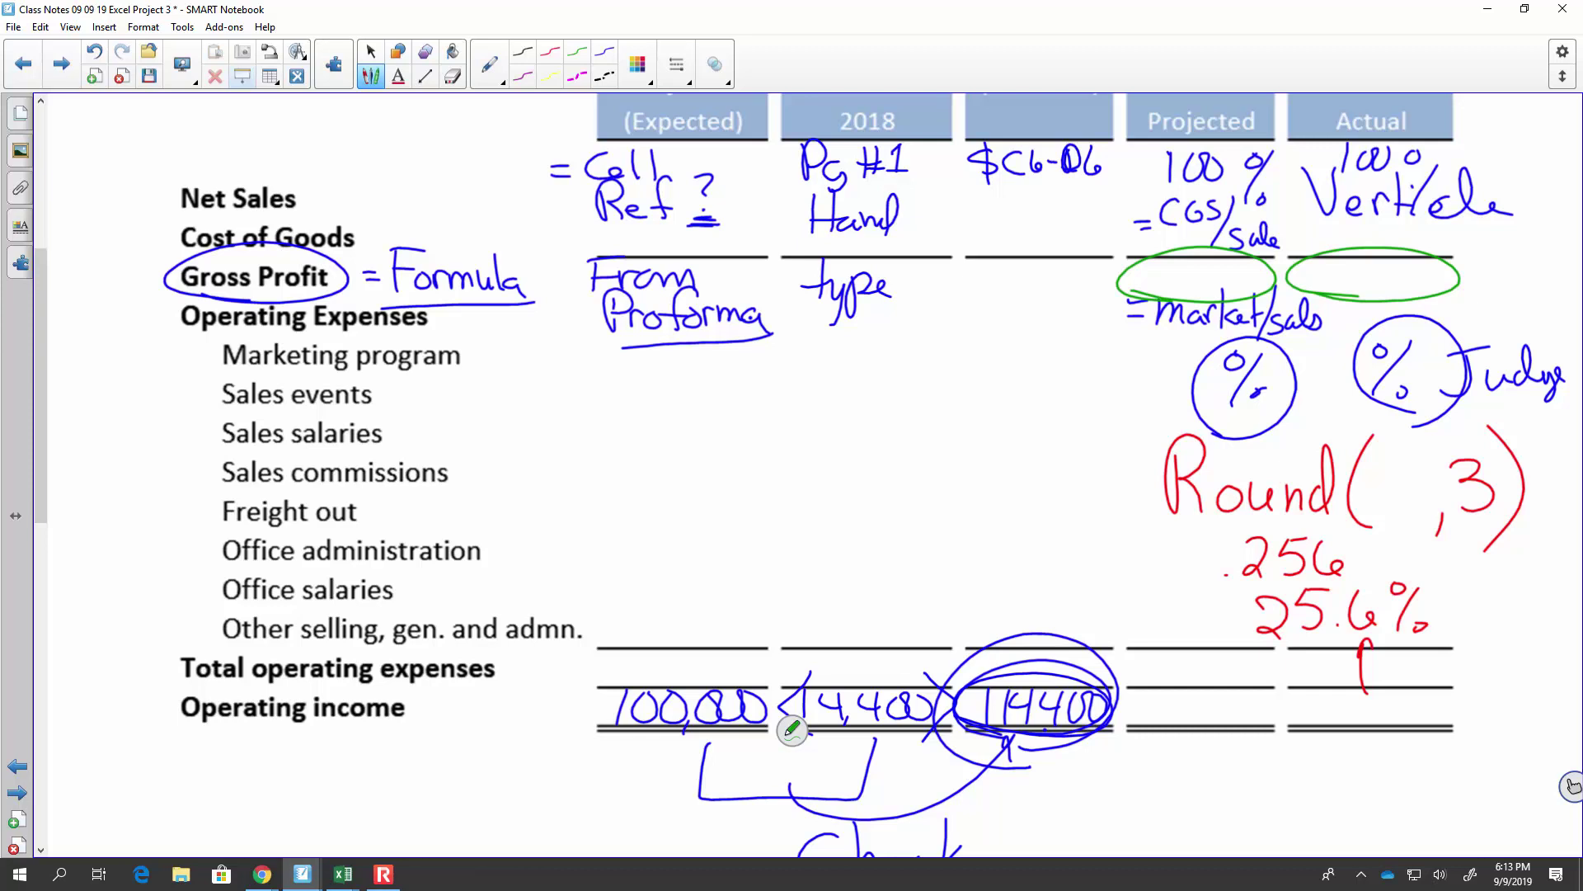
left_click_drag(1150, 284, 1168, 283)
left_click_drag(1185, 264, 1188, 277)
mouse_move(1206, 262)
left_mouse_down()
mouse_move(1212, 285)
mouse_move(1234, 279)
left_mouse_up()
left_click_drag(1248, 264, 1254, 286)
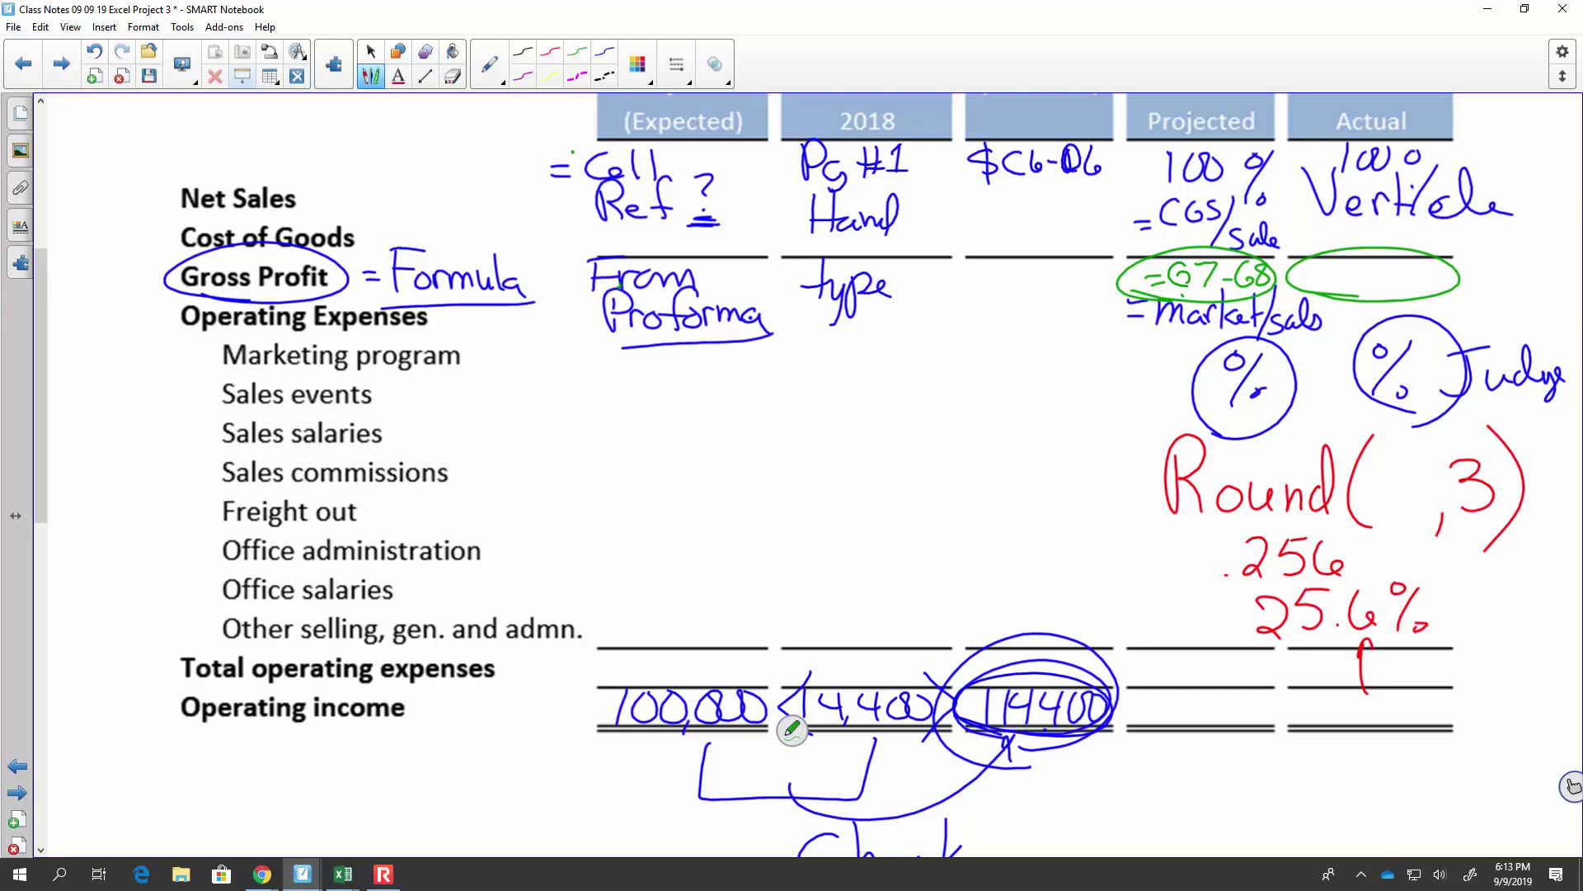
Step: Beside the Projected Gross Profit formula, write 25.6 above 25.5 with an upward arrow between them, and circle the final 5
left_click_drag(1079, 282, 1097, 297)
left_click_drag(1101, 278, 1125, 294)
left_click(1112, 295)
mouse_move(1064, 334)
left_mouse_down()
mouse_move(1088, 361)
mouse_move(1109, 330)
mouse_move(1120, 359)
left_mouse_up()
left_click(1114, 360)
mouse_move(1124, 332)
left_mouse_down()
mouse_move(1138, 329)
mouse_move(1110, 307)
left_mouse_up()
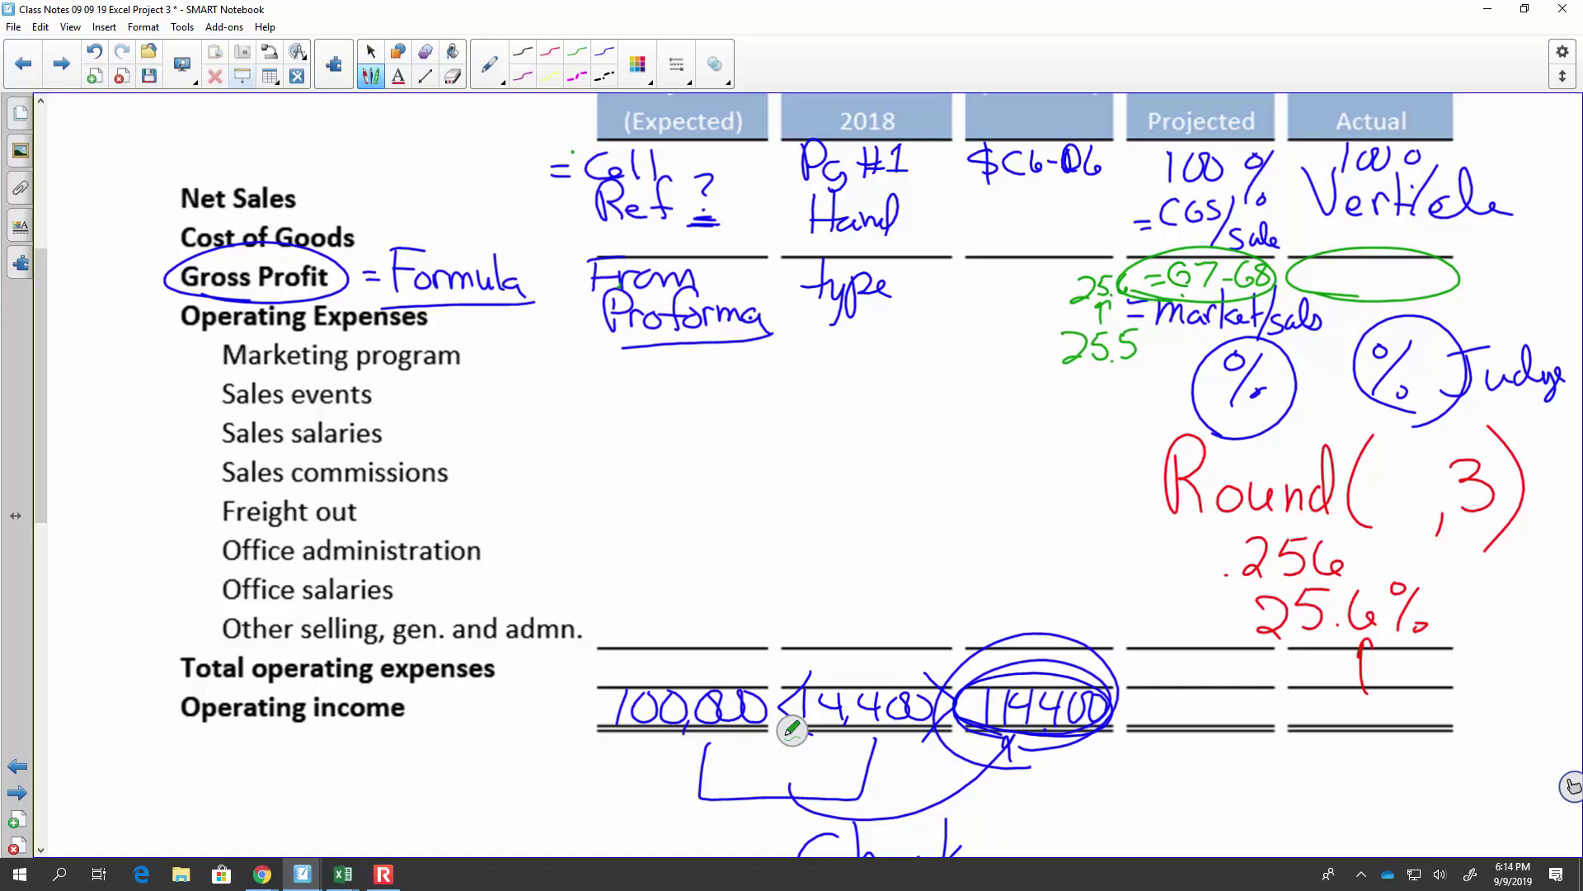
left_click_drag(1136, 306, 1115, 365)
Step: On the grading checklist page, tick the CY percentage and 1-decimal rounding items and box "If statement: Test if:"
left_click_drag(45, 324, 32, 364)
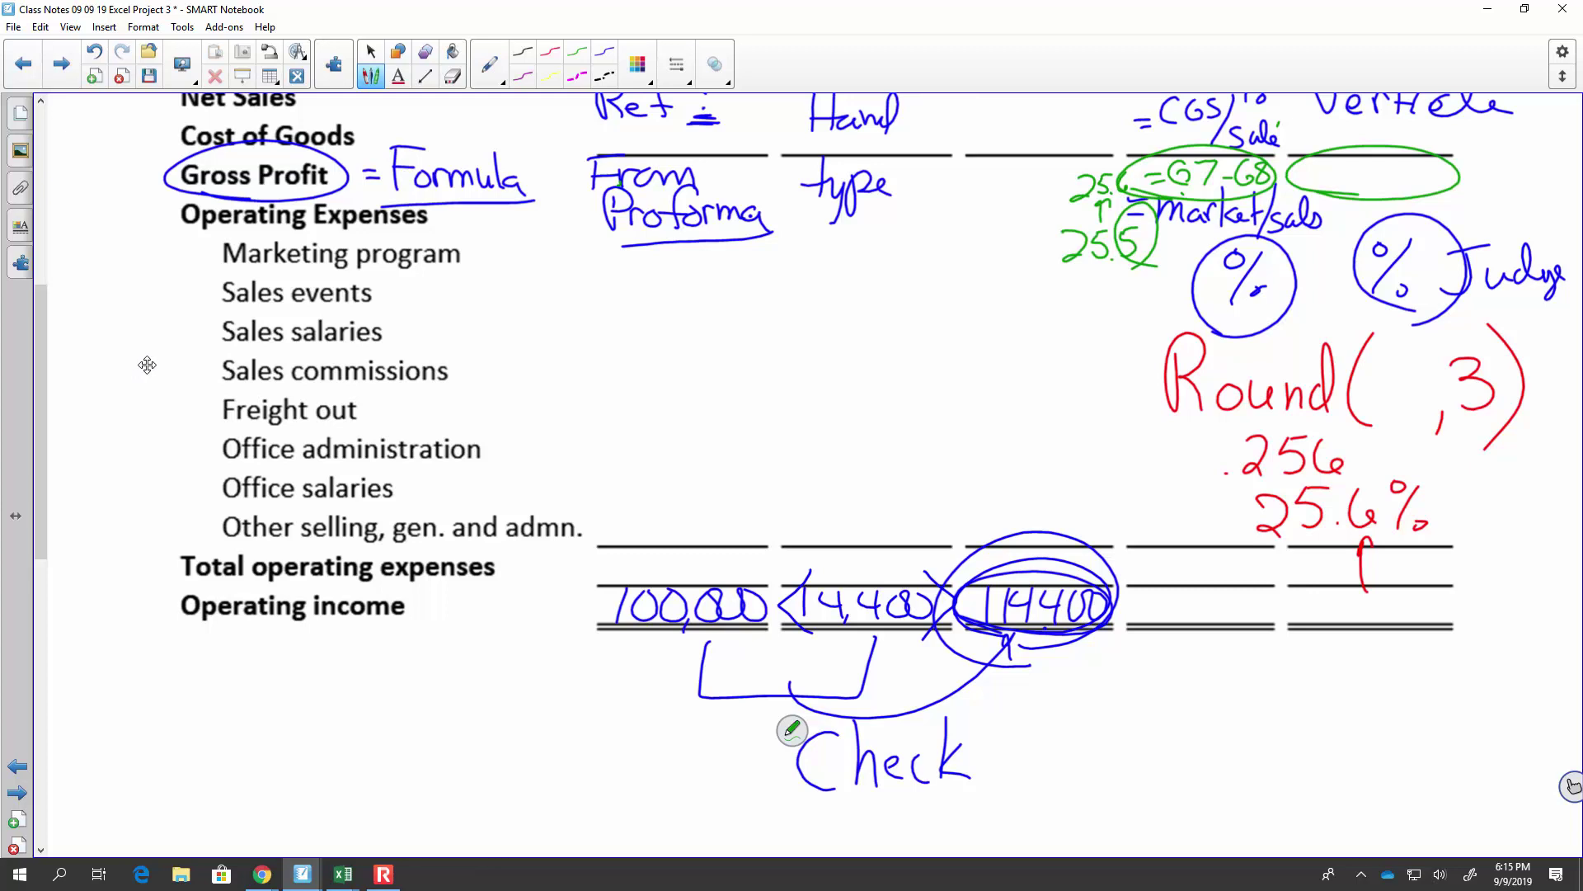
left_click(20, 113)
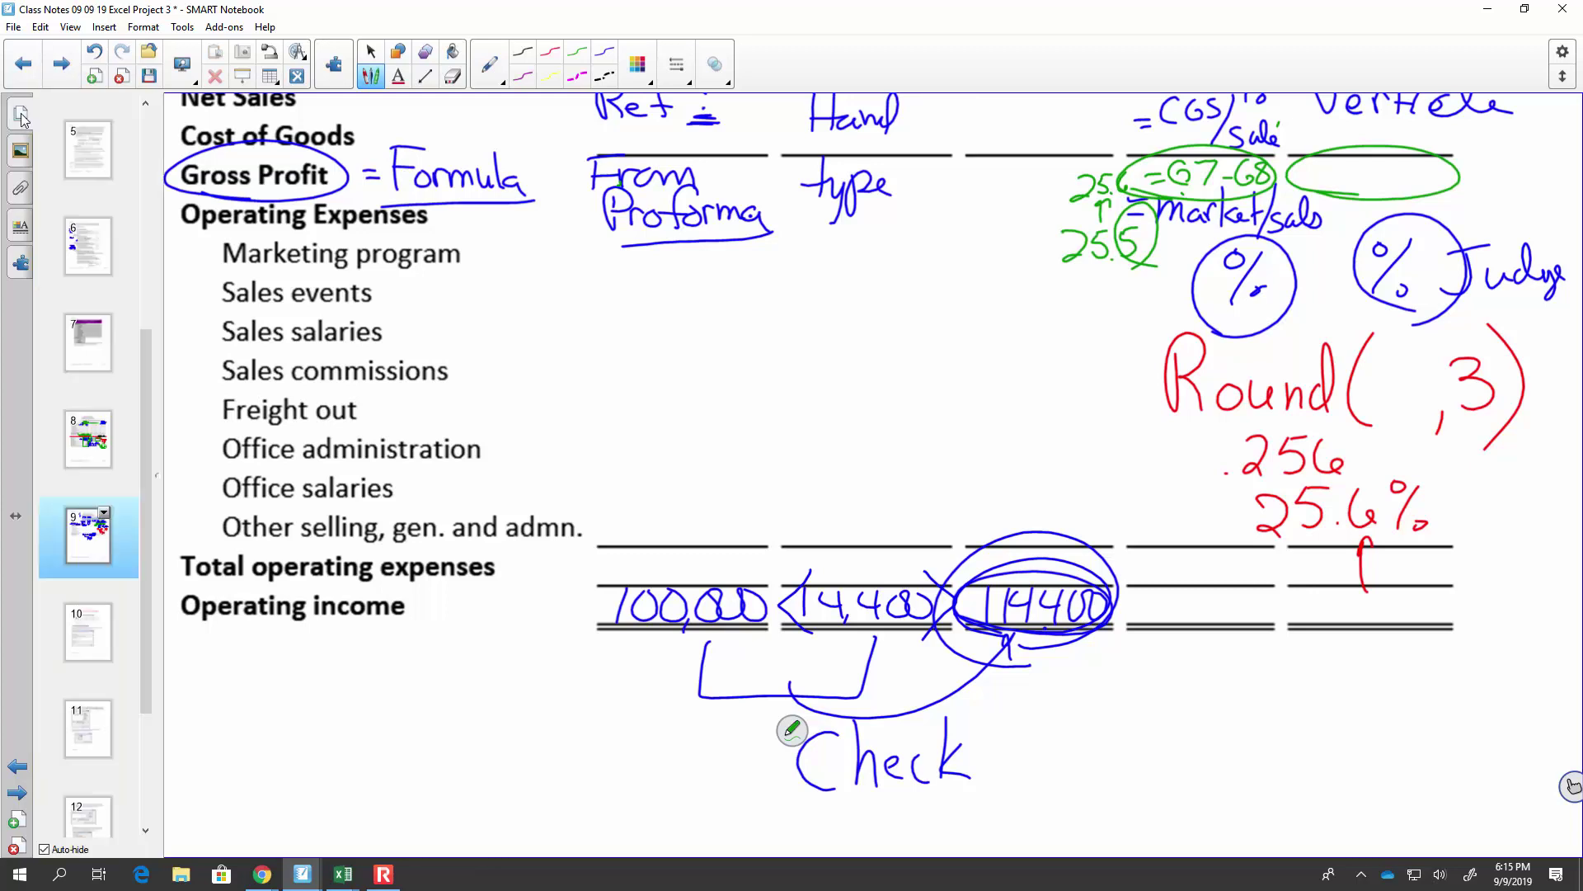
left_click(93, 268)
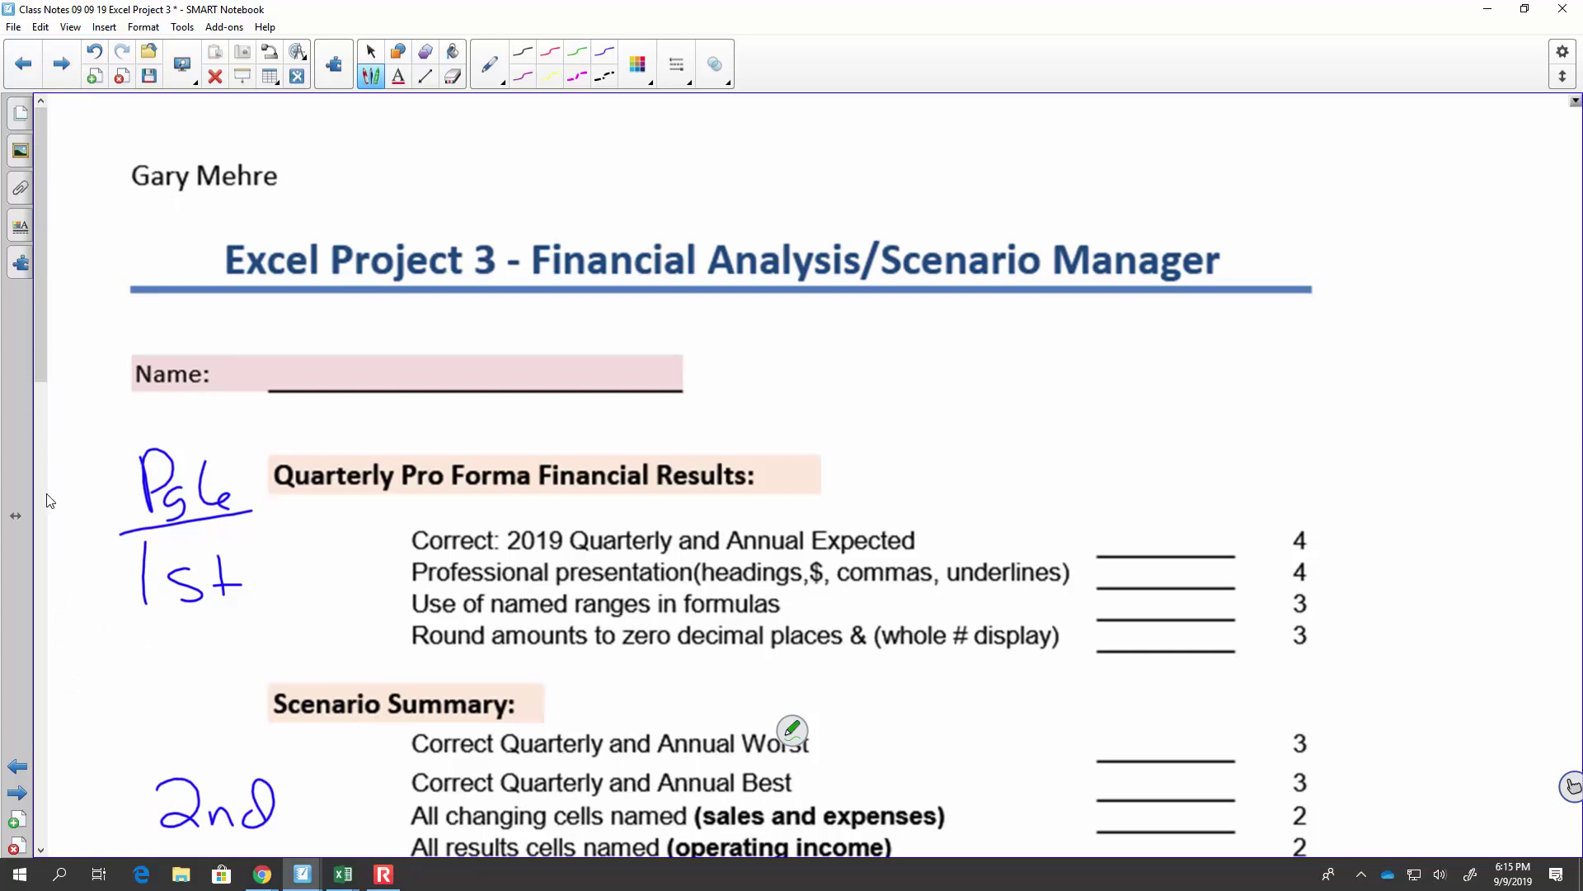
scroll(42, 471, "down", 3)
scroll(51, 505, "down", 2)
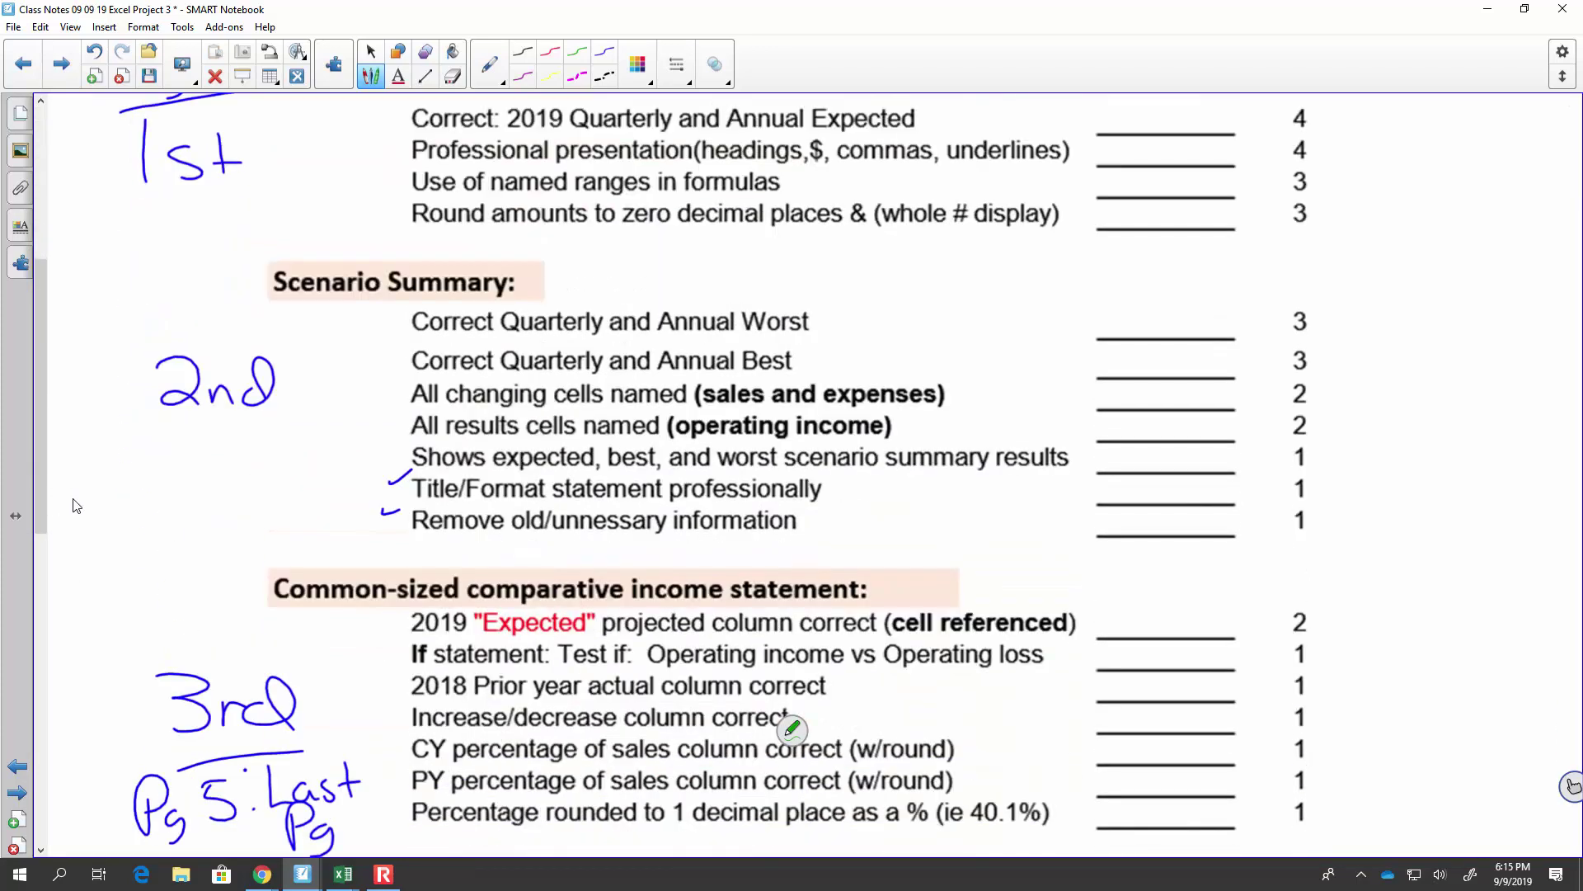
scroll(62, 505, "down", 4)
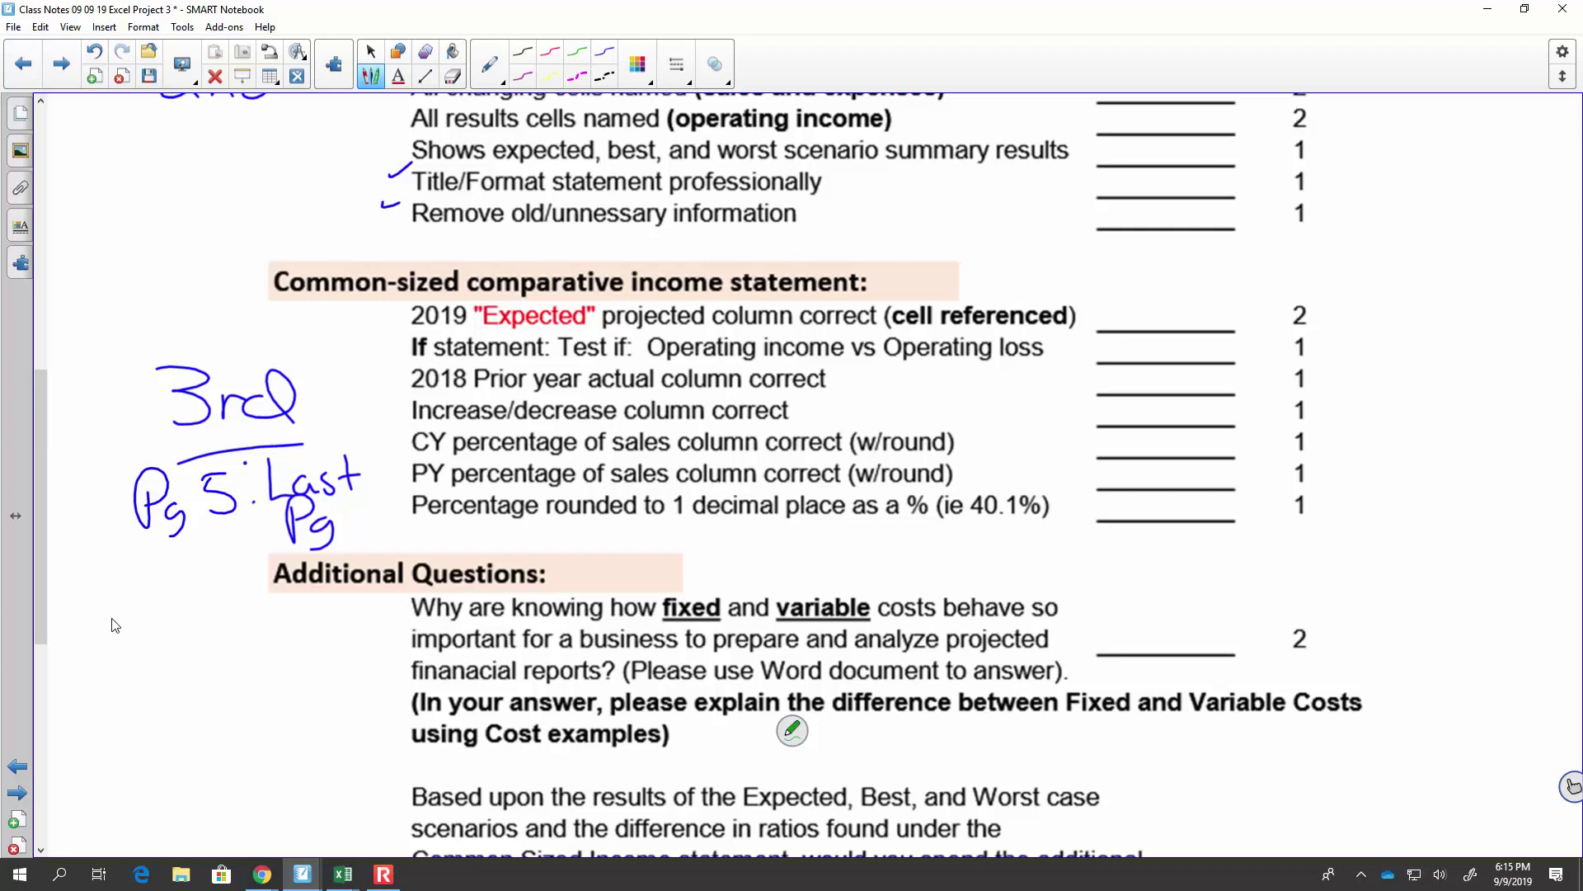
left_click_drag(970, 444, 1010, 415)
left_click_drag(1023, 519, 1053, 490)
mouse_move(401, 339)
left_mouse_down()
mouse_move(417, 364)
mouse_move(648, 363)
mouse_move(369, 336)
left_mouse_up()
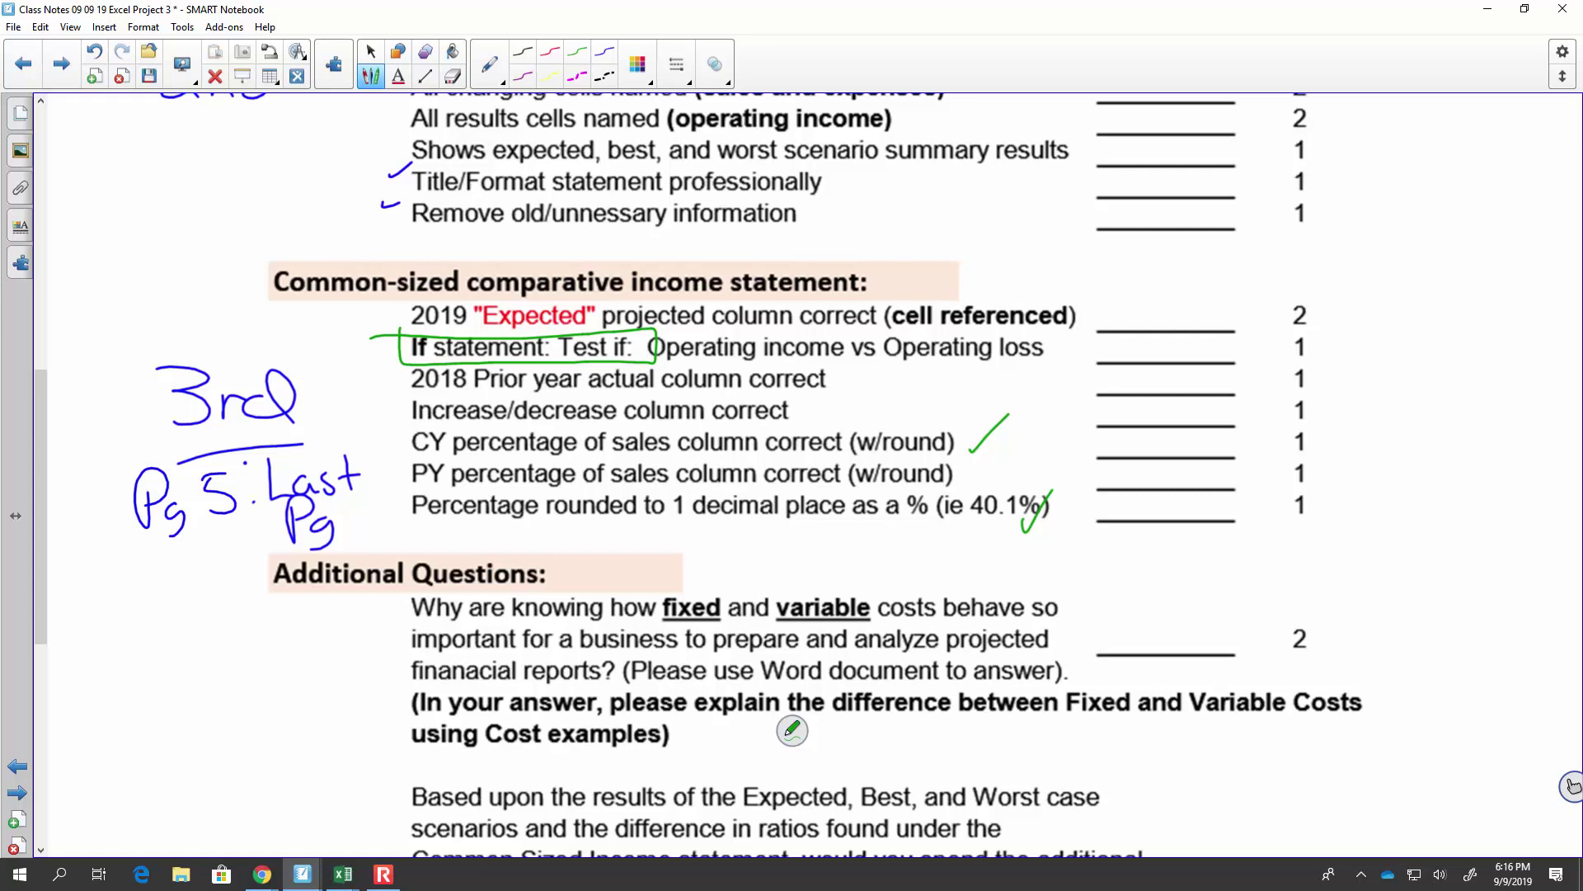
Step: Draw an arrow to the If statement item's point value and handwrite "Test cell =" beside it
left_click_drag(1352, 314, 1336, 350)
mouse_move(1398, 270)
left_mouse_down()
mouse_move(1394, 322)
mouse_move(1427, 270)
mouse_move(1444, 317)
left_mouse_up()
mouse_move(1473, 277)
left_mouse_down()
mouse_move(1473, 299)
mouse_move(1495, 291)
left_mouse_up()
mouse_move(1406, 338)
left_mouse_down()
mouse_move(1412, 361)
mouse_move(1438, 357)
left_mouse_up()
mouse_move(1449, 321)
left_mouse_down()
mouse_move(1448, 361)
mouse_move(1462, 358)
left_mouse_up()
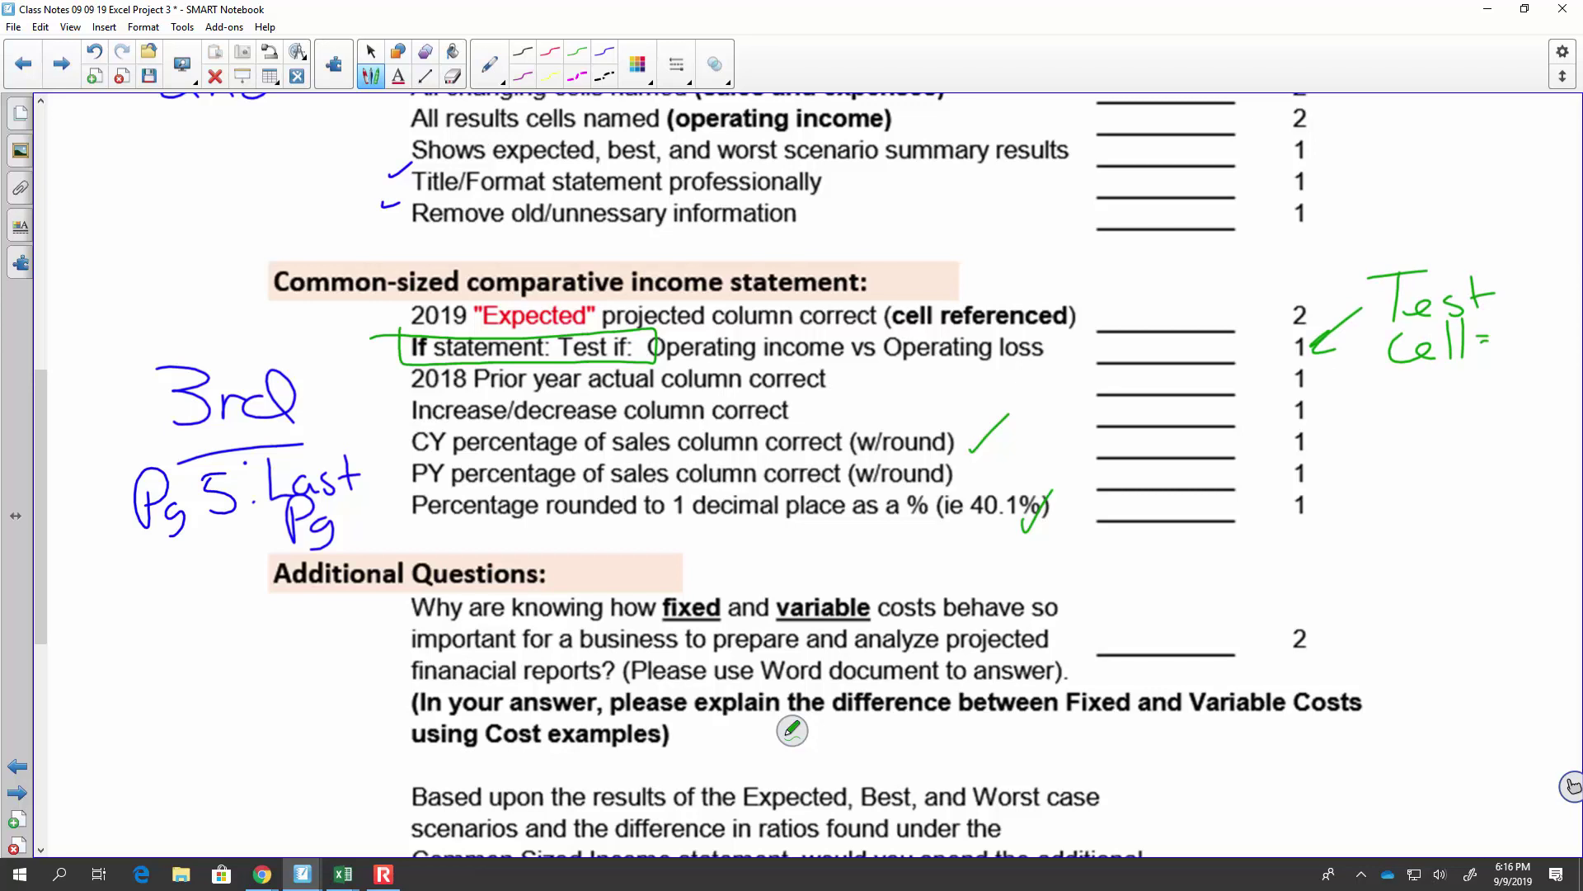
Step: Complete the test cell note by handwriting "Expected operating income cell" below it
mouse_move(1372, 378)
left_mouse_down()
mouse_move(1370, 417)
mouse_move(1400, 377)
left_mouse_up()
left_click_drag(1369, 401, 1401, 414)
mouse_move(1407, 395)
left_mouse_down()
mouse_move(1422, 412)
mouse_move(1407, 413)
mouse_move(1495, 404)
left_mouse_up()
left_click_drag(1487, 394, 1526, 402)
left_click_drag(1535, 386, 1535, 401)
left_click_drag(1394, 437, 1392, 455)
mouse_move(1412, 442)
left_mouse_down()
mouse_move(1413, 478)
mouse_move(1440, 447)
mouse_move(1468, 451)
left_mouse_up()
left_click_drag(1478, 437, 1486, 450)
left_click_drag(1489, 417, 1493, 452)
left_click_drag(1496, 437, 1537, 450)
left_click_drag(1541, 437, 1544, 461)
mouse_move(1402, 496)
left_mouse_down()
mouse_move(1404, 513)
mouse_move(1427, 496)
mouse_move(1431, 513)
left_mouse_up()
mouse_move(1453, 493)
left_mouse_down()
mouse_move(1452, 511)
mouse_move(1470, 496)
left_mouse_up()
left_click_drag(1473, 505, 1527, 497)
mouse_move(1430, 548)
left_mouse_down()
mouse_move(1443, 529)
mouse_move(1438, 558)
left_mouse_up()
mouse_move(1445, 548)
left_mouse_down()
mouse_move(1488, 527)
mouse_move(1511, 544)
left_mouse_up()
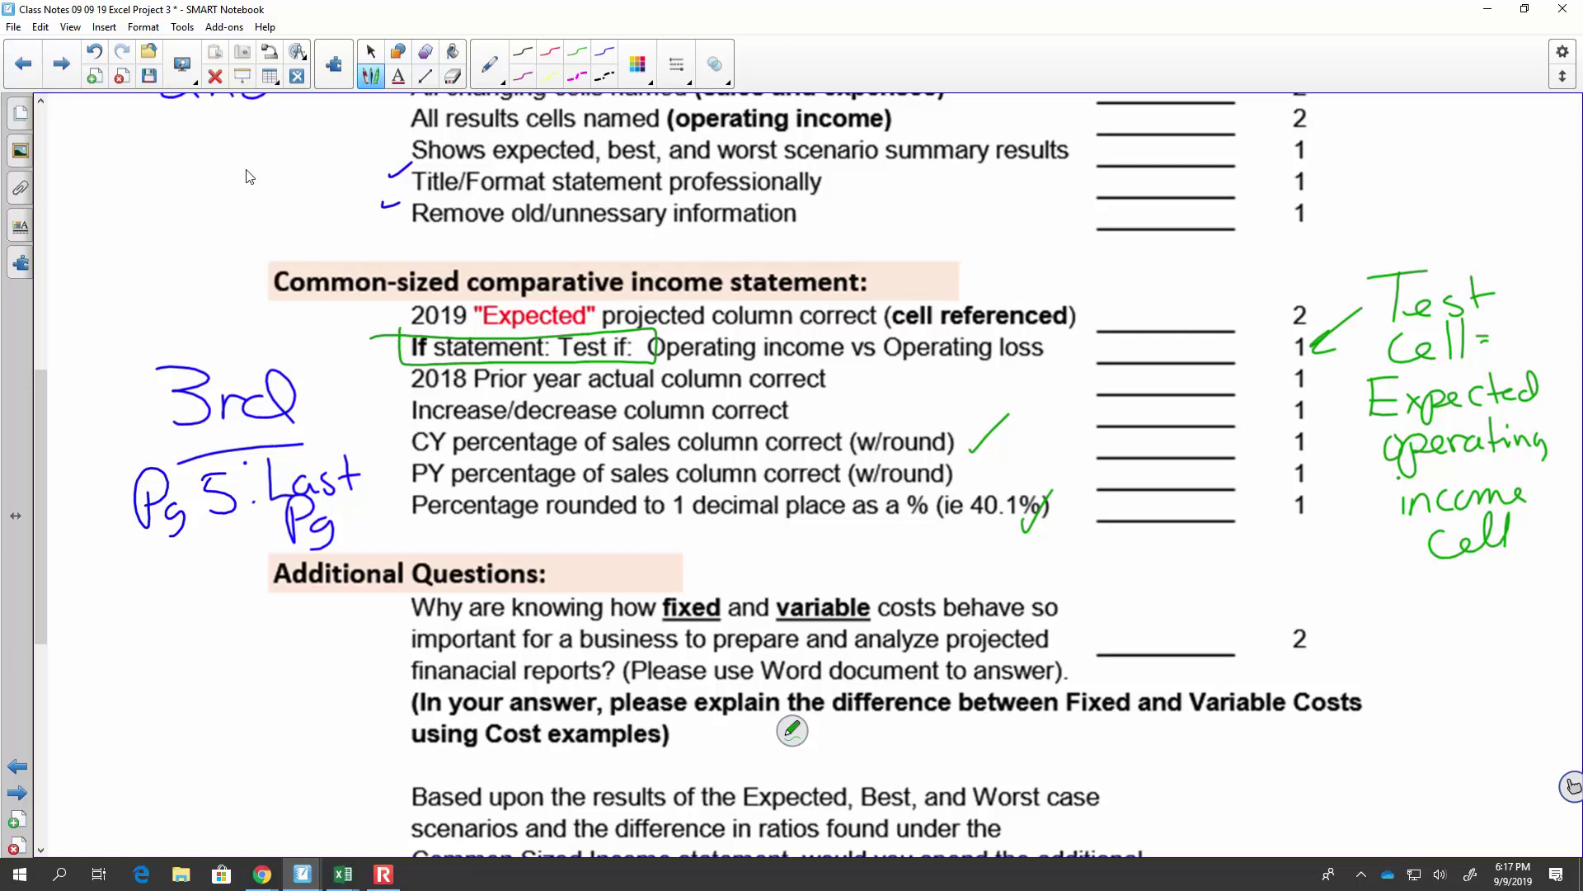
Step: Handwrite an underlined "Cost" beside the fixed and variable costs question under Additional Questions
scroll(252, 194, "down", 5)
scroll(252, 194, "down", 1)
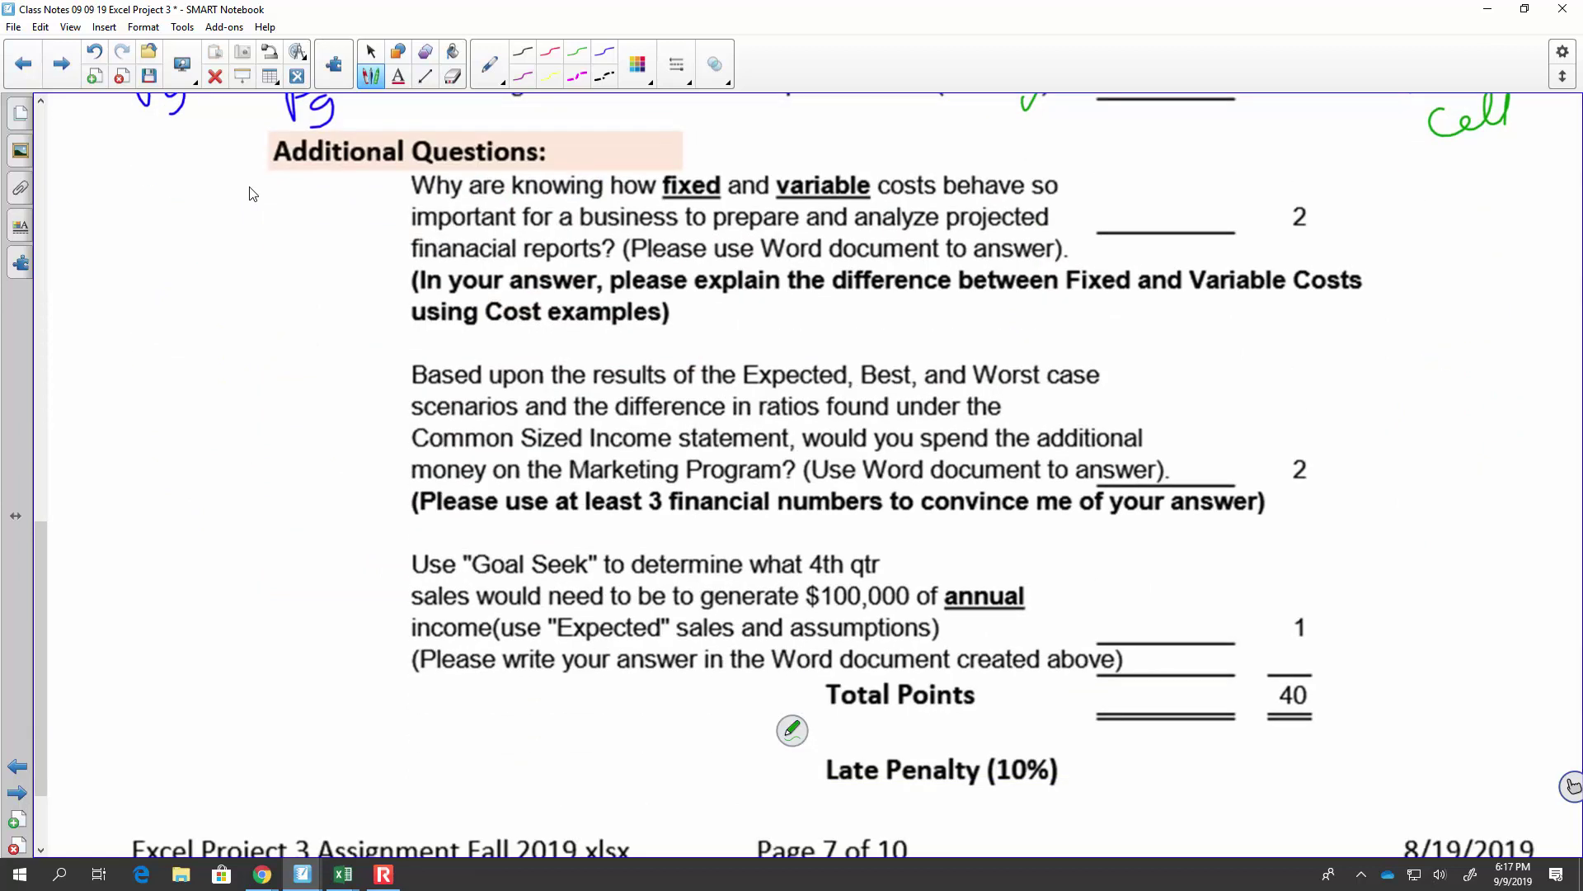
mouse_move(213, 224)
left_mouse_down()
mouse_move(211, 279)
mouse_move(245, 253)
mouse_move(283, 274)
mouse_move(363, 278)
left_mouse_up()
left_click_drag(307, 262, 325, 259)
left_click_drag(221, 291, 362, 277)
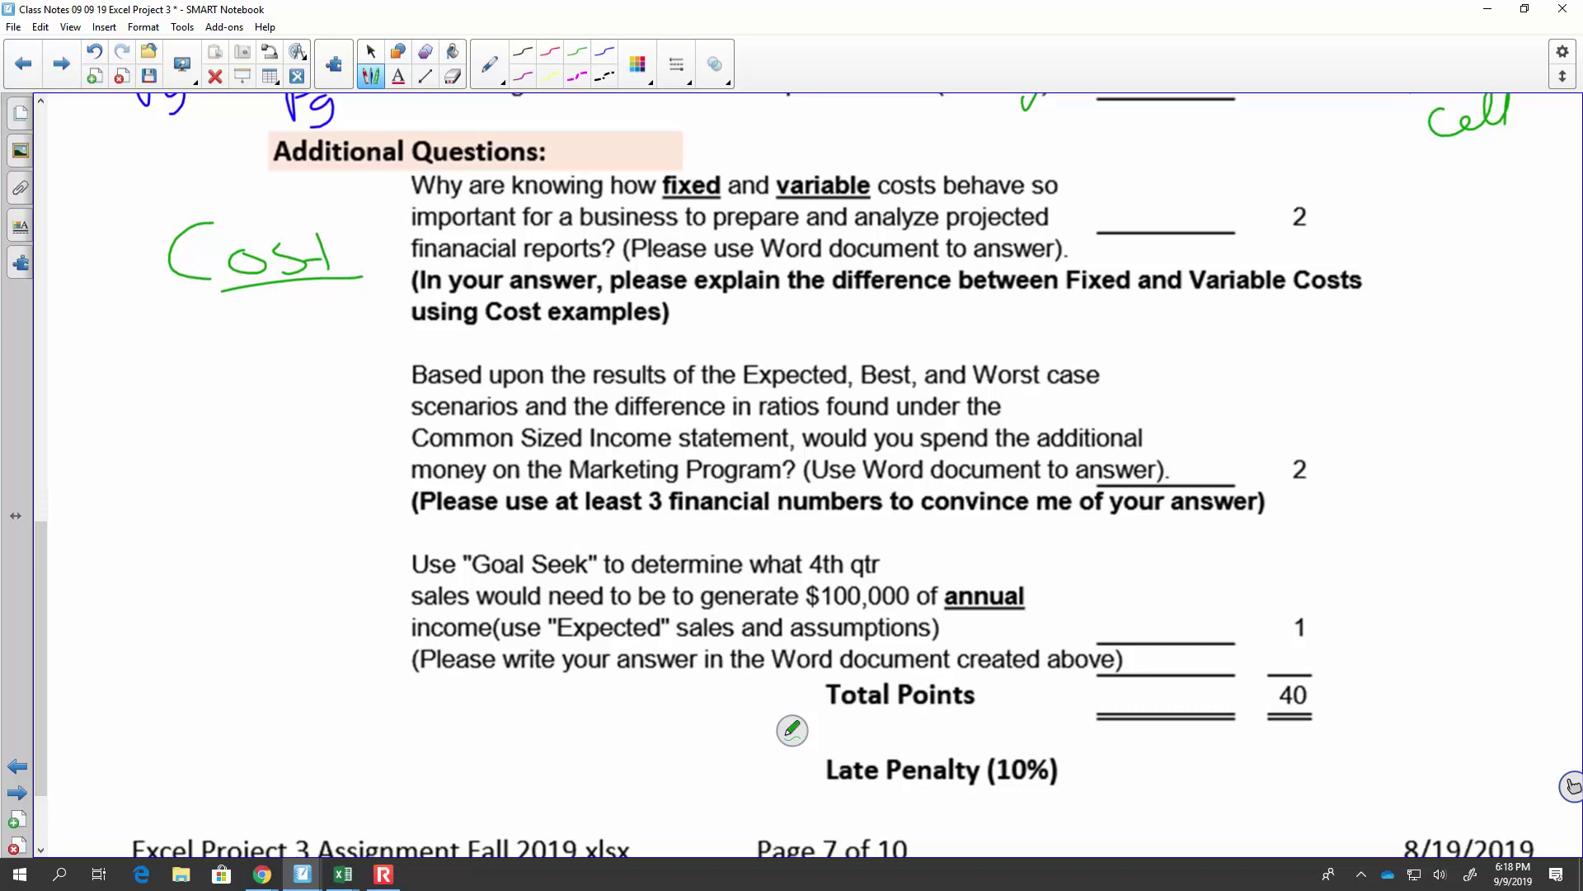
Step: Handwrite "$25000" beside the question about spending additional money on the Marketing Program
mouse_move(189, 382)
left_mouse_down()
mouse_move(156, 384)
mouse_move(155, 404)
left_mouse_up()
left_click_drag(174, 370, 171, 424)
mouse_move(192, 382)
left_mouse_down()
mouse_move(198, 421)
mouse_move(228, 421)
left_mouse_up()
left_click_drag(253, 384, 257, 422)
mouse_move(252, 382)
left_mouse_down()
mouse_move(396, 388)
mouse_move(417, 417)
left_mouse_up()
Step: Write an underlined "Additional" below the $25000 note and a circled dollar sign beside the Goal Seek question
left_click_drag(198, 430, 180, 494)
mouse_move(198, 431)
left_mouse_down()
mouse_move(220, 495)
mouse_move(215, 475)
left_mouse_up()
mouse_move(247, 466)
left_mouse_down()
mouse_move(262, 443)
mouse_move(265, 495)
left_mouse_up()
mouse_move(296, 475)
left_mouse_down()
mouse_move(297, 493)
mouse_move(312, 441)
mouse_move(348, 498)
mouse_move(363, 482)
left_mouse_up()
left_click(330, 491)
left_click_drag(369, 482, 381, 495)
left_click_drag(394, 482, 437, 493)
mouse_move(456, 493)
left_mouse_down()
mouse_move(481, 452)
mouse_move(477, 500)
left_mouse_up()
left_click_drag(497, 515, 198, 511)
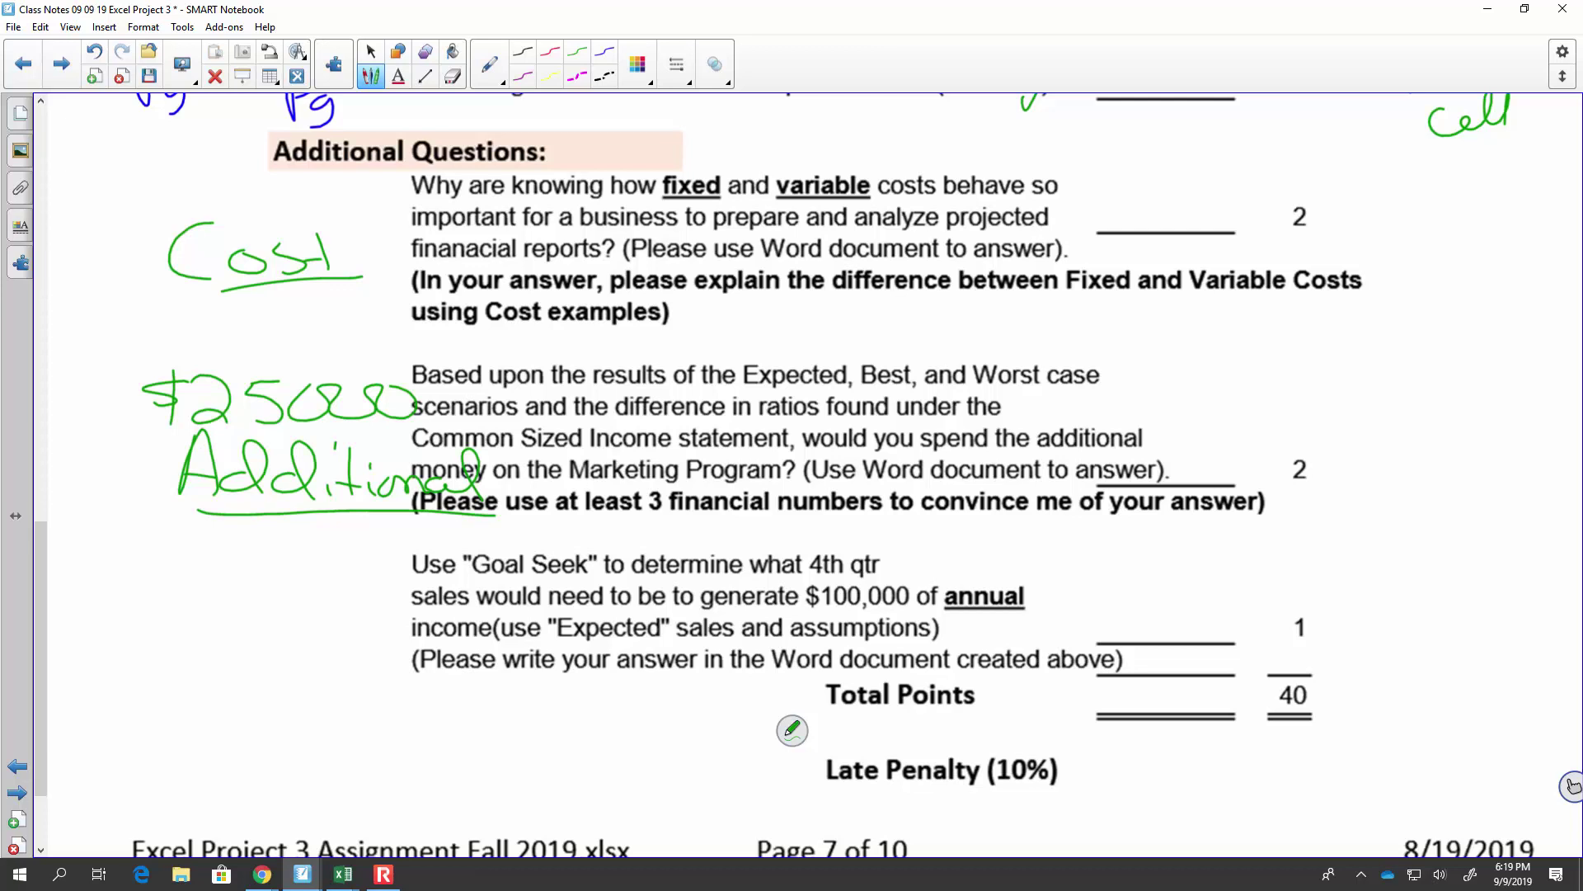
mouse_move(254, 596)
left_mouse_down()
mouse_move(221, 626)
mouse_move(238, 643)
mouse_move(169, 602)
mouse_move(231, 665)
left_mouse_up()
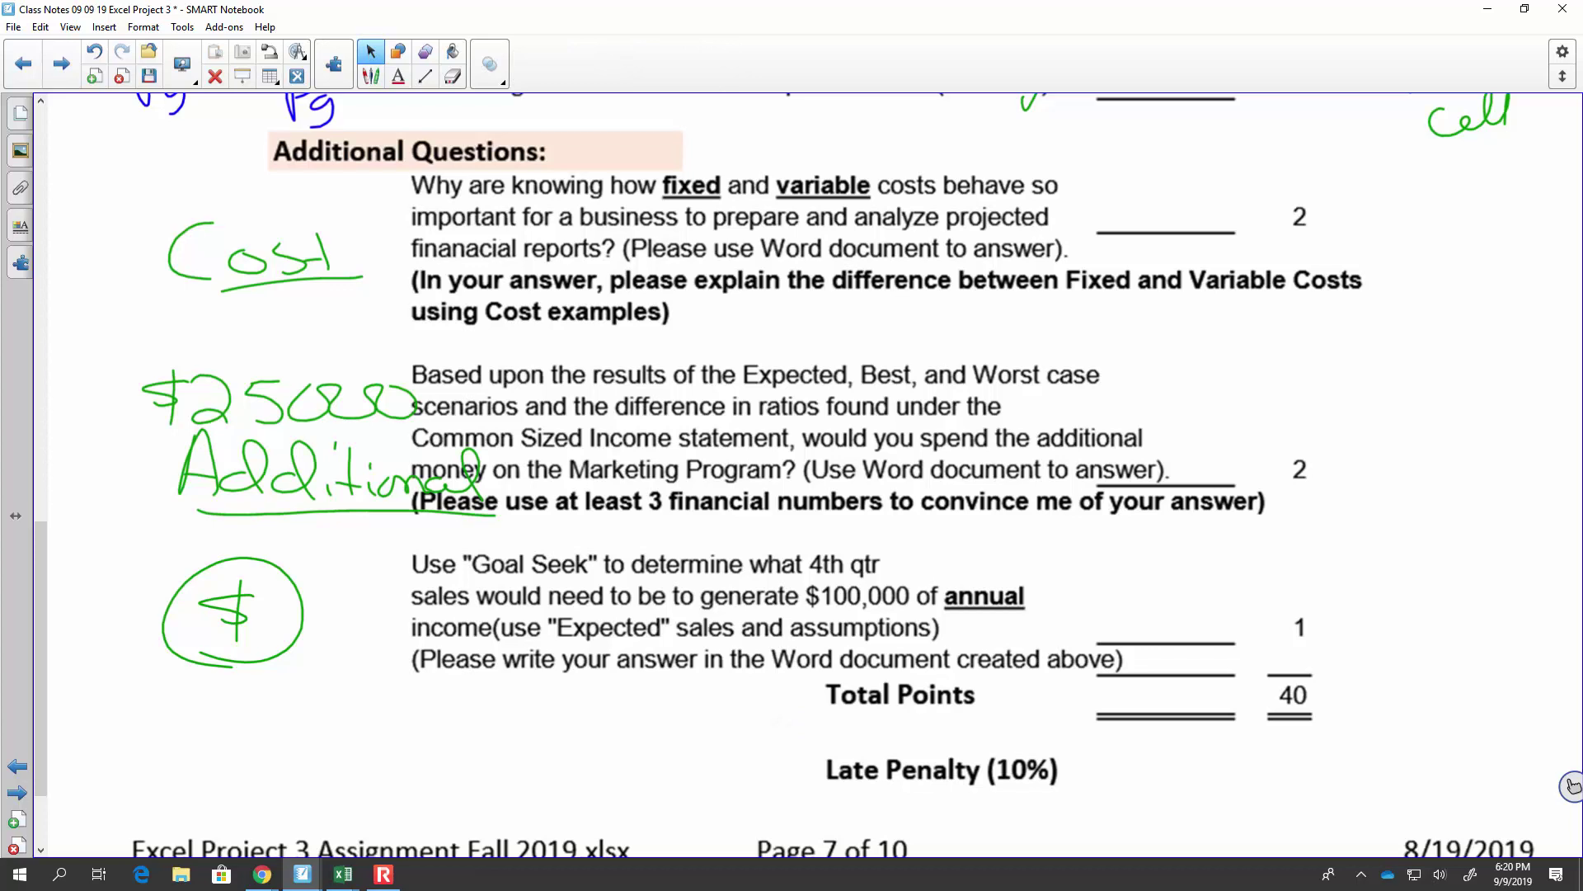
Step: Switch to the Project 3 Class Example workbook in Excel and open Goal Seek
left_click(343, 874)
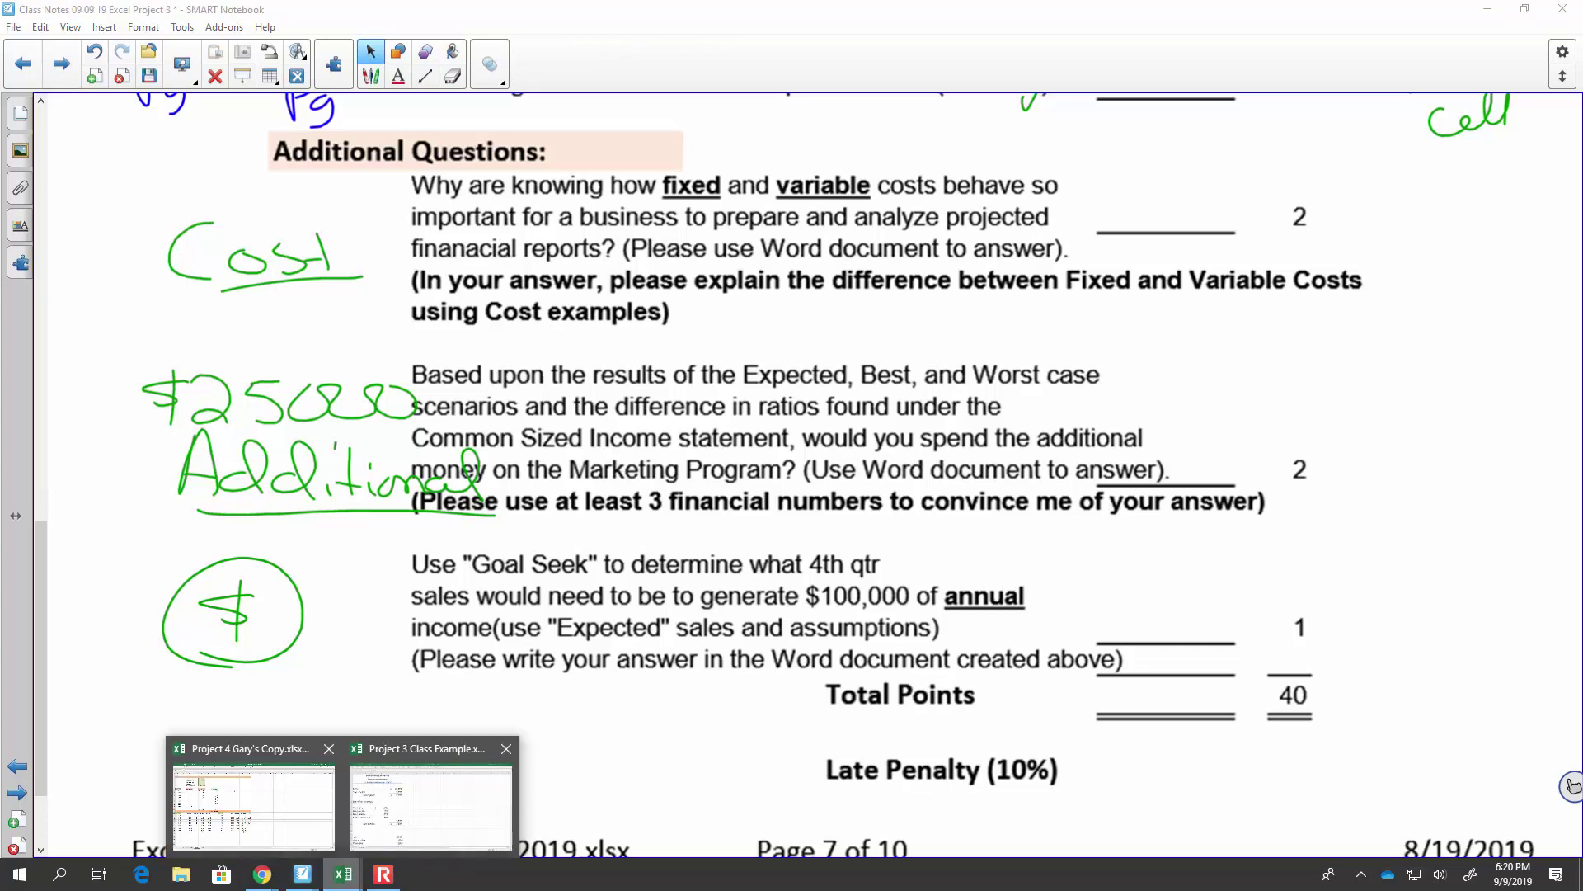
left_click(431, 800)
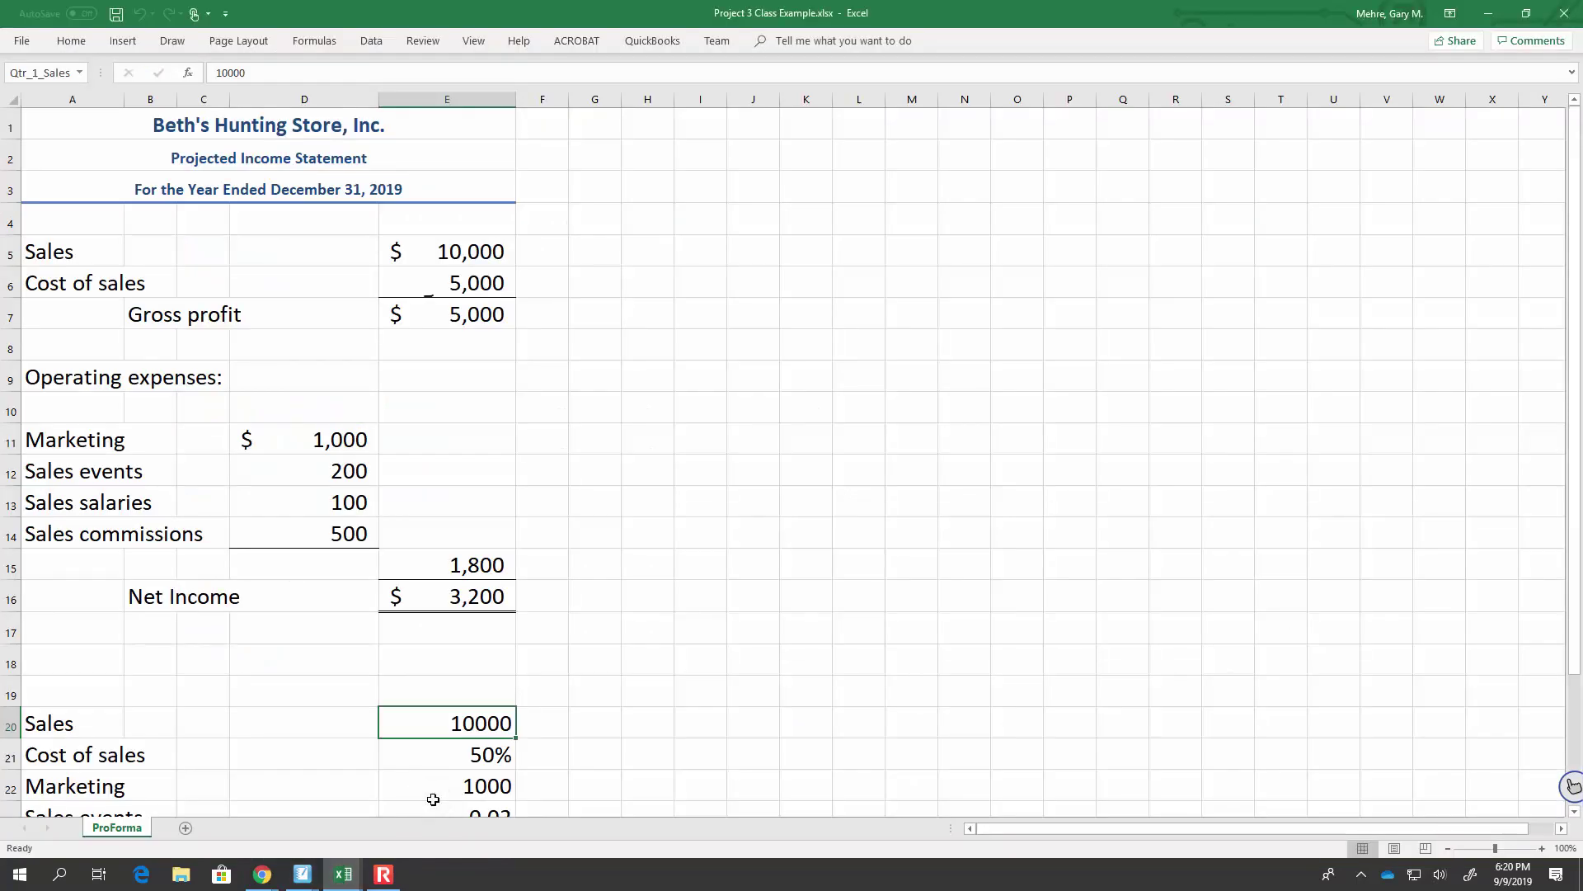
left_click(371, 41)
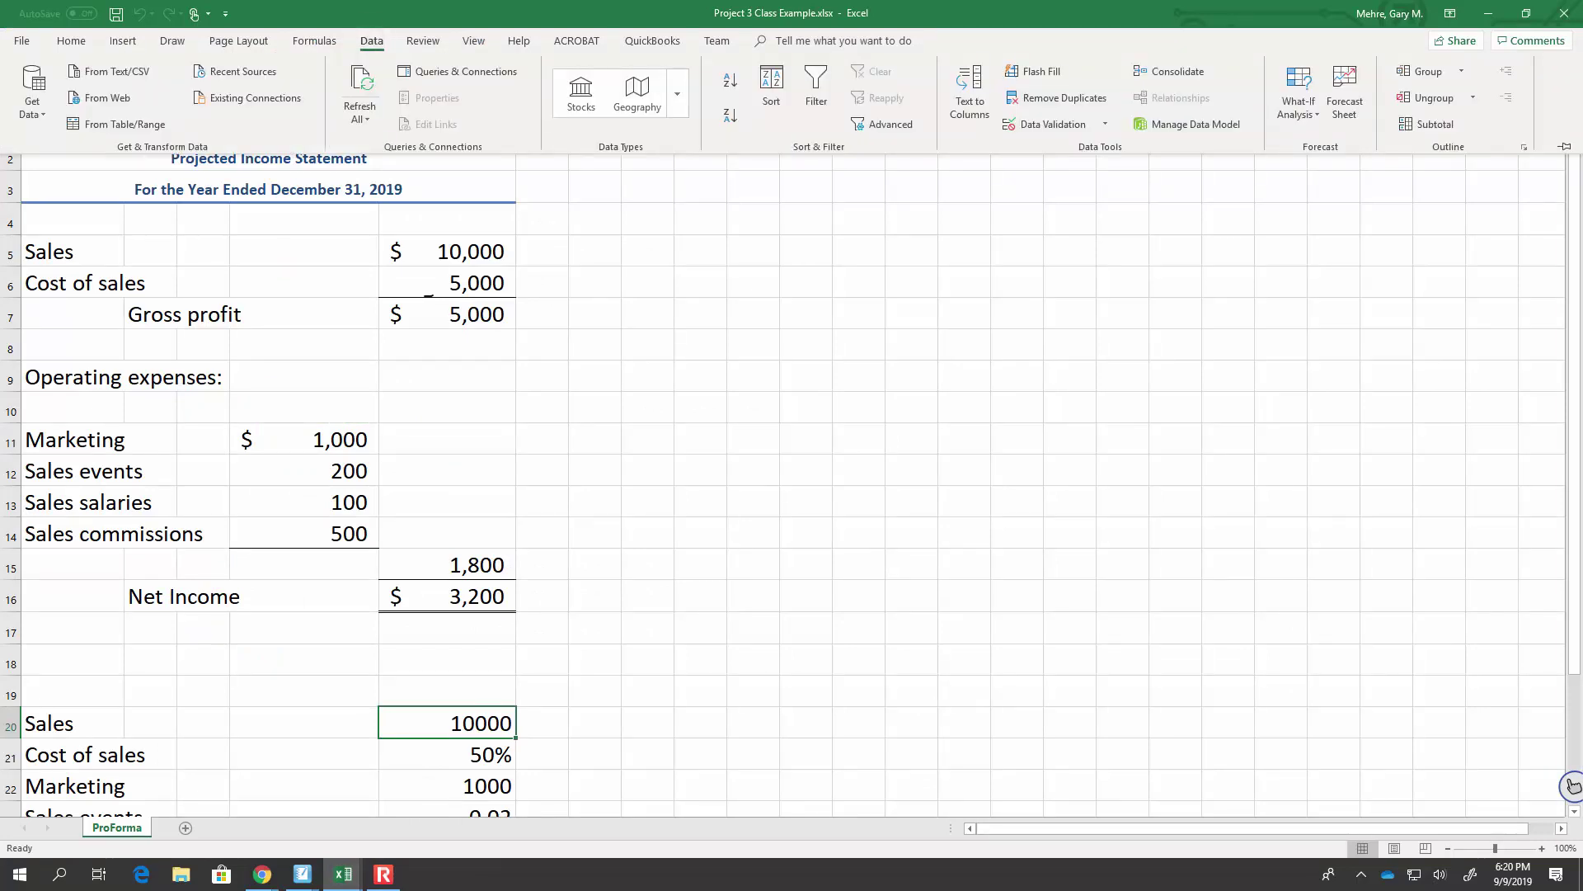
left_click(1299, 91)
left_click(1344, 191)
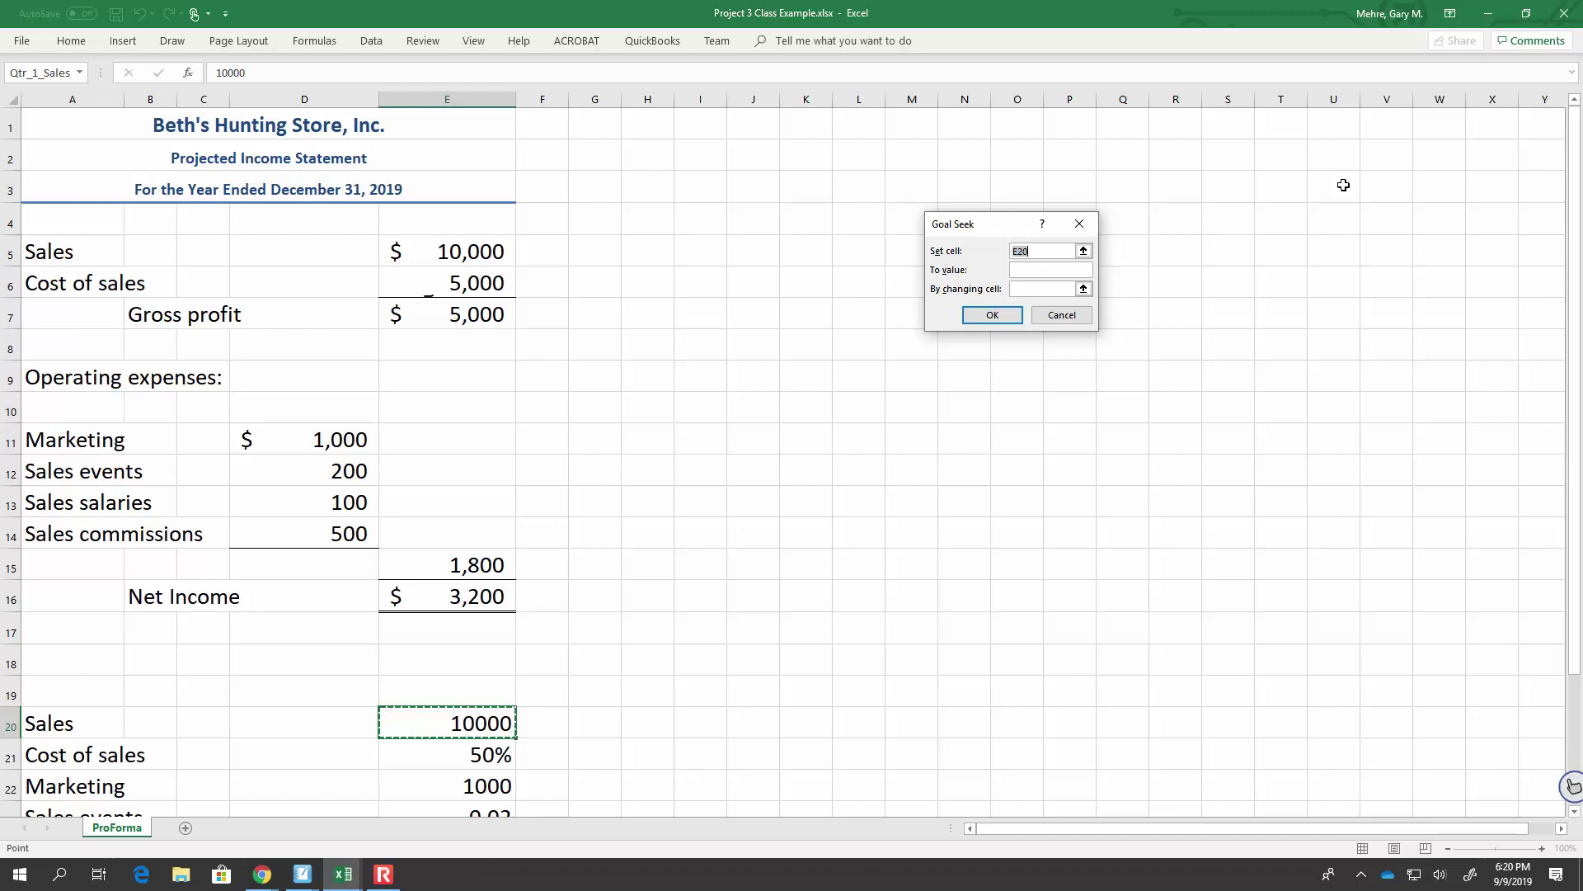
Step: Set Goal Seek's changing cell to the Sales assumption in E20
left_click(1025, 288)
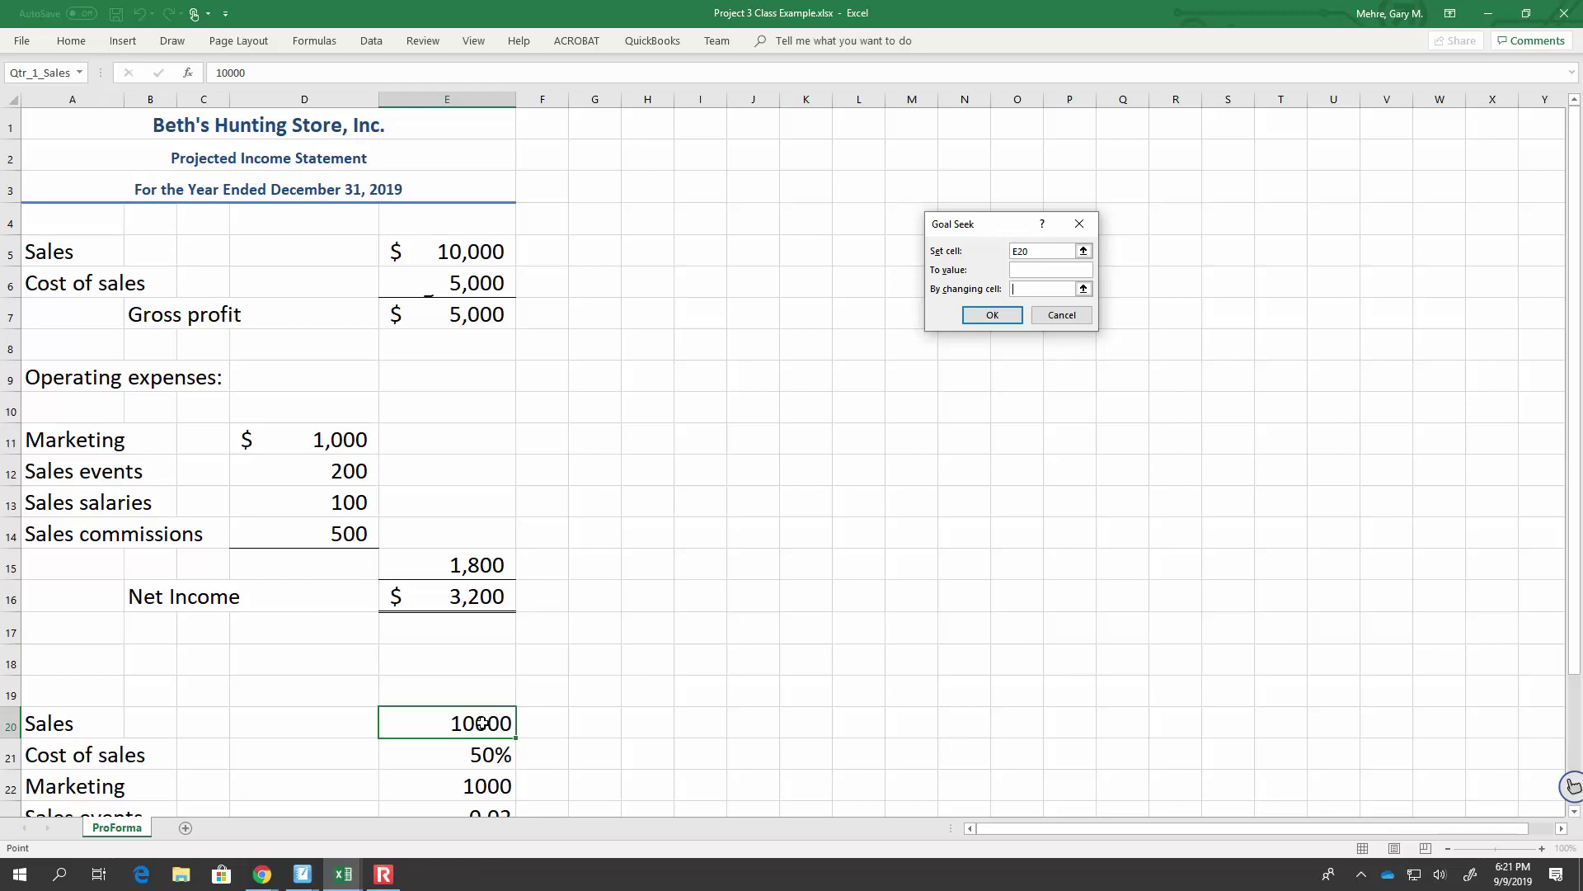
left_click(1026, 287)
left_click(482, 723)
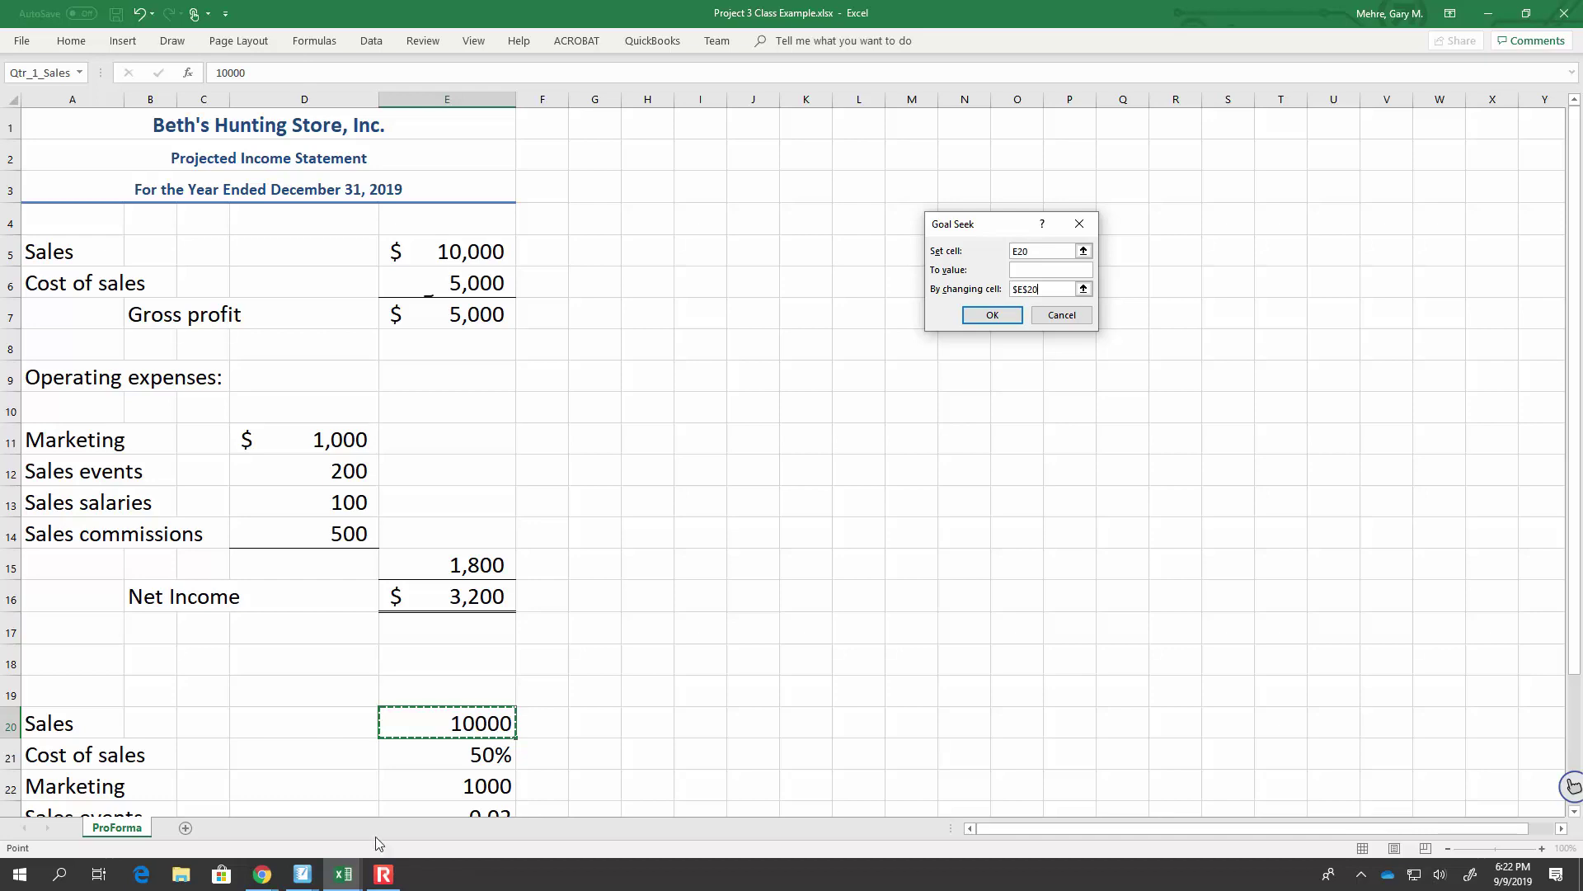
left_click(383, 876)
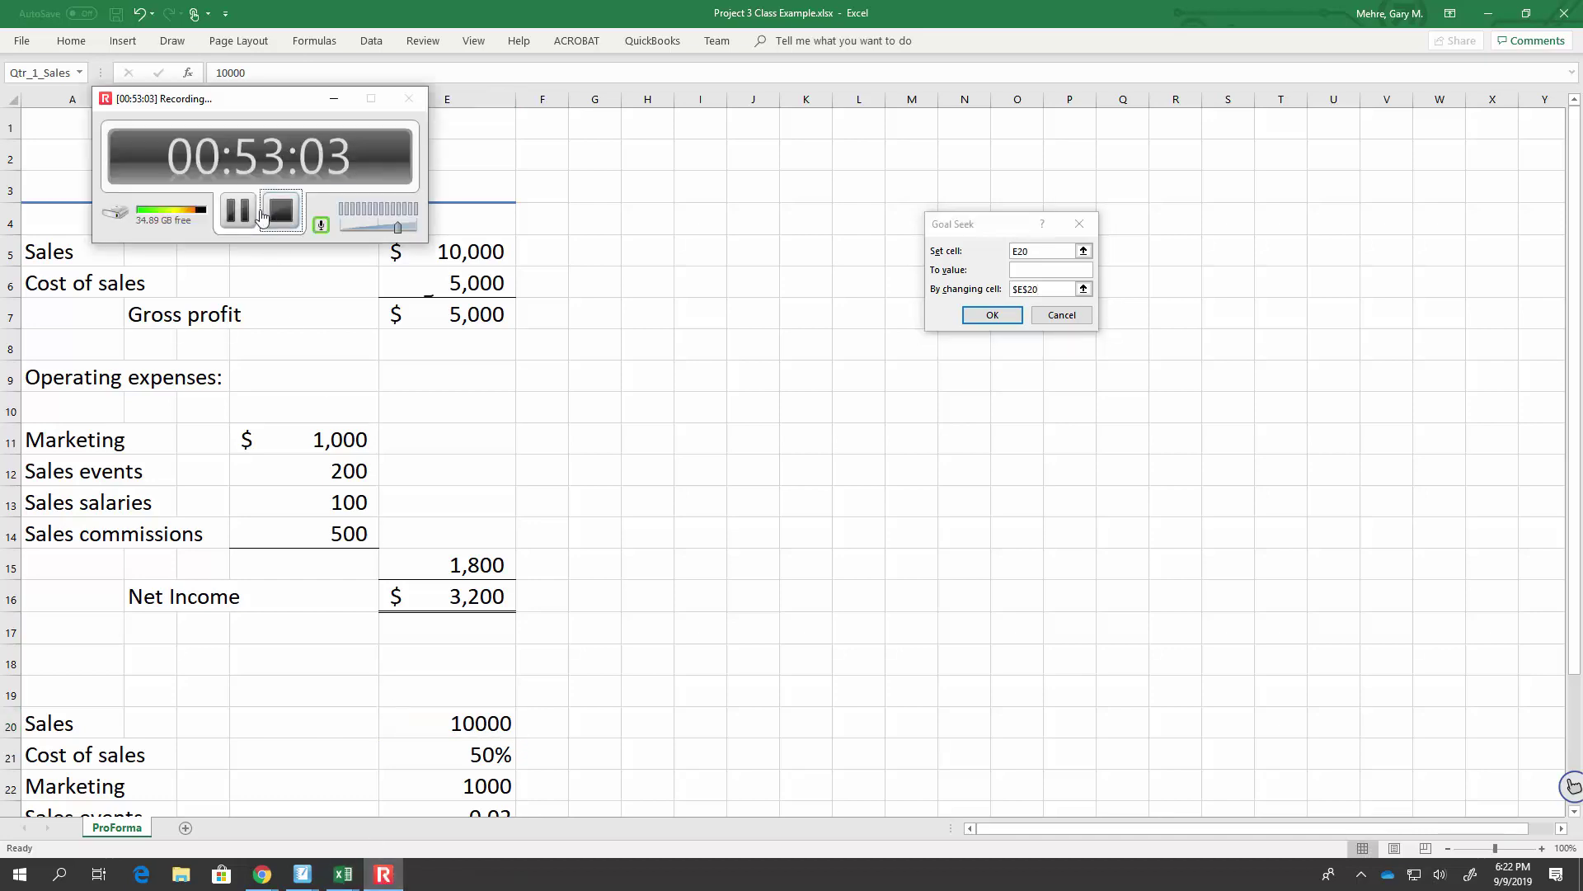